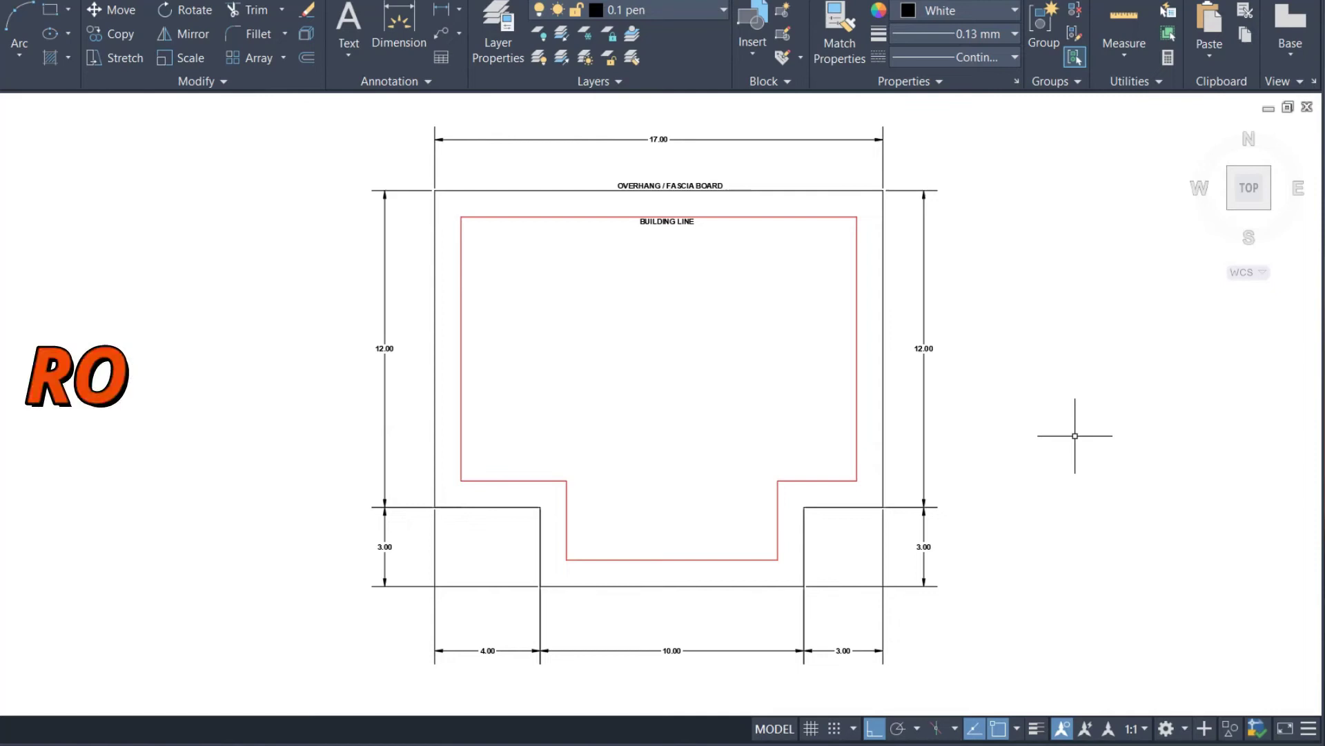
Step: Draw hip lines from the top-right and top-left overhang corners to the building-line corners
{"action": "key", "text": "l"}
{"action": "key", "text": "Return"}
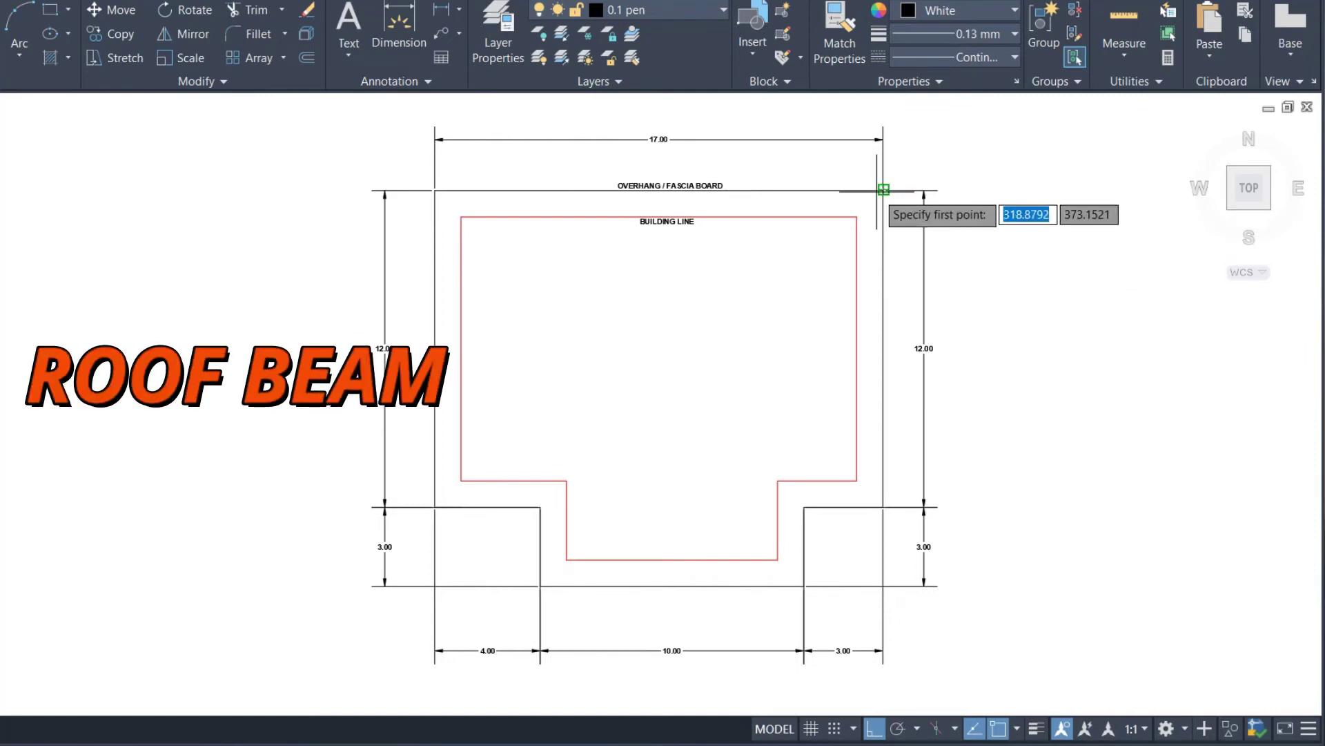
{"action": "scroll", "coordinate": [889, 189], "scroll_direction": "up", "scroll_amount": 4}
{"action": "scroll", "coordinate": [889, 190], "scroll_direction": "up", "scroll_amount": 4}
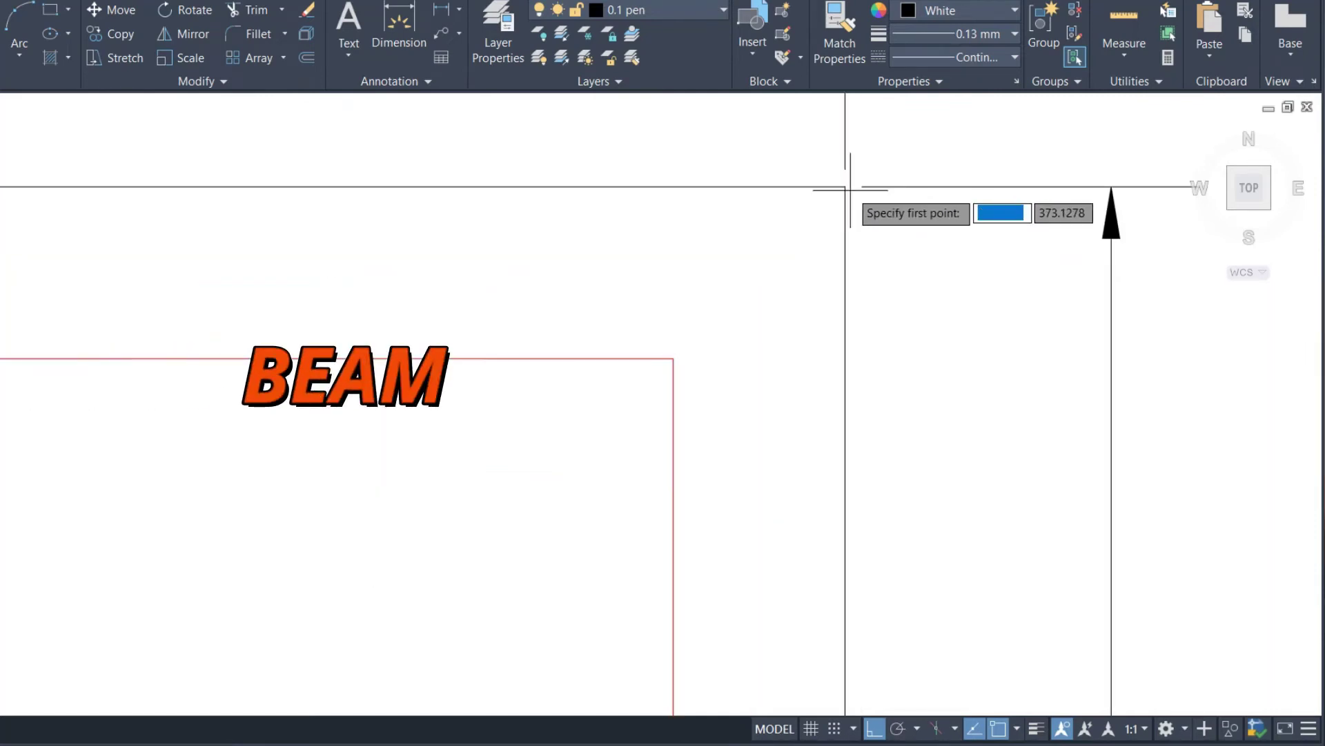
{"action": "left_click", "coordinate": [845, 186]}
{"action": "left_click", "coordinate": [673, 359]}
{"action": "key", "text": "Return"}
{"action": "key", "text": "Return"}
{"action": "scroll", "coordinate": [673, 358], "scroll_direction": "down", "scroll_amount": 5}
{"action": "scroll", "coordinate": [470, 256], "scroll_direction": "up", "scroll_amount": 5}
{"action": "left_click", "coordinate": [412, 252]}
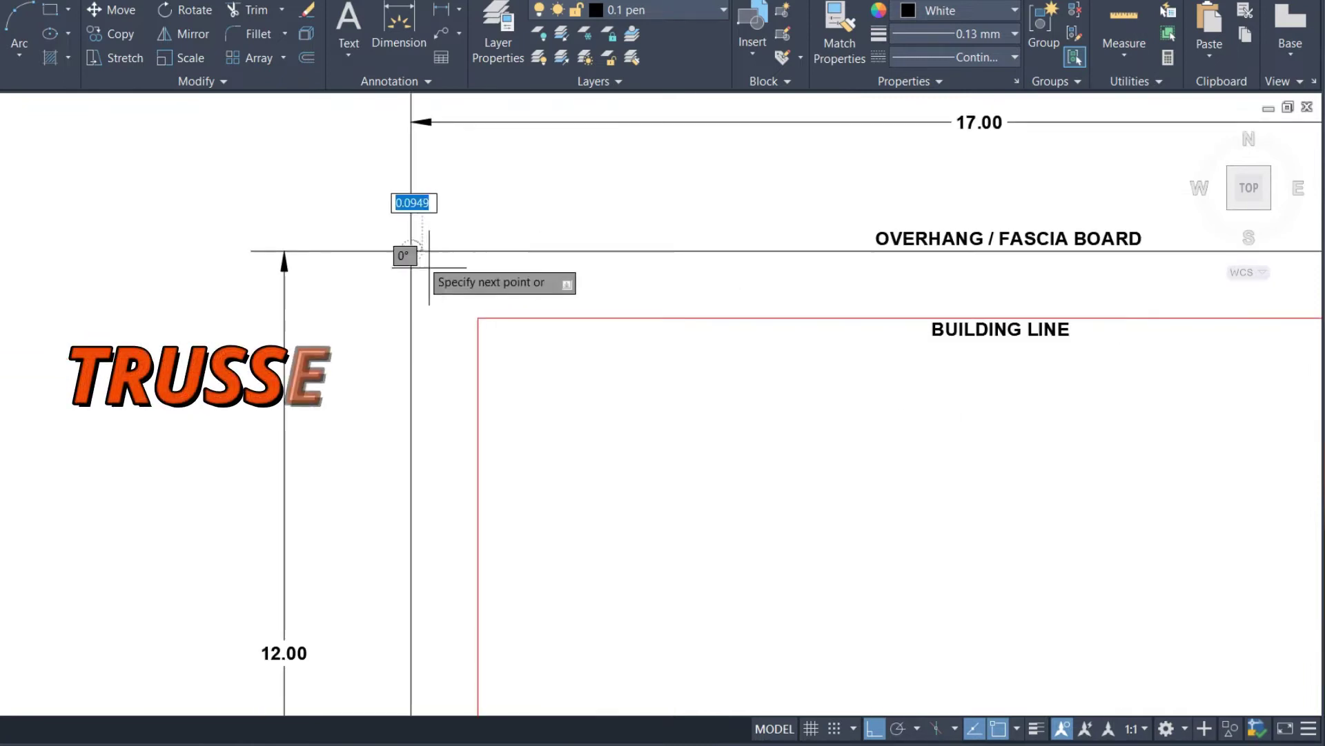
{"action": "left_click", "coordinate": [478, 318]}
{"action": "key", "text": "Return"}
{"action": "scroll", "coordinate": [576, 201], "scroll_direction": "down", "scroll_amount": 6}
{"action": "scroll", "coordinate": [570, 435], "scroll_direction": "up", "scroll_amount": 3}
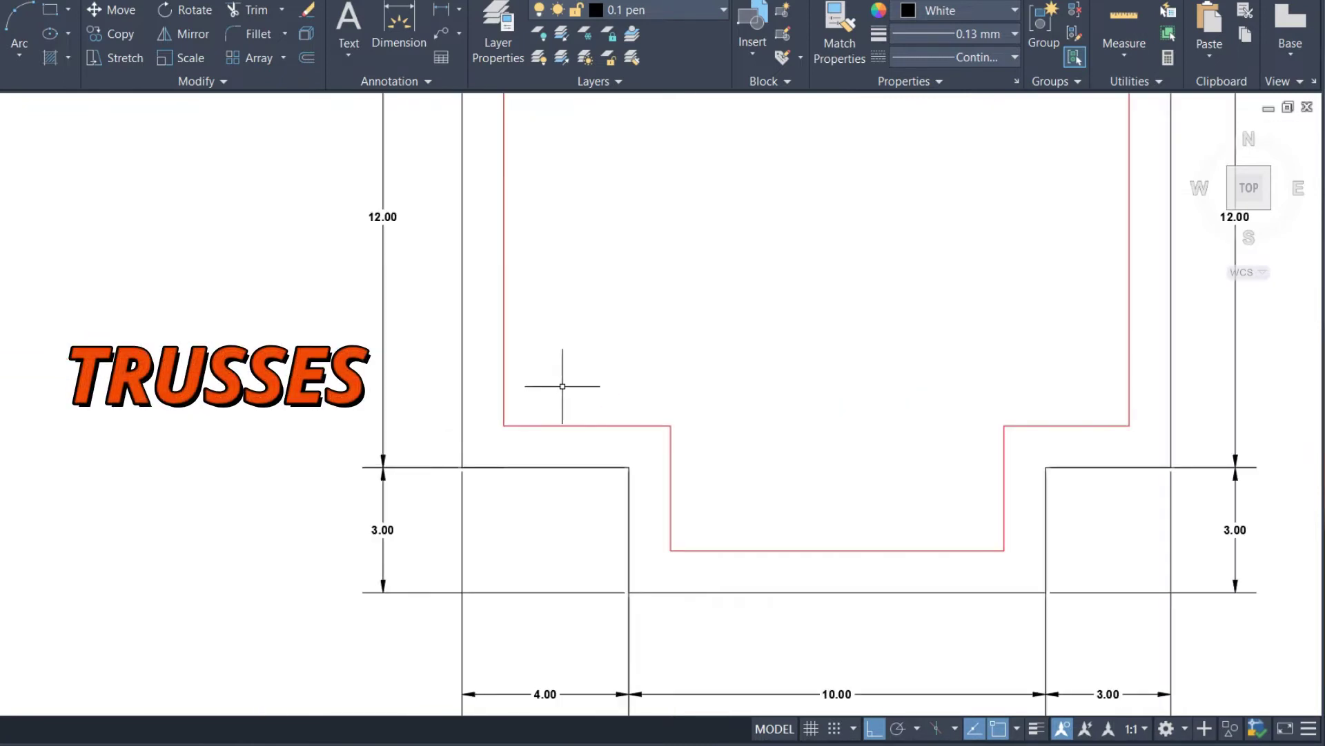
Step: Draw hip lines from the bottom-left and bottom-right overhang corners to the building-line corners
{"action": "key", "text": "Return"}
{"action": "scroll", "coordinate": [493, 488], "scroll_direction": "up", "scroll_amount": 4}
{"action": "left_click", "coordinate": [409, 505]}
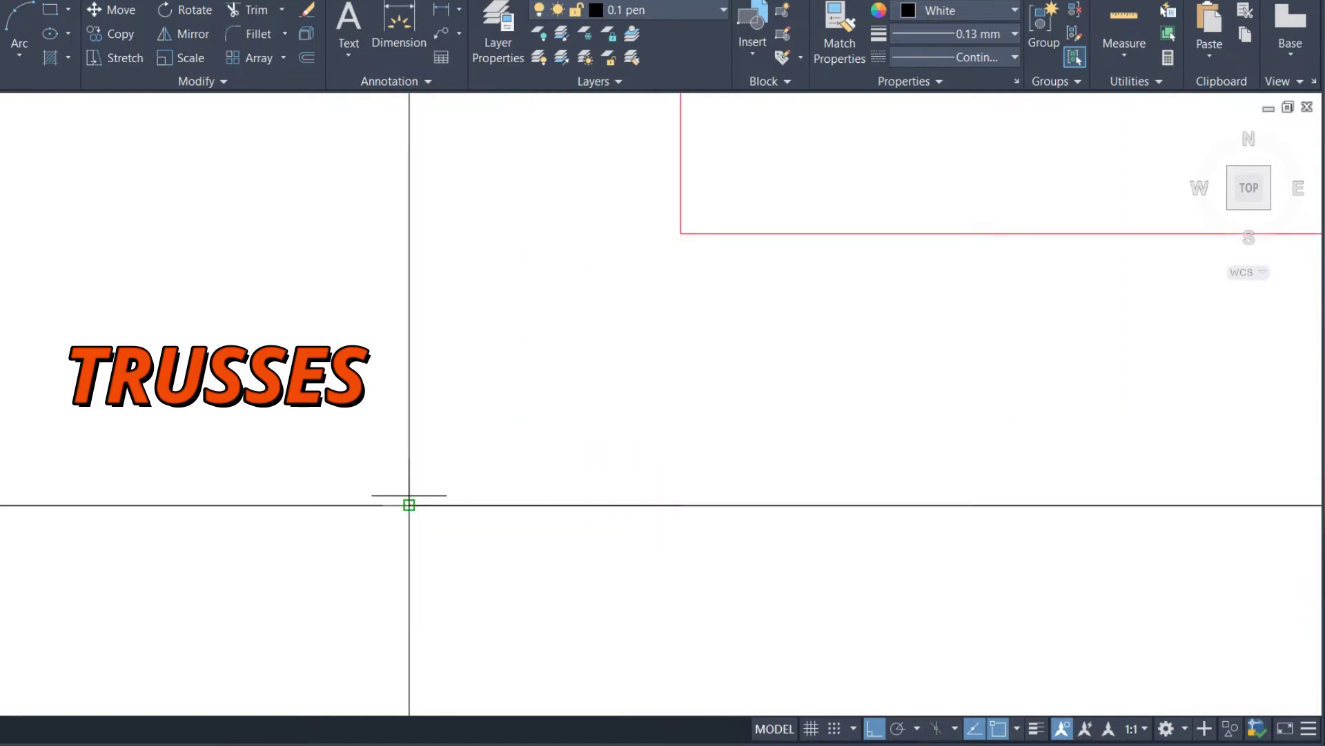
{"action": "left_click", "coordinate": [640, 269]}
{"action": "key", "text": "Return"}
{"action": "scroll", "coordinate": [492, 426], "scroll_direction": "down", "scroll_amount": 8}
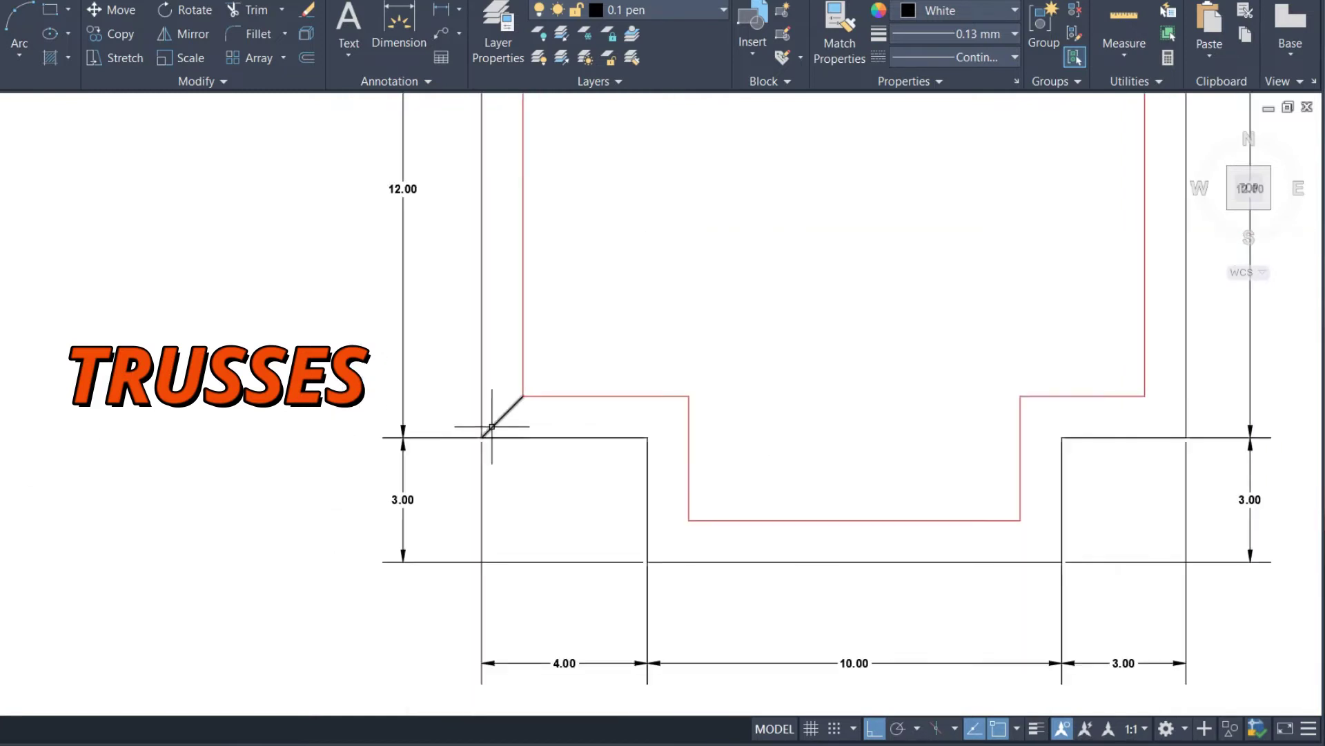
{"action": "key", "text": "Return"}
{"action": "scroll", "coordinate": [1186, 347], "scroll_direction": "up", "scroll_amount": 4}
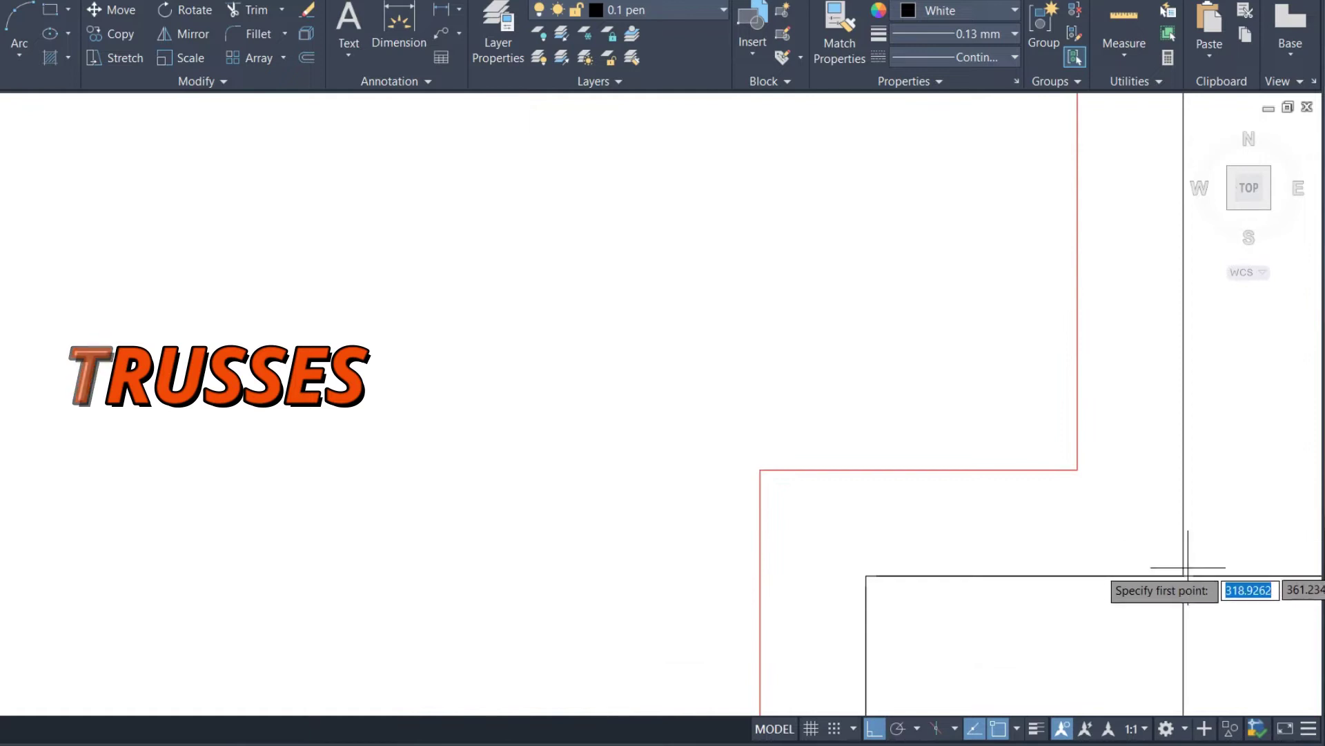
{"action": "left_click", "coordinate": [1183, 575]}
{"action": "left_click", "coordinate": [1057, 469]}
{"action": "key", "text": "Return"}
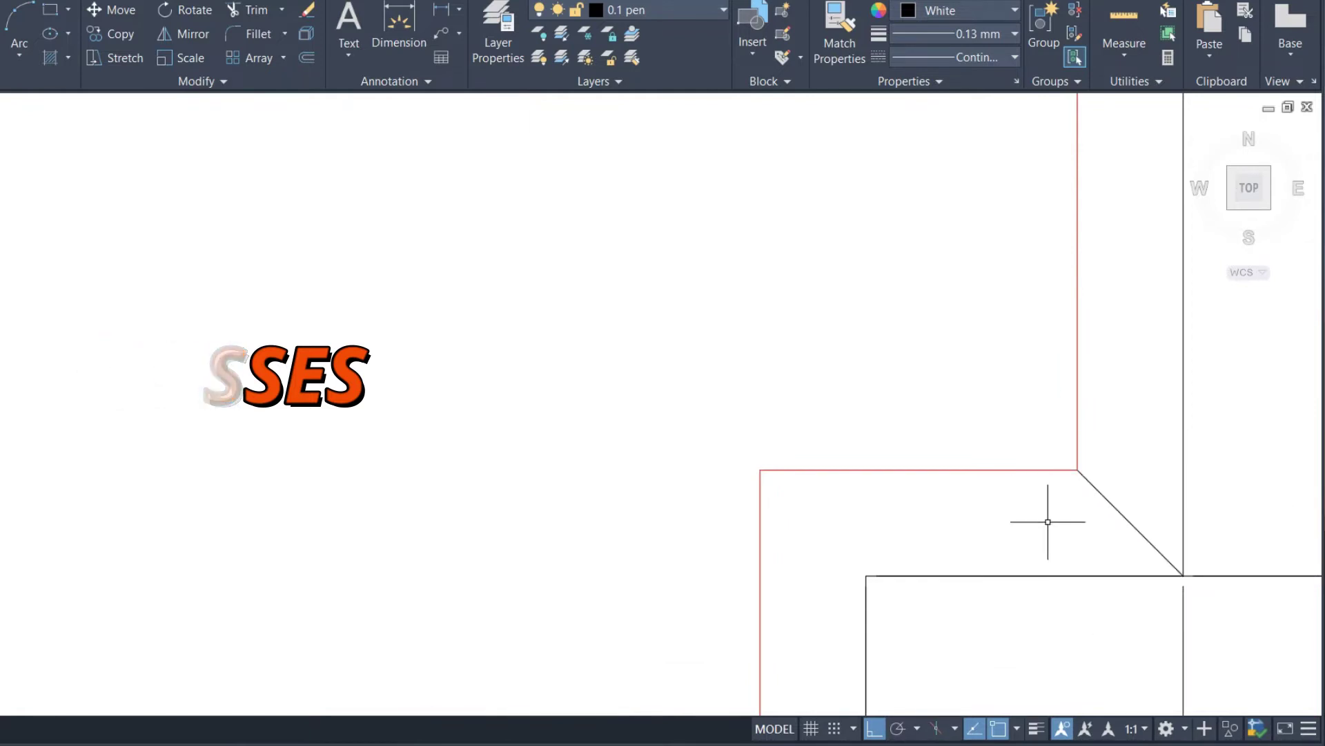
{"action": "scroll", "coordinate": [1048, 523], "scroll_direction": "down", "scroll_amount": 6}
{"action": "scroll", "coordinate": [989, 371], "scroll_direction": "up", "scroll_amount": 2}
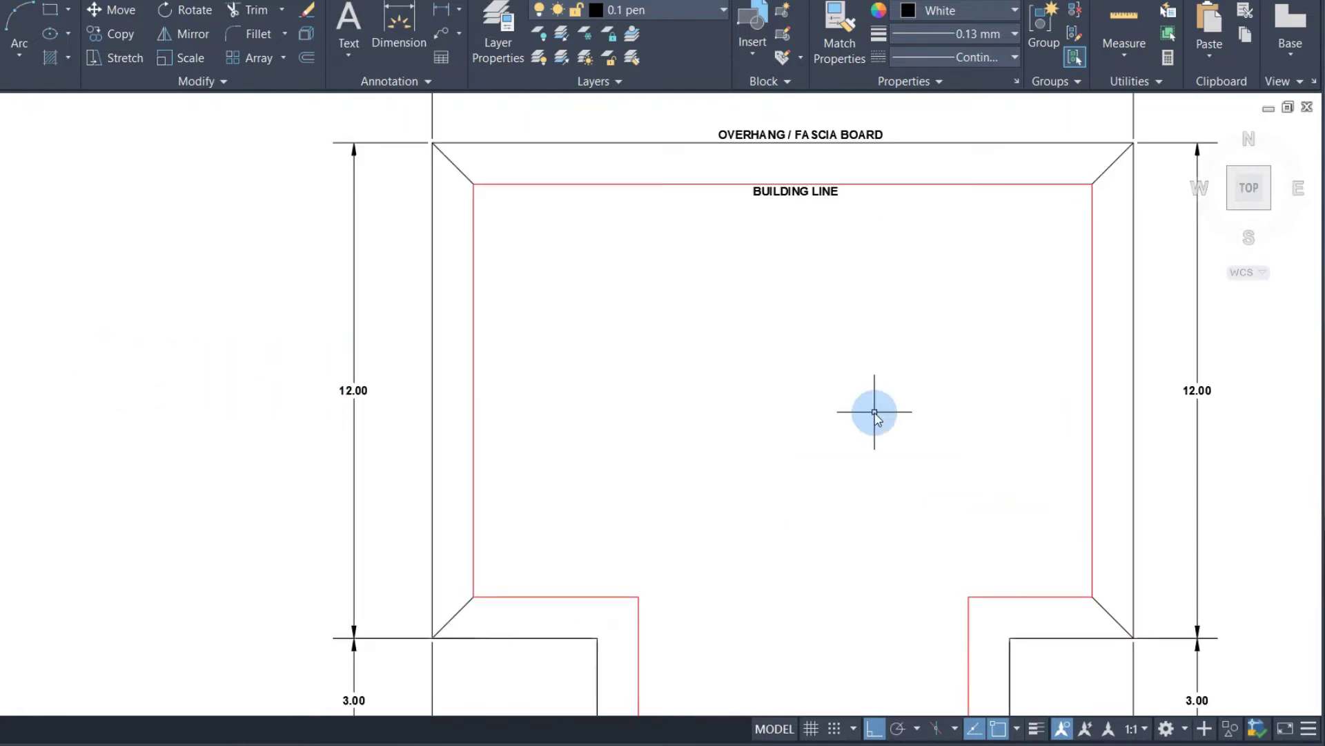
{"action": "type", "text": "EX"}
Step: Extend all four corner hip lines across the roof until they meet
{"action": "key", "text": "Return"}
{"action": "left_click", "coordinate": [468, 179]}
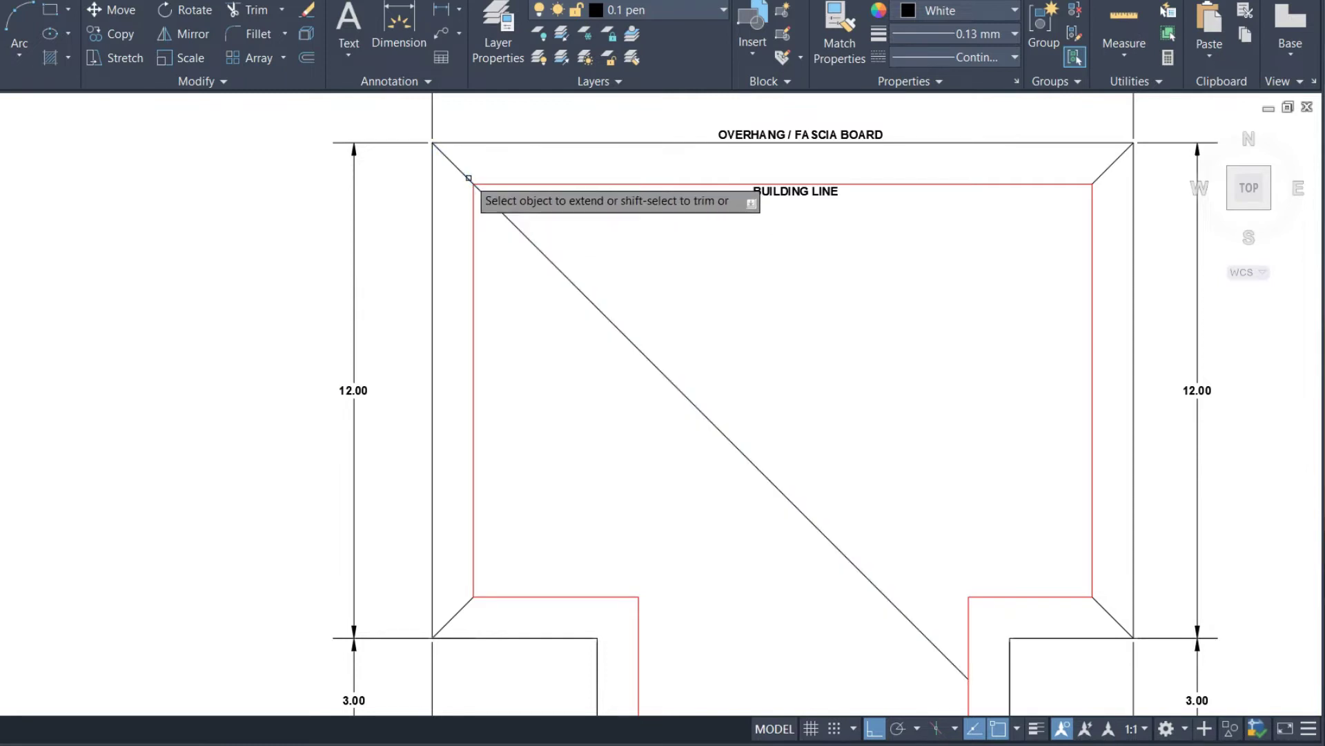
{"action": "left_click", "coordinate": [461, 606]}
{"action": "left_click", "coordinate": [1105, 609]}
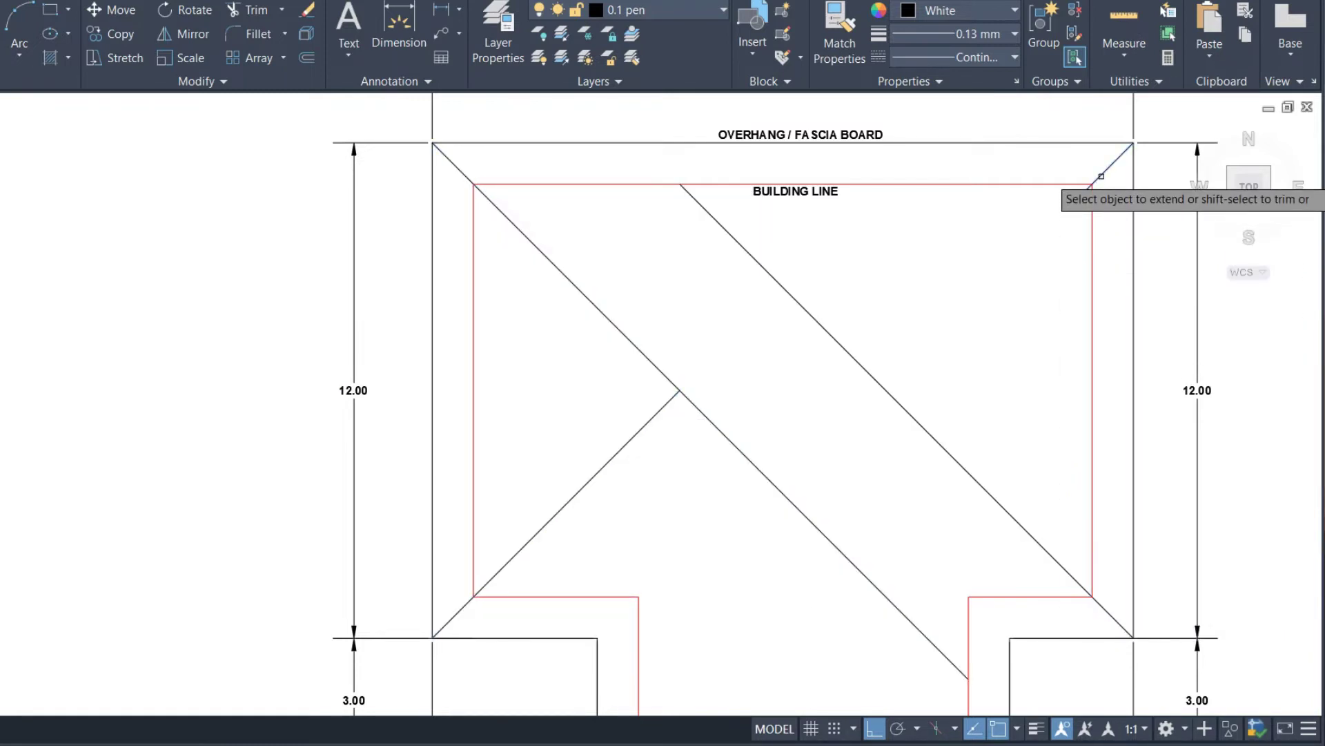
{"action": "left_click", "coordinate": [1076, 203]}
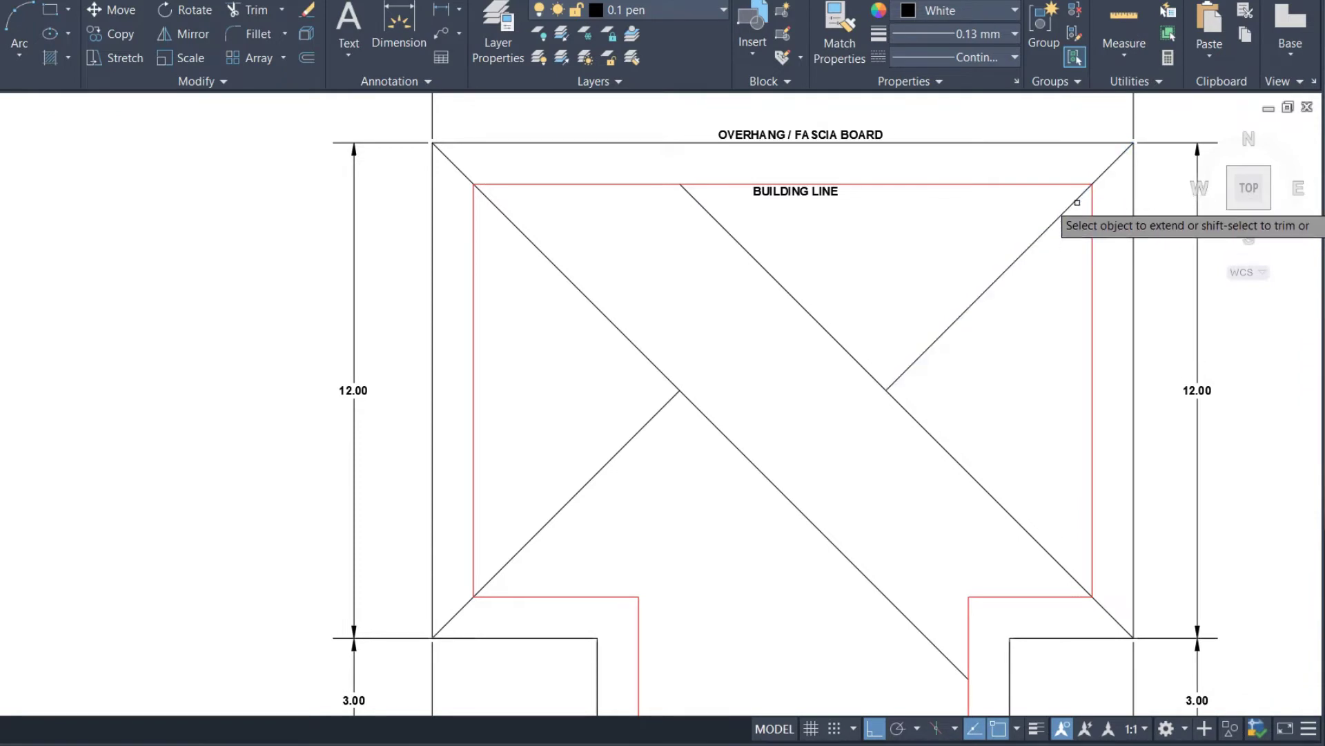
Step: Trim the overshooting ends where the hip lines cross
{"action": "type", "text": "tr"}
{"action": "key", "text": "Return"}
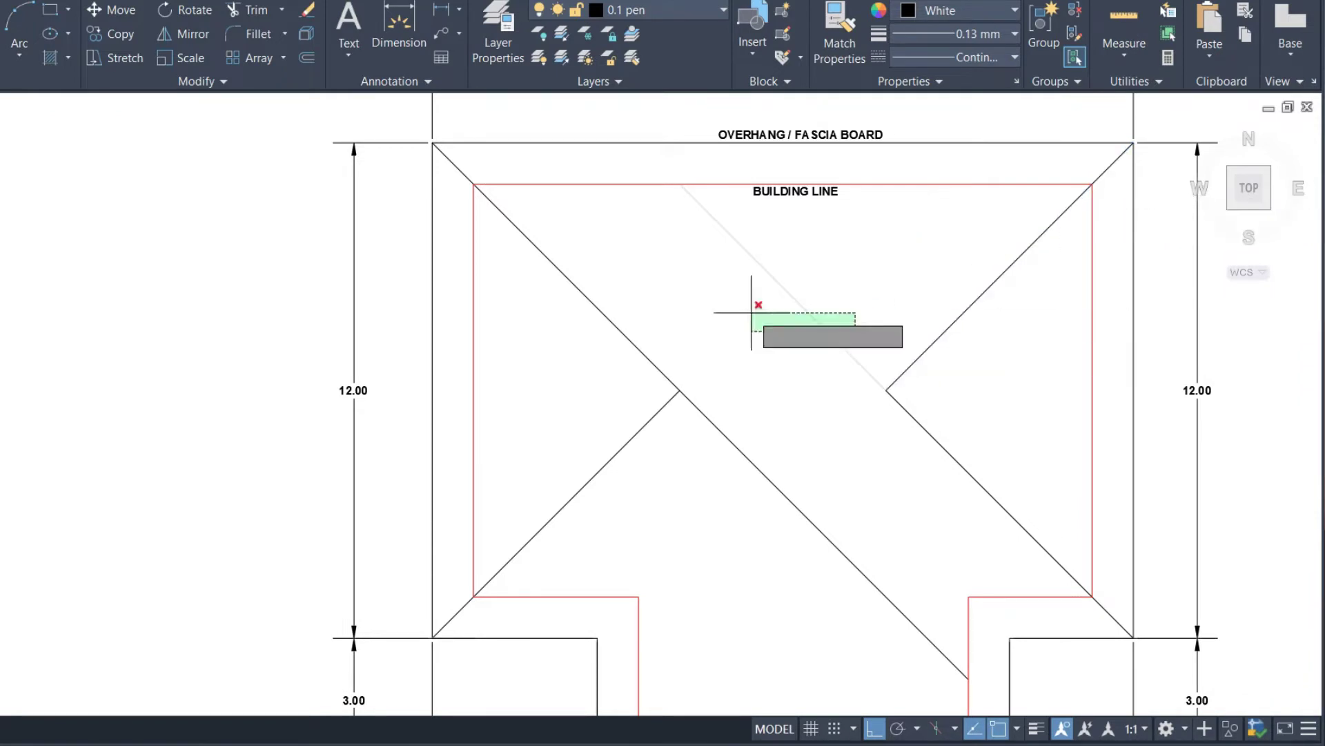
{"action": "left_click_drag", "start_coordinate": [858, 325], "coordinate": [751, 307]}
{"action": "left_click_drag", "start_coordinate": [787, 482], "coordinate": [733, 480]}
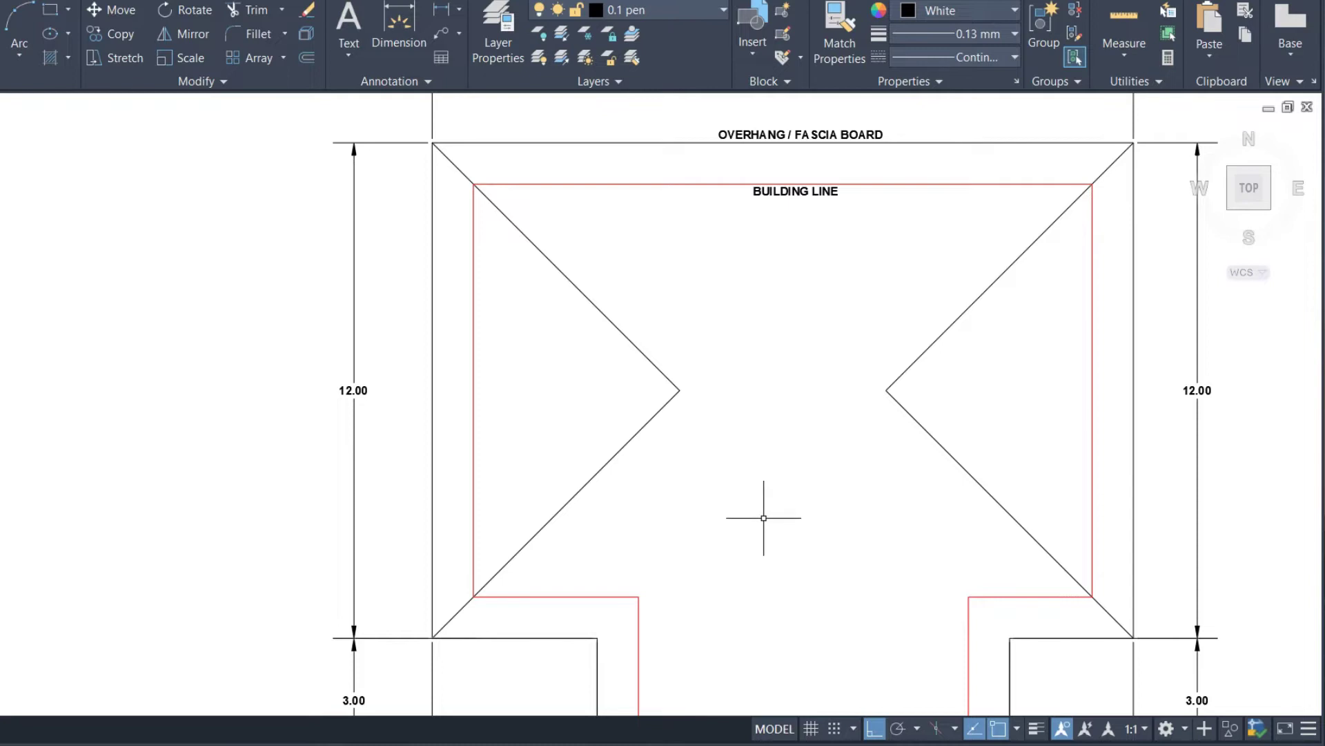
{"action": "type", "text": "L"}
Step: Draw the horizontal ridge line between the two hip junctions
{"action": "key", "text": "Return"}
{"action": "left_click", "coordinate": [886, 390]}
{"action": "left_click", "coordinate": [680, 390]}
{"action": "key", "text": "Return"}
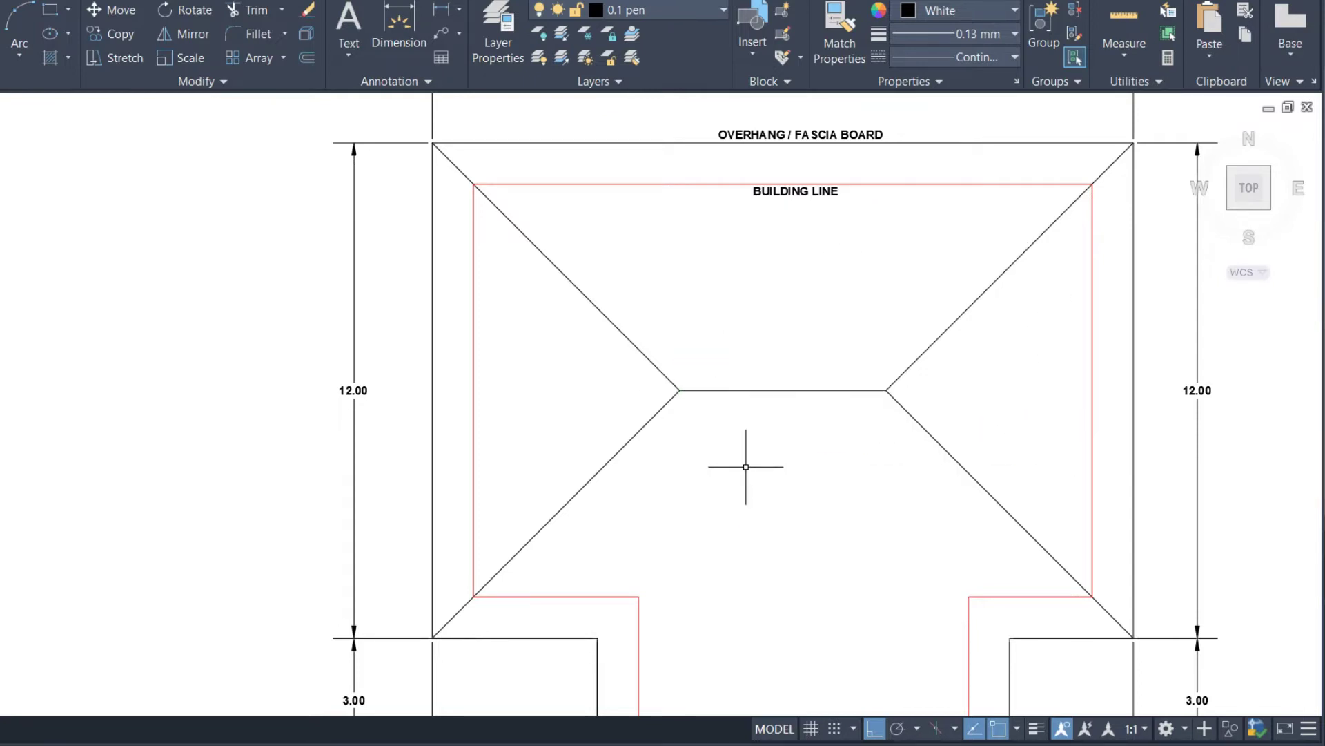
{"action": "type", "text": "L"}
{"action": "key", "text": "Escape"}
{"action": "type", "text": "CO"}
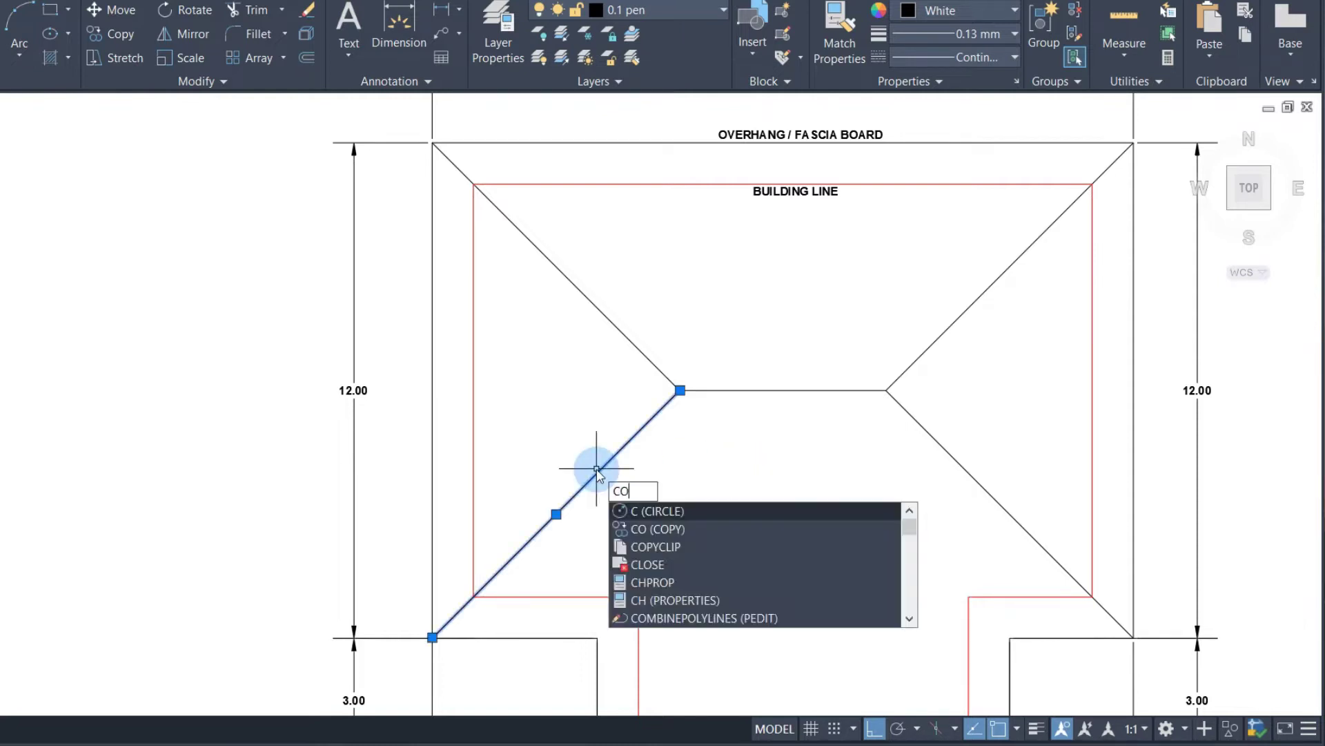
Step: Copy the lower-left hip line to the front projection's left corner
{"action": "type", "text": "o"}
{"action": "key", "text": "Return"}
{"action": "left_click", "coordinate": [432, 637]}
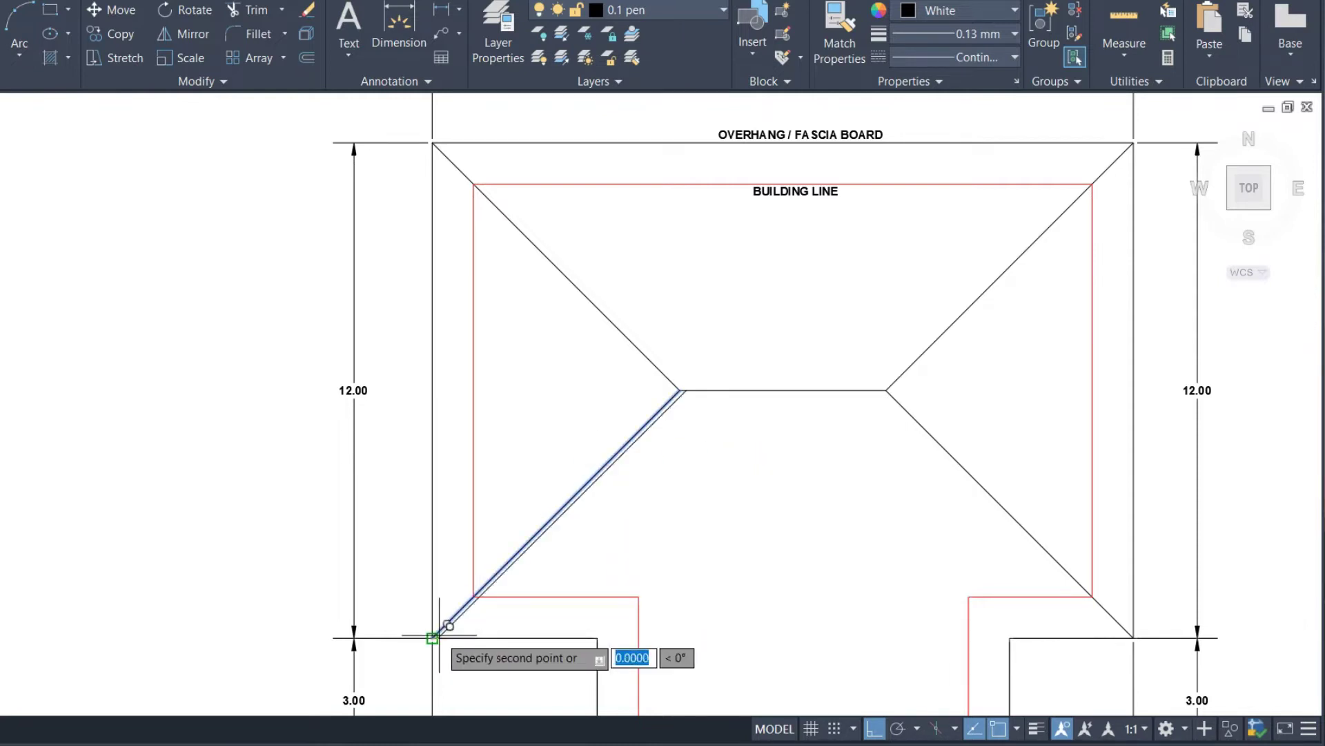
{"action": "left_click", "coordinate": [597, 637]}
{"action": "key", "text": "Return"}
{"action": "key", "text": "Return"}
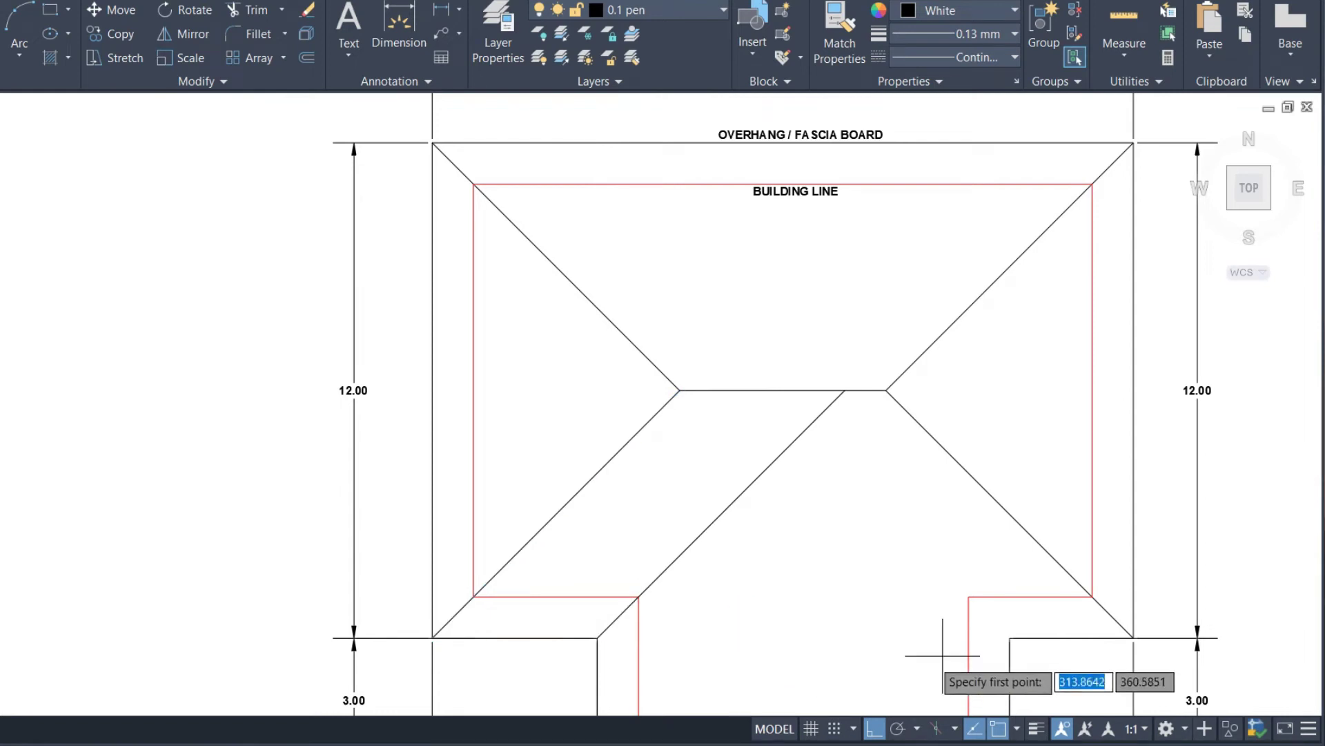
Step: Draw the right front roof line and extend it to the copied diagonal
{"action": "left_click", "coordinate": [1010, 637]}
{"action": "left_click", "coordinate": [969, 596]}
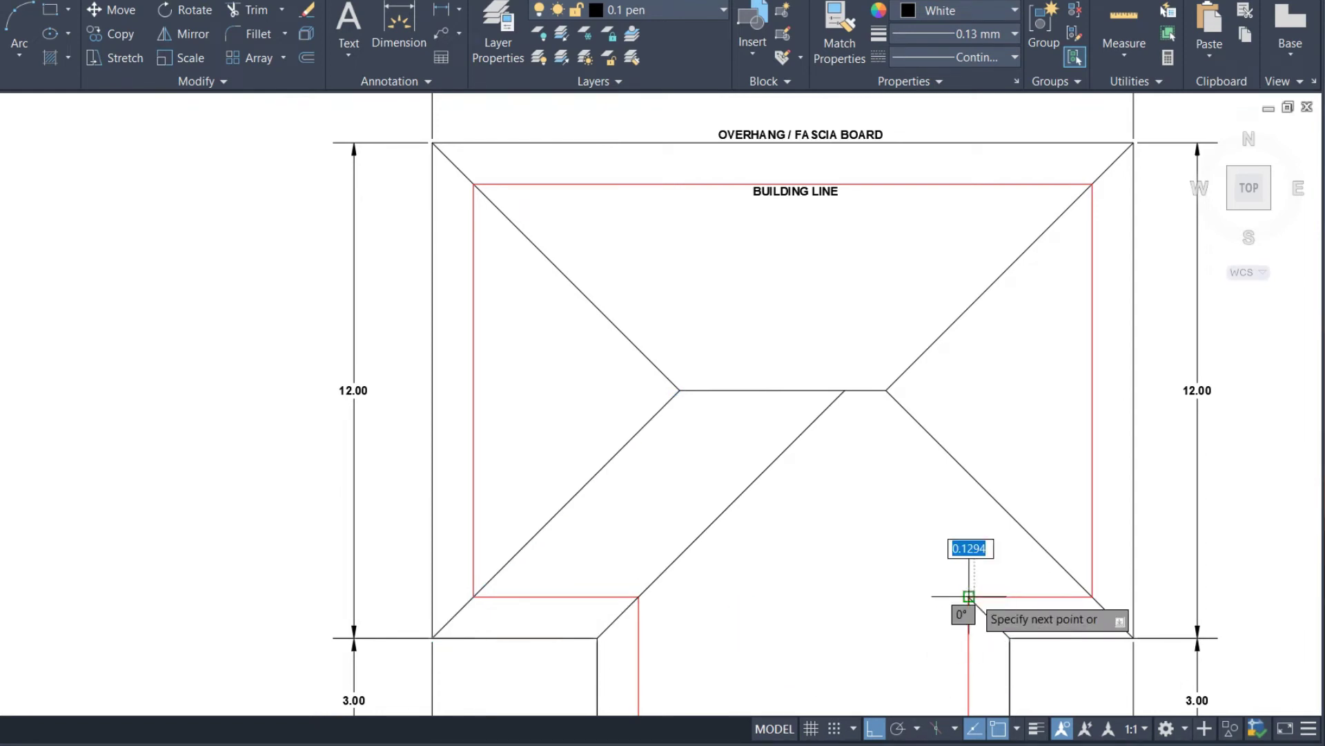
{"action": "key", "text": "Return"}
{"action": "key", "text": "Return"}
{"action": "left_click", "coordinate": [987, 614]}
Step: Trim the overshoot above the front peak
{"action": "key", "text": "Return"}
{"action": "type", "text": "tr"}
{"action": "key", "text": "Return"}
{"action": "left_click", "coordinate": [824, 412]}
{"action": "key", "text": "Escape"}
Step: Copy both front roof diagonals 3 units down to the front fascia
{"action": "left_click_drag", "start_coordinate": [858, 464], "coordinate": [732, 429]}
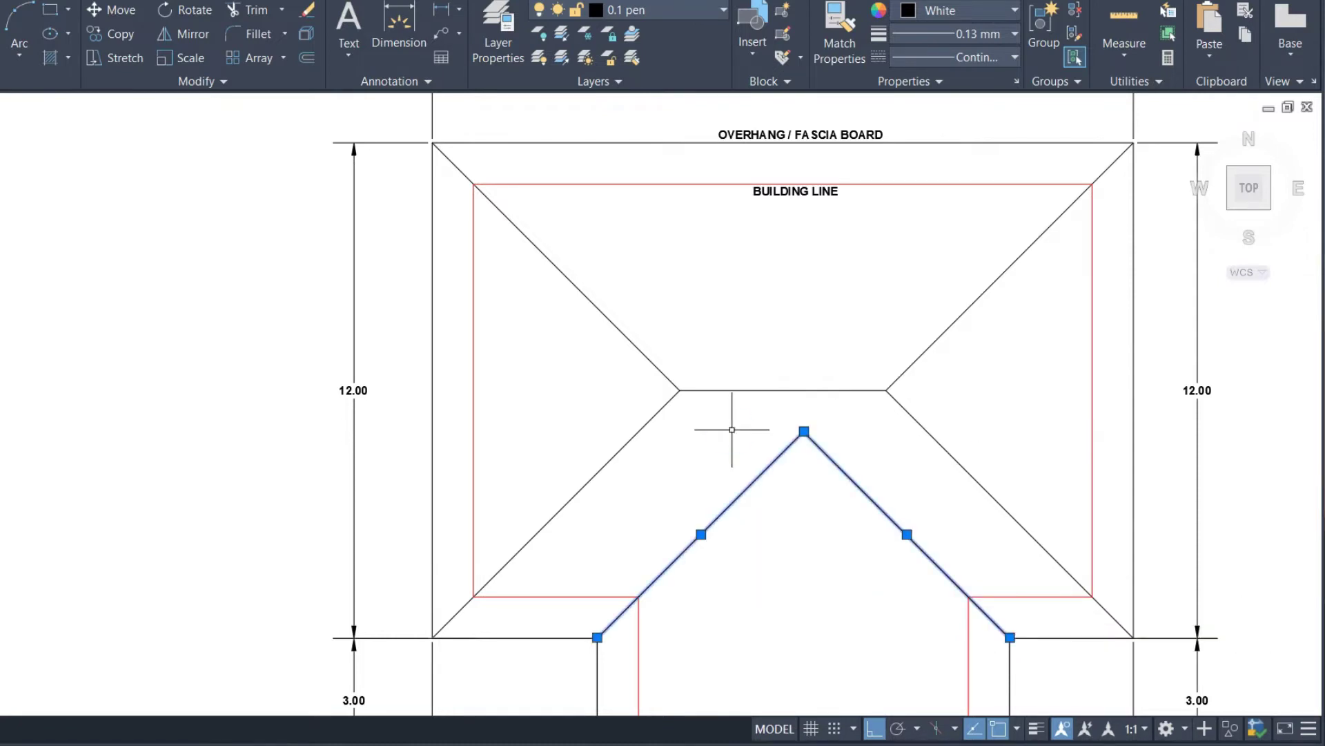
{"action": "key", "text": "Return"}
{"action": "scroll", "coordinate": [753, 414], "scroll_direction": "down", "scroll_amount": 2}
{"action": "scroll", "coordinate": [911, 545], "scroll_direction": "up", "scroll_amount": 2}
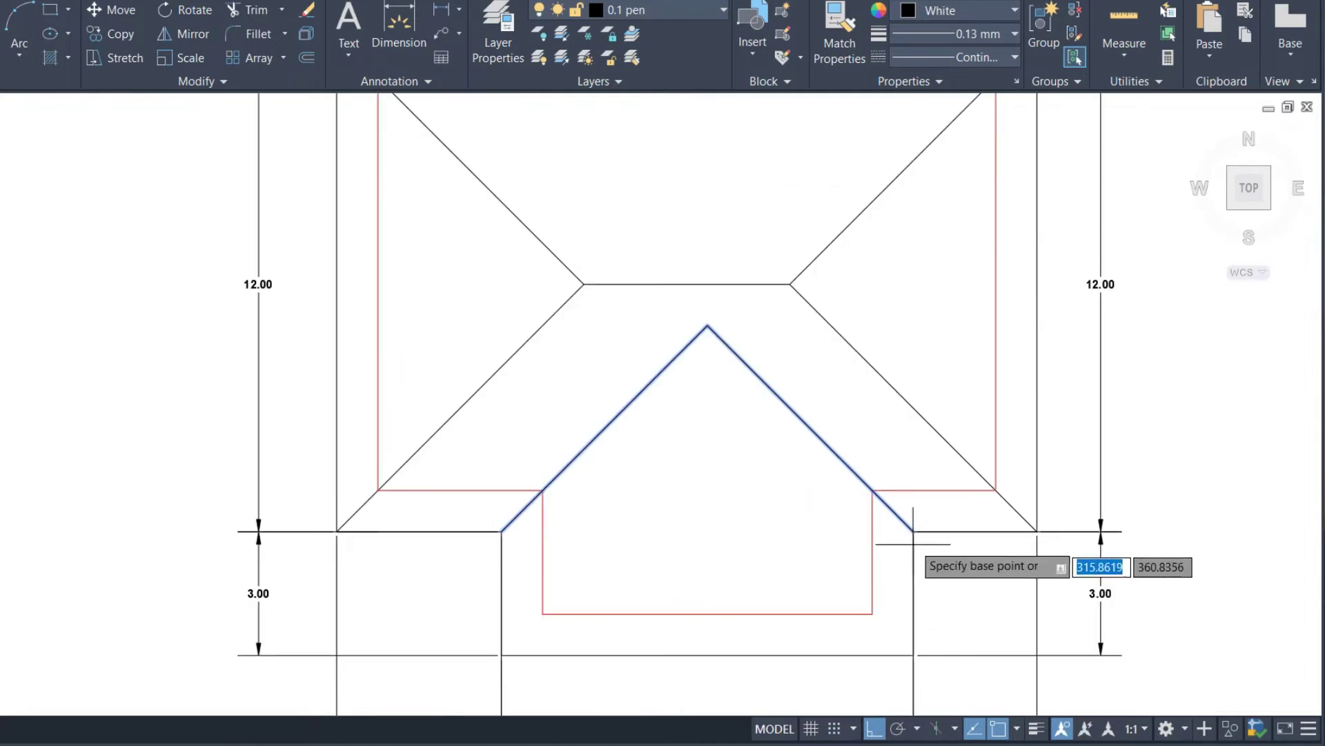
{"action": "left_click", "coordinate": [913, 531]}
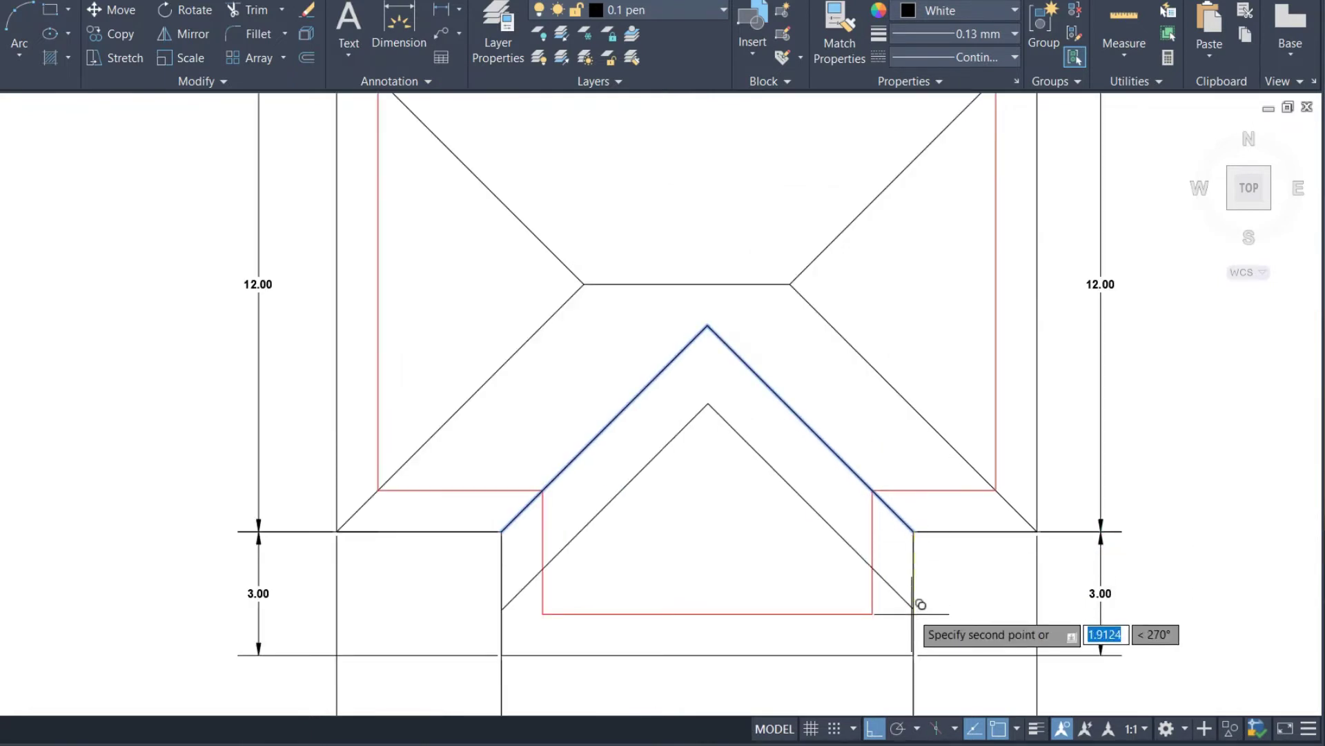
{"action": "left_click", "coordinate": [913, 654]}
{"action": "key", "text": "Return"}
{"action": "key", "text": "Return"}
Step: Draw a vertical ridge line joining the upper and lower peaks
{"action": "left_click", "coordinate": [708, 325]}
{"action": "left_click", "coordinate": [708, 450]}
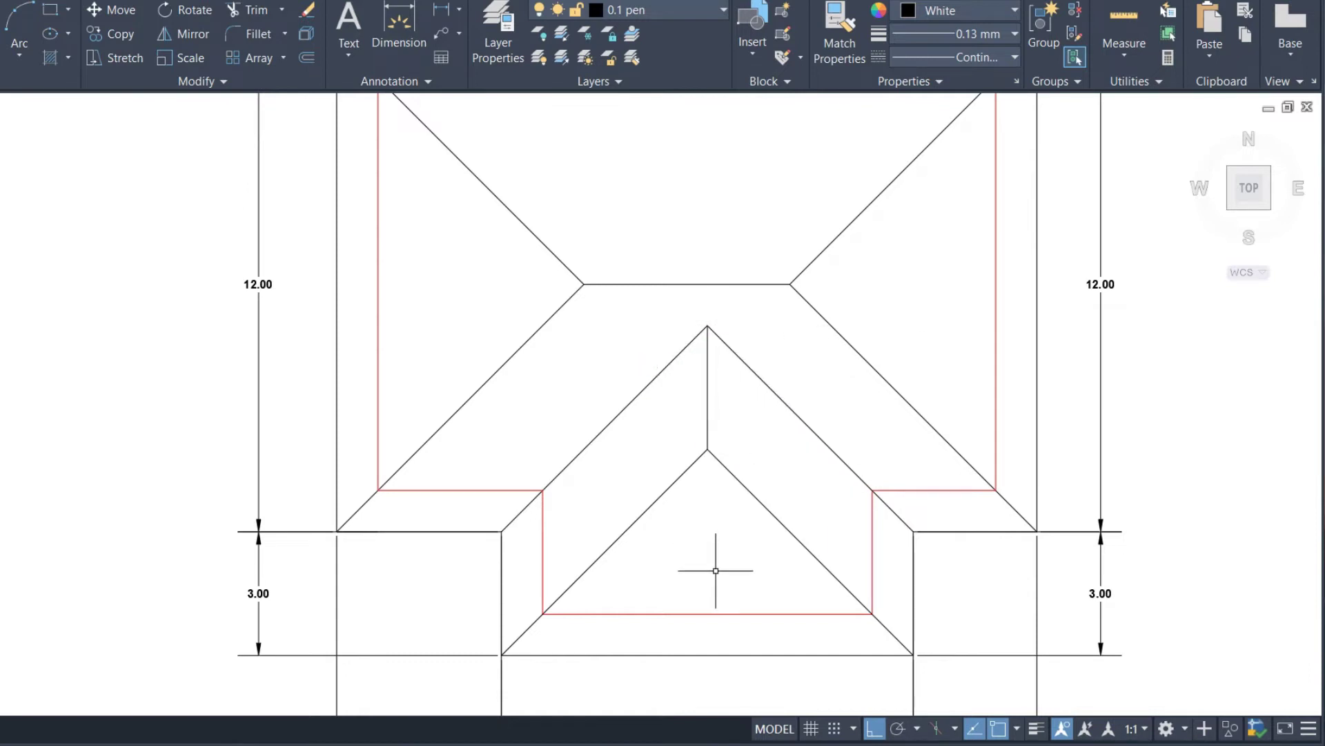
{"action": "scroll", "coordinate": [711, 562], "scroll_direction": "down", "scroll_amount": 2}
{"action": "middle_click_drag", "start_coordinate": [725, 526], "coordinate": [740, 497]}
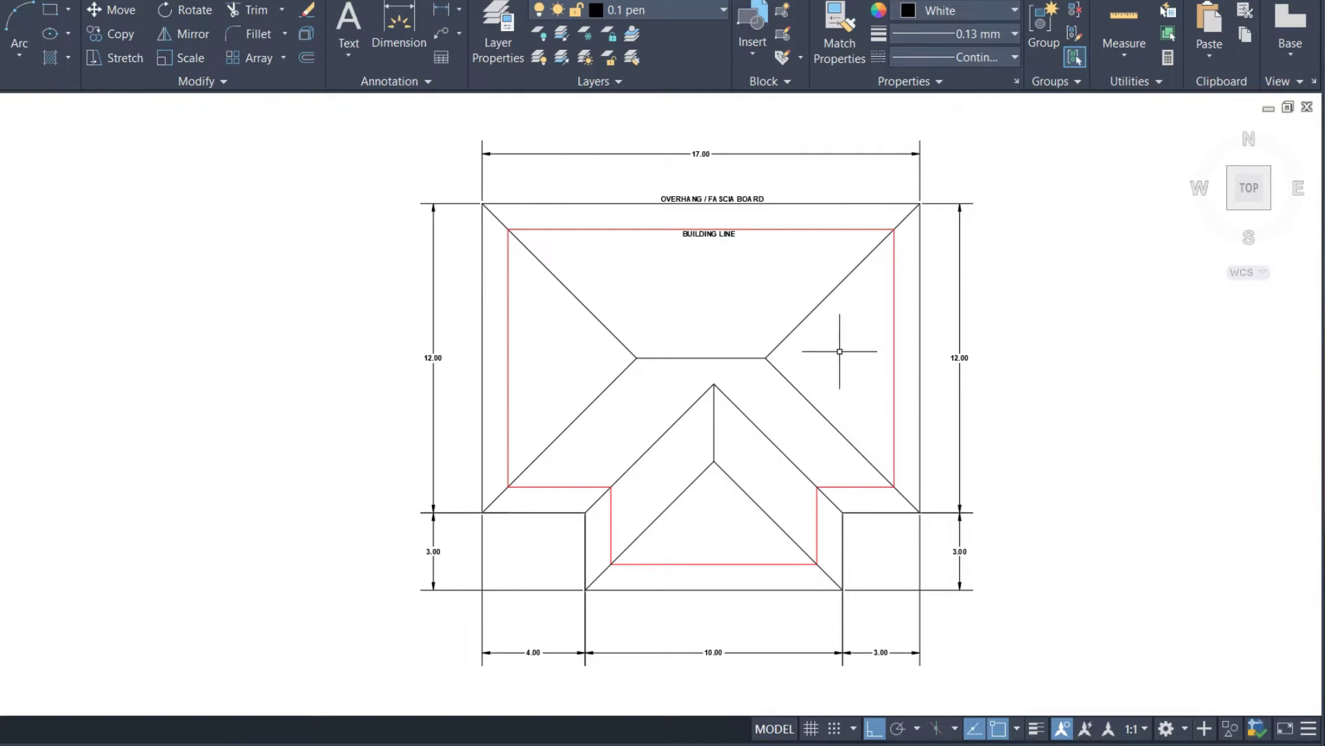
Step: Window-select all the hip, ridge and front roof lines
{"action": "left_click", "coordinate": [822, 438]}
{"action": "left_click", "coordinate": [793, 292]}
{"action": "left_click", "coordinate": [615, 416]}
{"action": "left_click", "coordinate": [584, 276]}
{"action": "left_click", "coordinate": [754, 531]}
{"action": "left_click", "coordinate": [752, 413]}
{"action": "left_click", "coordinate": [685, 532]}
{"action": "left_click", "coordinate": [637, 433]}
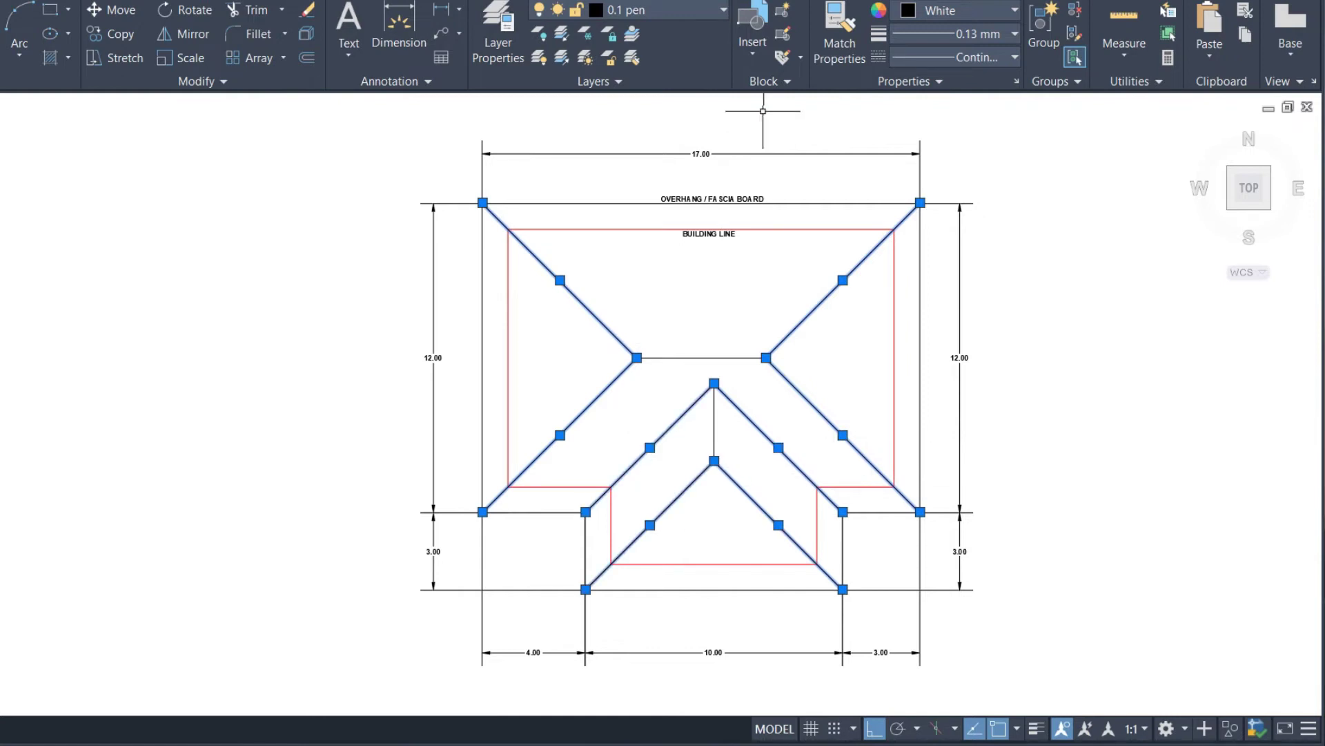
Step: Set the selected roof lines to a 0.30 mm lineweight
{"action": "left_click", "coordinate": [983, 39]}
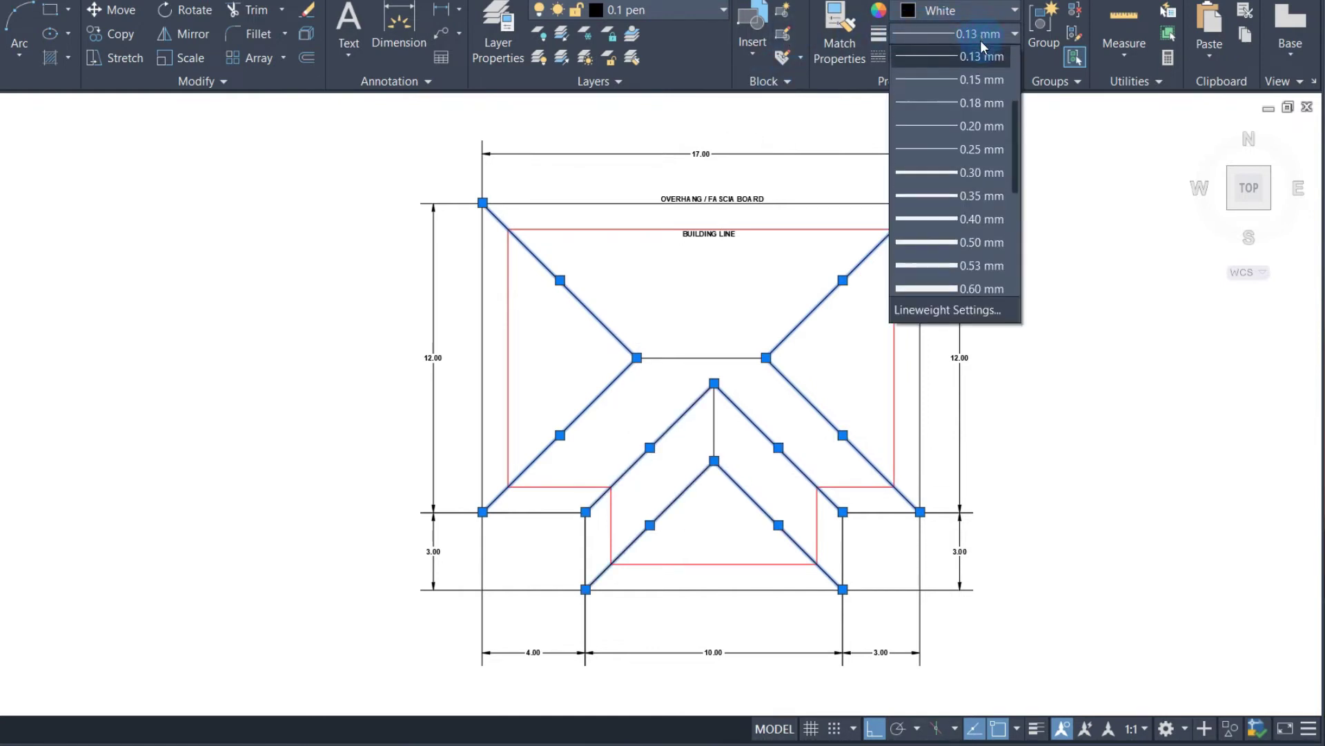
{"action": "left_click", "coordinate": [922, 172]}
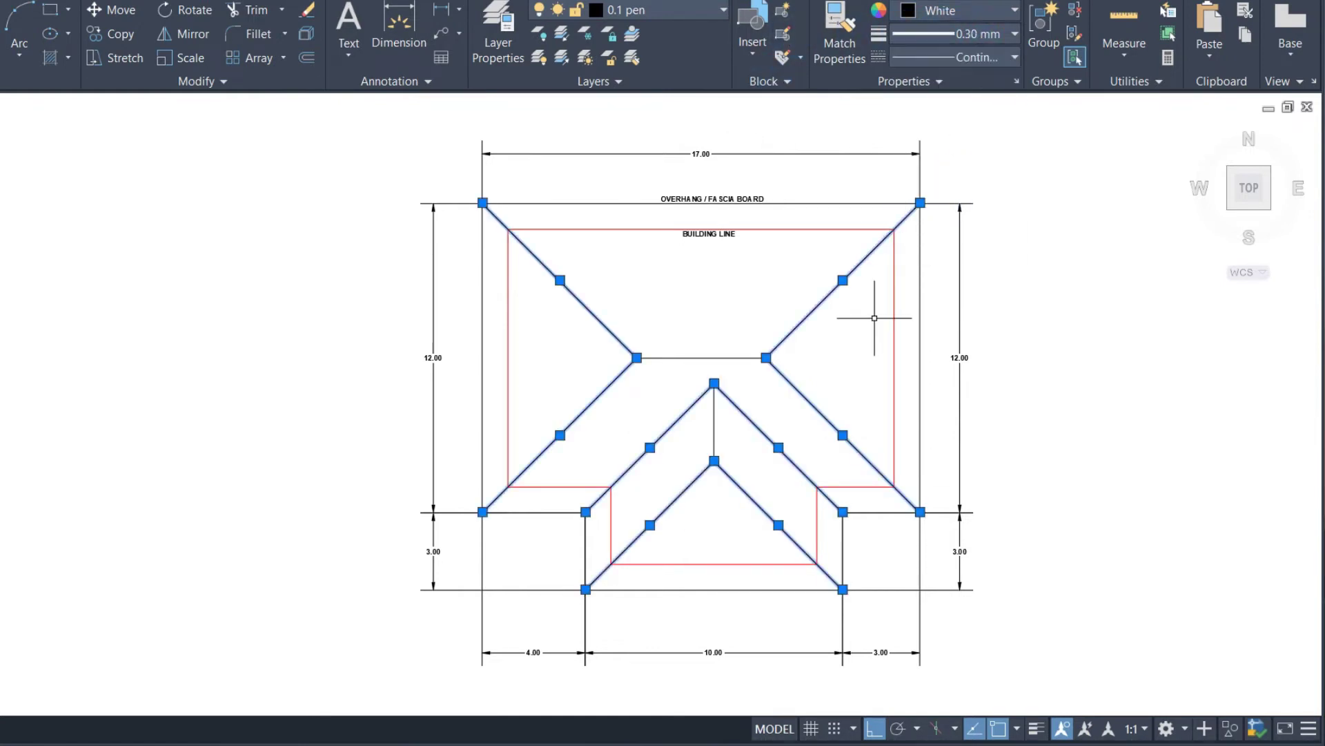
{"action": "key", "text": "Escape"}
{"action": "type", "text": "l"}
{"action": "key", "text": "Return"}
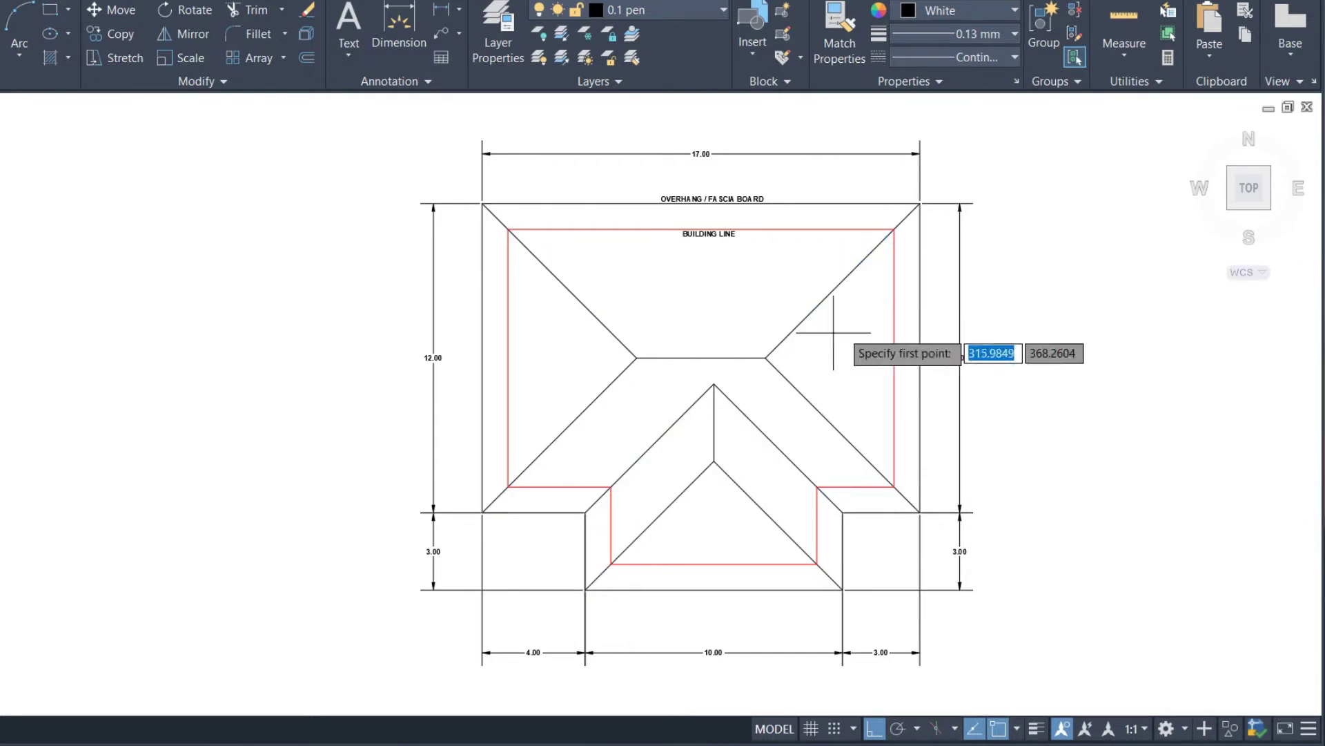
Step: Draw vertical lines from both hip junctions up to the fascia line
{"action": "left_click", "coordinate": [766, 357]}
{"action": "scroll", "coordinate": [776, 212], "scroll_direction": "up", "scroll_amount": 4}
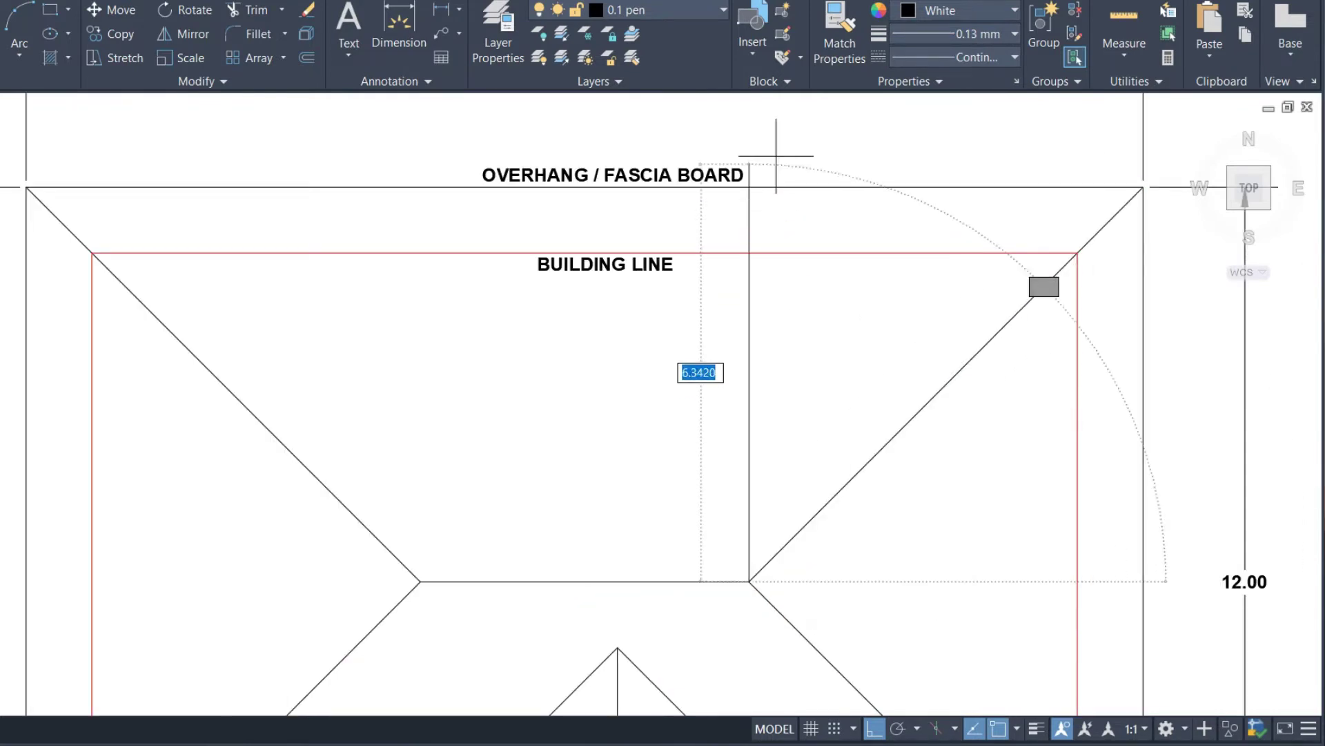
{"action": "left_click", "coordinate": [807, 136]}
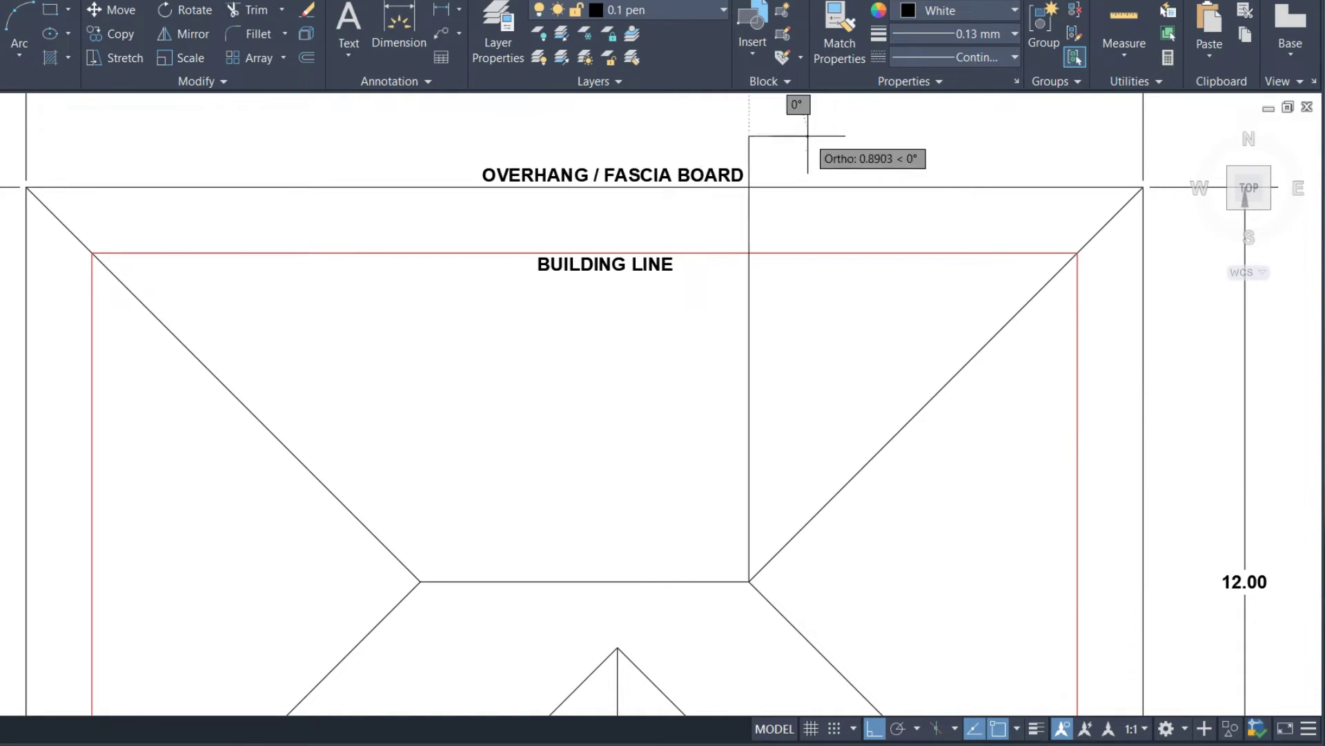
{"action": "key", "text": "Return"}
{"action": "key", "text": "Return"}
{"action": "left_click", "coordinate": [417, 580]}
{"action": "scroll", "coordinate": [417, 580], "scroll_direction": "down", "scroll_amount": 2}
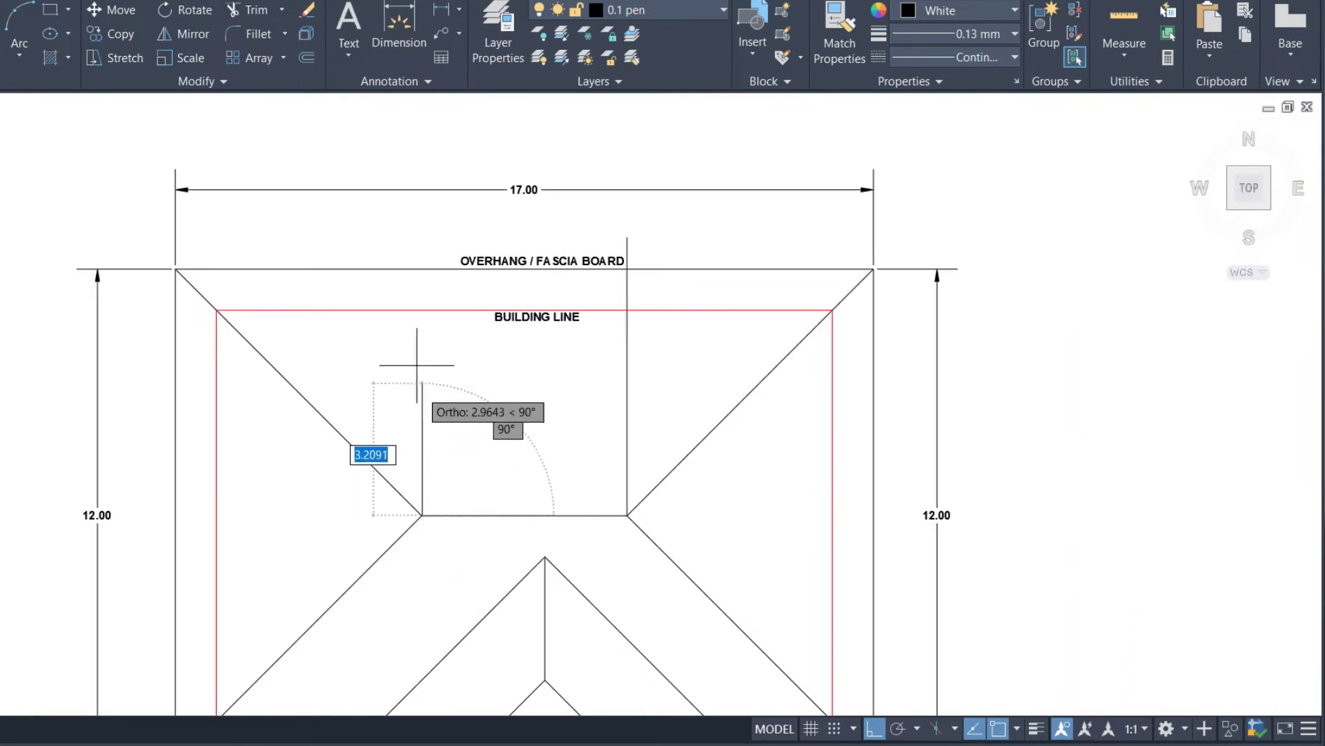
{"action": "left_click", "coordinate": [422, 216]}
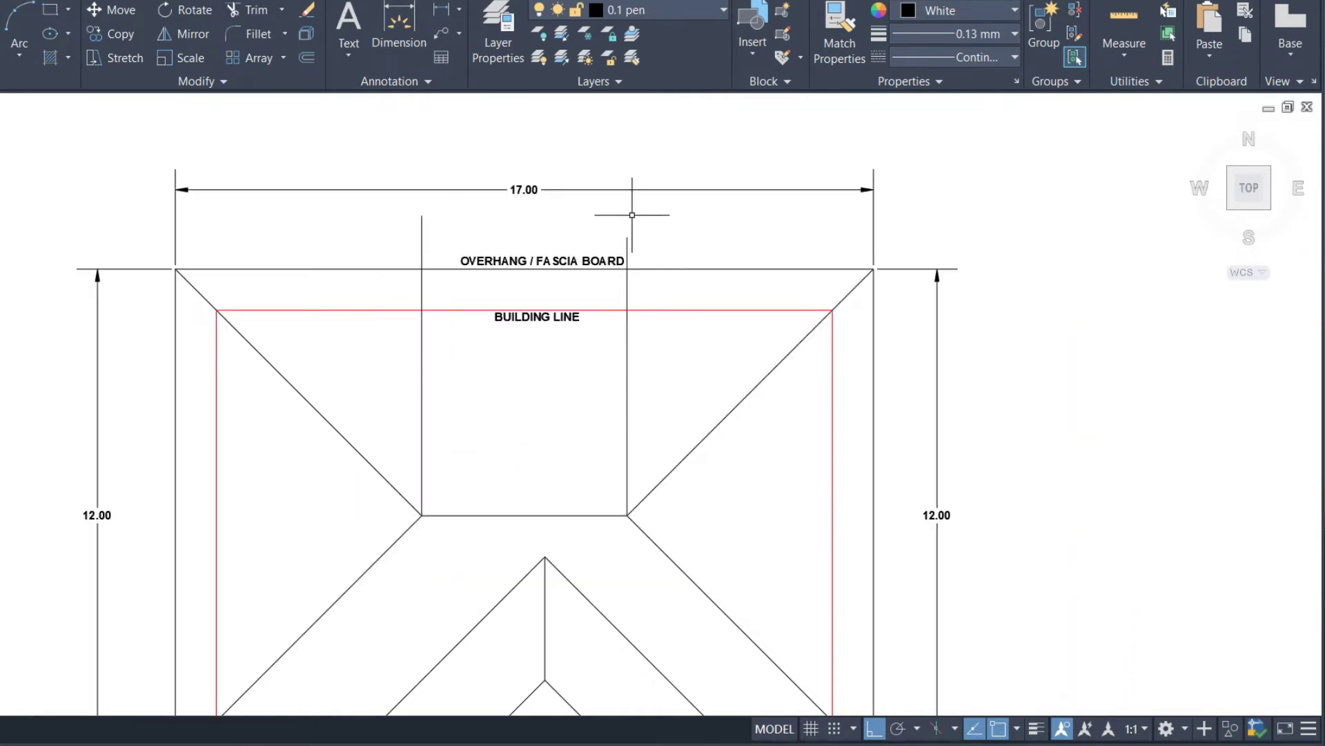
Step: Trim the vertical lines' stubs above the fascia
{"action": "type", "text": "Tr"}
{"action": "key", "text": "Return"}
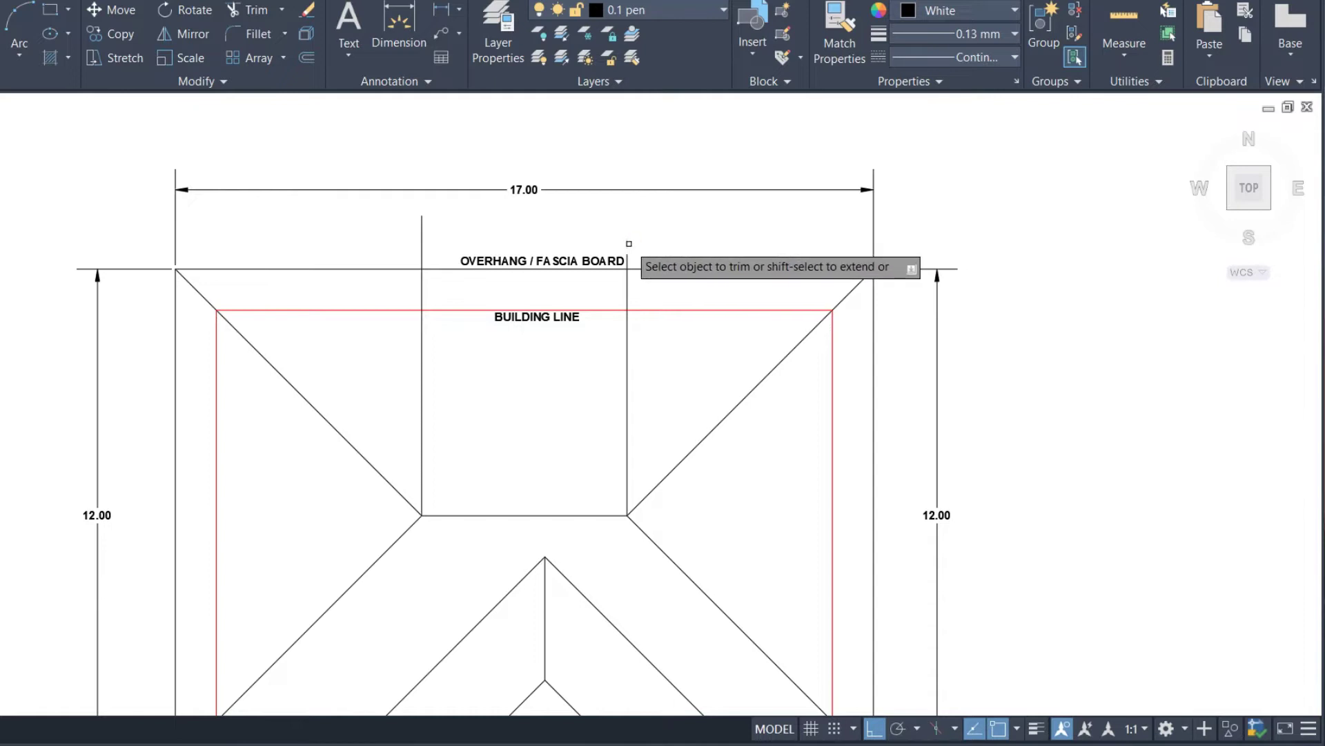
{"action": "left_click", "coordinate": [627, 259]}
{"action": "left_click", "coordinate": [437, 236]}
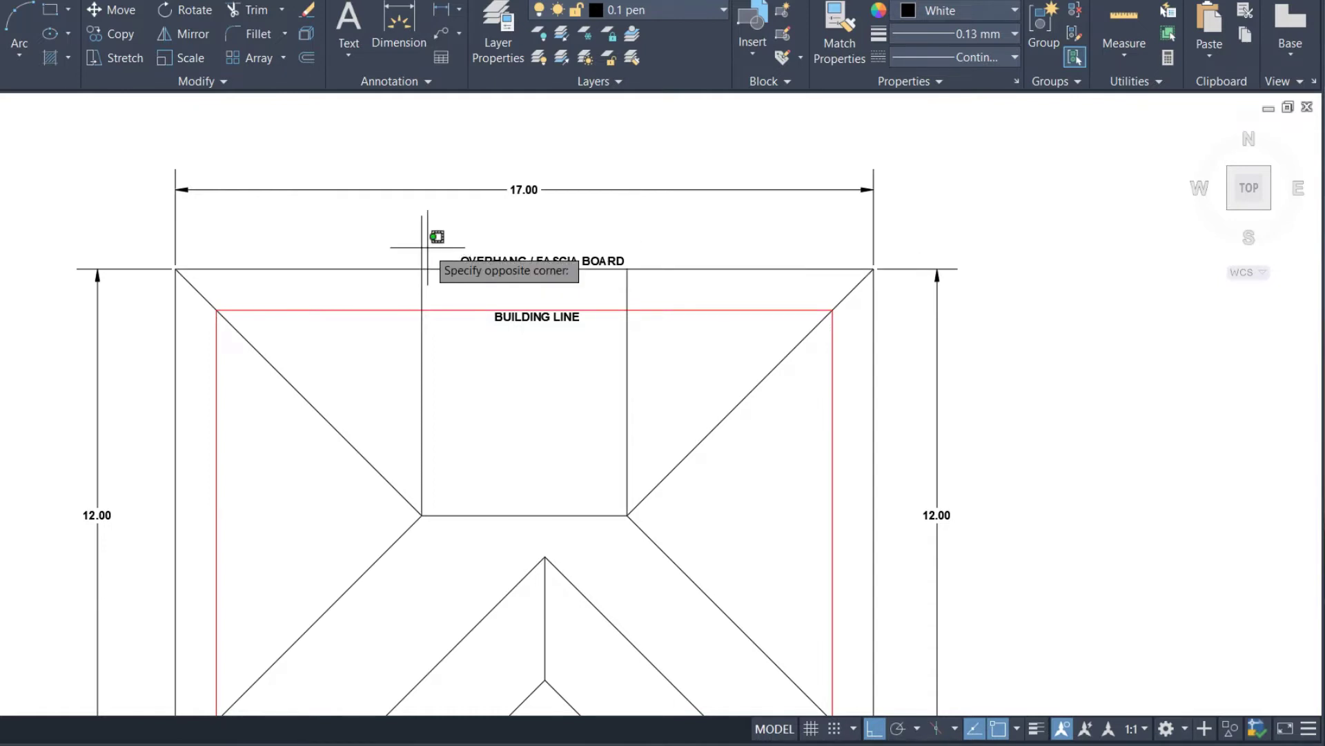
{"action": "scroll", "coordinate": [549, 532], "scroll_direction": "down", "scroll_amount": 1}
{"action": "scroll", "coordinate": [564, 585], "scroll_direction": "up", "scroll_amount": 3}
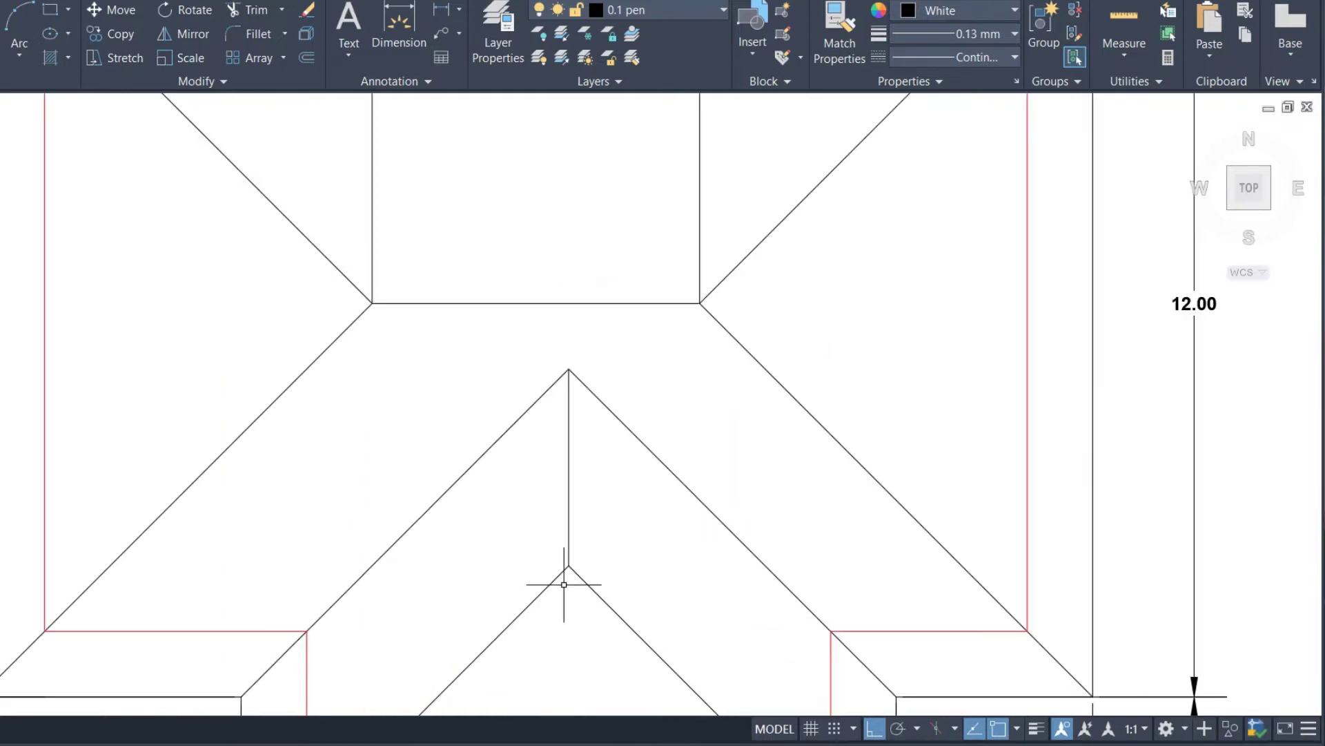
Step: Extend both vertical lines down to the gable hips
{"action": "type", "text": "ex"}
{"action": "key", "text": "Return"}
{"action": "left_click", "coordinate": [372, 165]}
{"action": "left_click", "coordinate": [710, 213]}
{"action": "left_click", "coordinate": [648, 193]}
Step: Draw a horizontal line through the hip junctions, trimmed back to the eave
{"action": "type", "text": "l"}
{"action": "key", "text": "Return"}
{"action": "left_click", "coordinate": [372, 302]}
{"action": "scroll", "coordinate": [372, 303], "scroll_direction": "down", "scroll_amount": 2}
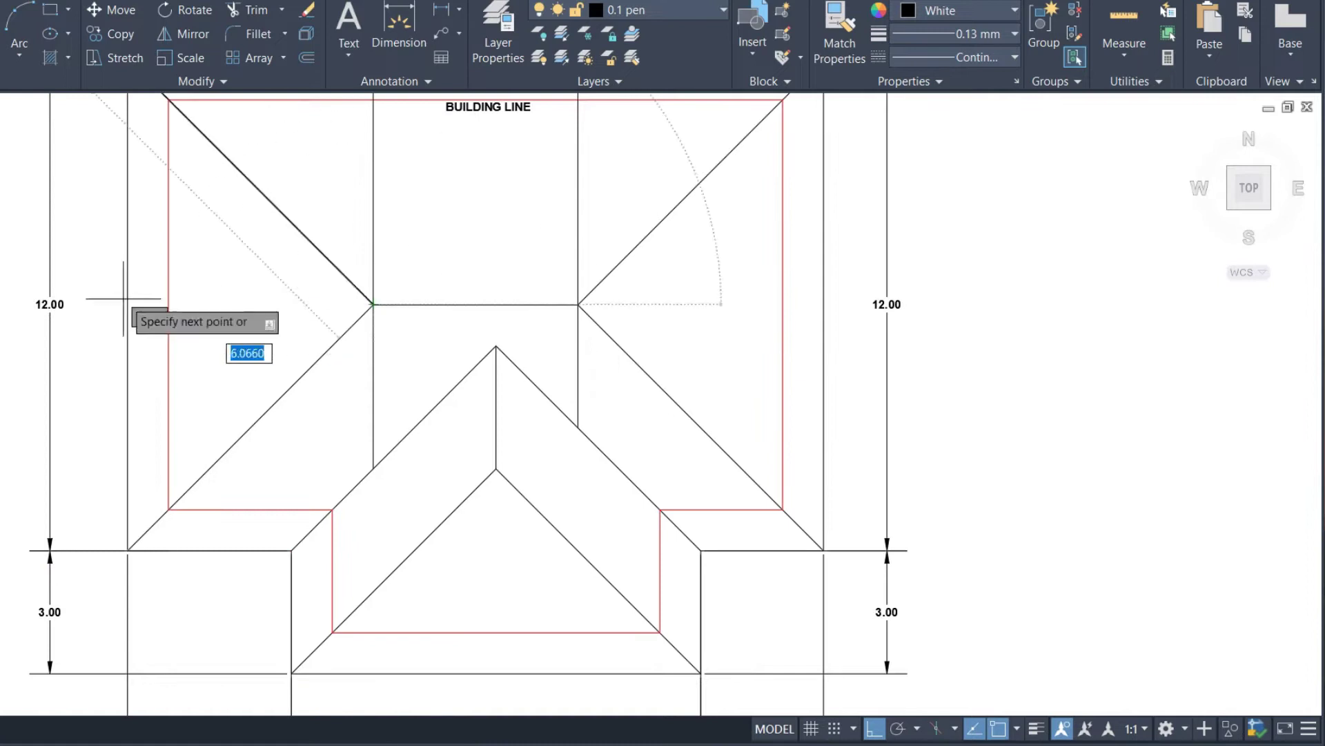
{"action": "scroll", "coordinate": [99, 293], "scroll_direction": "up", "scroll_amount": 2}
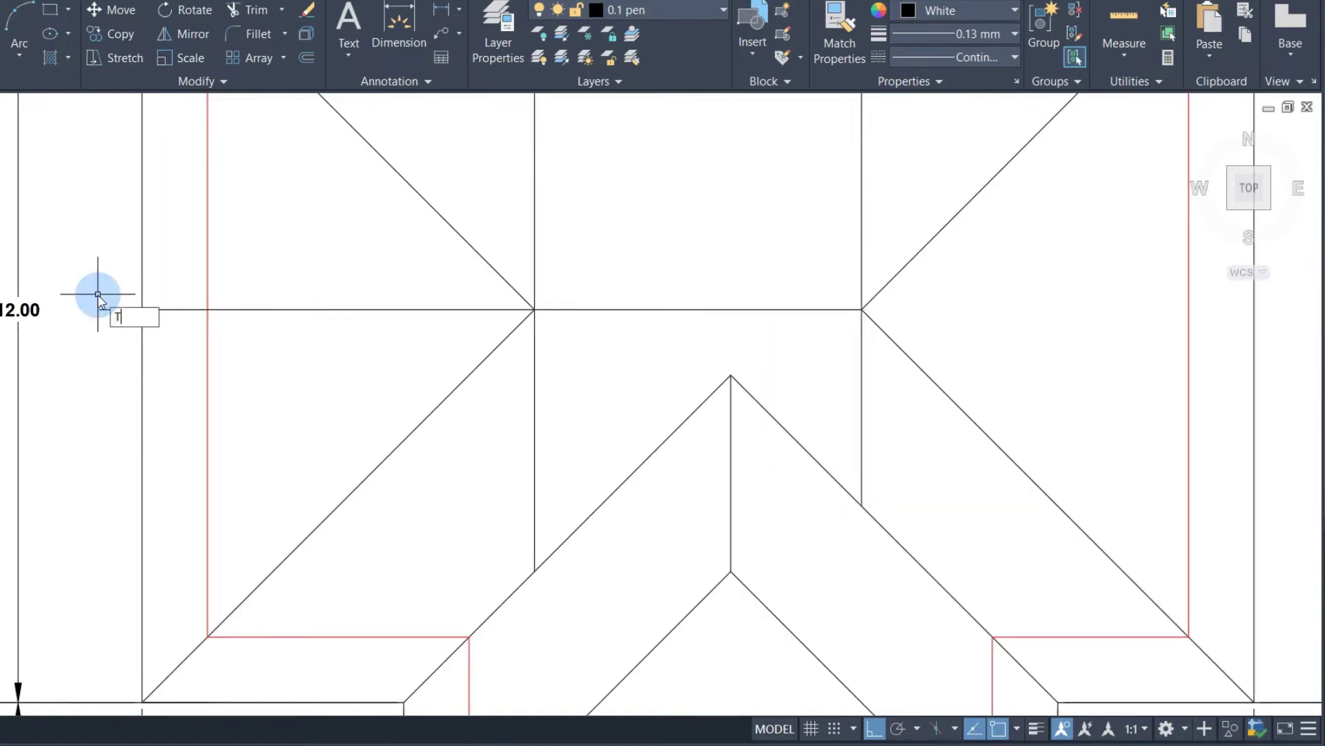
{"action": "left_click", "coordinate": [97, 294]}
{"action": "scroll", "coordinate": [208, 464], "scroll_direction": "down", "scroll_amount": 4}
{"action": "type", "text": "O"}
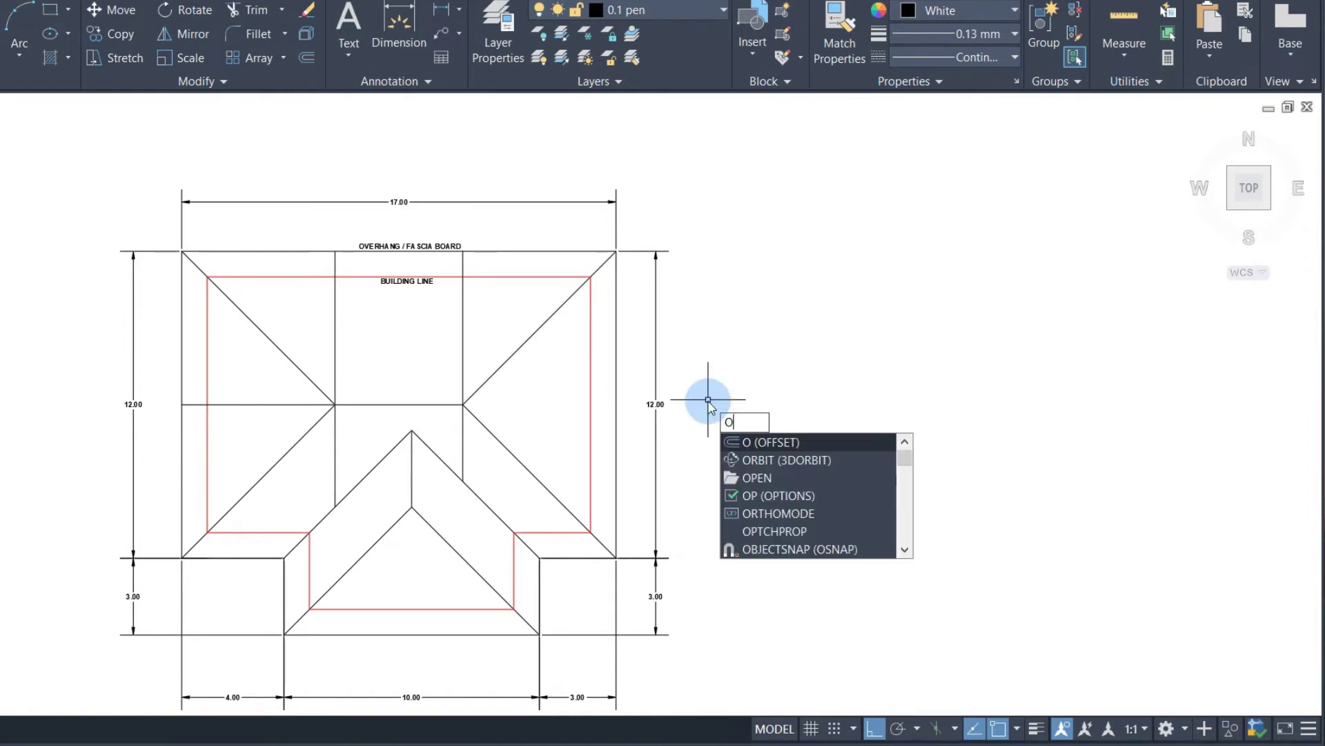
Step: Offset the right vertical line 8.5 toward the centre and trim it inside the gable
{"action": "key", "text": "Return"}
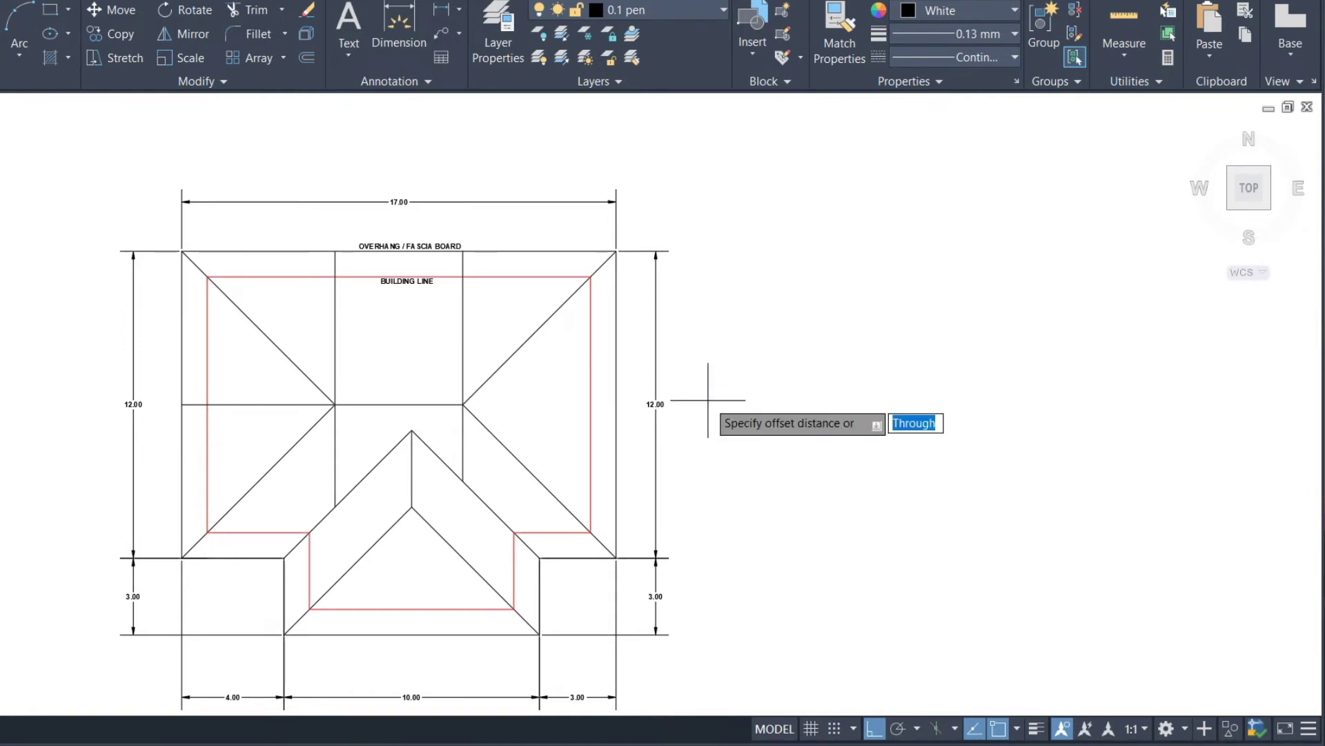
{"action": "key", "text": "Return"}
{"action": "left_click", "coordinate": [616, 410]}
{"action": "left_click", "coordinate": [441, 332]}
{"action": "key", "text": "Return"}
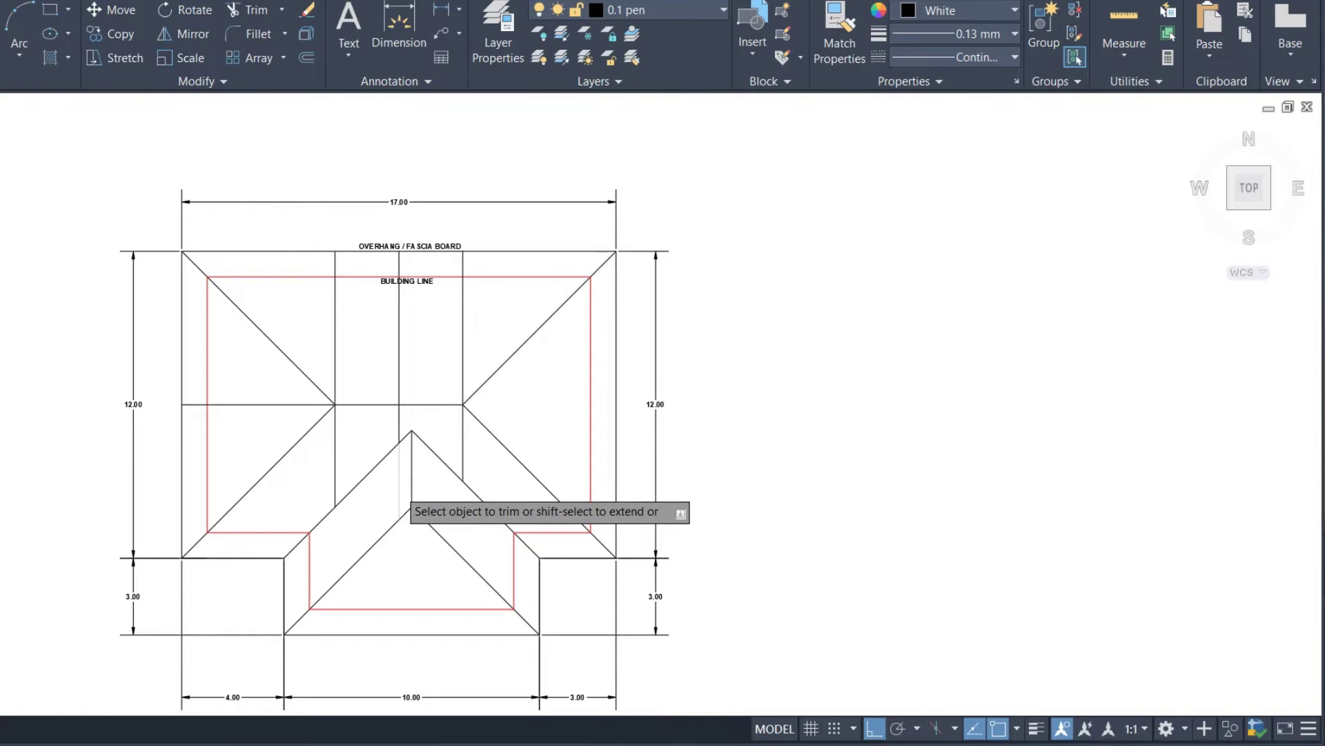
{"action": "left_click", "coordinate": [396, 487]}
{"action": "key", "text": "Escape"}
{"action": "scroll", "coordinate": [414, 444], "scroll_direction": "down", "scroll_amount": 2}
{"action": "scroll", "coordinate": [535, 405], "scroll_direction": "up", "scroll_amount": 4}
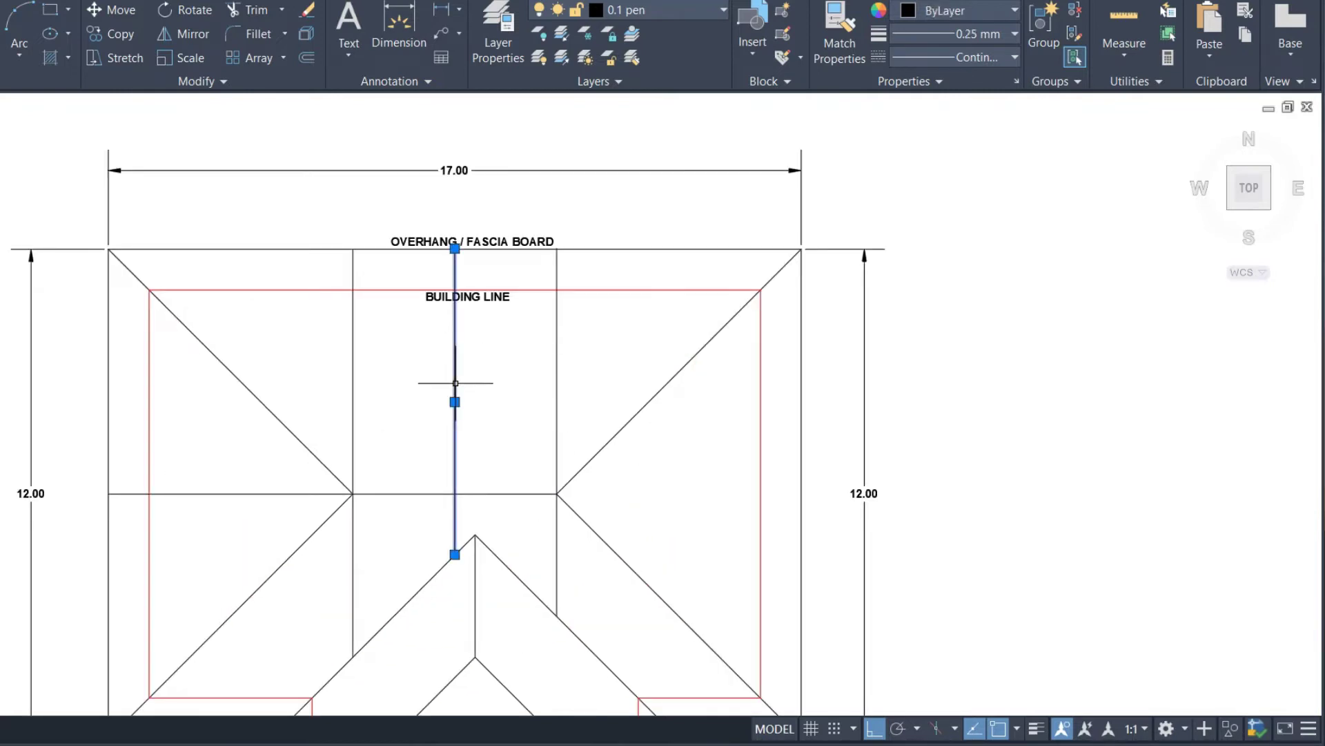
Step: Give the three vertical lines and left horizontal line a 0.30 mm lineweight
{"action": "left_click_drag", "start_coordinate": [577, 370], "coordinate": [345, 324]}
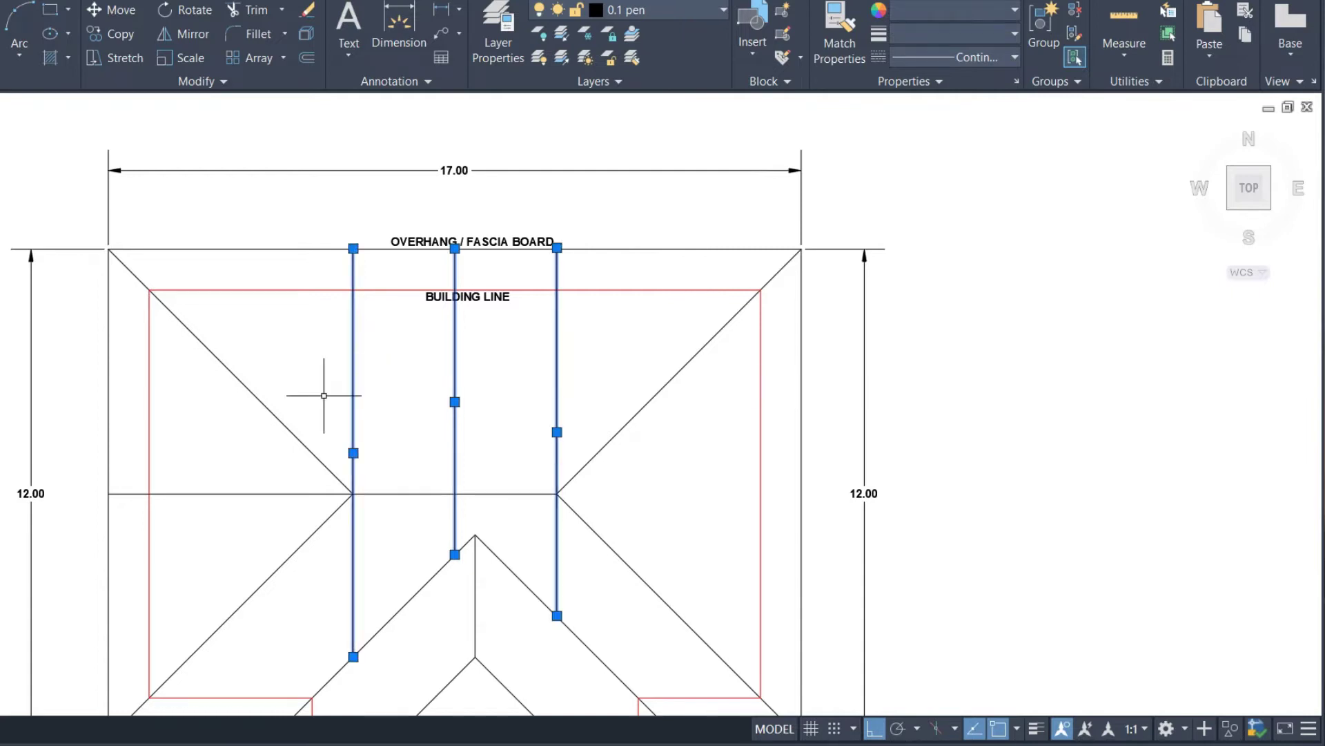
{"action": "left_click", "coordinate": [234, 493]}
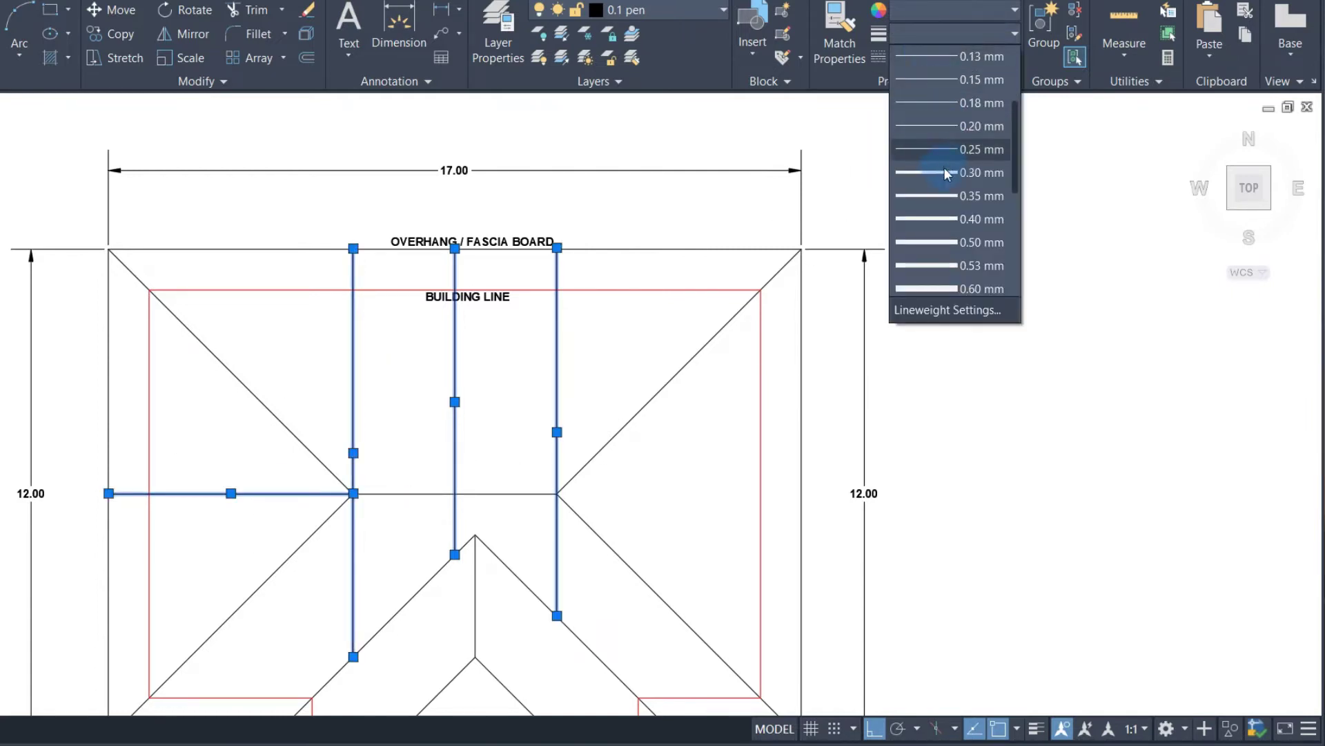
{"action": "left_click", "coordinate": [946, 172]}
{"action": "key", "text": "Escape"}
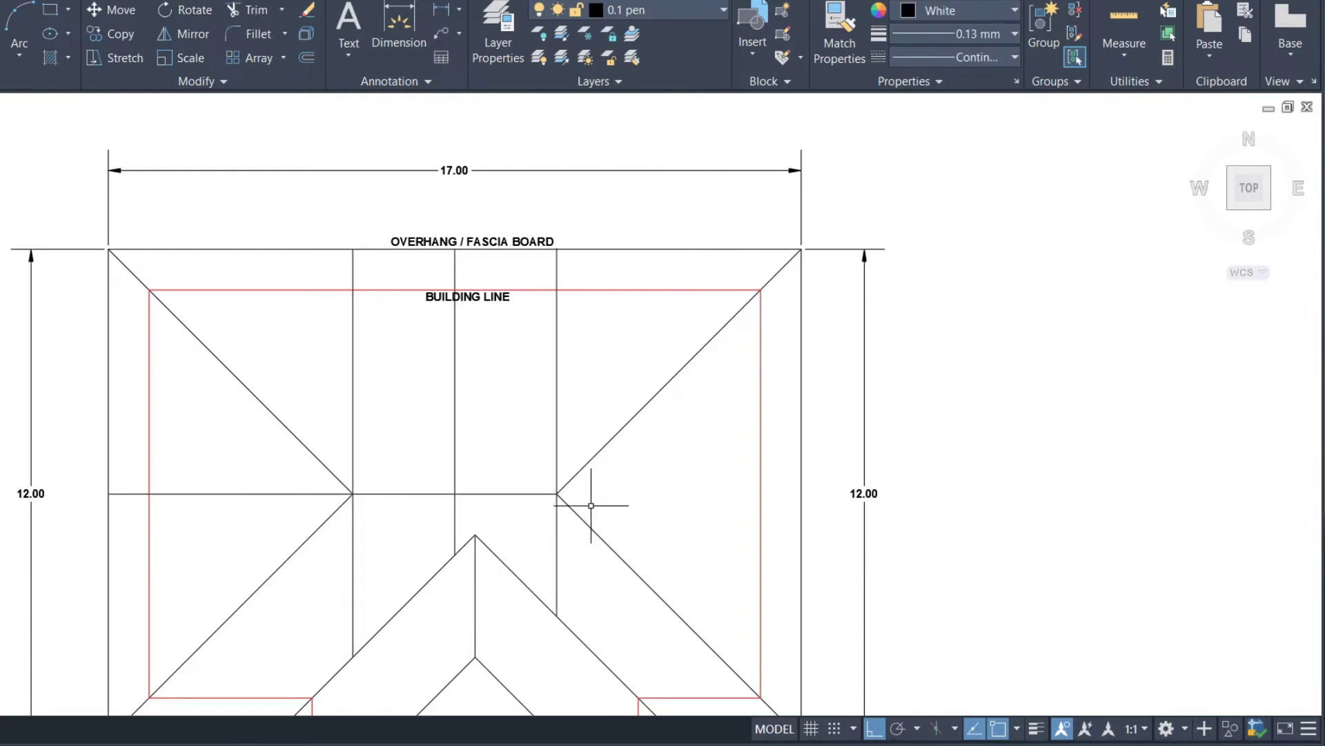
{"action": "type", "text": "L"}
Step: Draw a horizontal line from the right hip junction, trimming its stub past the eave
{"action": "key", "text": "Return"}
{"action": "left_click", "coordinate": [557, 493]}
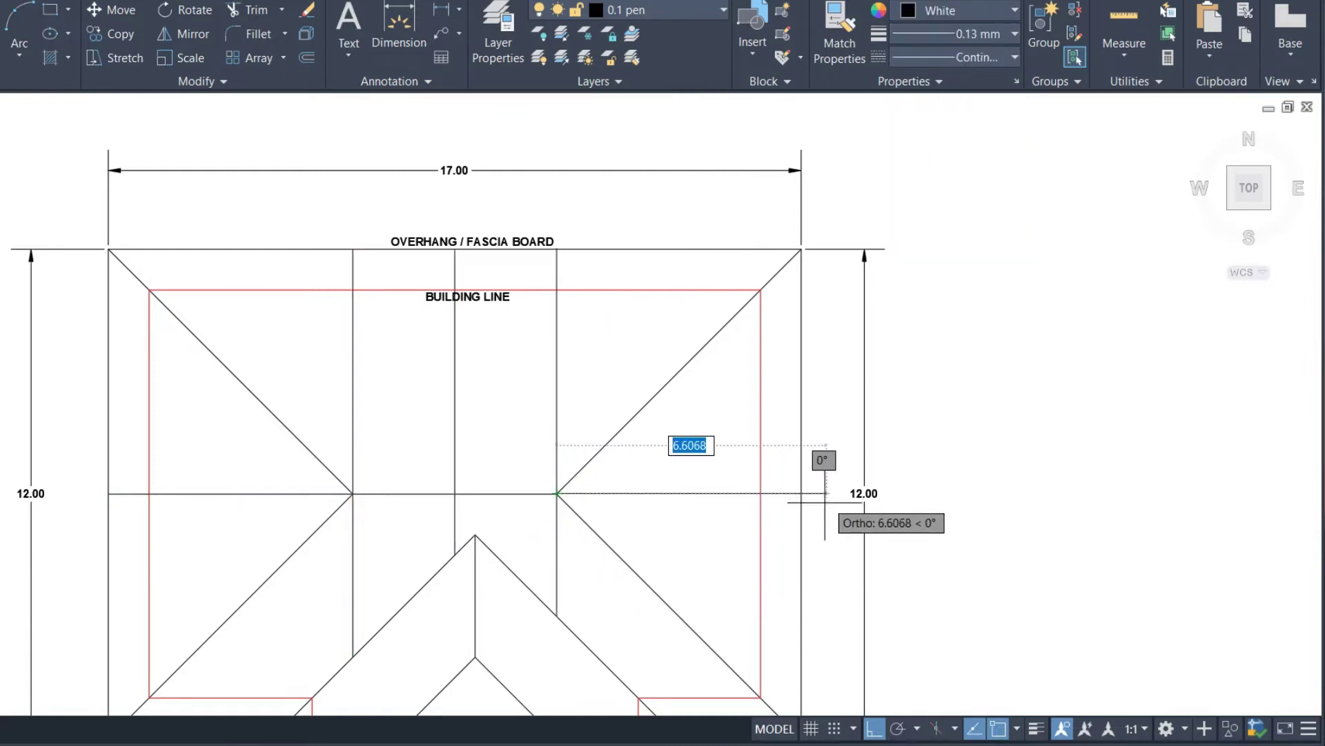
{"action": "key", "text": "Escape"}
{"action": "key", "text": "Return"}
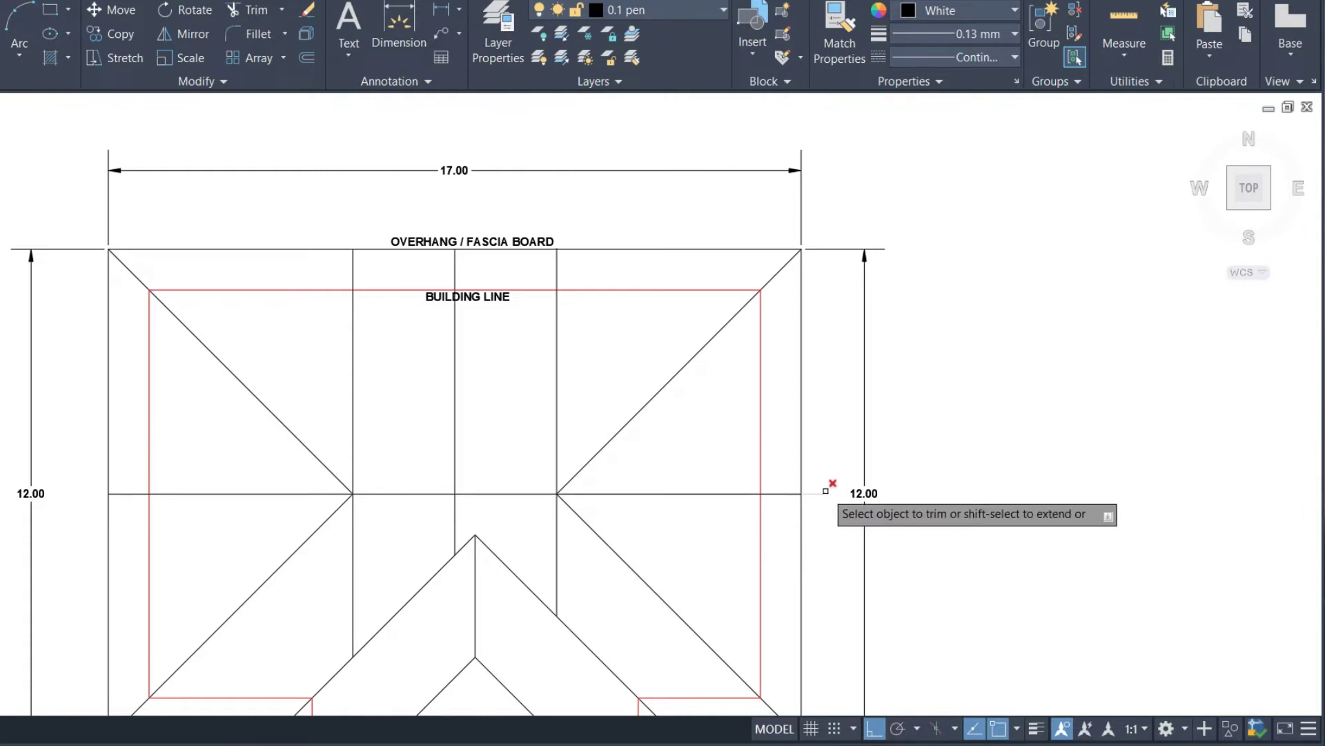
{"action": "left_click", "coordinate": [818, 493]}
{"action": "key", "text": "Escape"}
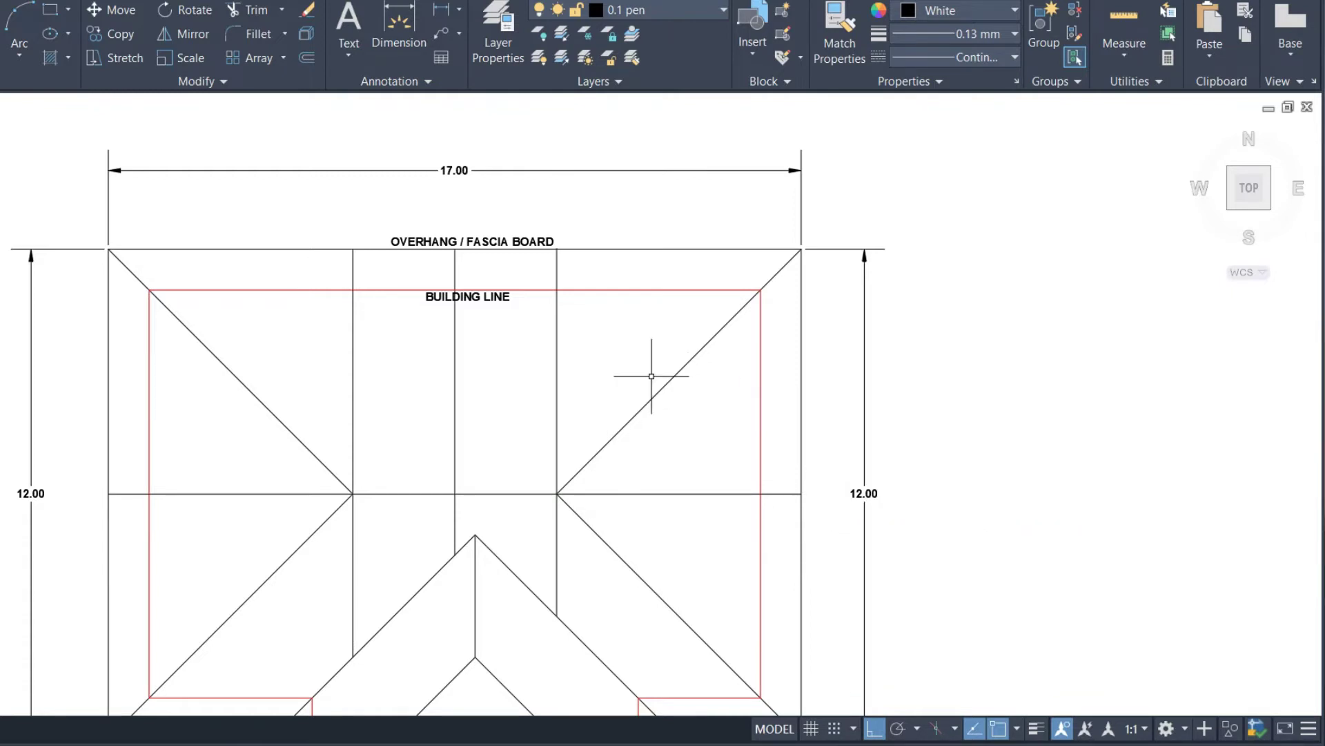
Step: Draw a vertical centre line from the gable apex down, trimming its stub below the base
{"action": "scroll", "coordinate": [622, 366], "scroll_direction": "down", "scroll_amount": 2}
{"action": "scroll", "coordinate": [469, 528], "scroll_direction": "up", "scroll_amount": 2}
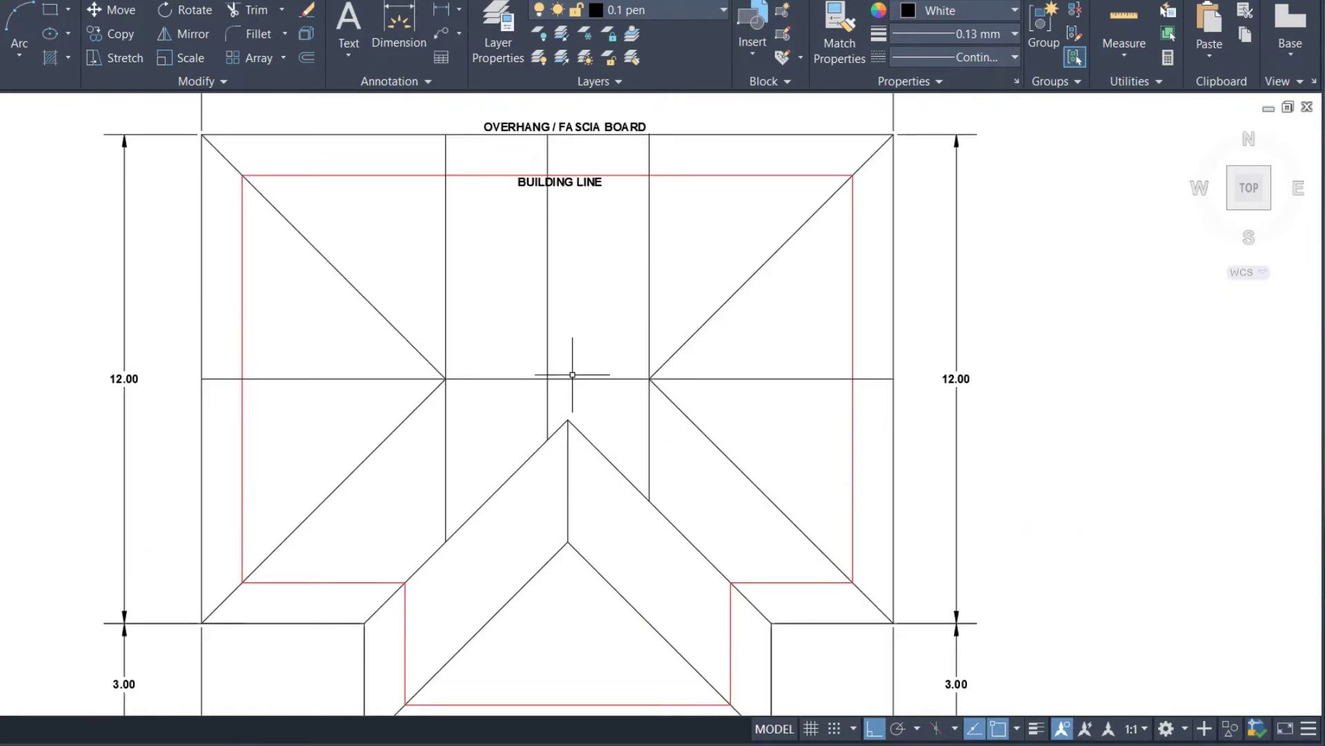
{"action": "type", "text": "L"}
{"action": "key", "text": "Return"}
{"action": "scroll", "coordinate": [552, 366], "scroll_direction": "down", "scroll_amount": 2}
{"action": "scroll", "coordinate": [562, 545], "scroll_direction": "up", "scroll_amount": 2}
{"action": "left_click", "coordinate": [564, 430]}
{"action": "left_click", "coordinate": [588, 675]}
{"action": "key", "text": "Return"}
{"action": "key", "text": "Return"}
{"action": "left_click_drag", "start_coordinate": [592, 674], "coordinate": [538, 651]}
{"action": "key", "text": "Return"}
{"action": "type", "text": "l"}
Step: Draw a horizontal line from the inner apex to the left hip, trimming its overshoot
{"action": "key", "text": "Return"}
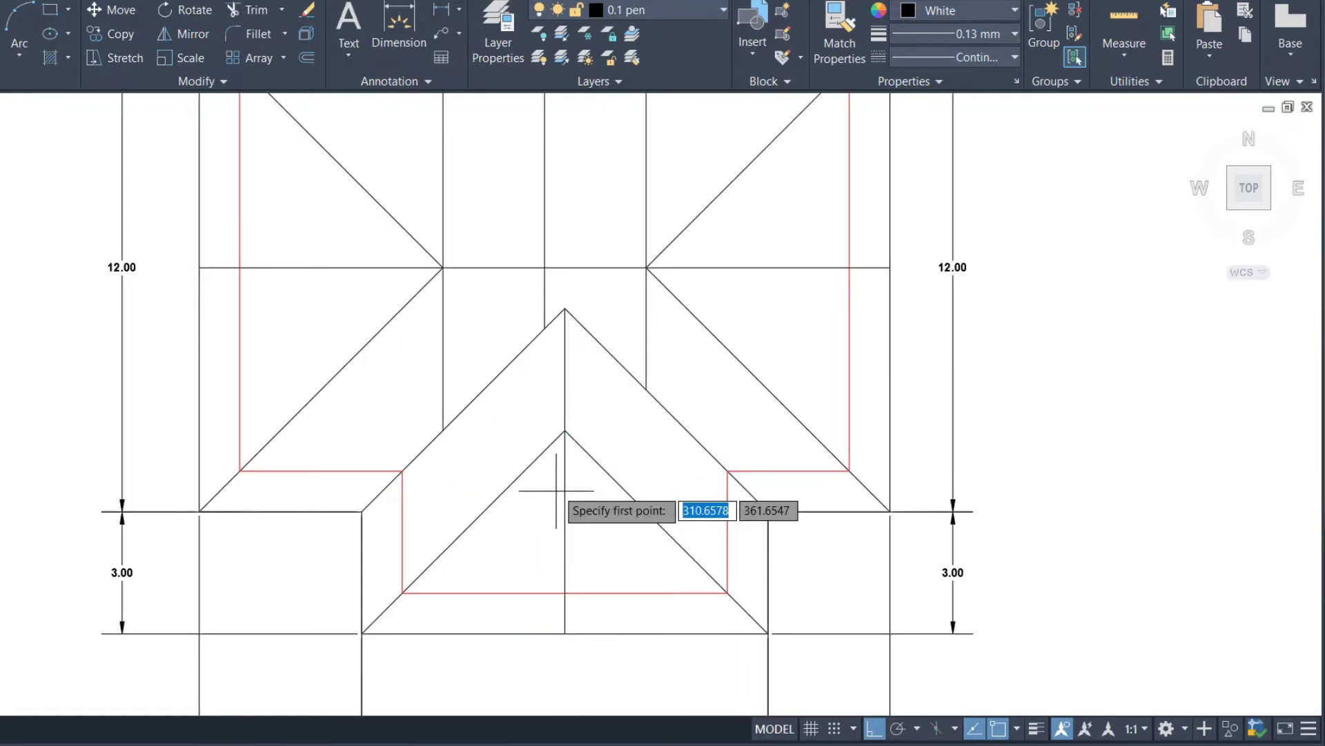
{"action": "left_click", "coordinate": [564, 429]}
{"action": "key", "text": "Escape"}
{"action": "key", "text": "Return"}
{"action": "scroll", "coordinate": [545, 418], "scroll_direction": "up", "scroll_amount": 4}
{"action": "left_click", "coordinate": [590, 450]}
{"action": "left_click", "coordinate": [142, 467]}
{"action": "key", "text": "Return"}
{"action": "type", "text": "r"}
{"action": "key", "text": "Return"}
{"action": "key", "text": "Return"}
{"action": "left_click", "coordinate": [165, 451]}
{"action": "key", "text": "Return"}
{"action": "key", "text": "Escape"}
Step: Give the vertical and horizontal gable lines a 0.30 mm lineweight
{"action": "left_click_drag", "start_coordinate": [475, 468], "coordinate": [449, 376]}
{"action": "left_click", "coordinate": [607, 573]}
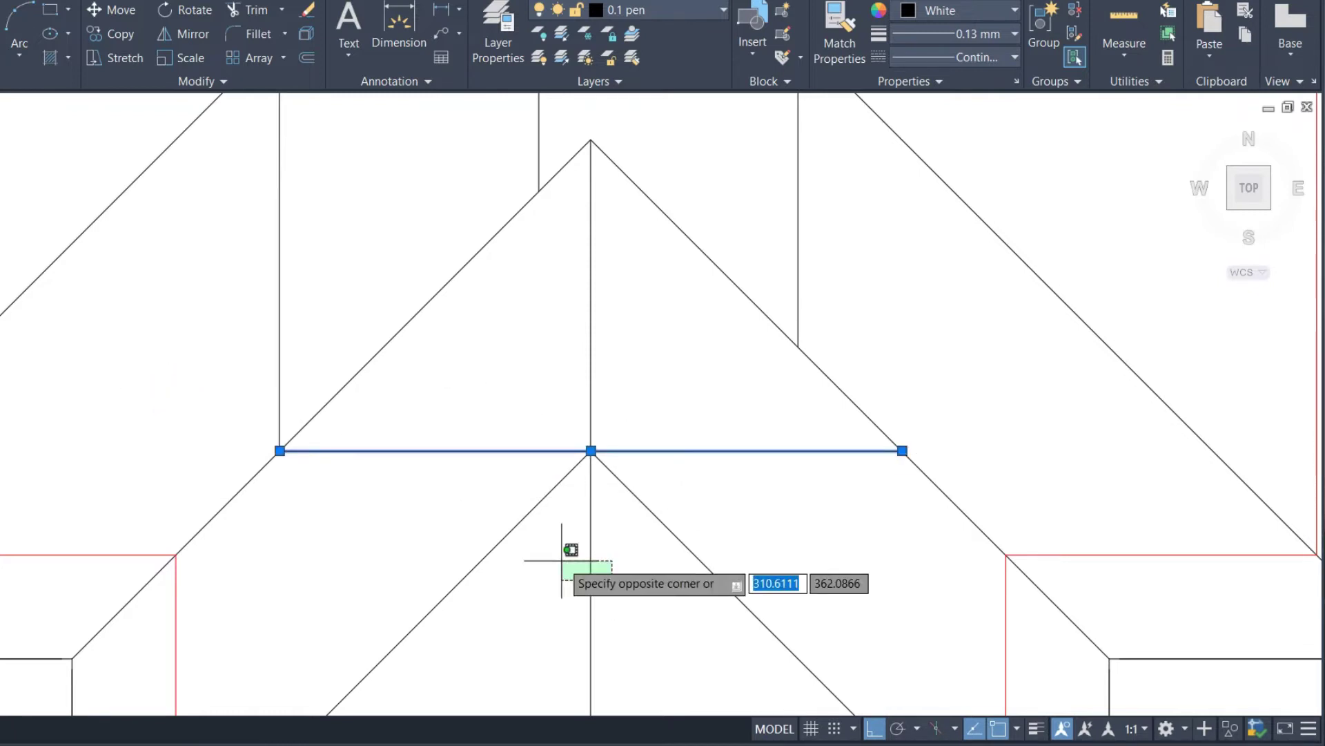
{"action": "left_click", "coordinate": [568, 548]}
{"action": "scroll", "coordinate": [645, 386], "scroll_direction": "down", "scroll_amount": 6}
{"action": "left_click", "coordinate": [916, 38]}
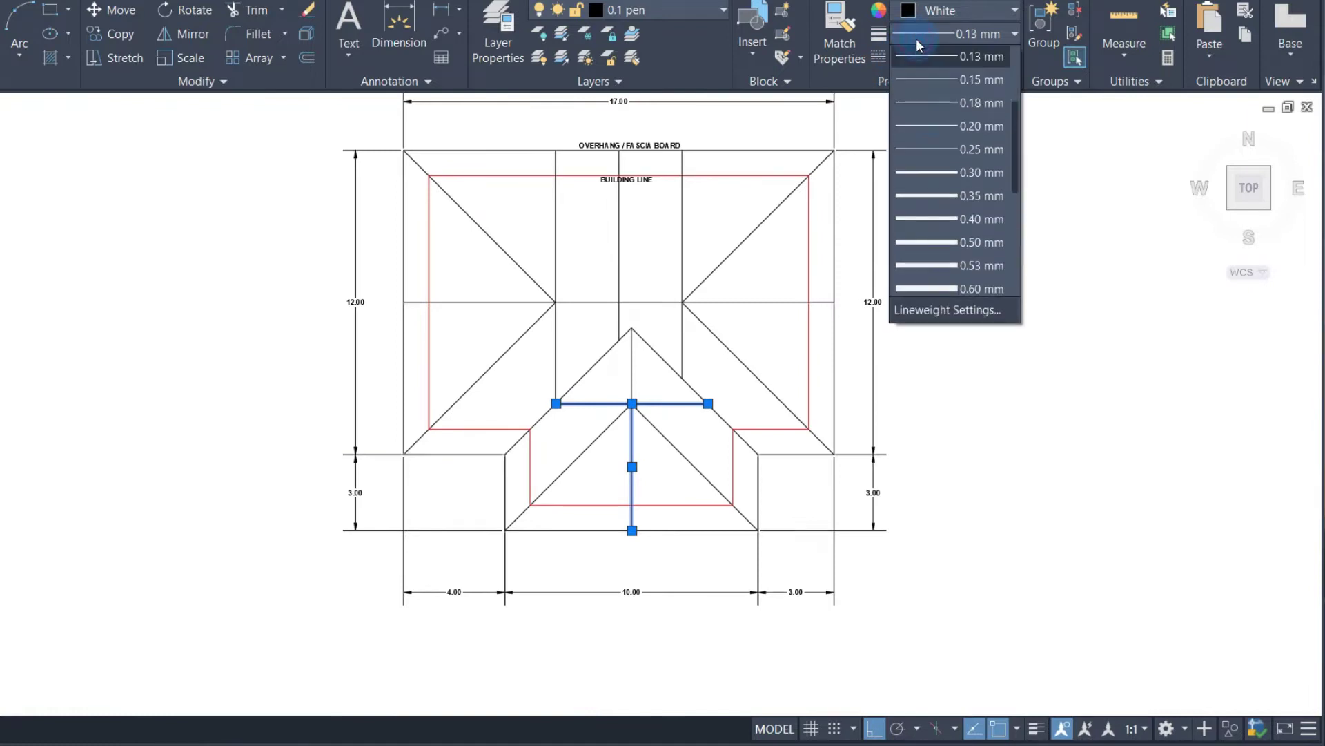
{"action": "left_click", "coordinate": [938, 174]}
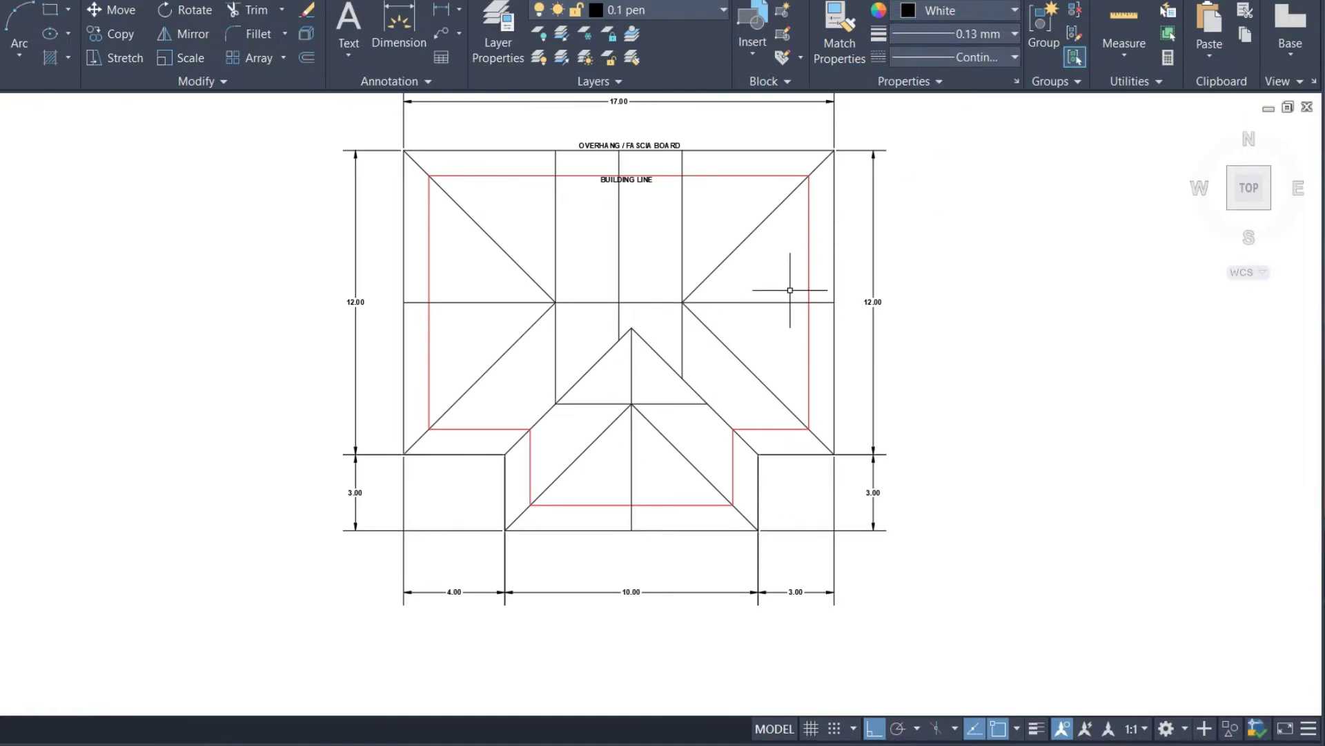
{"action": "scroll", "coordinate": [760, 290], "scroll_direction": "down", "scroll_amount": 2}
{"action": "scroll", "coordinate": [725, 286], "scroll_direction": "up", "scroll_amount": 4}
{"action": "scroll", "coordinate": [743, 290], "scroll_direction": "down", "scroll_amount": 2}
{"action": "scroll", "coordinate": [746, 295], "scroll_direction": "up", "scroll_amount": 2}
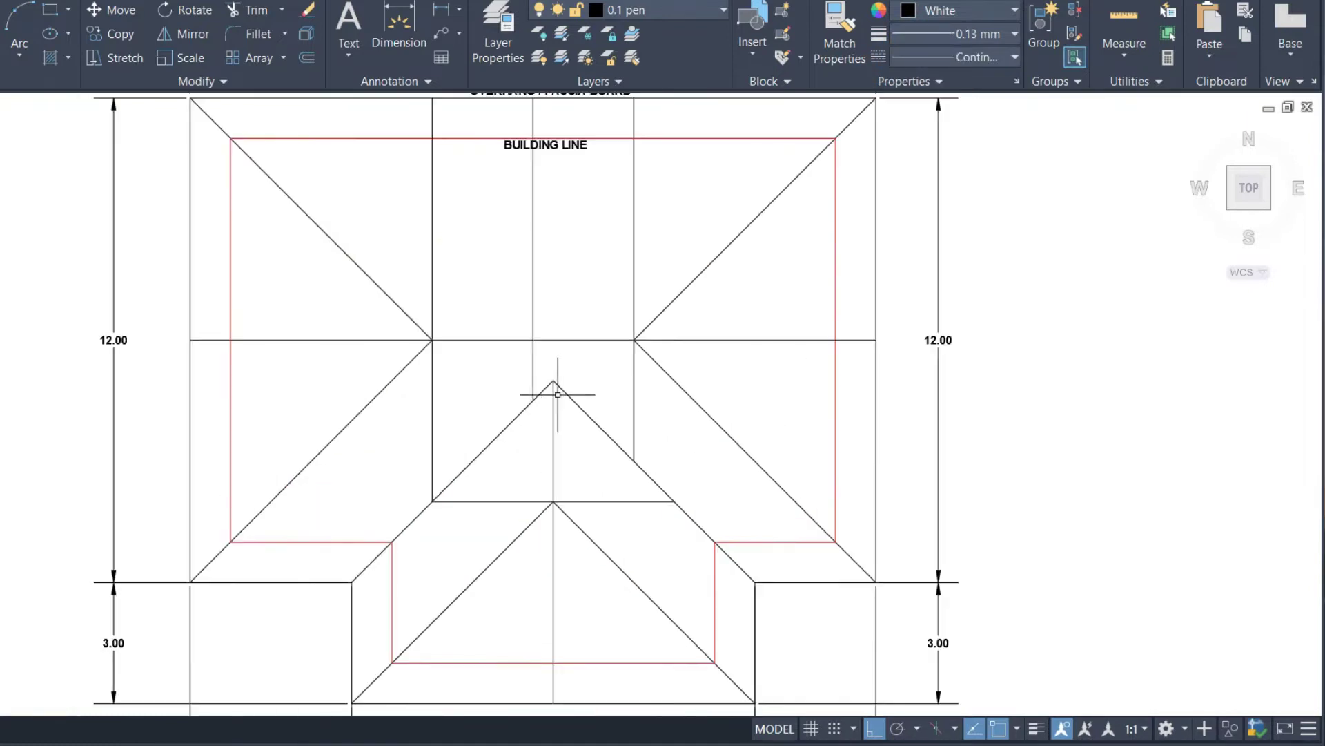
{"action": "scroll", "coordinate": [552, 517], "scroll_direction": "down", "scroll_amount": 2}
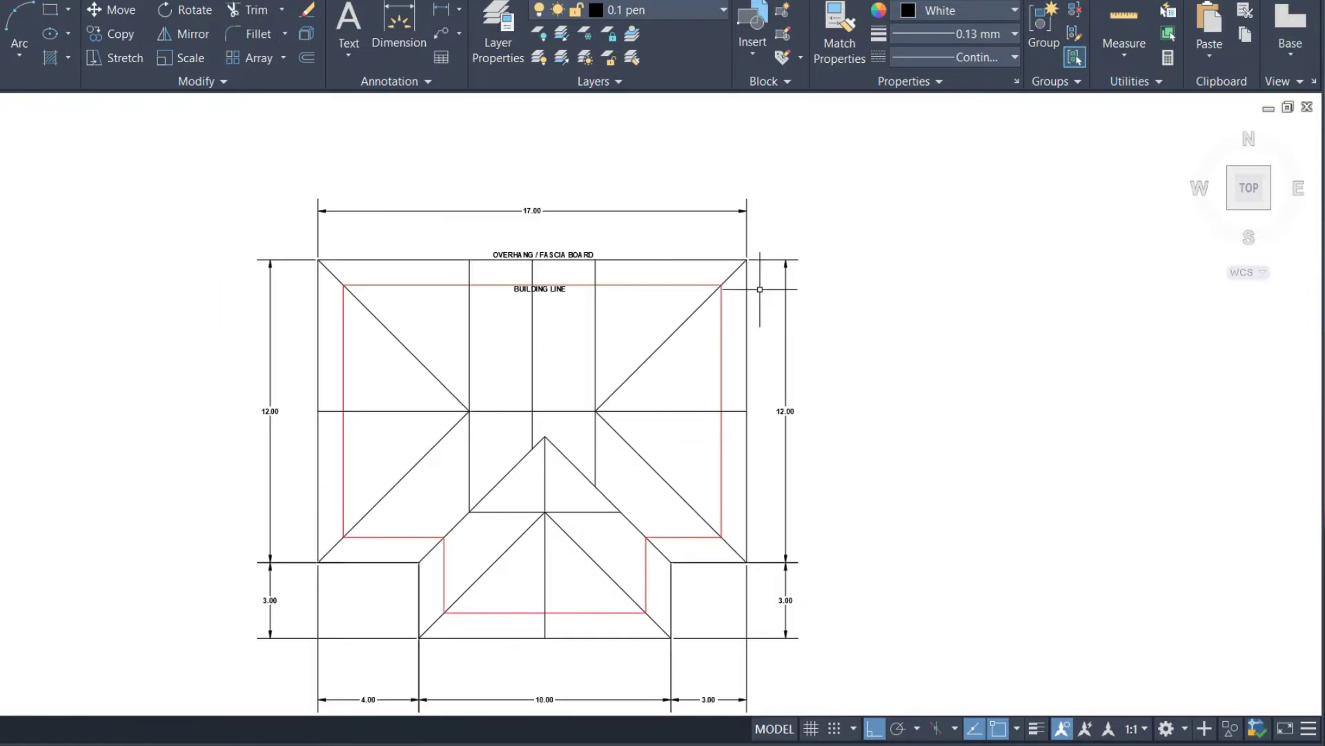
{"action": "scroll", "coordinate": [714, 312], "scroll_direction": "up", "scroll_amount": 2}
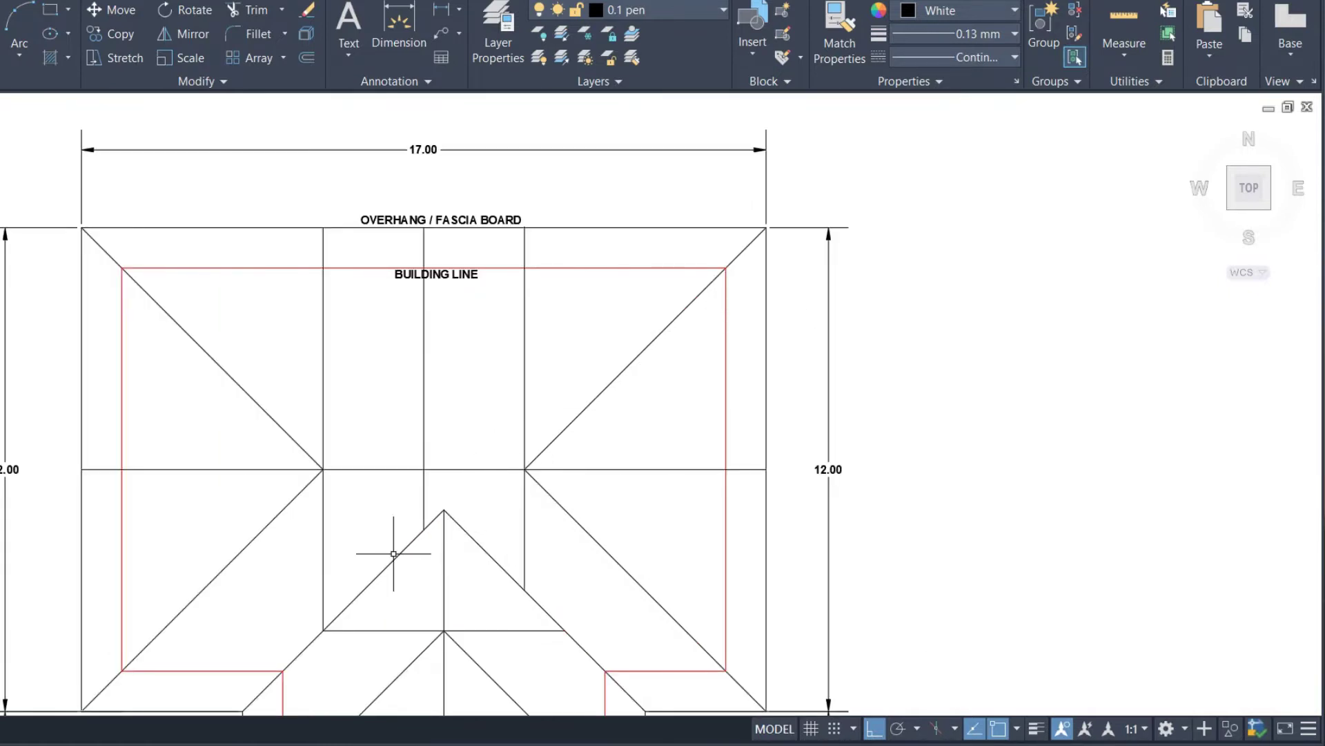
{"action": "type", "text": "O"}
{"action": "key", "text": "Return"}
Step: Offset a copy of the right horizontal line upward and trim both lines back at the hip
{"action": "key", "text": "Return"}
{"action": "left_click", "coordinate": [680, 470]}
{"action": "key", "text": "Return"}
{"action": "left_click", "coordinate": [692, 413]}
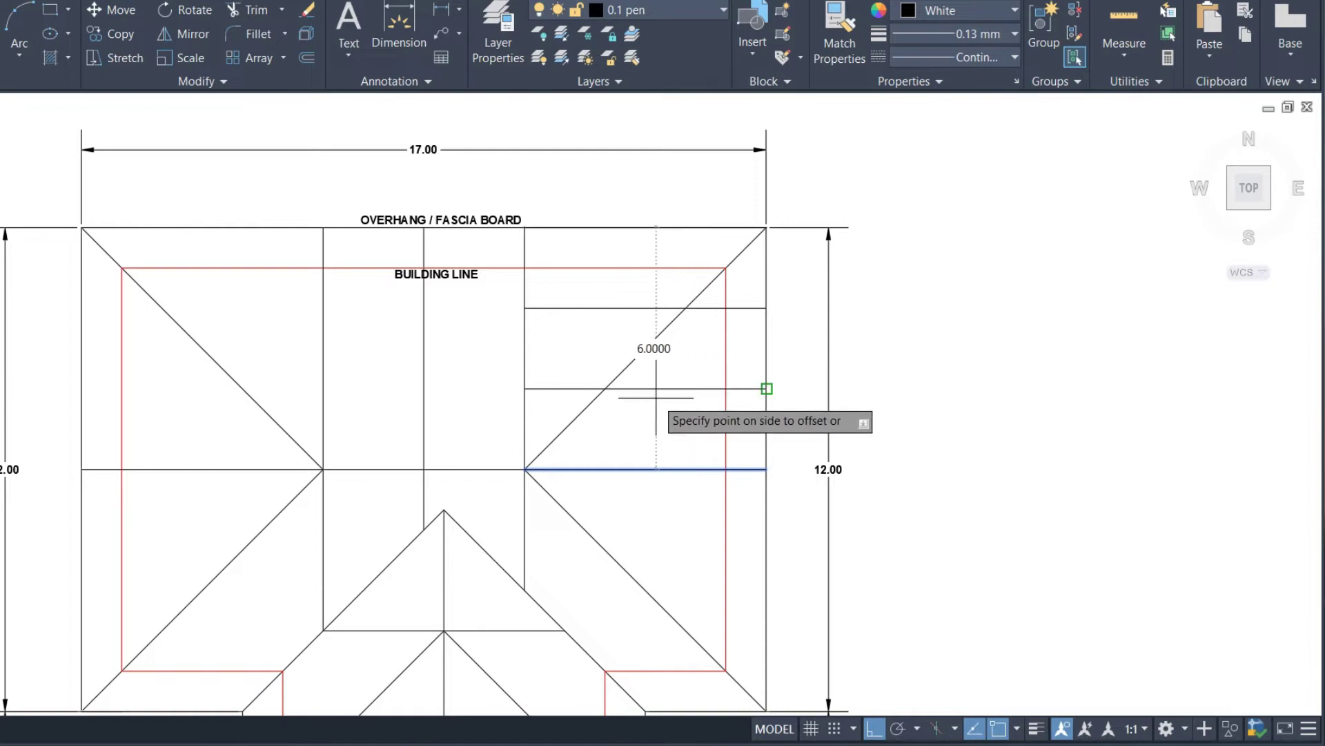
{"action": "key", "text": "Escape"}
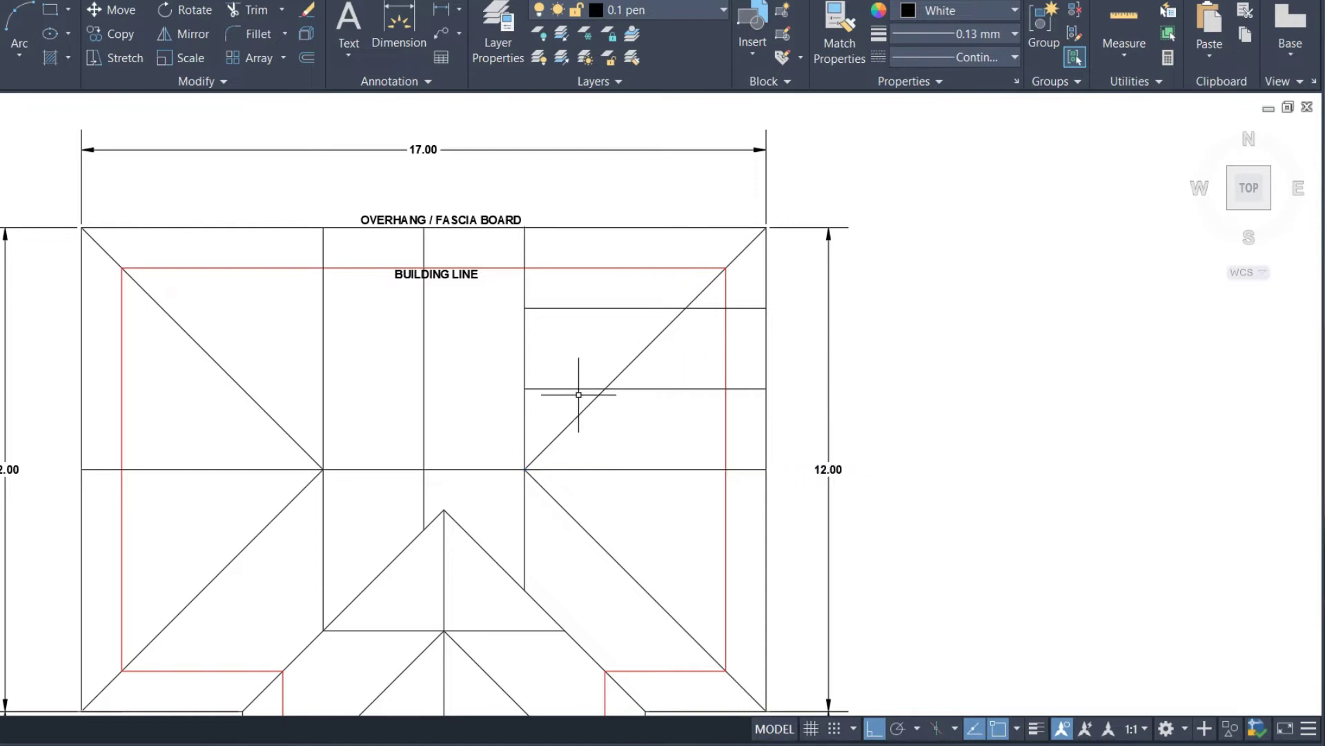
{"action": "type", "text": "Tr"}
{"action": "key", "text": "Return"}
{"action": "left_click_drag", "start_coordinate": [556, 399], "coordinate": [554, 289]}
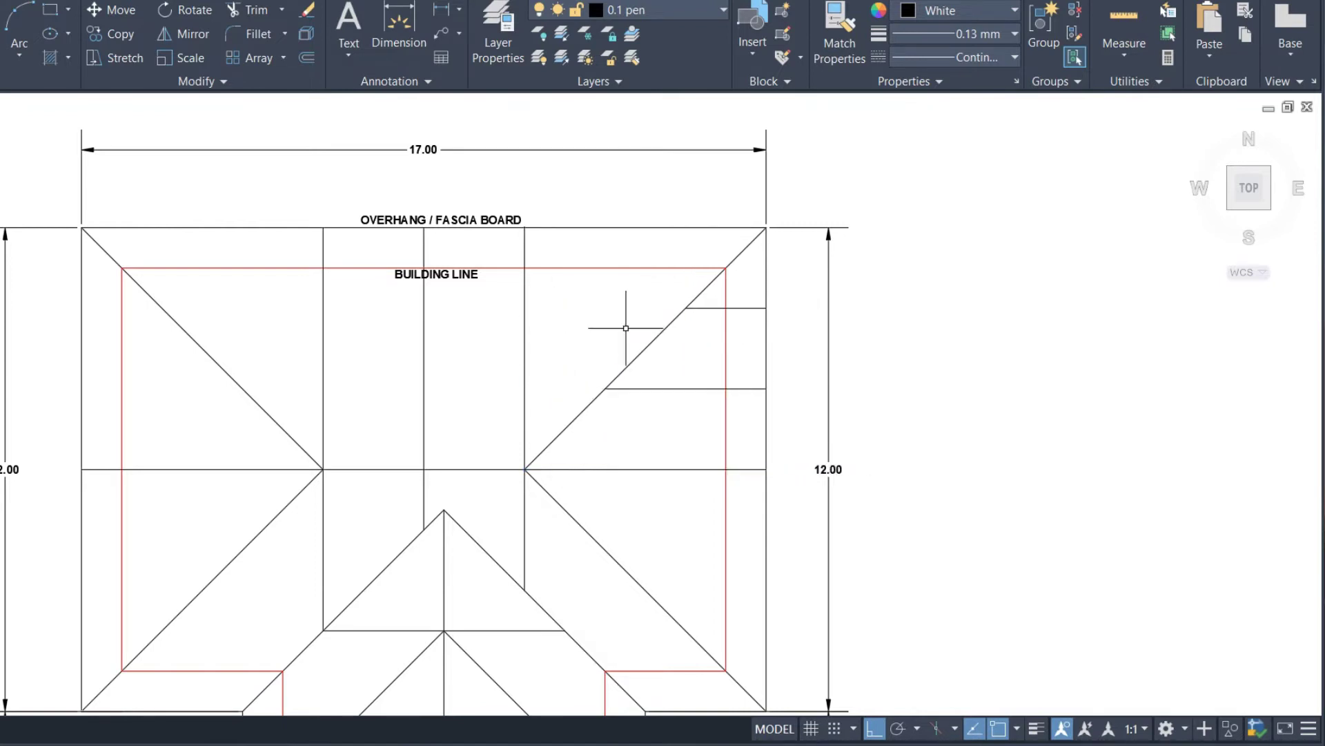
Step: Mirror the two short horizontal lines top-to-bottom about the mid-height line
{"action": "left_click", "coordinate": [686, 390]}
{"action": "type", "text": "M,I"}
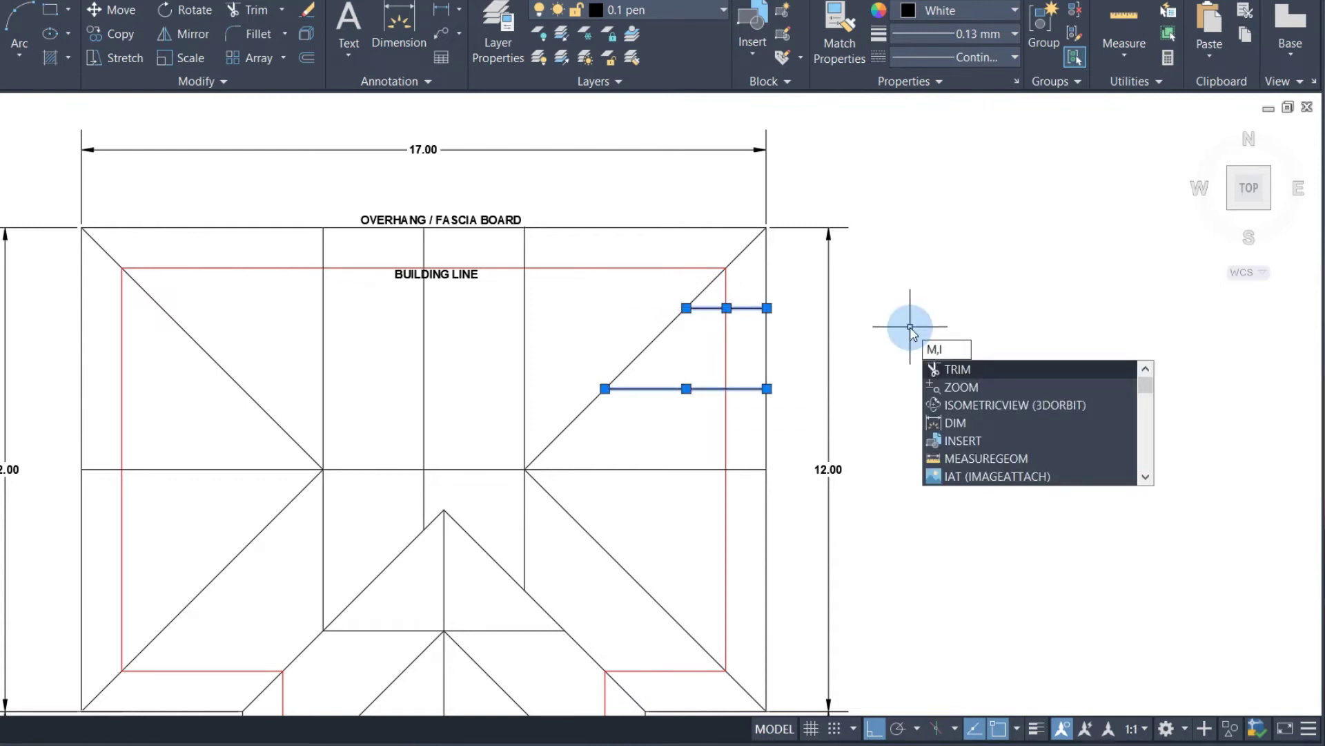
{"action": "key", "text": "Escape"}
{"action": "key", "text": "Escape"}
{"action": "left_click", "coordinate": [757, 409]}
{"action": "left_click", "coordinate": [742, 298]}
{"action": "type", "text": "I"}
{"action": "key", "text": "Return"}
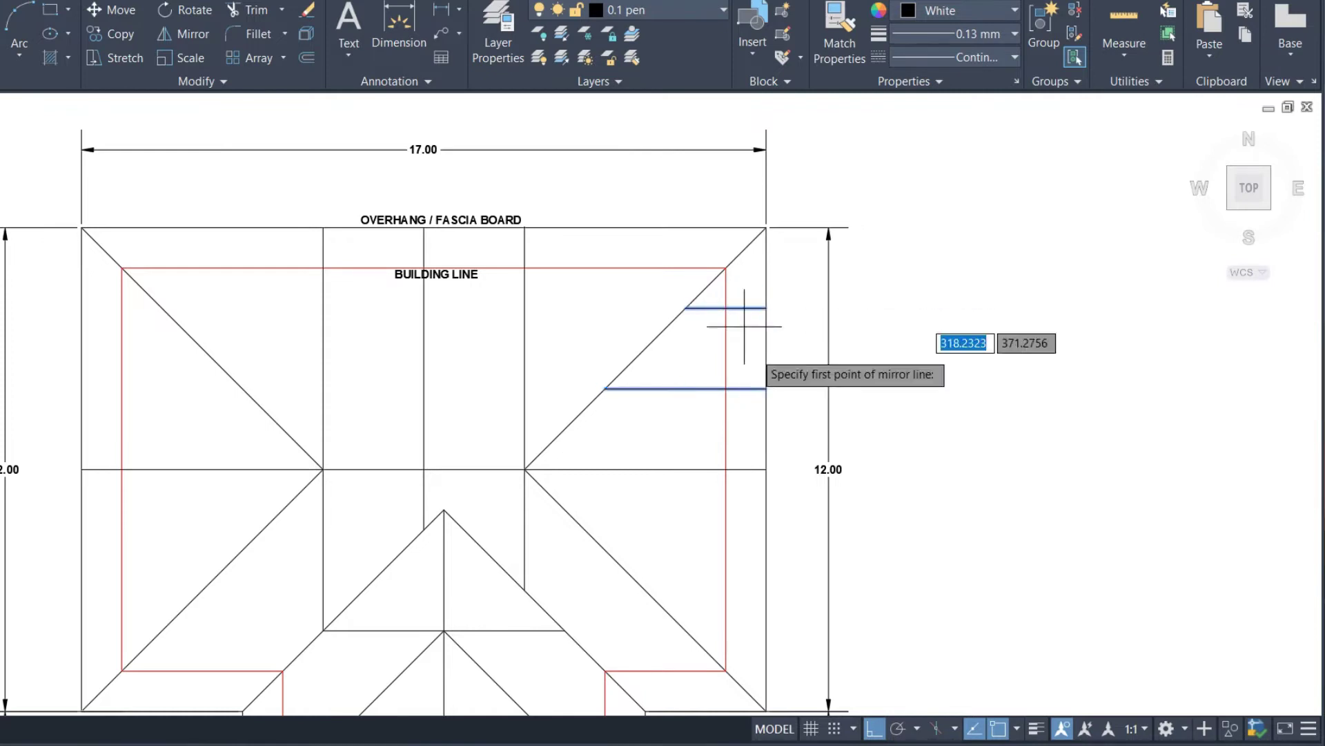
{"action": "left_click", "coordinate": [766, 470]}
{"action": "left_click", "coordinate": [954, 483]}
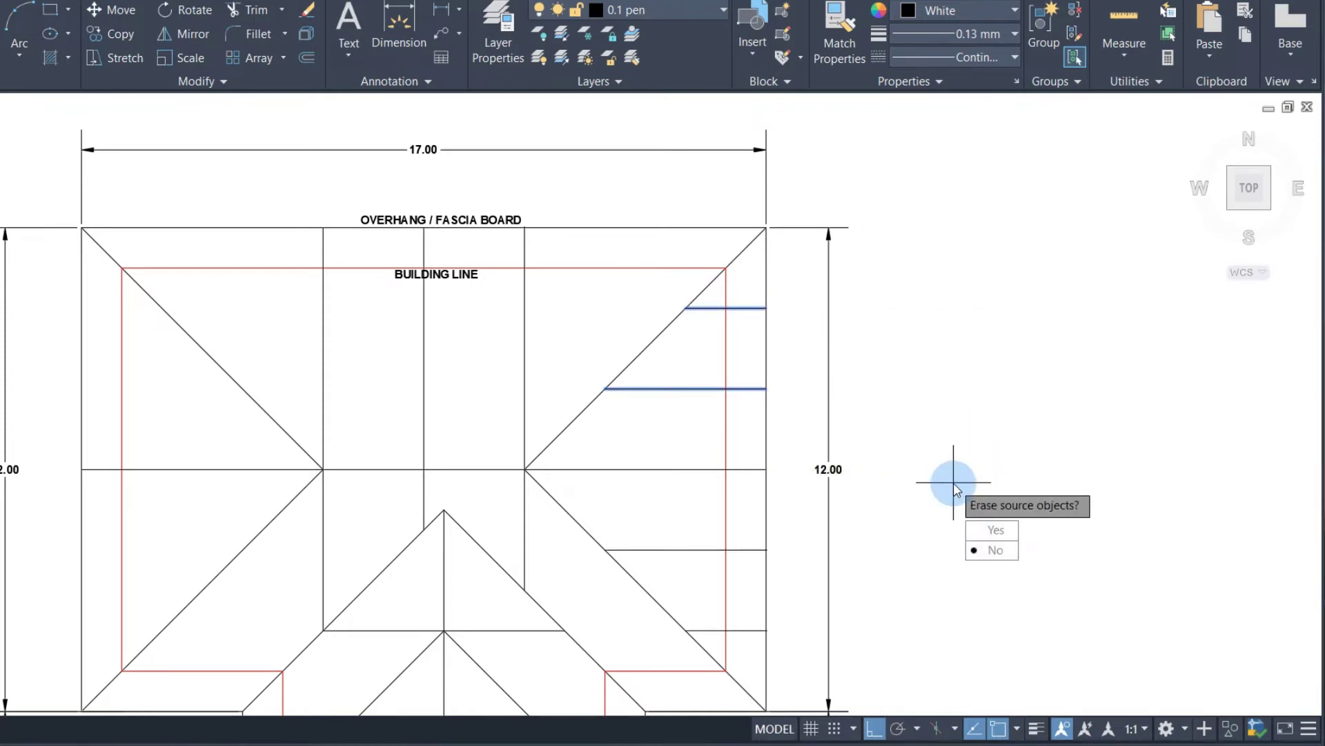
{"action": "key", "text": "Return"}
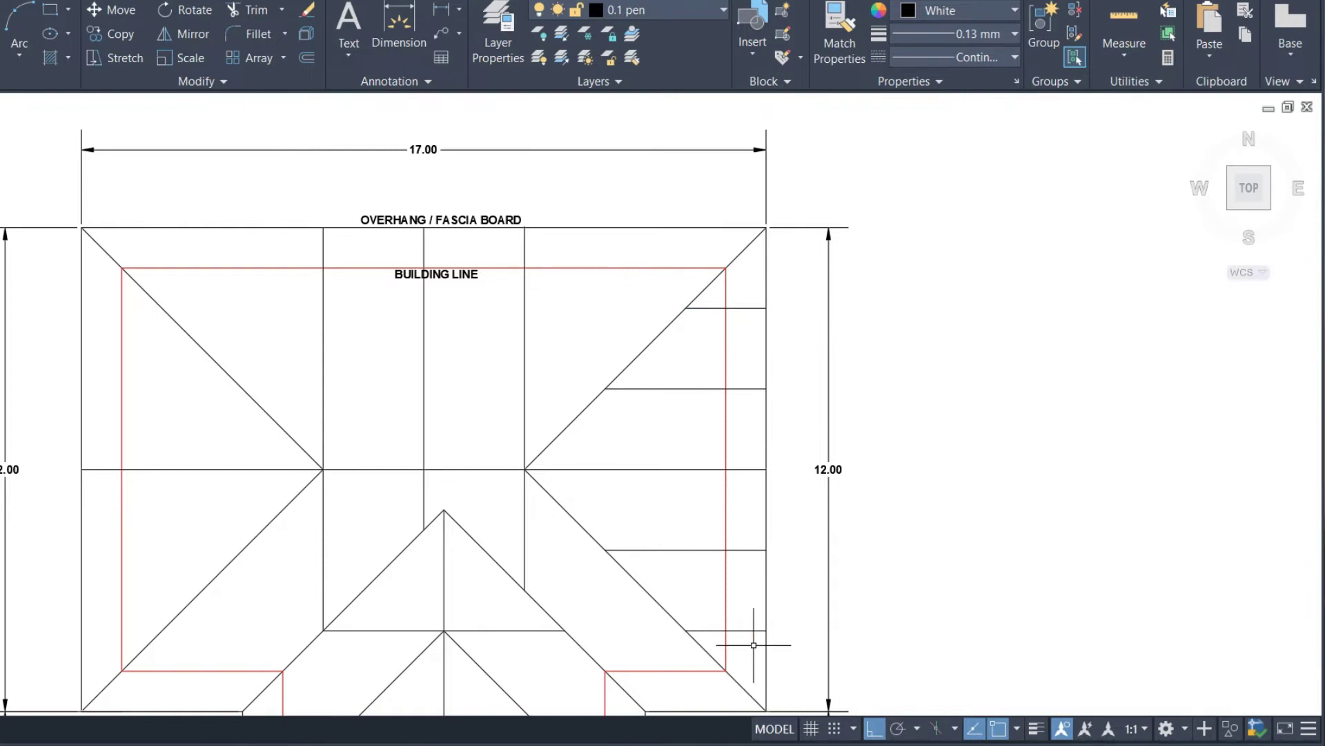
Step: Mirror the four right-side horizontal lines across the centre to the left hip section
{"action": "left_click", "coordinate": [754, 645]}
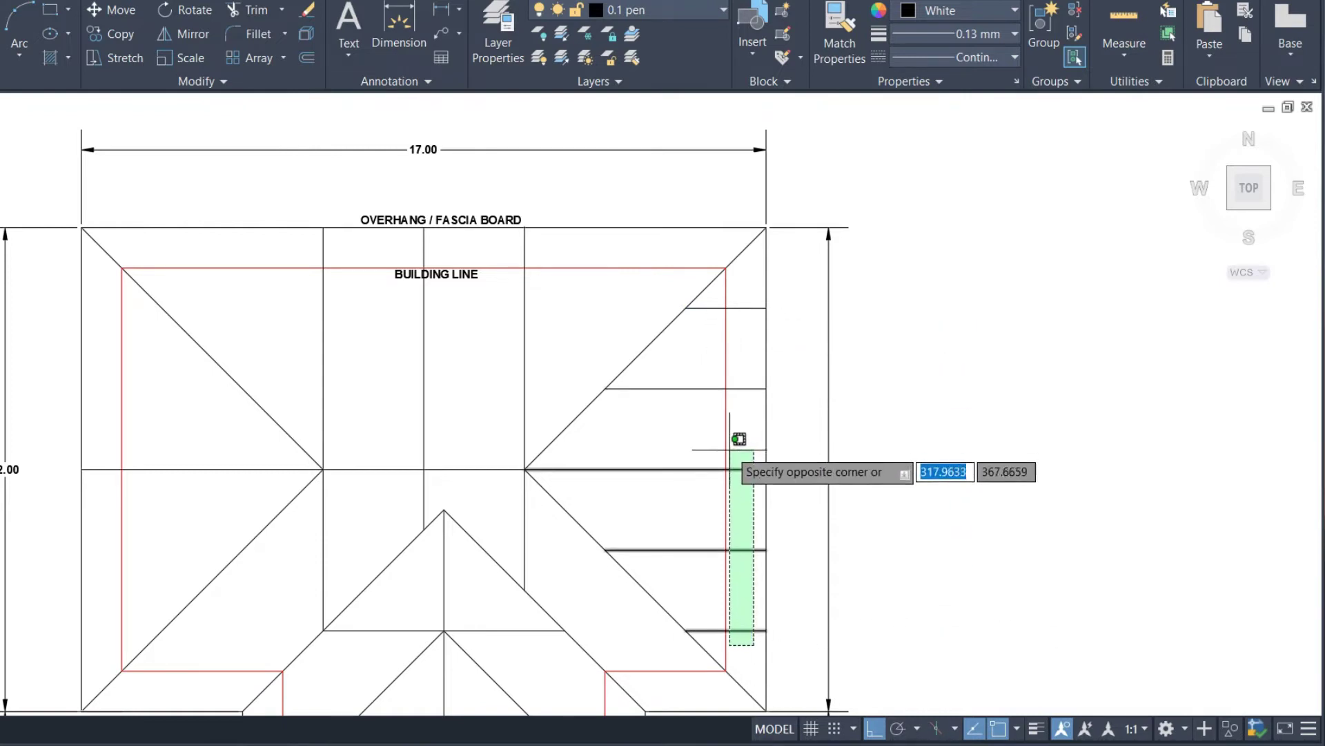
{"action": "left_click", "coordinate": [732, 485]}
{"action": "left_click", "coordinate": [747, 414]}
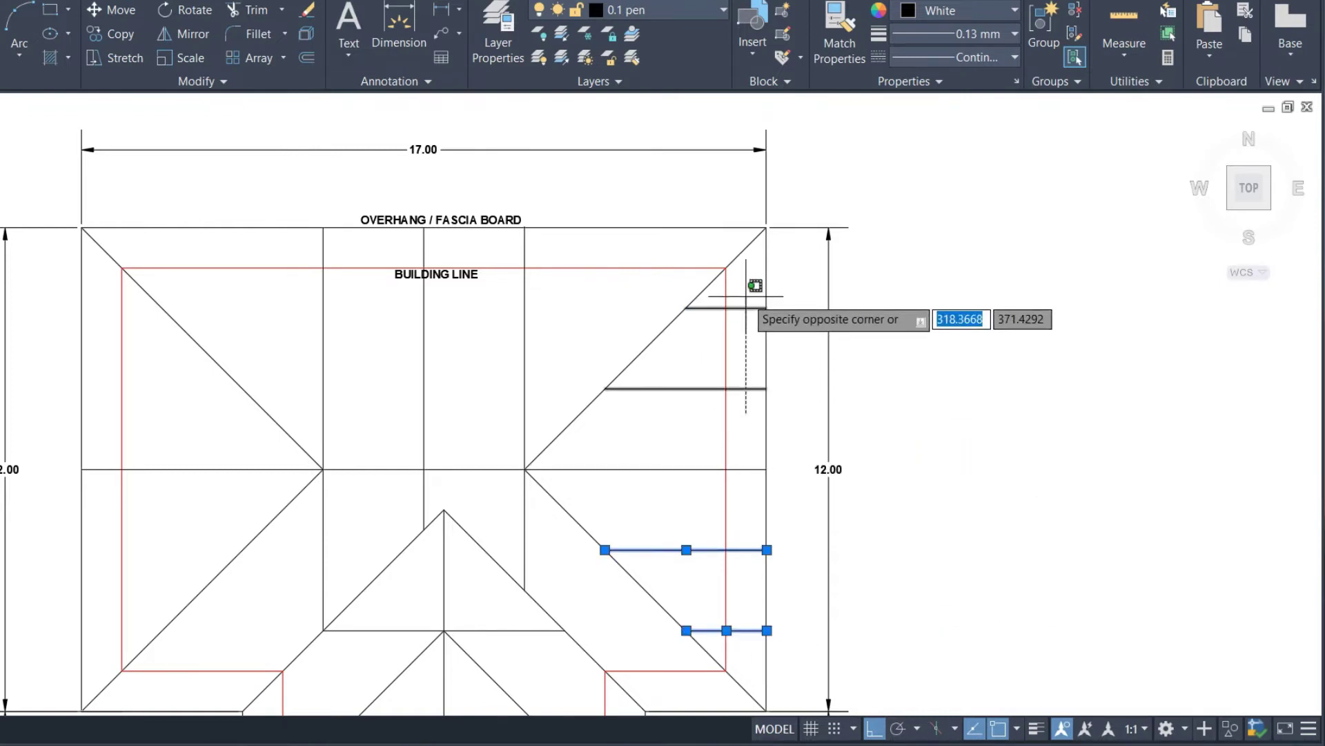
{"action": "left_click", "coordinate": [744, 301]}
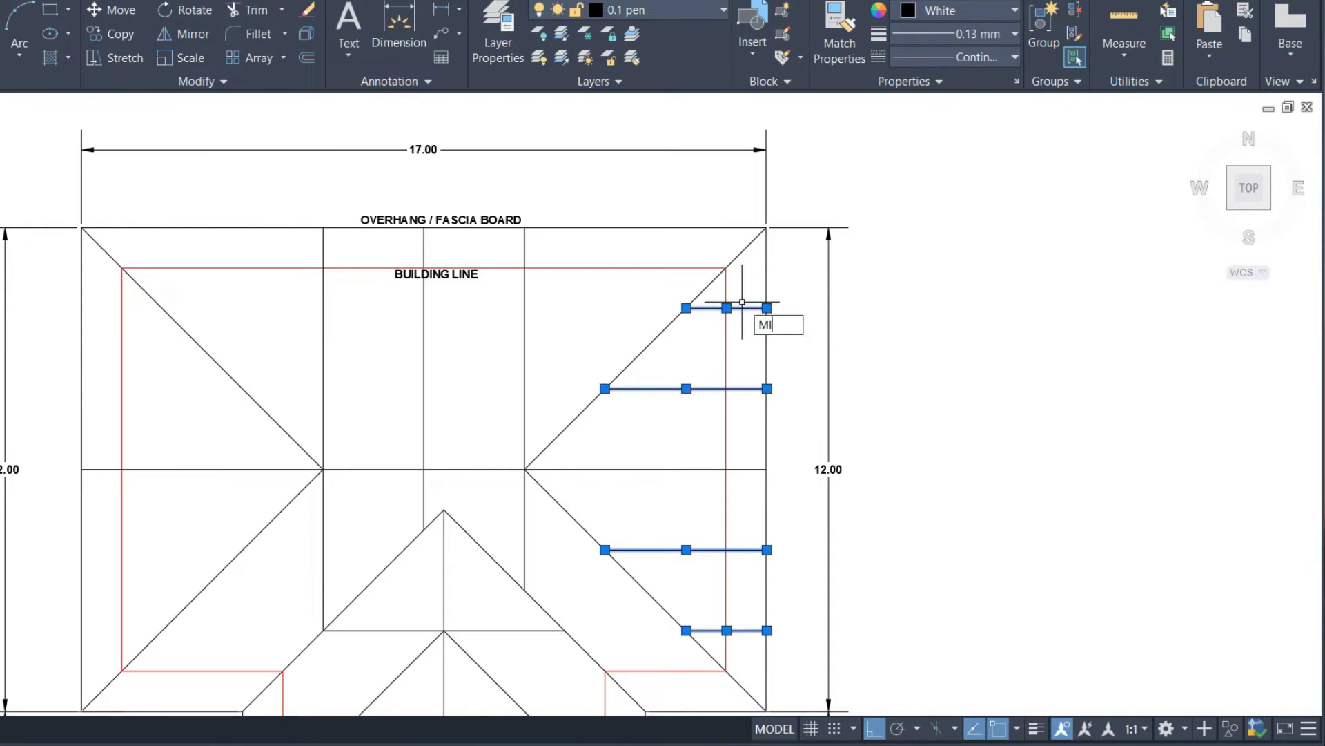
{"action": "key", "text": "Return"}
{"action": "left_click", "coordinate": [424, 227]}
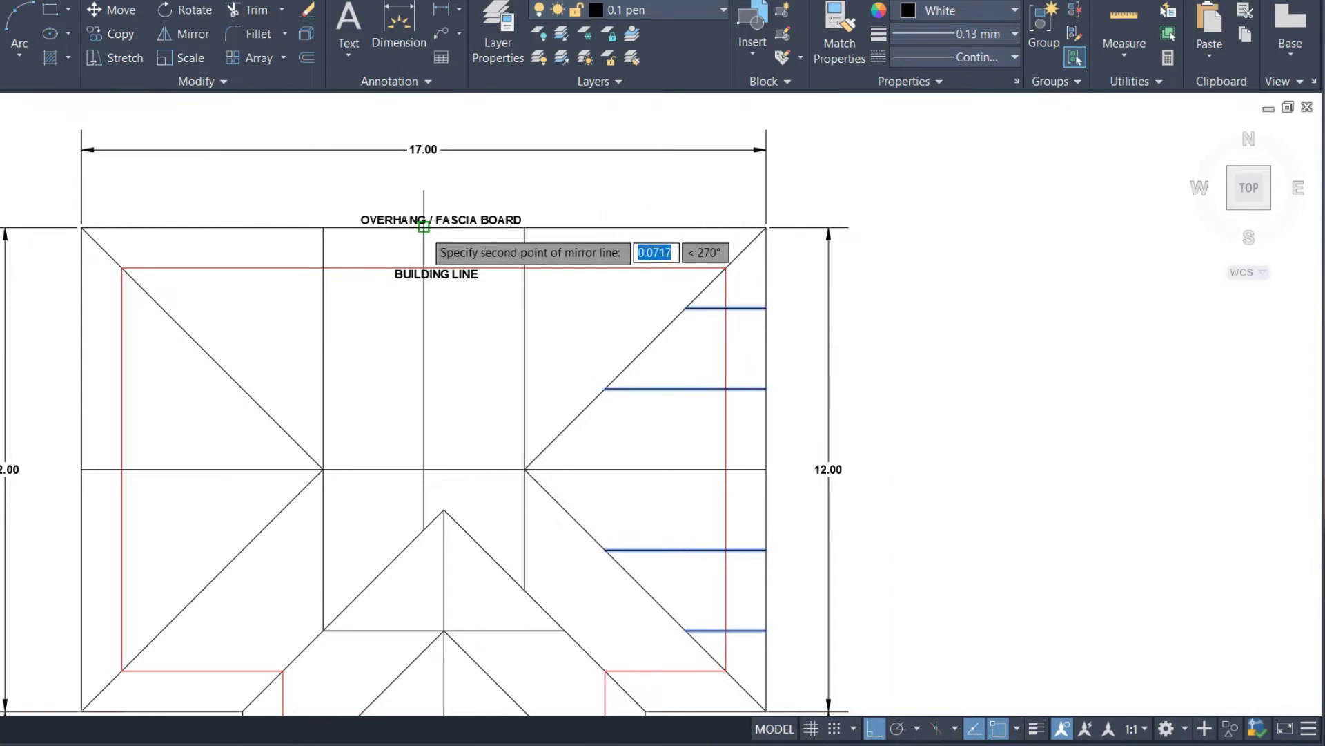
{"action": "left_click", "coordinate": [427, 163]}
{"action": "key", "text": "Return"}
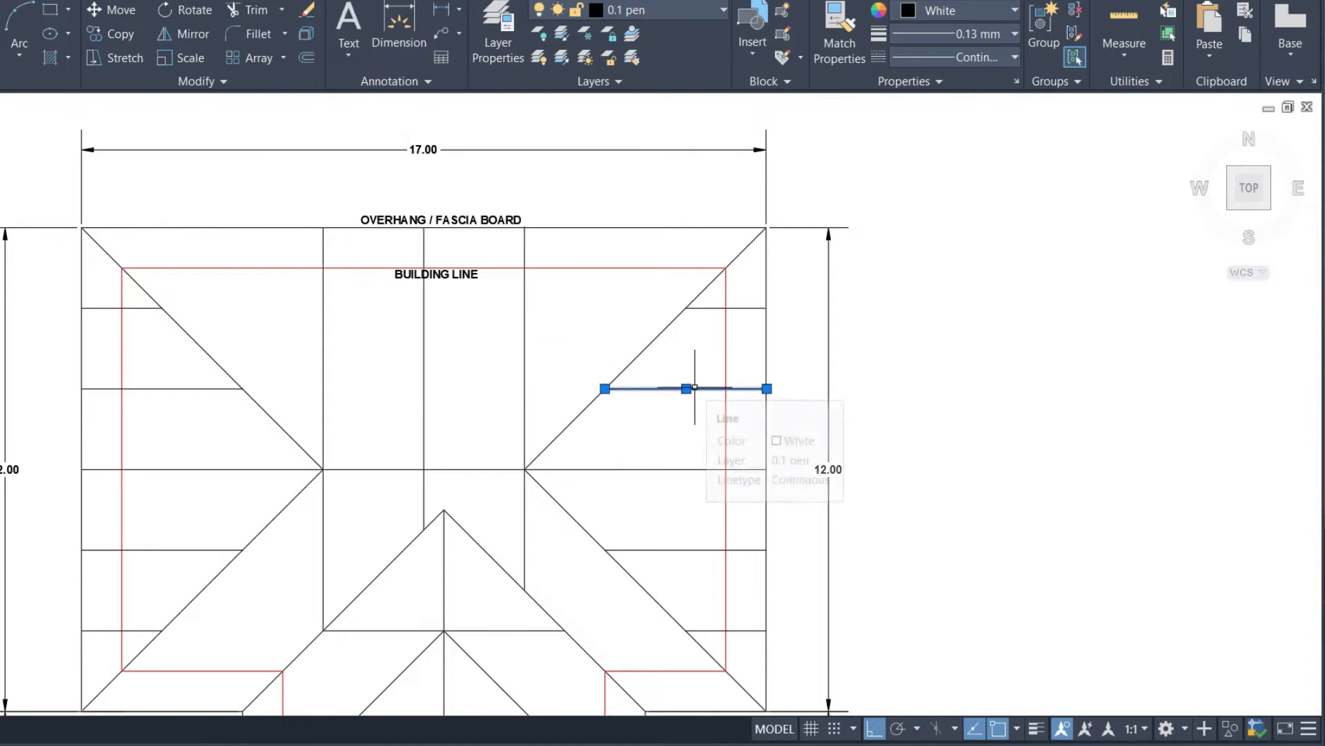
{"action": "key", "text": "Escape"}
Step: Set the five right-side and five left-side horizontal jack lines to 0.30 mm lineweight
{"action": "left_click", "coordinate": [754, 638]}
{"action": "left_click", "coordinate": [748, 275]}
{"action": "left_click", "coordinate": [104, 646]}
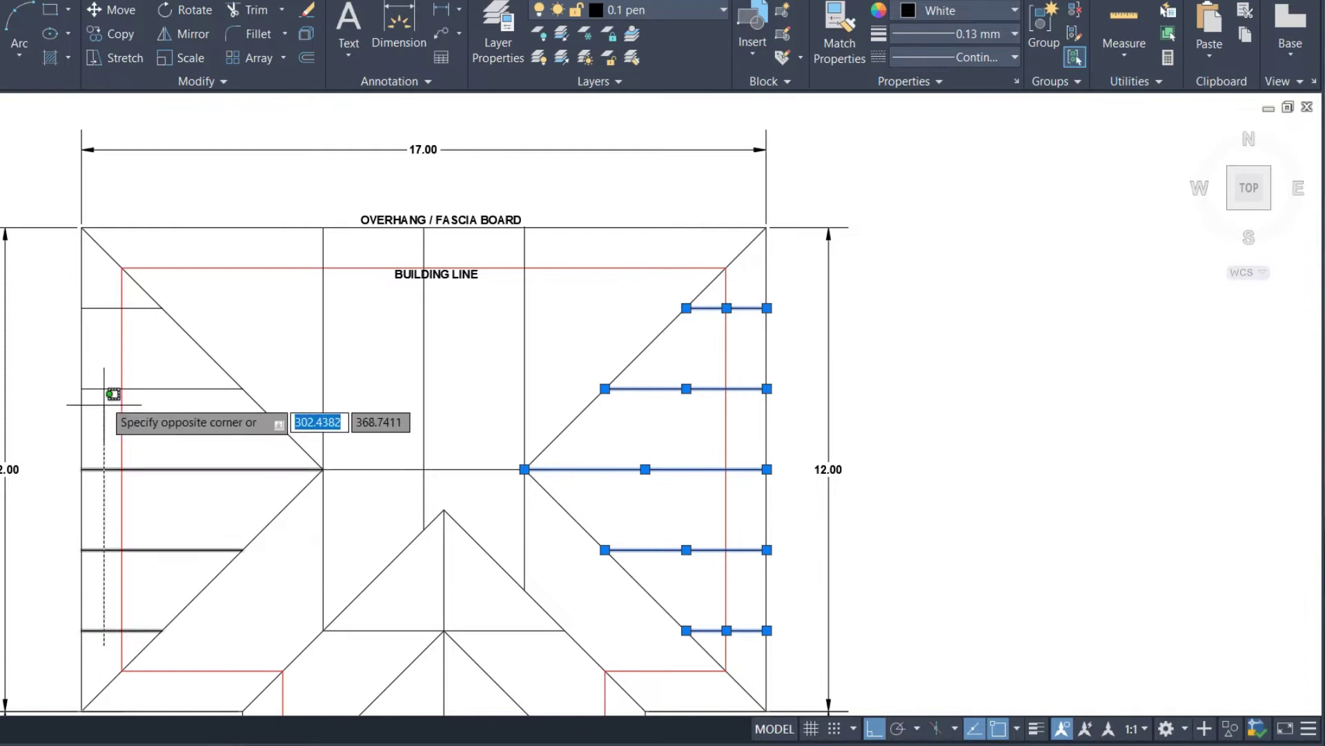
{"action": "left_click", "coordinate": [97, 300]}
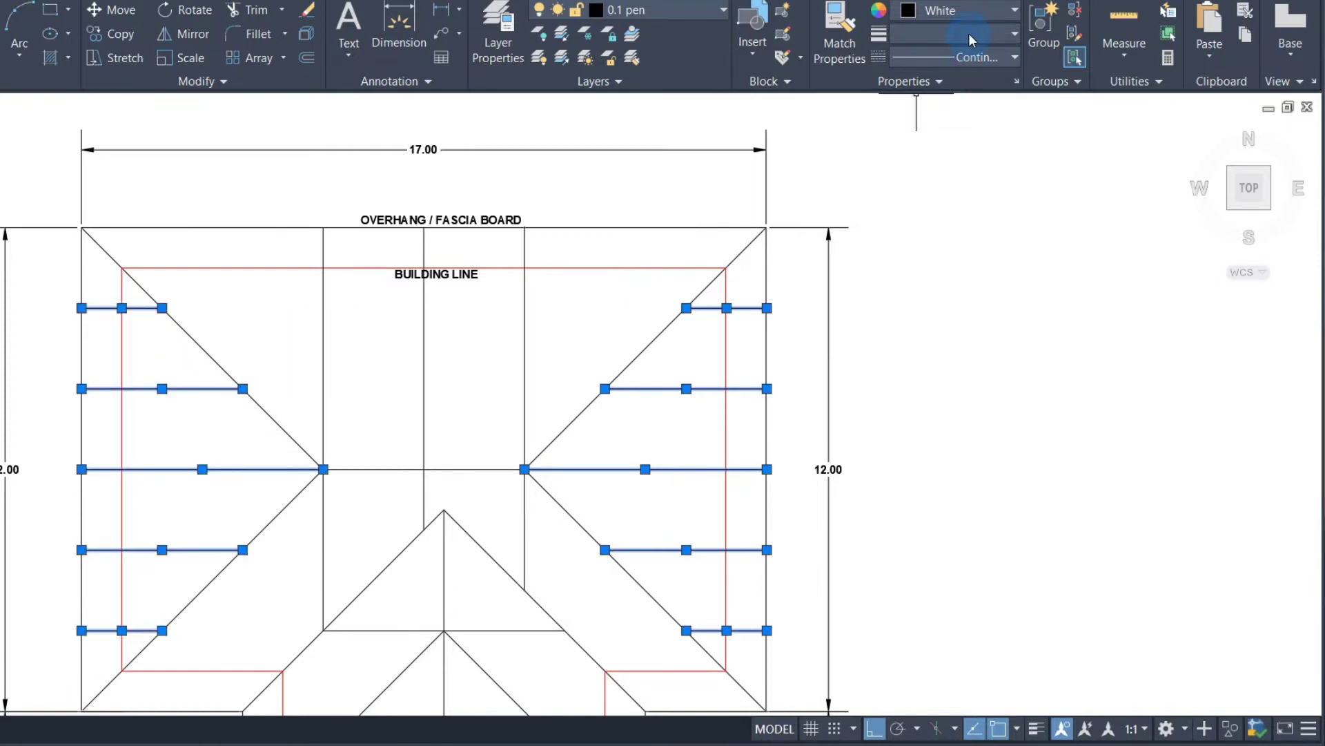
{"action": "left_click", "coordinate": [969, 36]}
{"action": "left_click", "coordinate": [973, 173]}
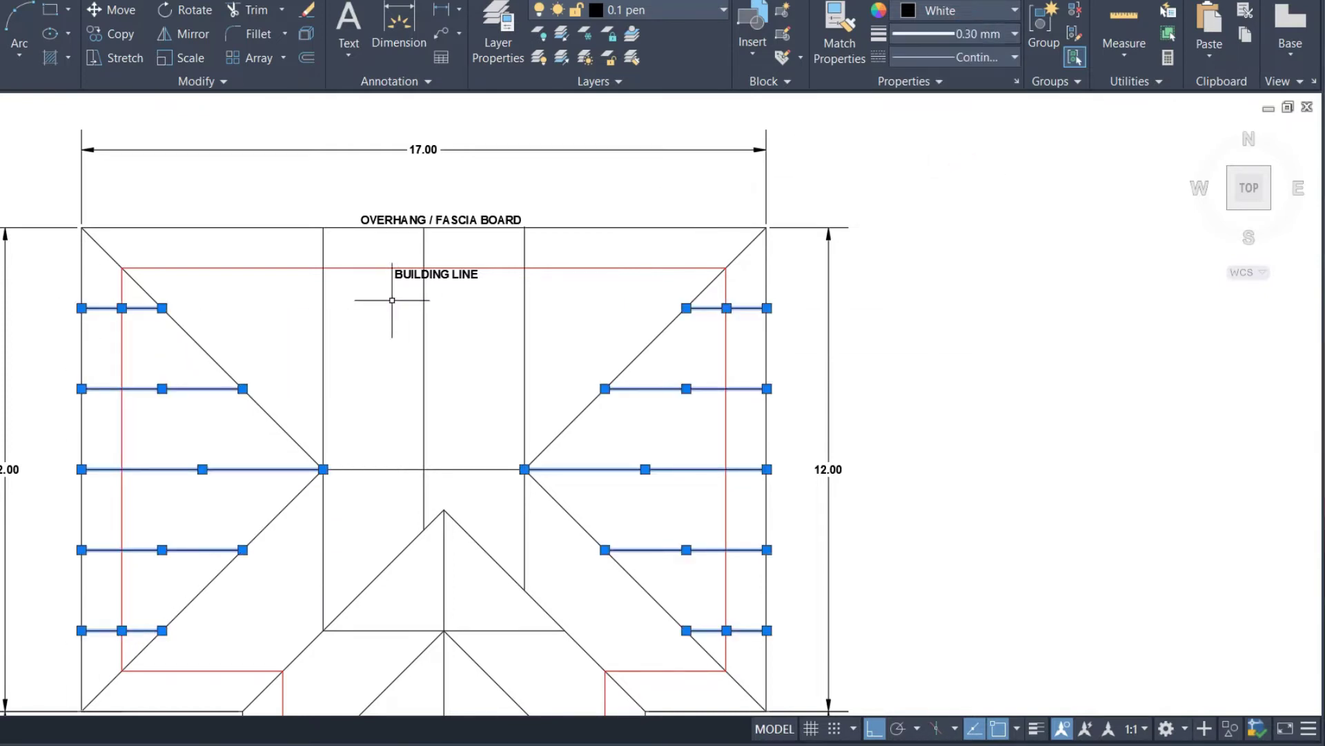
{"action": "type", "text": "mi"}
{"action": "key", "text": "Return"}
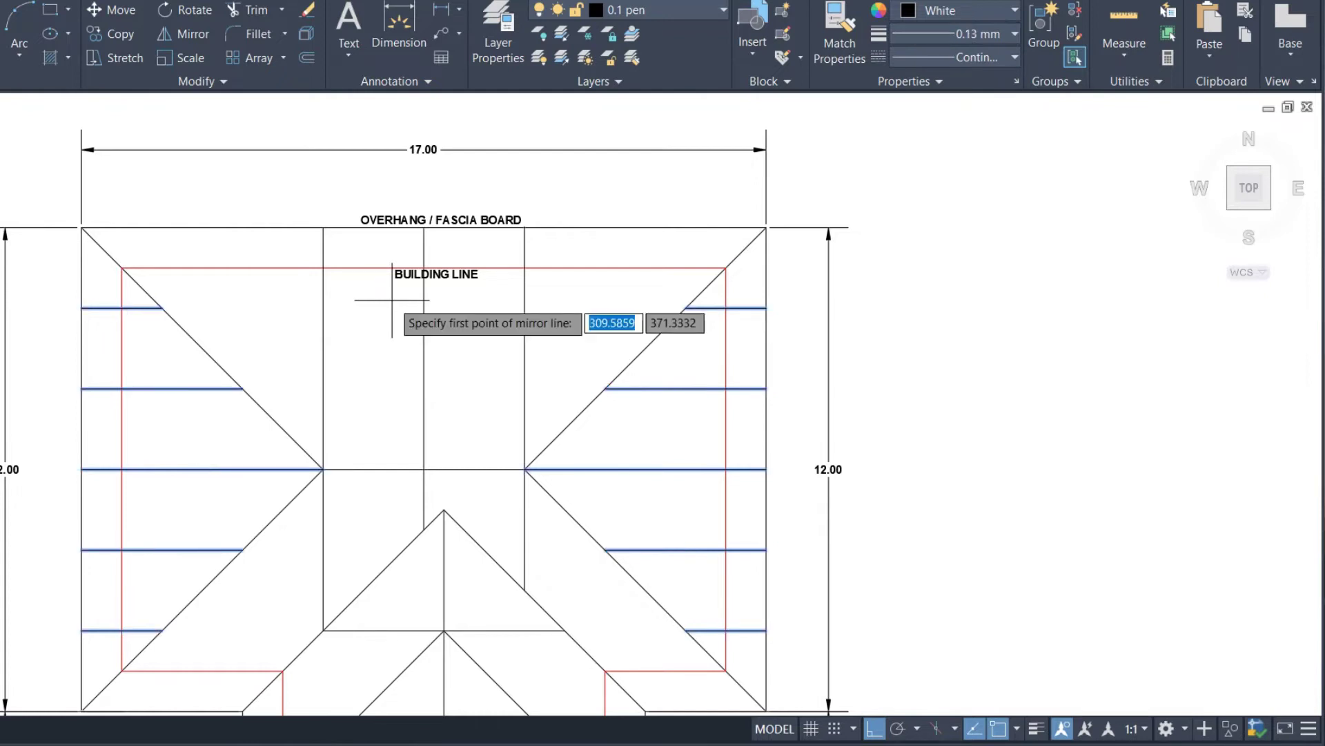
Step: Draw two vertical jack lines from the left hip up to the fascia, trimming the stubs above it
{"action": "key", "text": "Escape"}
{"action": "key", "text": "Return"}
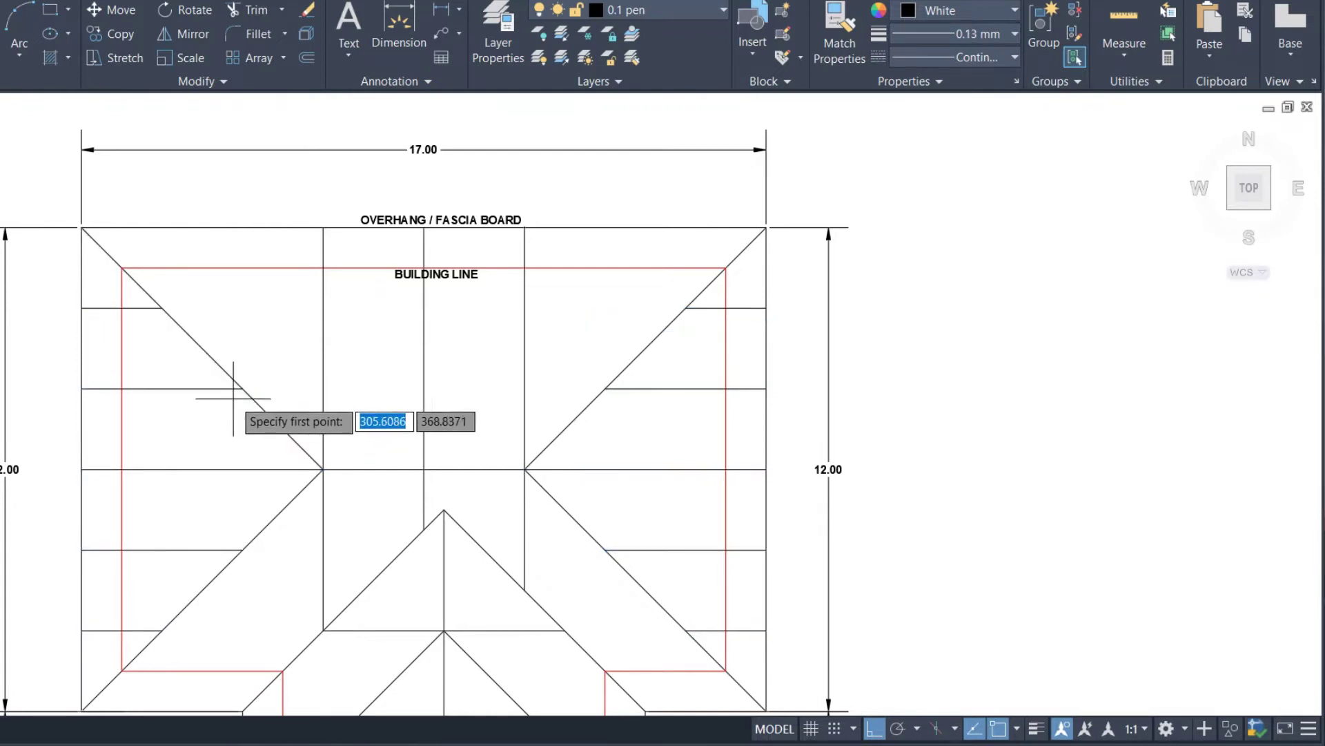
{"action": "left_click", "coordinate": [242, 388]}
{"action": "left_click", "coordinate": [242, 228]}
{"action": "key", "text": "Return"}
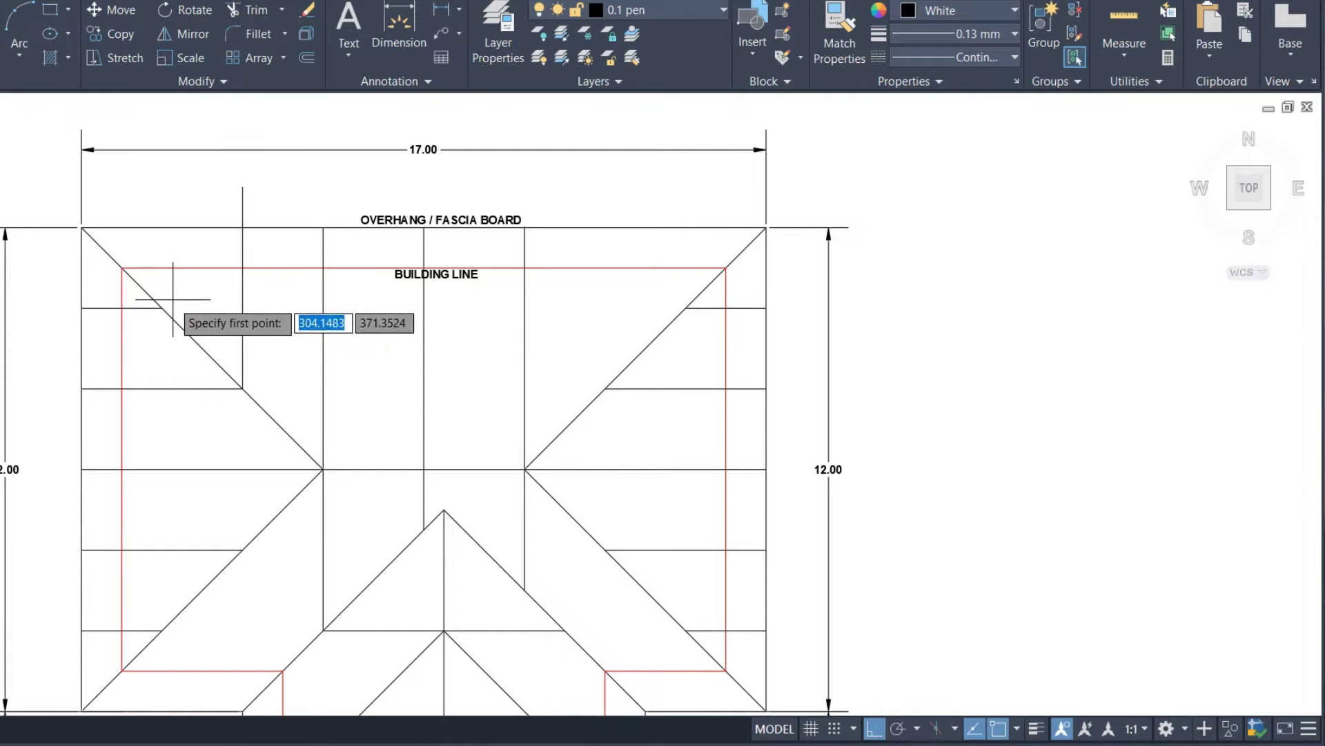
{"action": "left_click", "coordinate": [162, 308]}
{"action": "type", "text": "TR"}
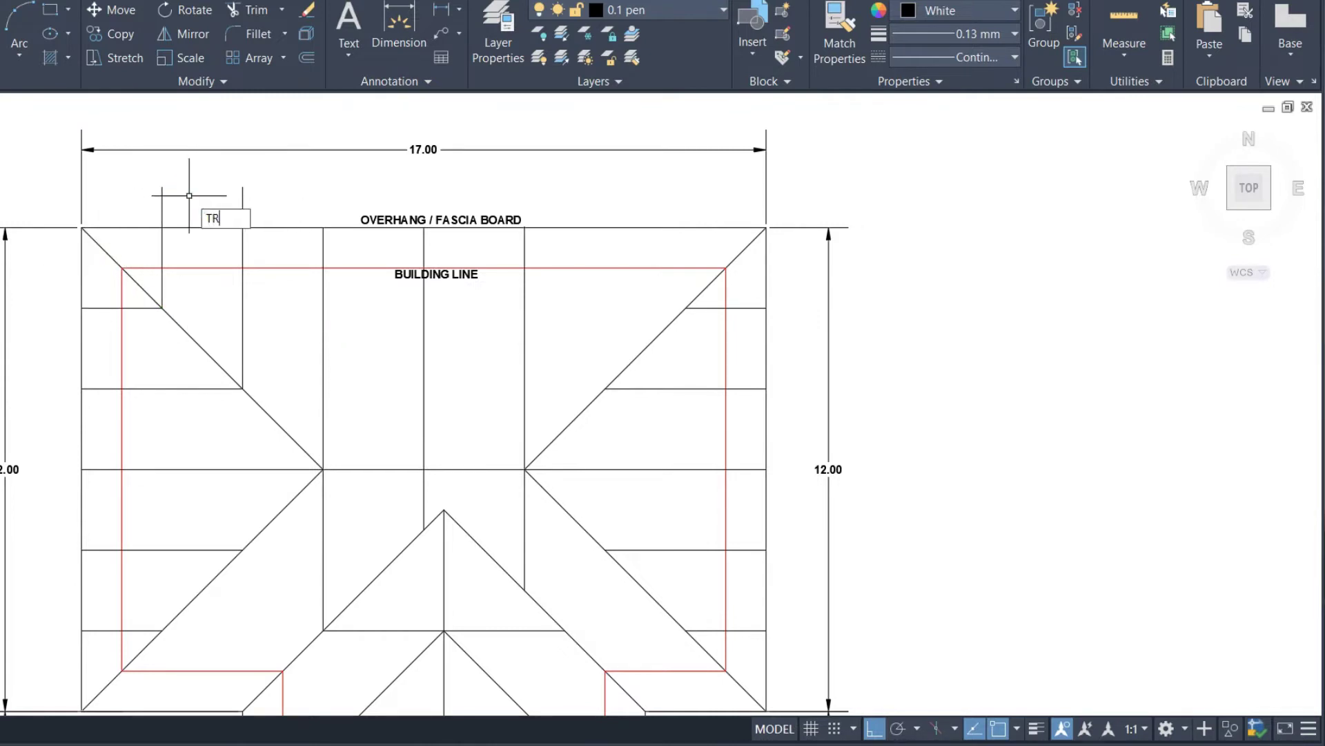
{"action": "key", "text": "Return"}
{"action": "left_click_drag", "start_coordinate": [148, 181], "coordinate": [251, 211]}
{"action": "left_click", "coordinate": [215, 235]}
Step: Give the two new vertical jack lines a 0.30 mm lineweight
{"action": "left_click", "coordinate": [153, 242]}
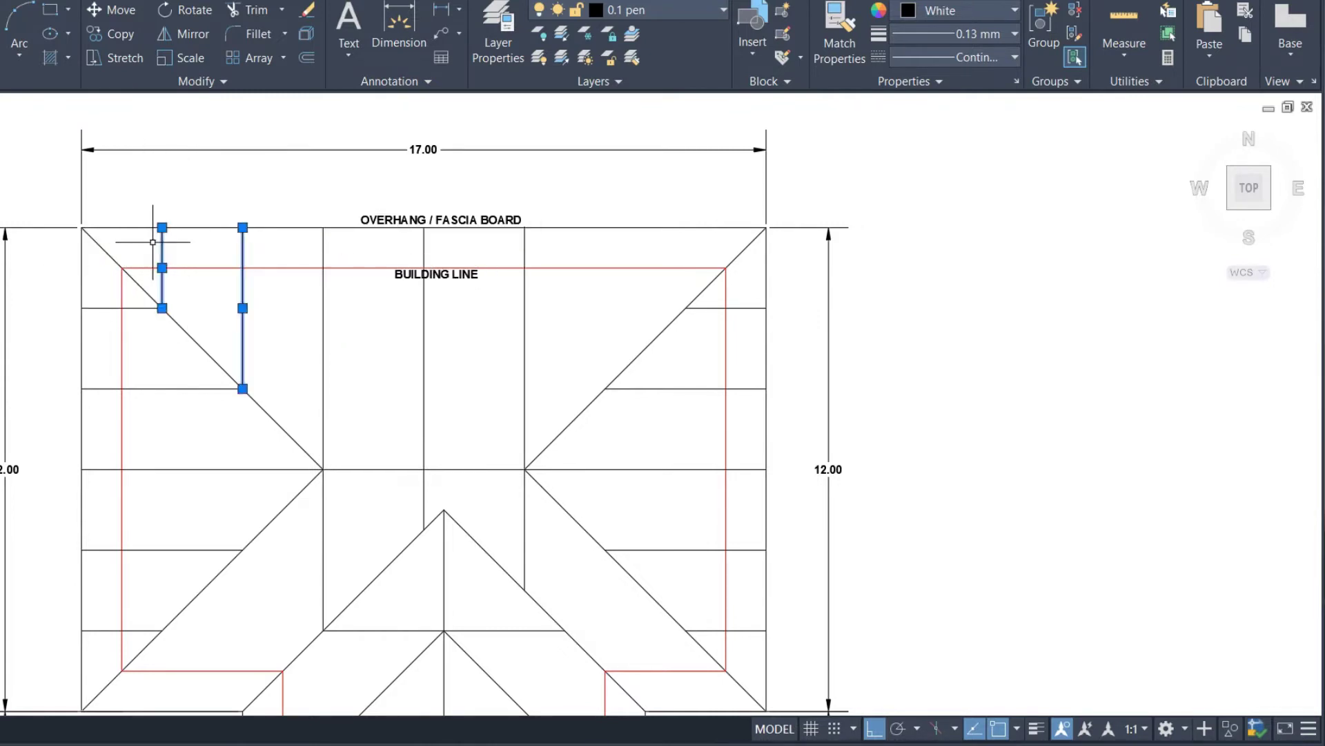
{"action": "left_click", "coordinate": [949, 35]}
{"action": "left_click", "coordinate": [965, 173]}
{"action": "key", "text": "Escape"}
Step: Mirror the two vertical jack lines to the right corner about the top-edge midpoint
{"action": "left_click_drag", "start_coordinate": [253, 245], "coordinate": [141, 245]}
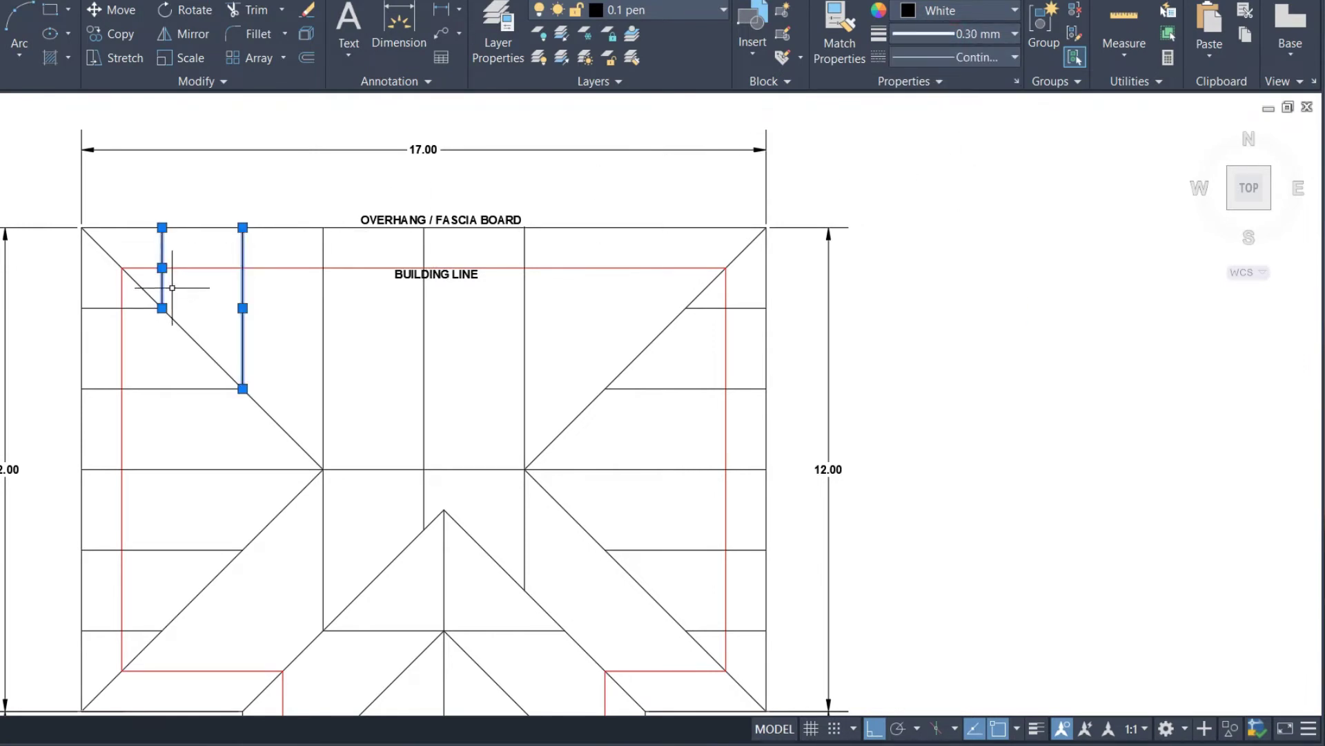
{"action": "type", "text": "MI"}
{"action": "key", "text": "Return"}
{"action": "left_click", "coordinate": [424, 227]}
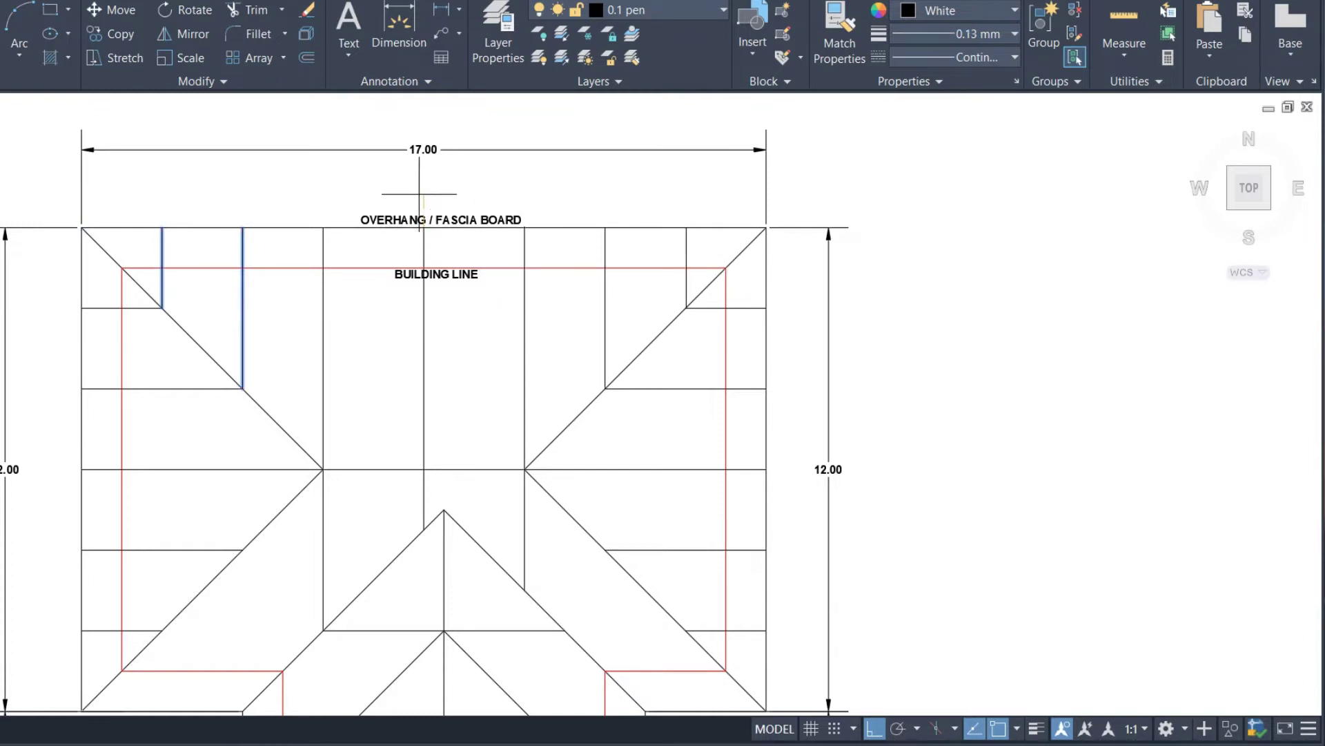
{"action": "left_click", "coordinate": [421, 174]}
{"action": "key", "text": "Return"}
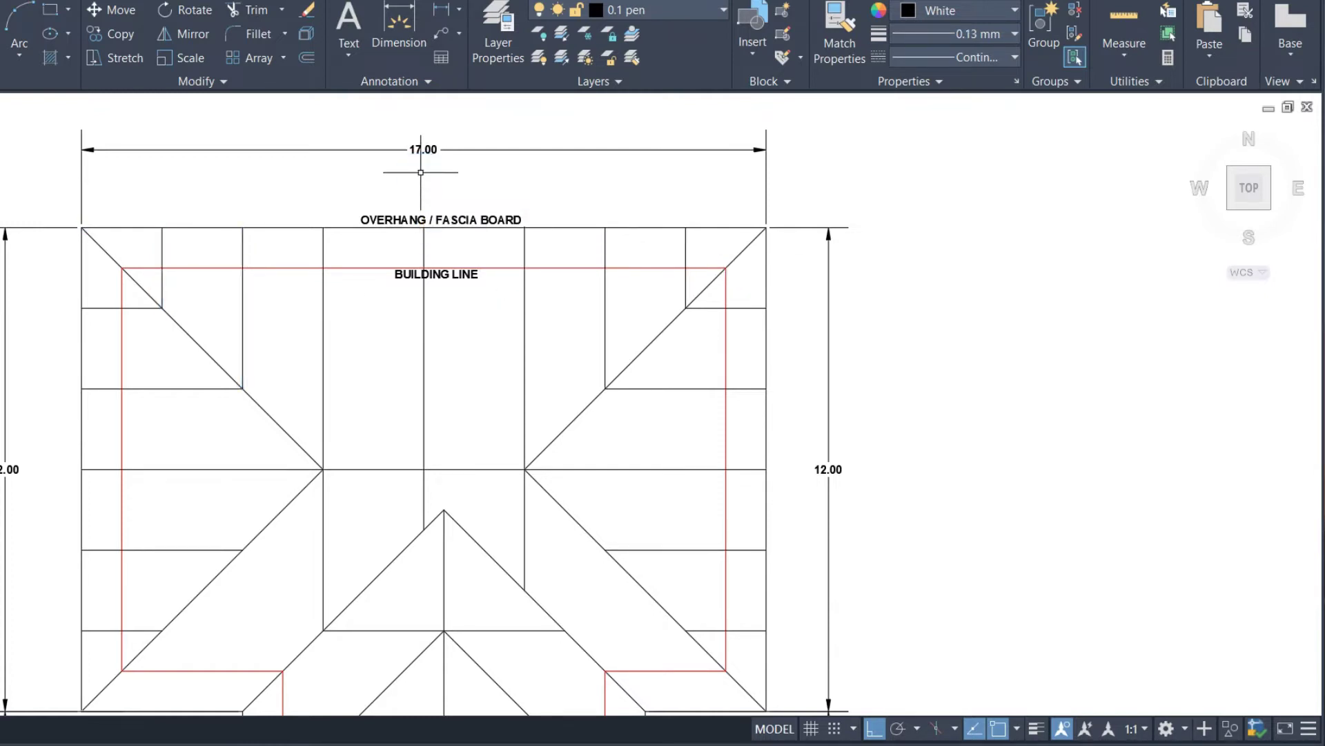
Step: Mirror all four vertical jack lines top-to-bottom to fill the lower corners
{"action": "left_click", "coordinate": [266, 247]}
{"action": "left_click", "coordinate": [160, 259]}
{"action": "left_click", "coordinate": [701, 248]}
{"action": "left_click", "coordinate": [600, 245]}
{"action": "key", "text": "Return"}
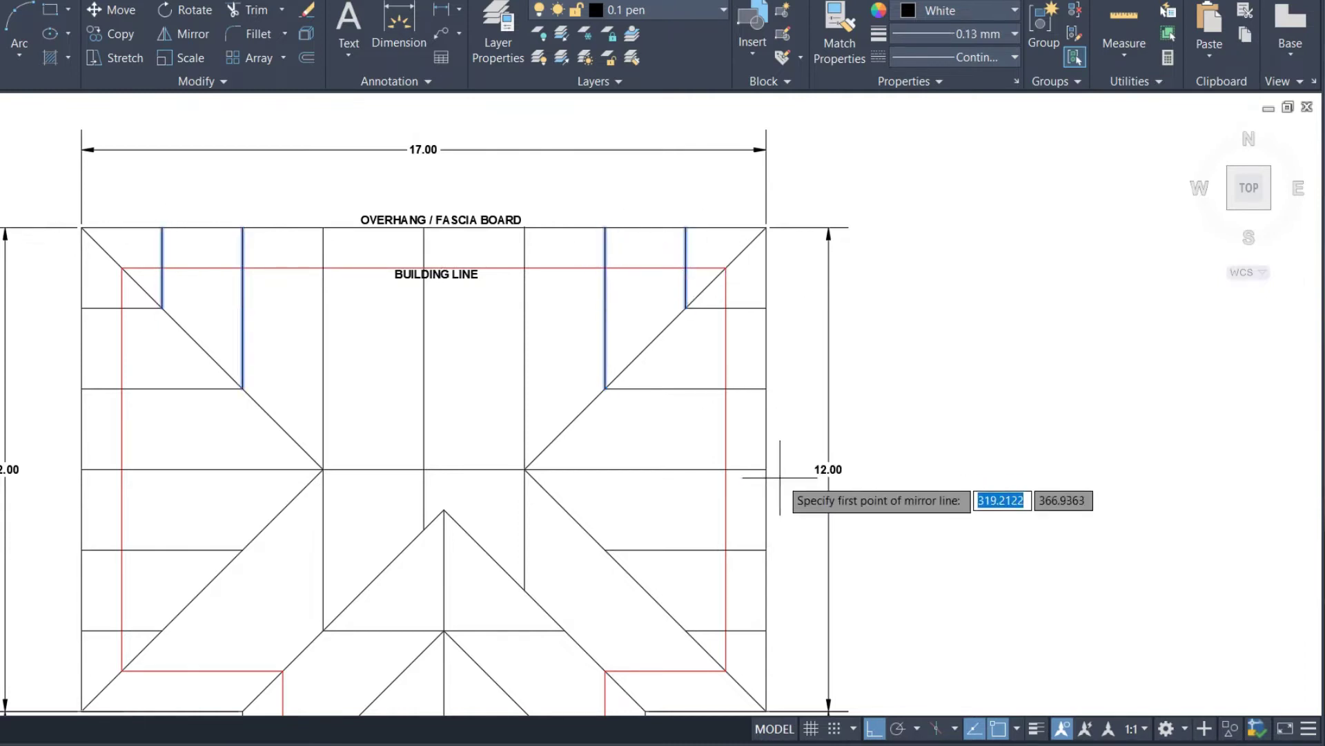
{"action": "left_click", "coordinate": [767, 469]}
{"action": "left_click", "coordinate": [939, 483]}
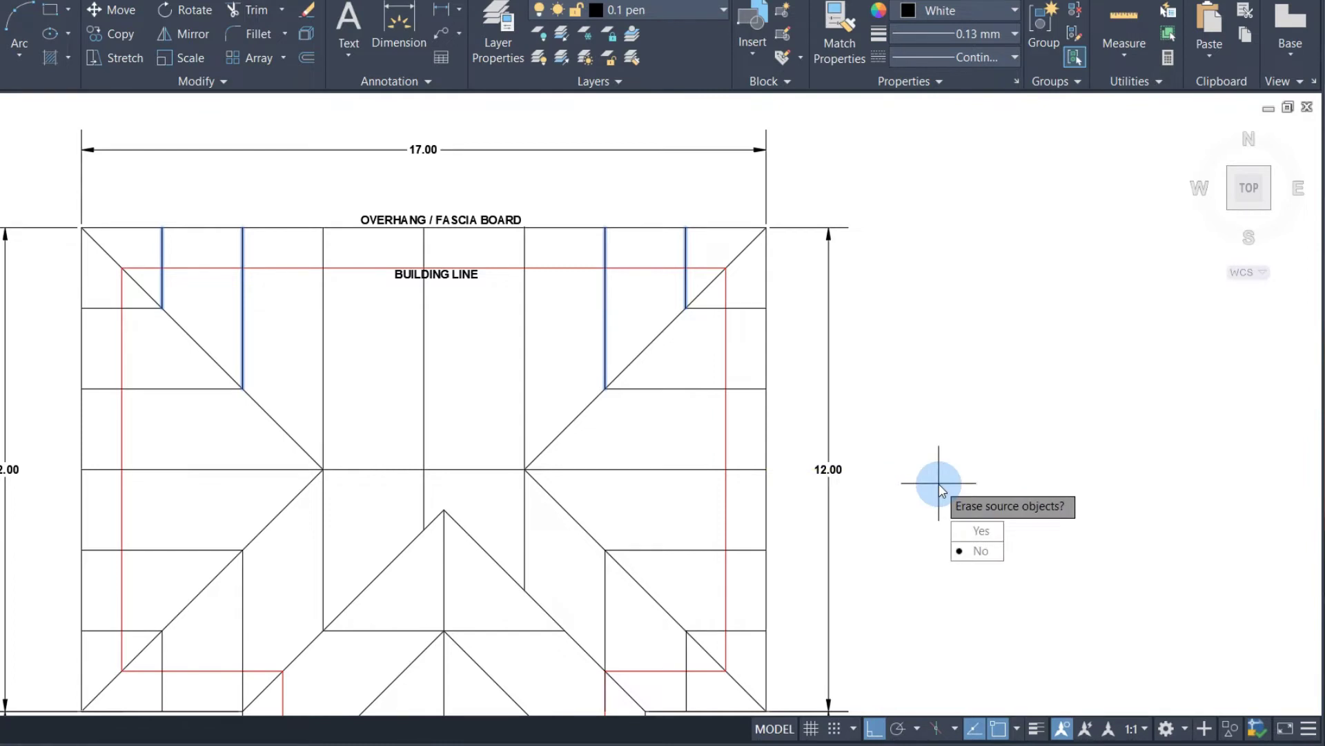
{"action": "key", "text": "Return"}
{"action": "scroll", "coordinate": [764, 519], "scroll_direction": "down", "scroll_amount": 2}
{"action": "scroll", "coordinate": [572, 711], "scroll_direction": "up", "scroll_amount": 2}
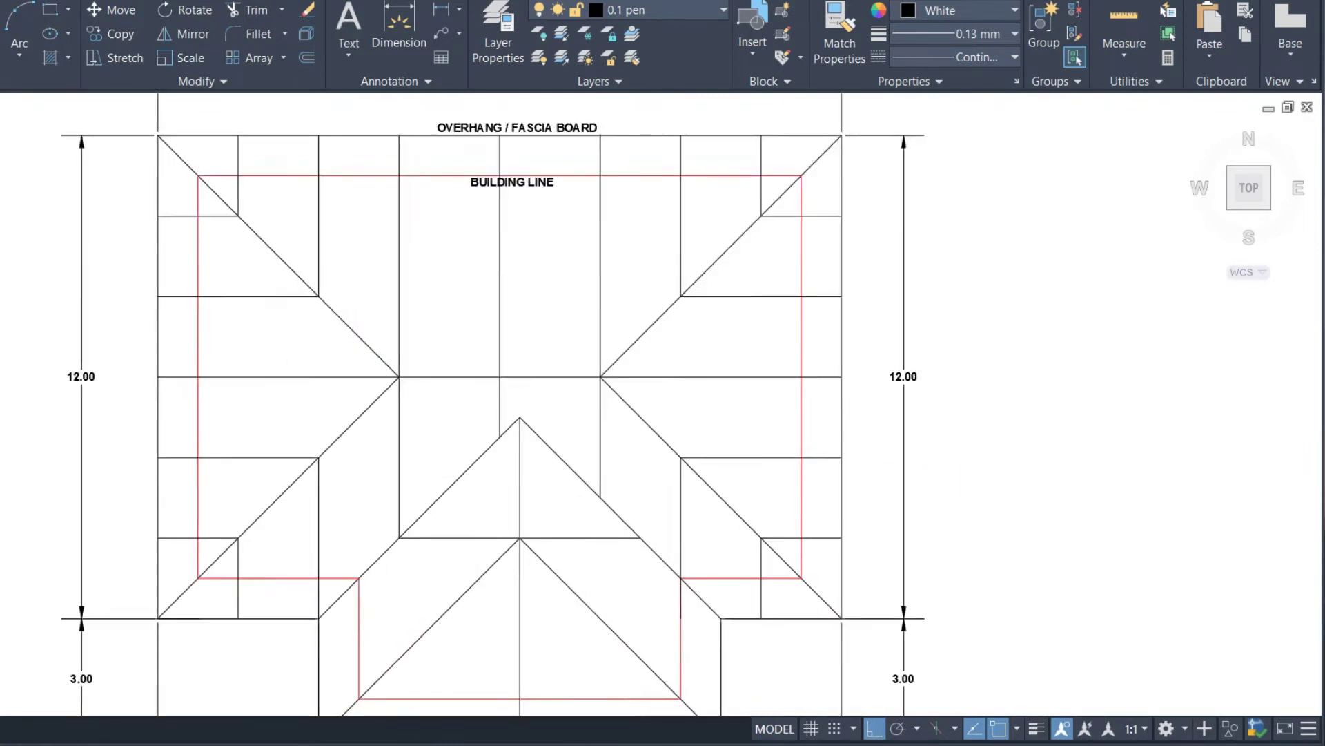
Step: Offset the front-wing centre line 2.5 to each side to create two more vertical jack lines
{"action": "scroll", "coordinate": [532, 650], "scroll_direction": "up", "scroll_amount": 2}
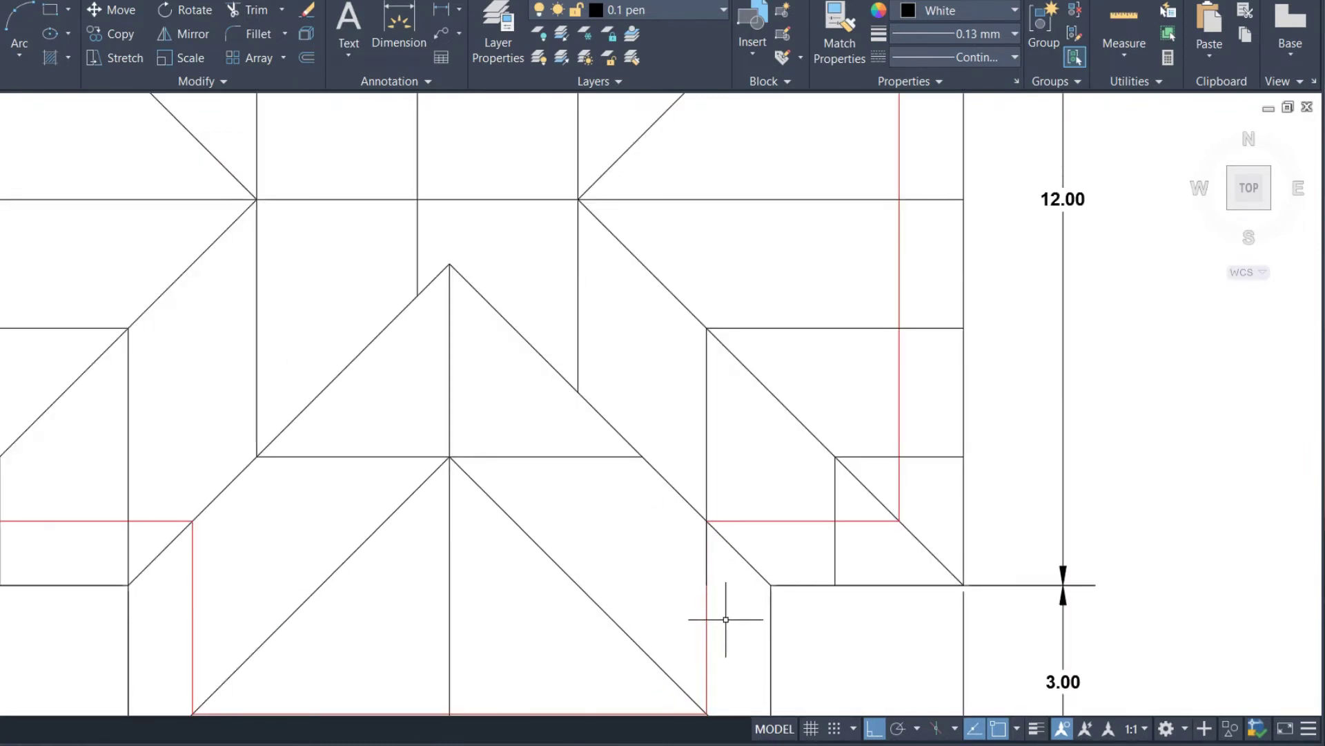
{"action": "type", "text": "Tr"}
{"action": "key", "text": "Return"}
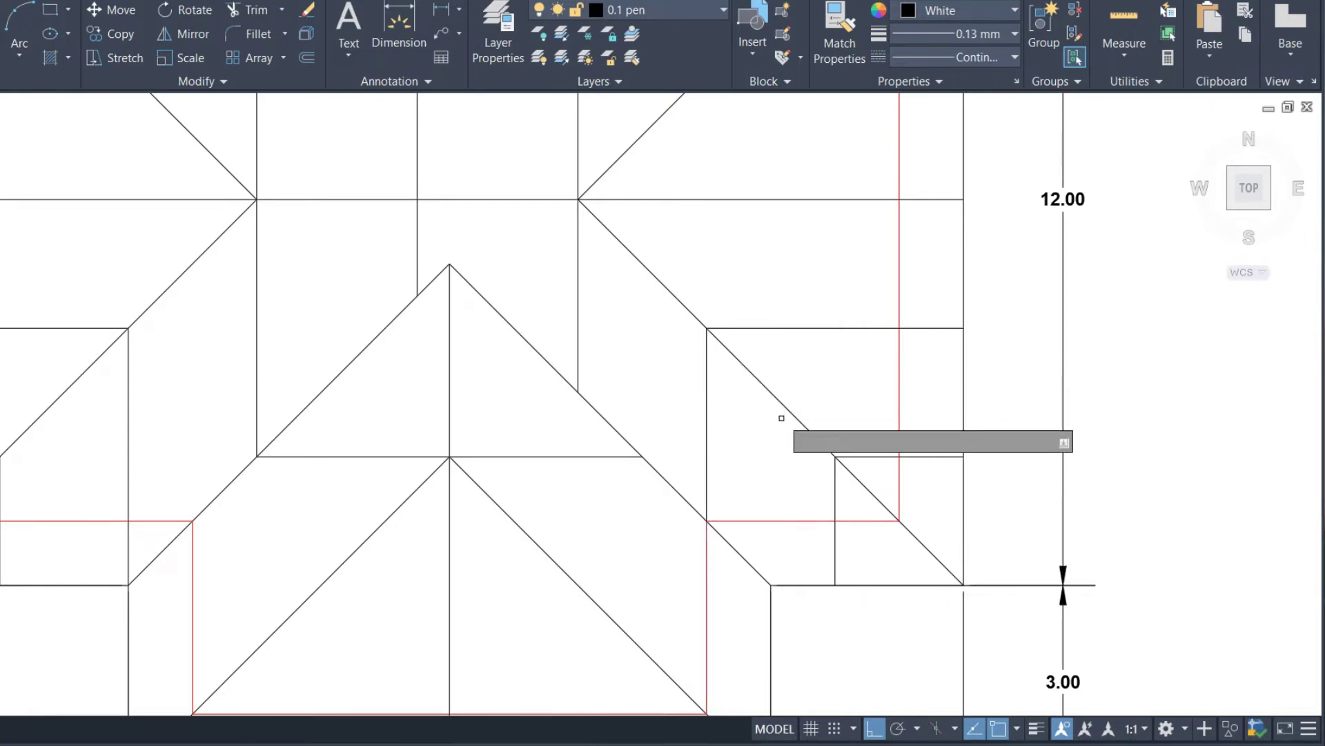
{"action": "scroll", "coordinate": [891, 479], "scroll_direction": "down", "scroll_amount": 2}
{"action": "scroll", "coordinate": [619, 448], "scroll_direction": "down", "scroll_amount": 4}
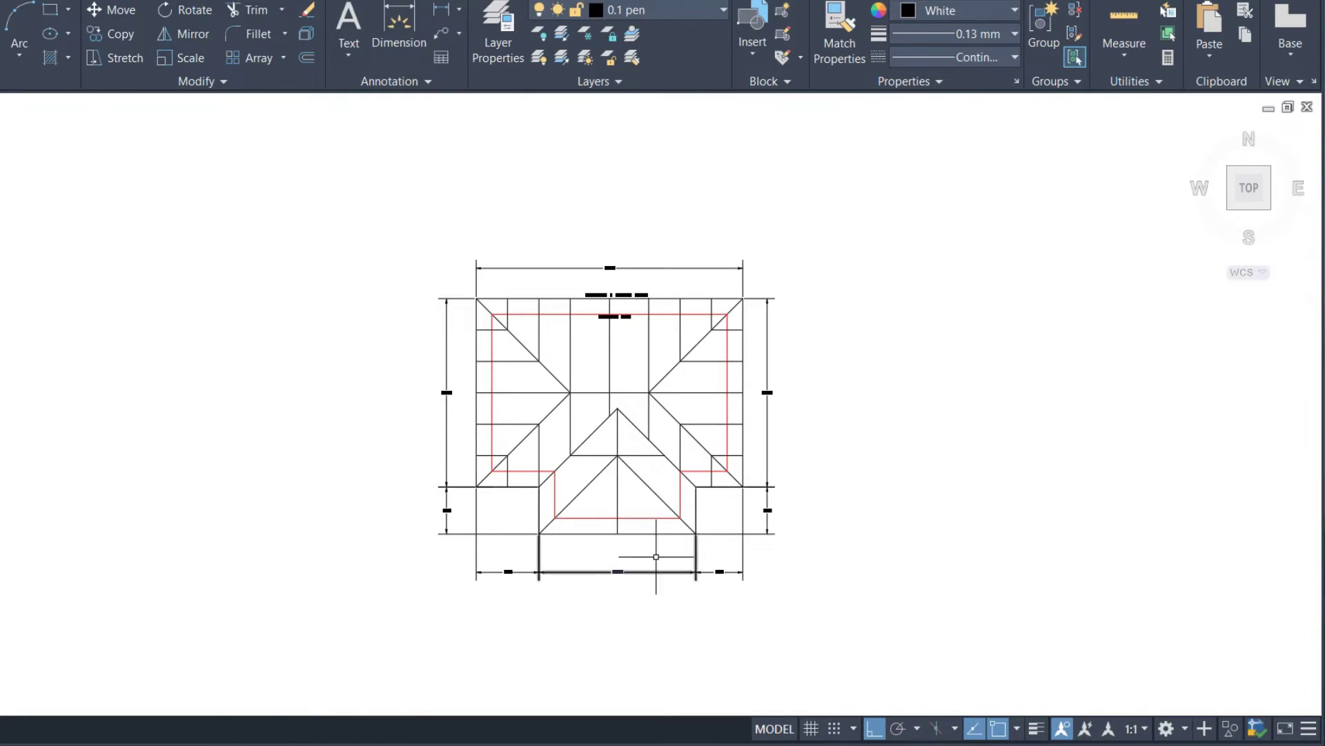
{"action": "scroll", "coordinate": [656, 554], "scroll_direction": "up", "scroll_amount": 4}
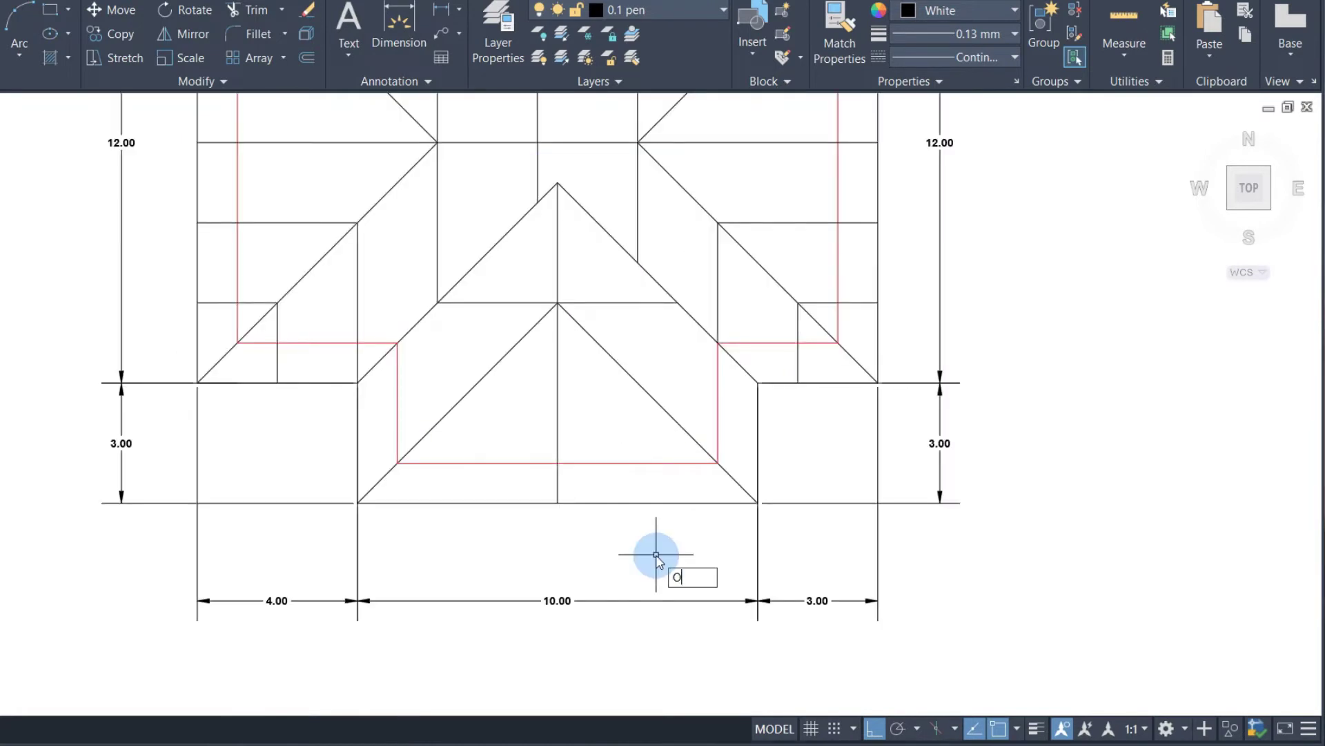
{"action": "key", "text": "Return"}
{"action": "type", "text": "2"}
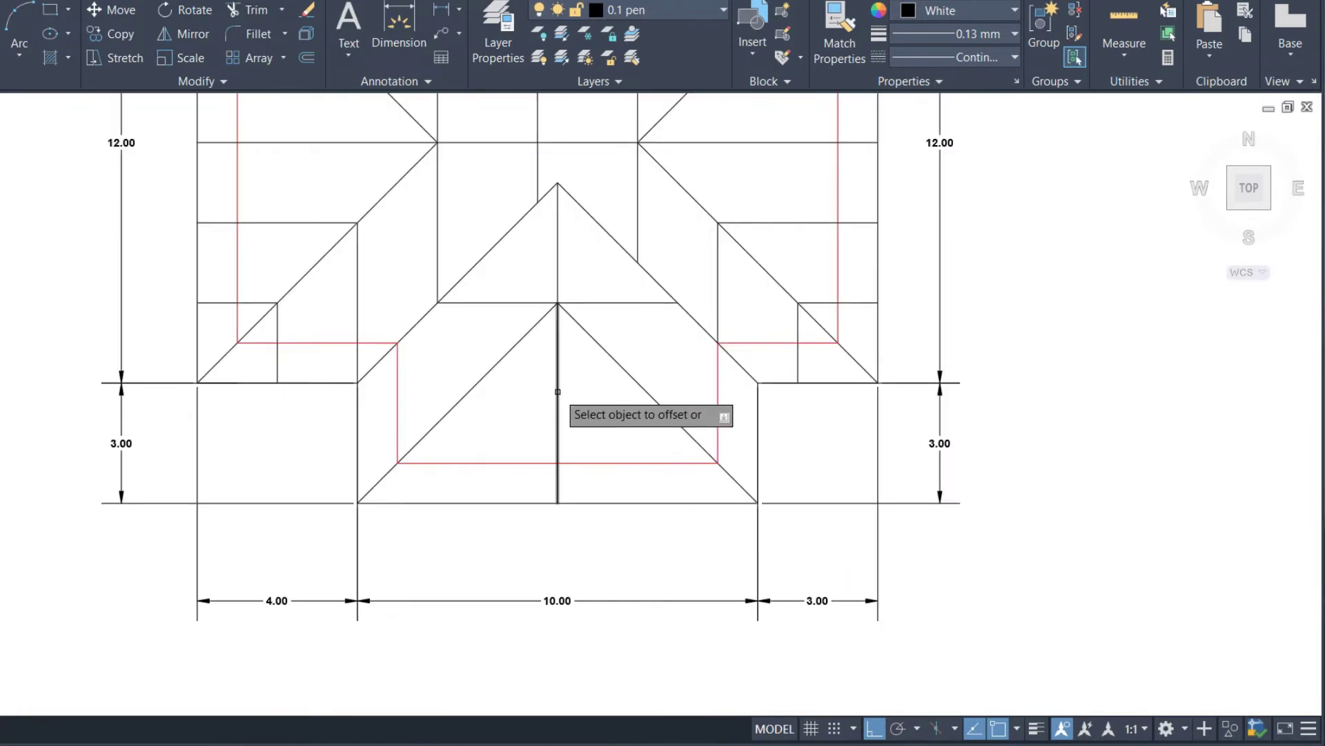
{"action": "left_click", "coordinate": [558, 392]}
{"action": "left_click", "coordinate": [586, 405]}
{"action": "left_click", "coordinate": [560, 403]}
{"action": "left_click", "coordinate": [514, 414]}
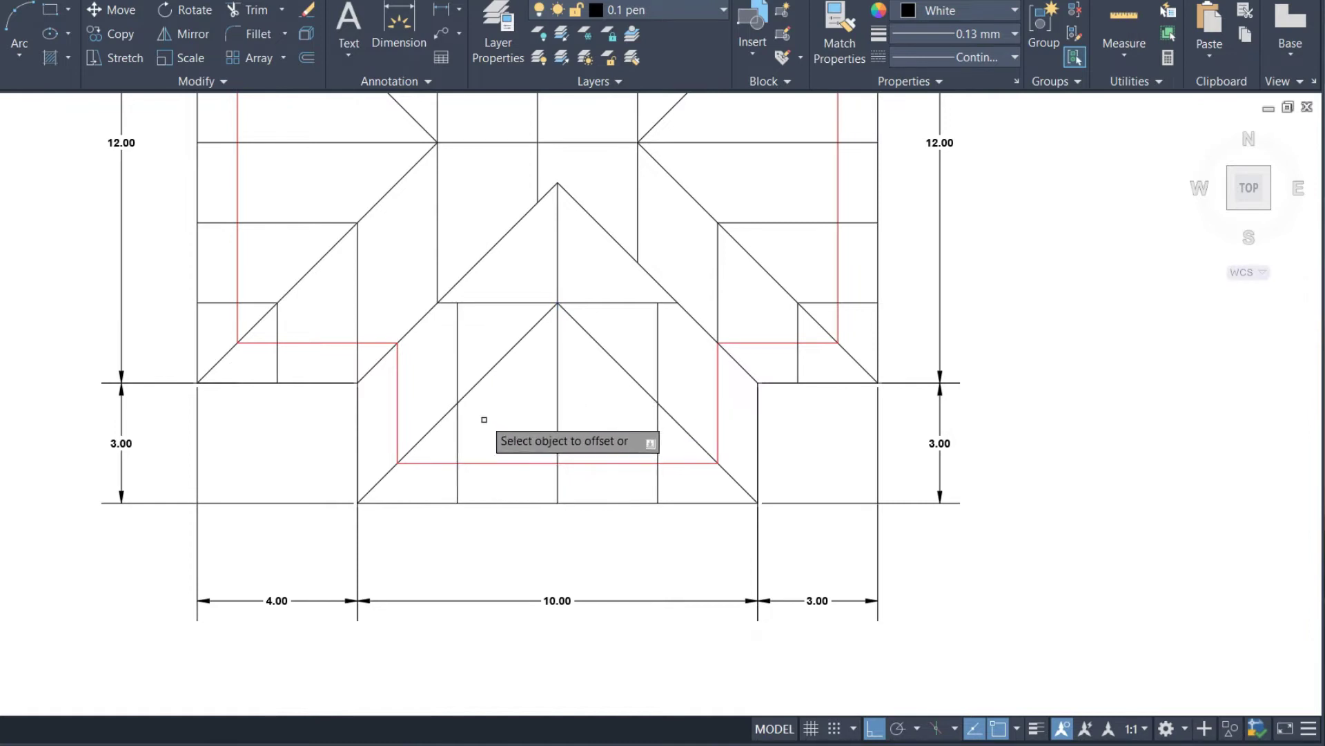
Step: Trim the new jack lines at the hip diagonals and set the three verticals to 0.30 mm
{"action": "type", "text": "Tr"}
{"action": "key", "text": "Return"}
{"action": "left_click", "coordinate": [467, 320]}
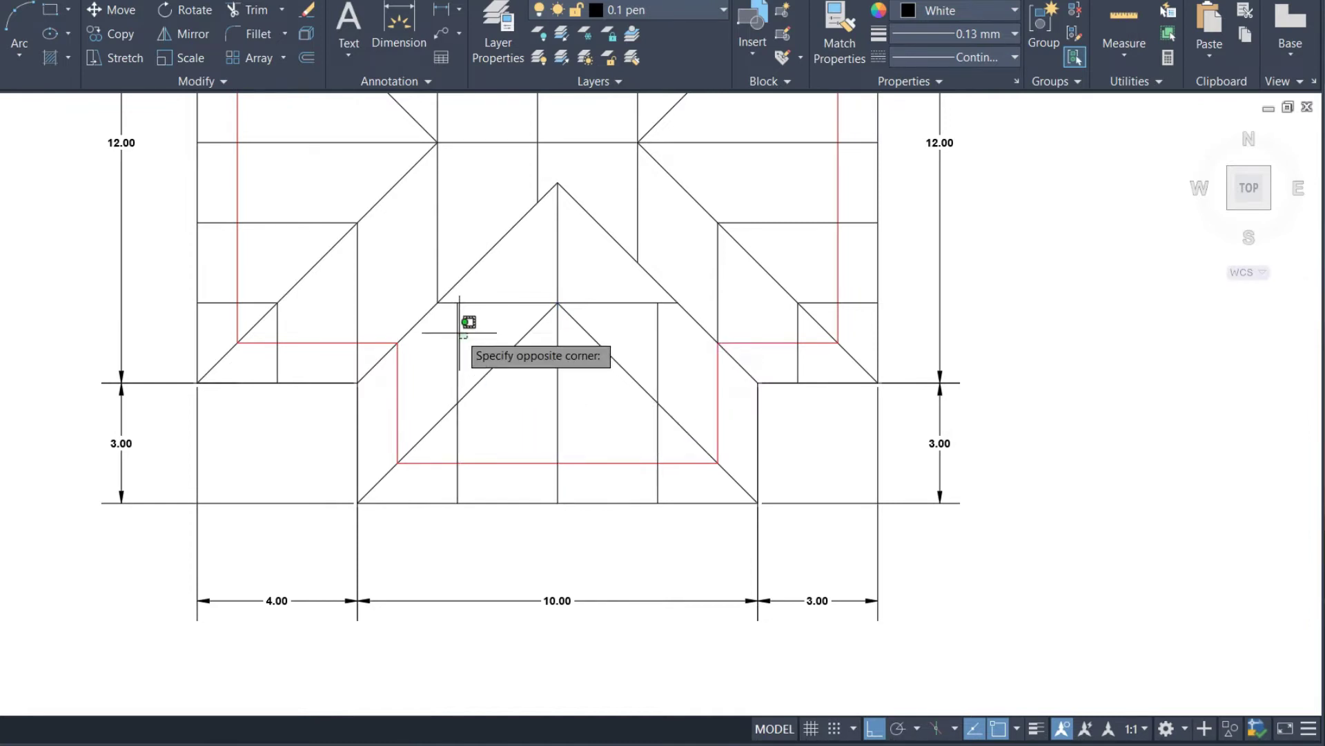
{"action": "left_click", "coordinate": [662, 330]}
{"action": "left_click", "coordinate": [670, 487]}
{"action": "left_click", "coordinate": [449, 477]}
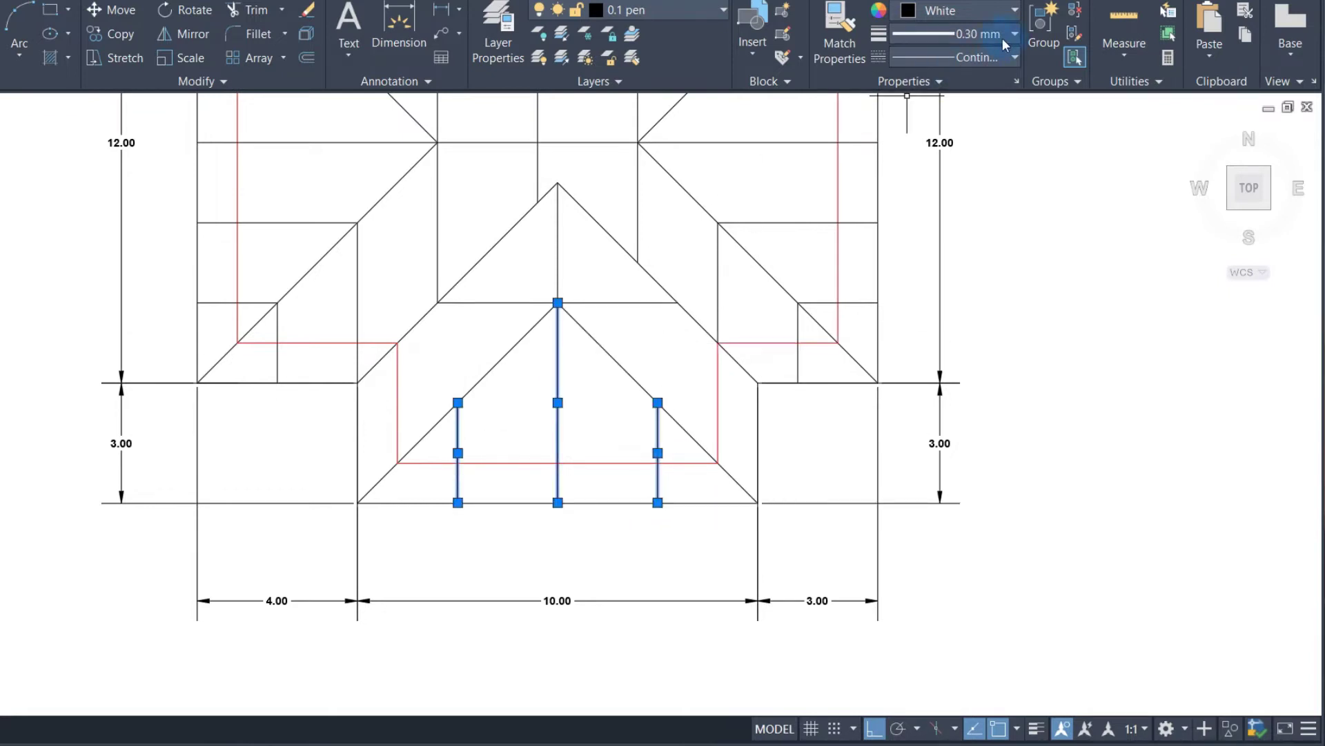
{"action": "key", "text": "Escape"}
{"action": "right_click", "coordinate": [694, 393]}
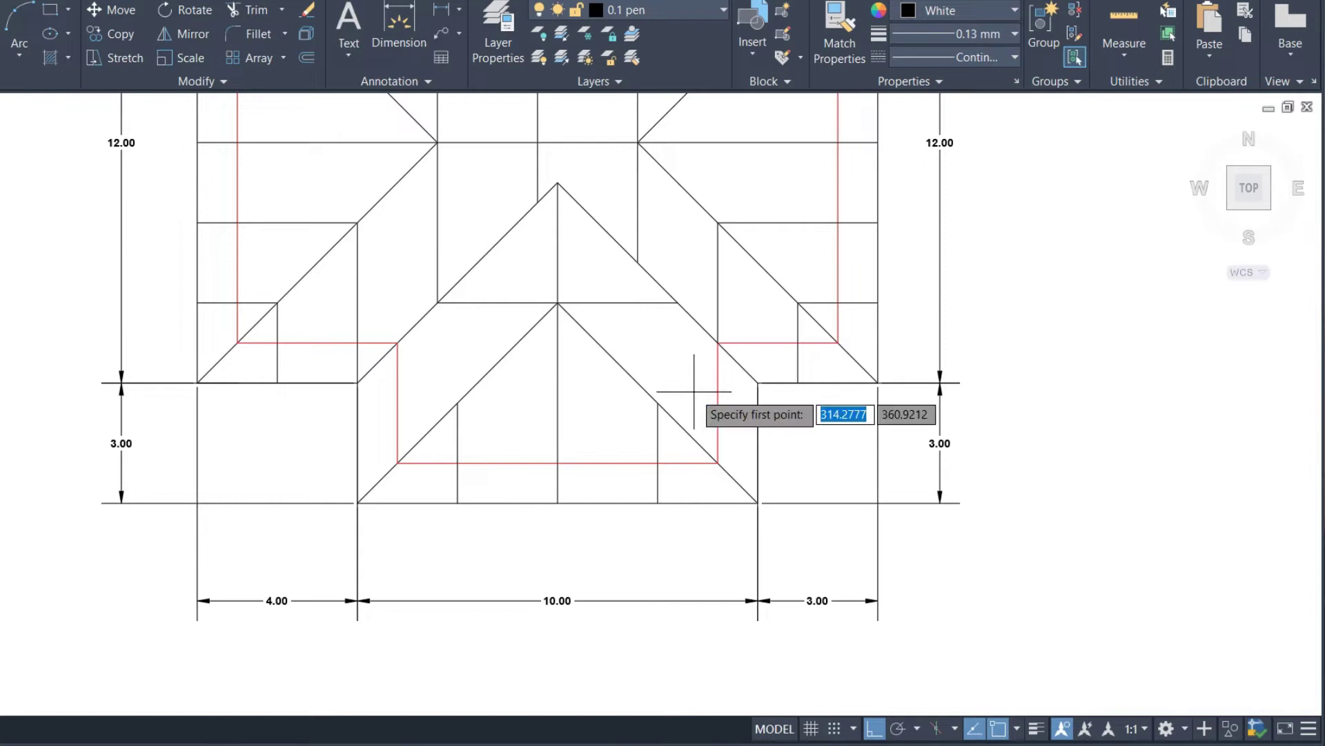
Step: Draw a horizontal framing line from the right hip diagonal and trim its overhang past the vertical
{"action": "left_click", "coordinate": [657, 402]}
{"action": "left_click", "coordinate": [799, 402]}
{"action": "key", "text": "Return"}
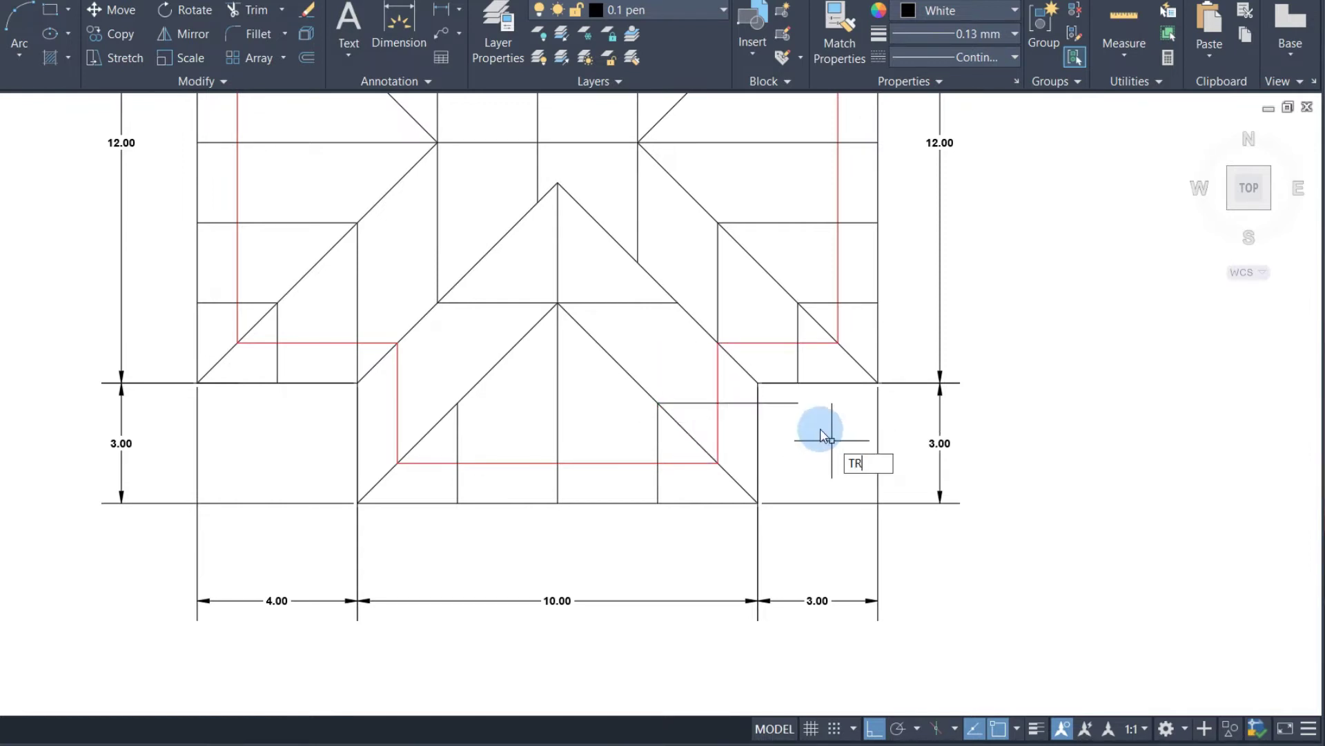
{"action": "key", "text": "Return"}
{"action": "left_click", "coordinate": [788, 404]}
Step: Draw a matching horizontal line to the left hip diagonal and trim off its stub
{"action": "key", "text": "Return"}
{"action": "left_click", "coordinate": [457, 402]}
{"action": "left_click", "coordinate": [275, 402]}
{"action": "key", "text": "Return"}
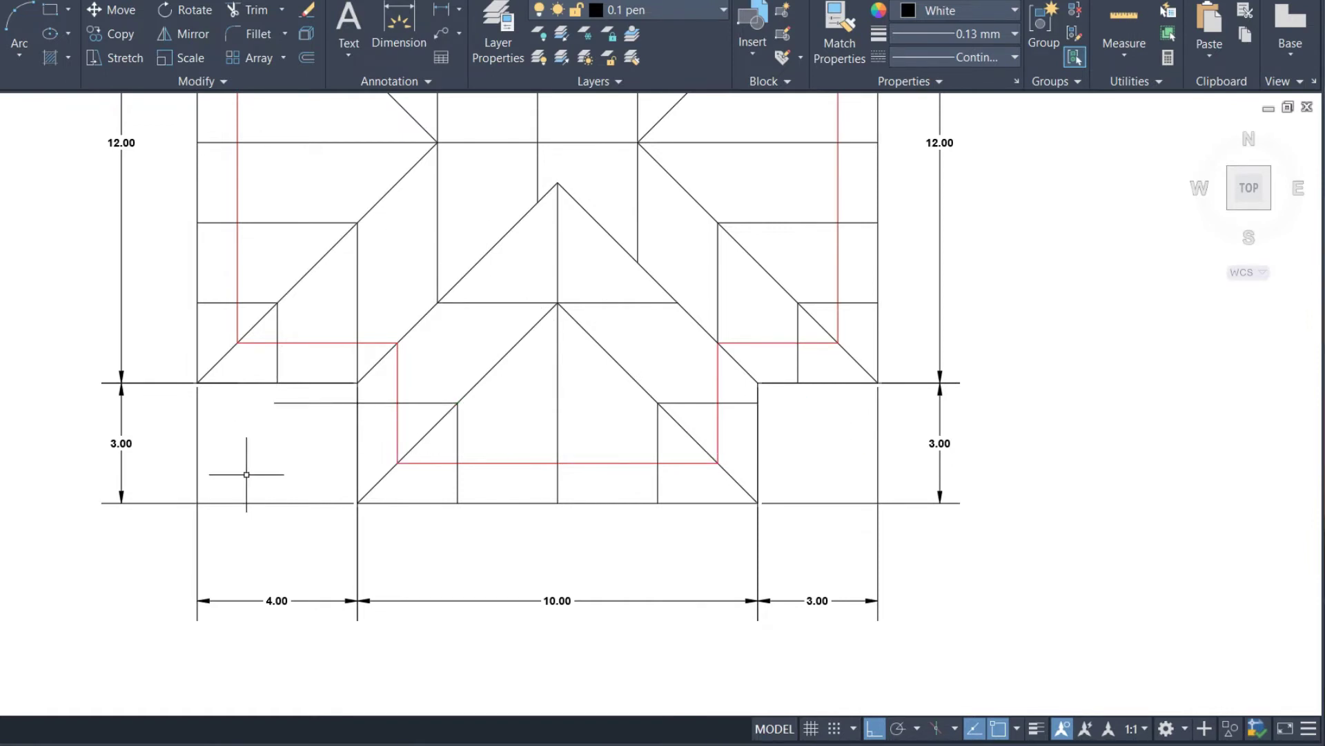
{"action": "key", "text": "Return"}
{"action": "left_click", "coordinate": [290, 402]}
{"action": "key", "text": "Return"}
Step: Turn on lineweight display so the framing shows at its real thickness
{"action": "scroll", "coordinate": [435, 467], "scroll_direction": "down", "scroll_amount": 2}
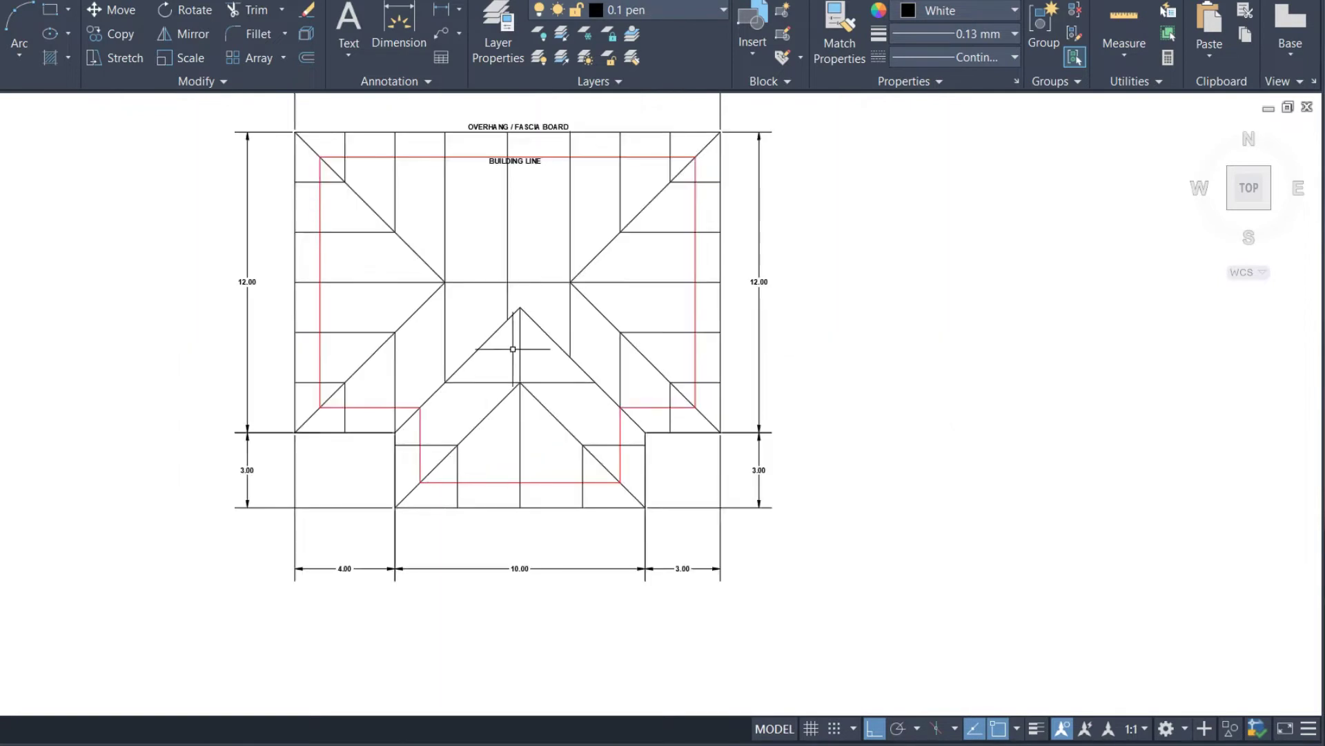
{"action": "mouse_move", "coordinate": [558, 271]}
{"action": "middle_mouse_down"}
{"action": "mouse_move", "coordinate": [560, 306]}
{"action": "mouse_move", "coordinate": [595, 345]}
{"action": "middle_mouse_up"}
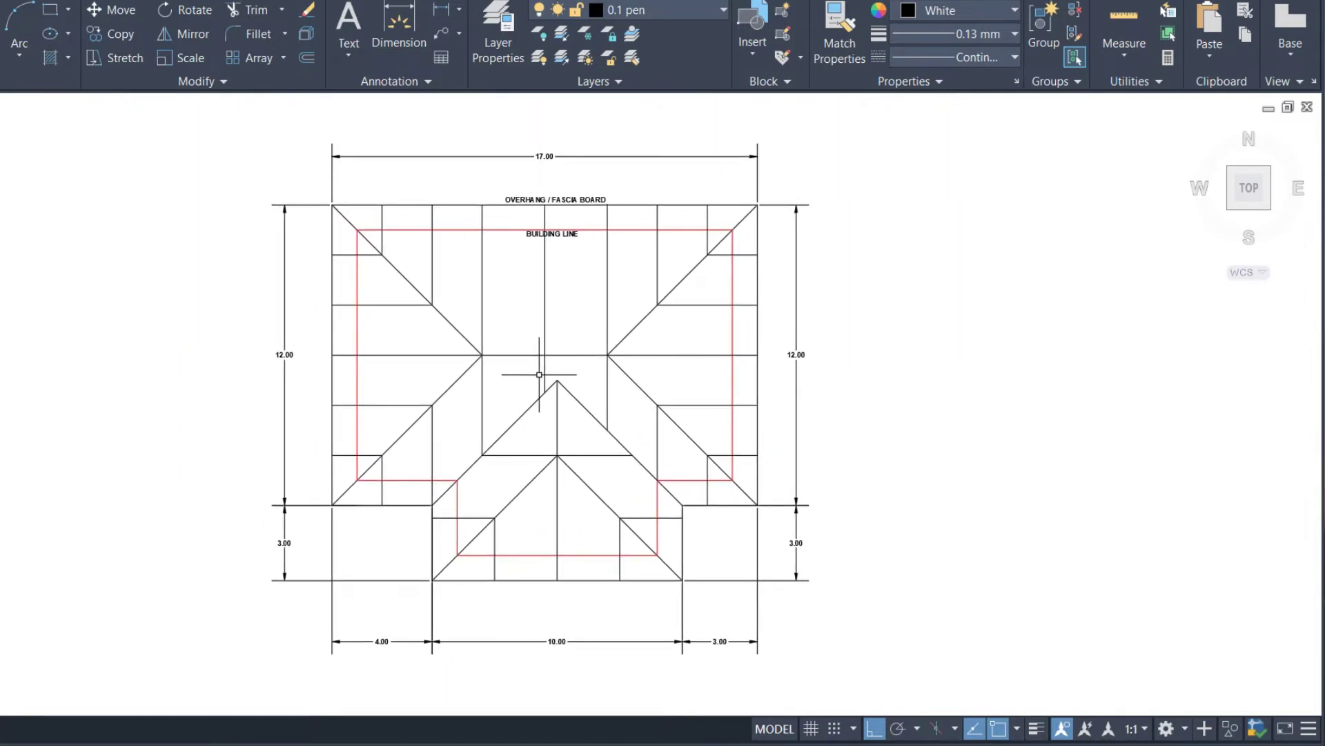
{"action": "left_click", "coordinate": [1038, 731]}
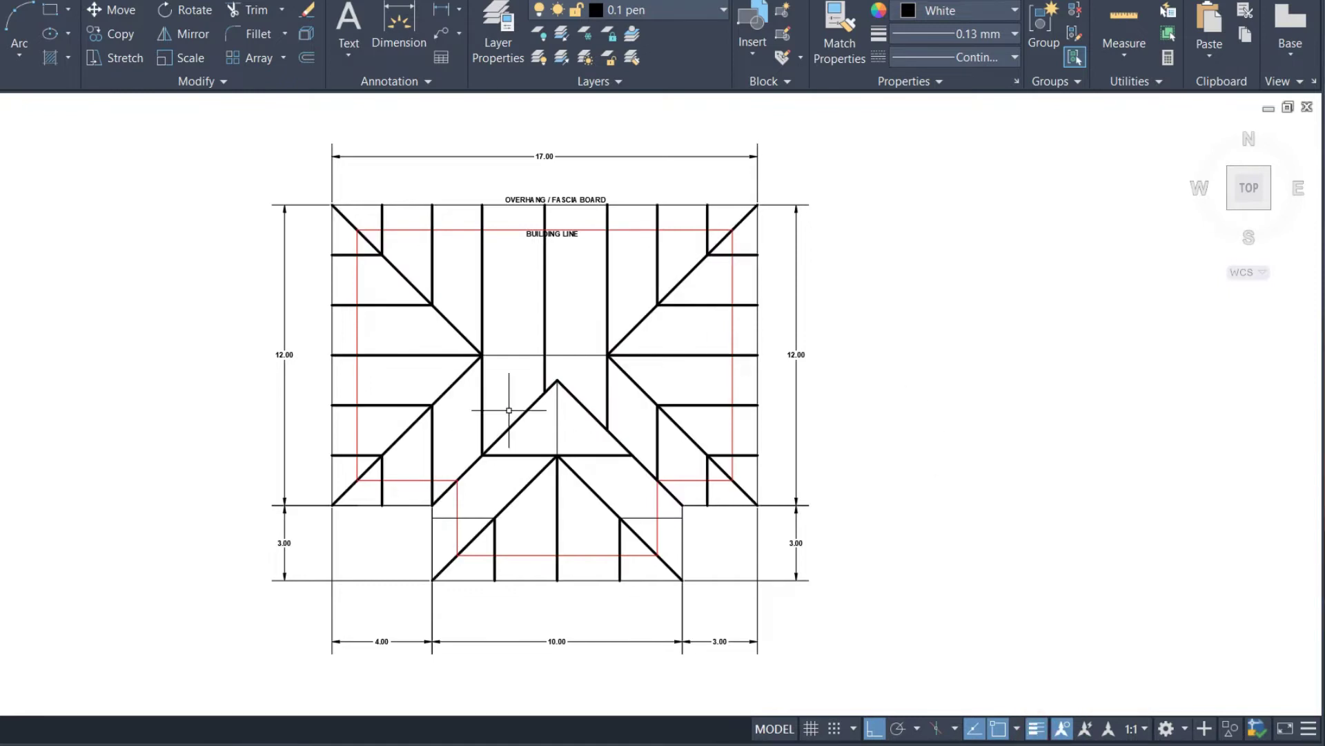
{"action": "scroll", "coordinate": [513, 406], "scroll_direction": "up", "scroll_amount": 2}
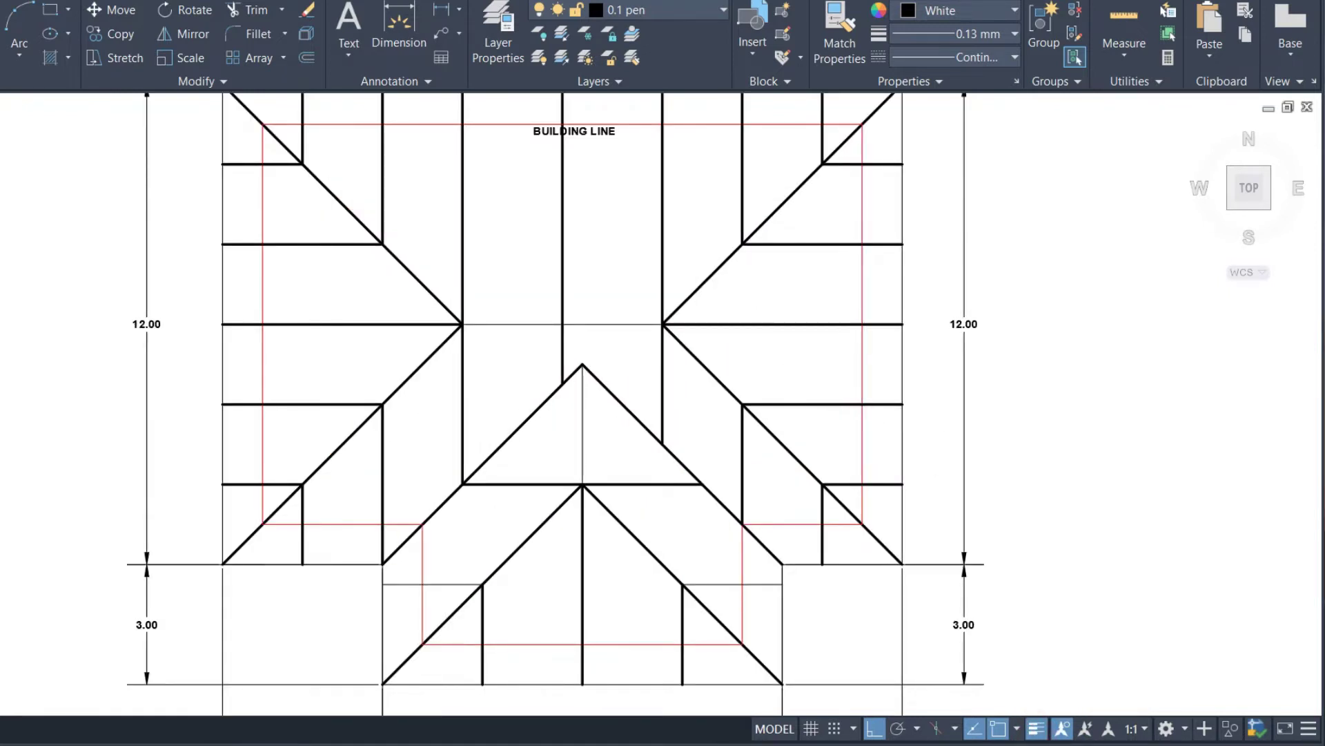
{"action": "scroll", "coordinate": [837, 429], "scroll_direction": "down", "scroll_amount": 2}
{"action": "middle_click_drag", "start_coordinate": [654, 405], "coordinate": [624, 406]}
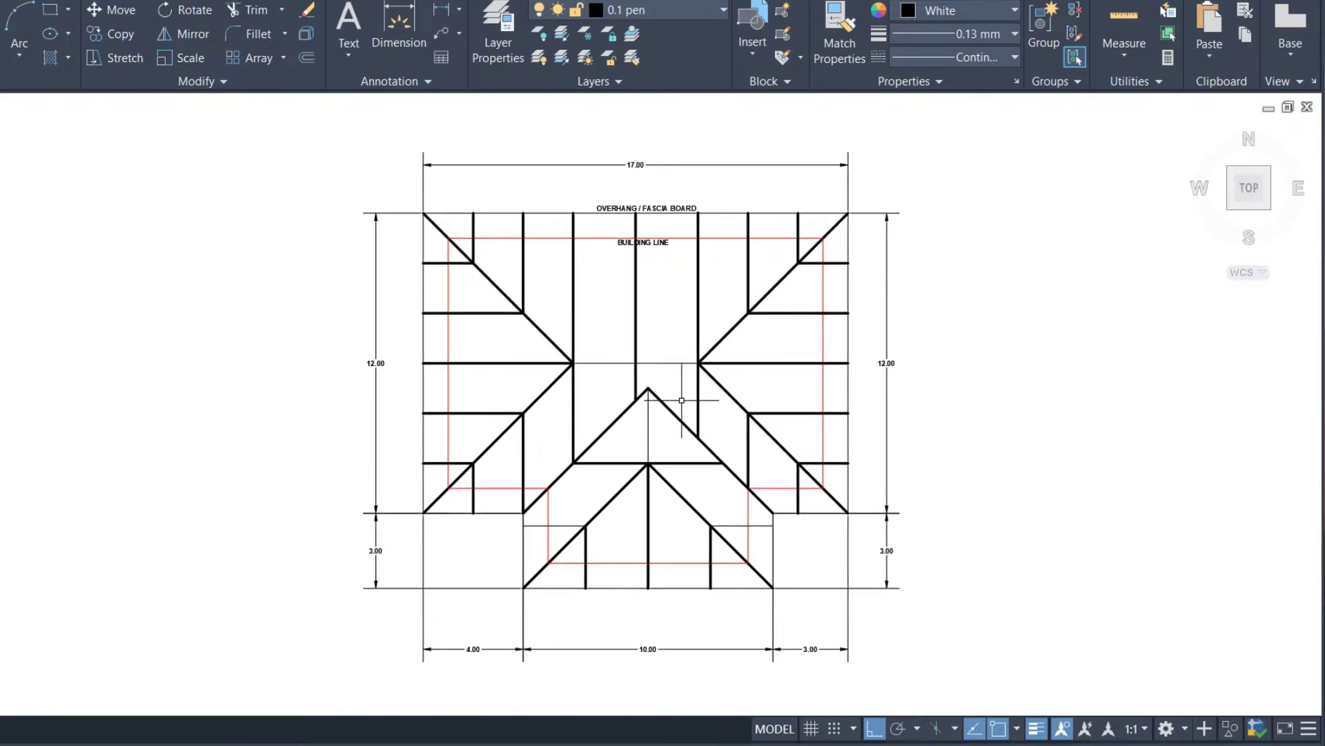
{"action": "scroll", "coordinate": [682, 400], "scroll_direction": "up", "scroll_amount": 2}
{"action": "scroll", "coordinate": [745, 417], "scroll_direction": "down", "scroll_amount": 2}
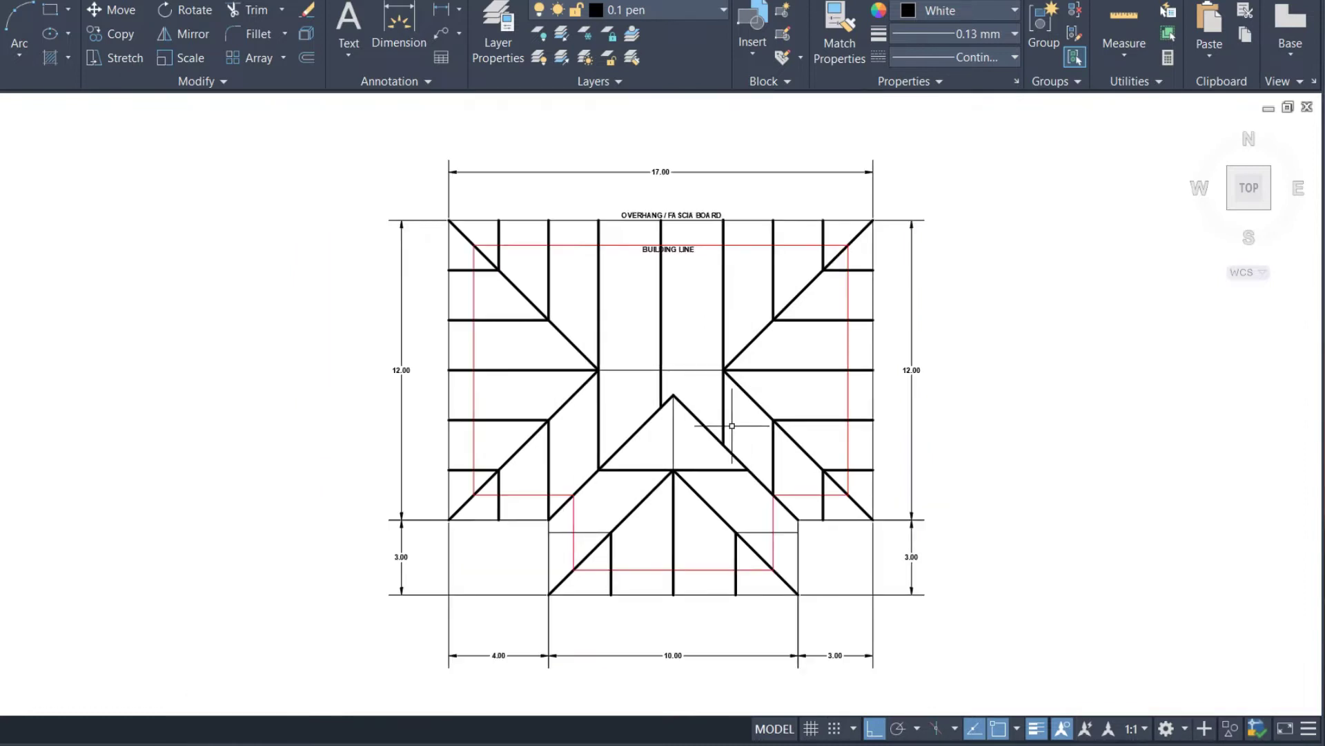
{"action": "scroll", "coordinate": [645, 437], "scroll_direction": "up", "scroll_amount": 2}
{"action": "scroll", "coordinate": [642, 436], "scroll_direction": "down", "scroll_amount": 2}
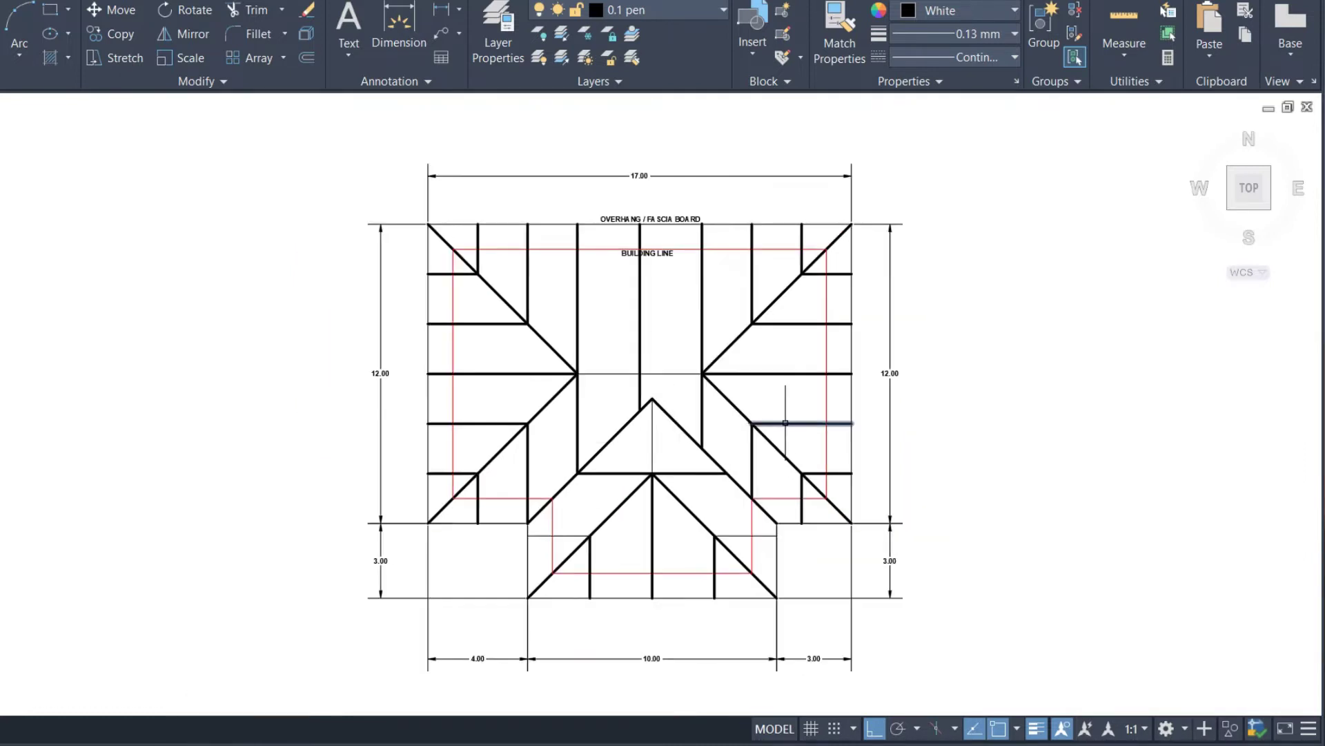
{"action": "type", "text": "L"}
{"action": "key", "text": "Return"}
Step: Draw horizontal guides from the plan's top-right and bottom-right corners and a vertical line right of the plan
{"action": "left_click", "coordinate": [852, 223]}
{"action": "left_click", "coordinate": [1079, 243]}
{"action": "key", "text": "Return"}
{"action": "key", "text": "Return"}
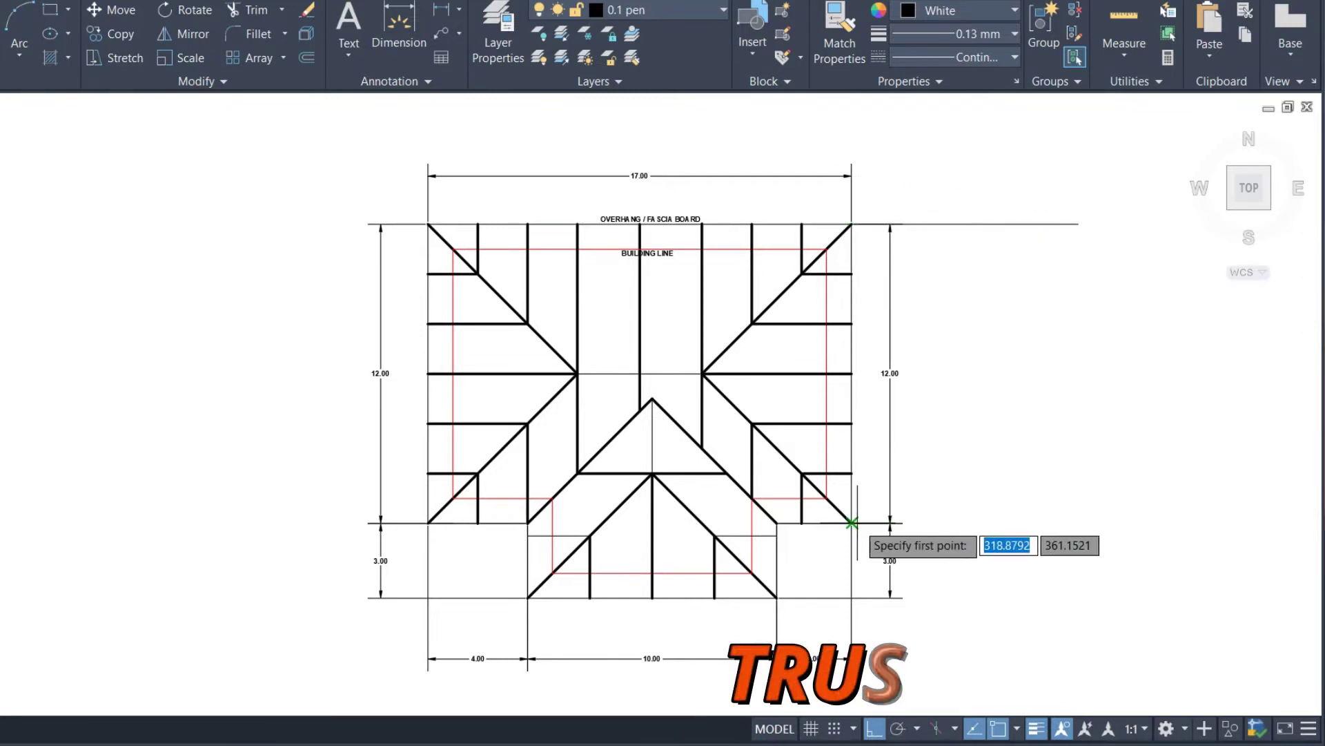
{"action": "left_click", "coordinate": [852, 522]}
{"action": "left_click", "coordinate": [1121, 523]}
{"action": "key", "text": "Return"}
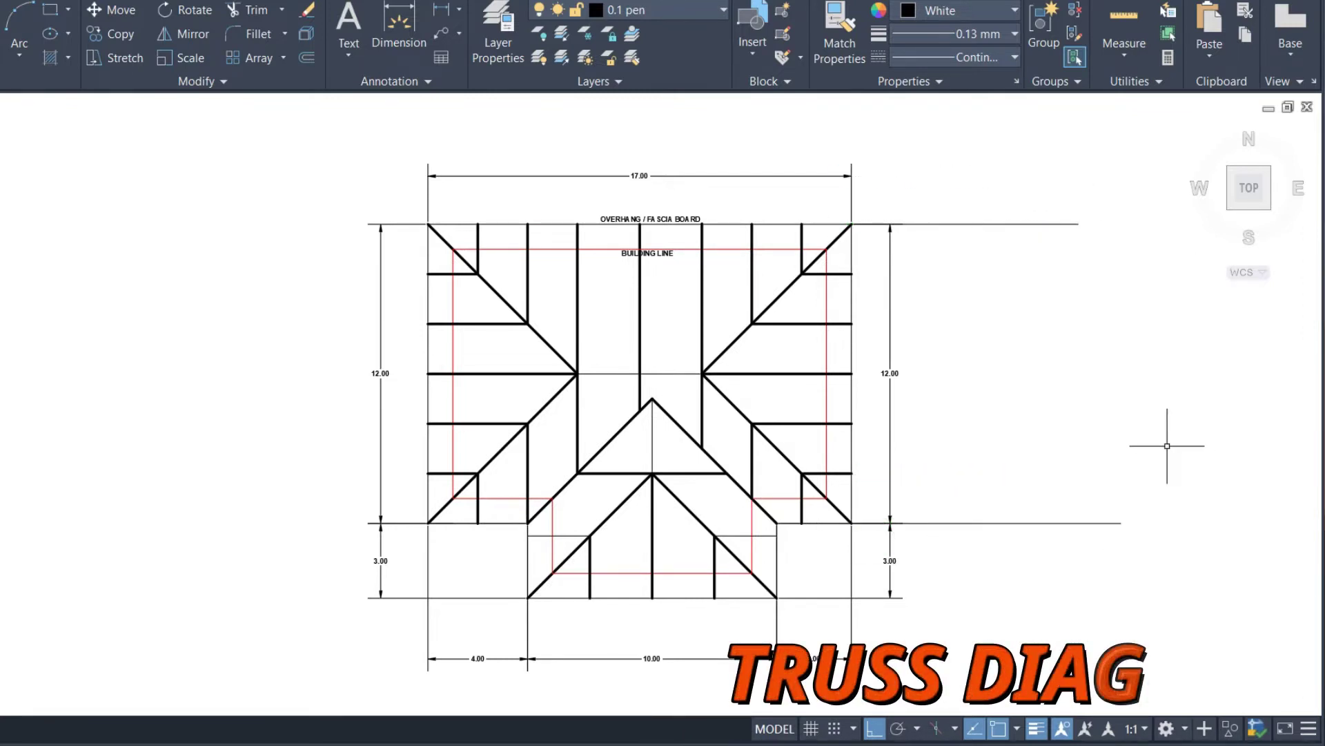
{"action": "key", "text": "Return"}
{"action": "left_click", "coordinate": [1066, 181]}
{"action": "left_click", "coordinate": [1066, 631]}
Step: Offset the bottom guide 6 units up to mid-depth and offset the vertical leftward
{"action": "key", "text": "Return"}
{"action": "type", "text": "o"}
{"action": "key", "text": "Return"}
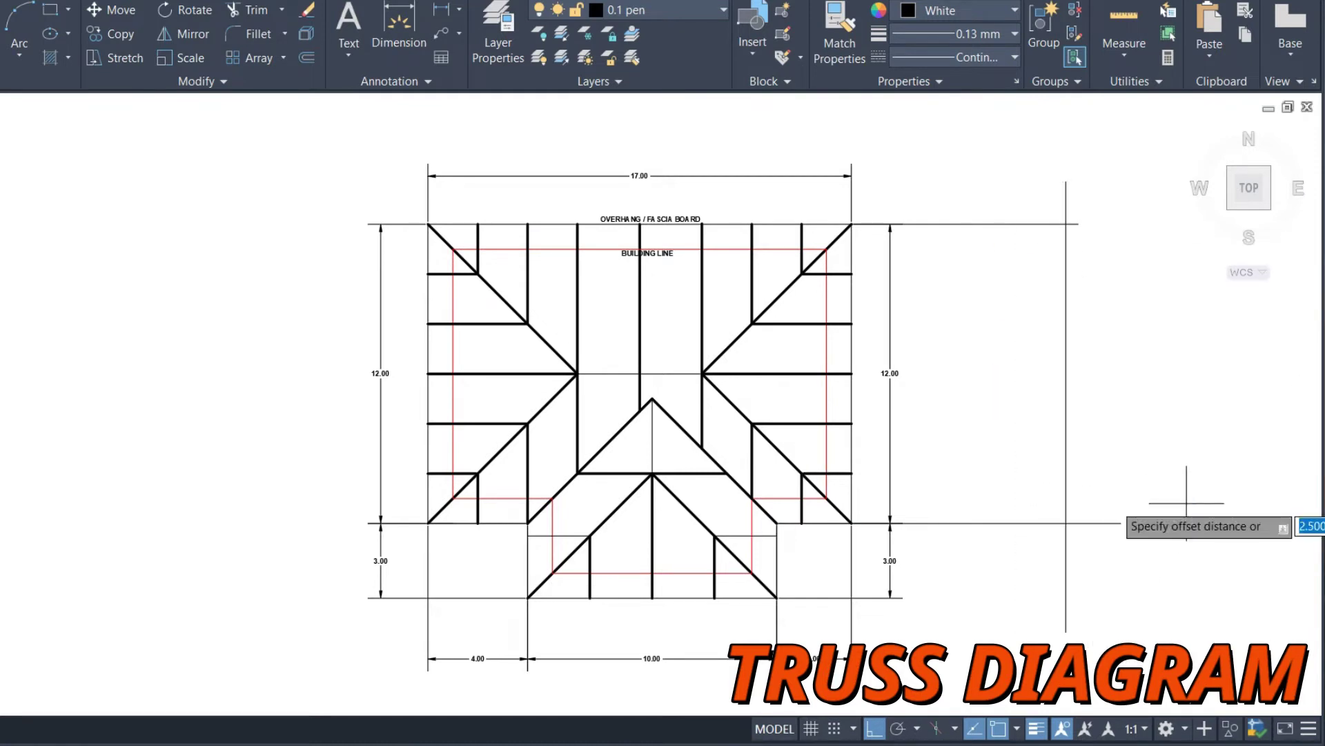
{"action": "key", "text": "Return"}
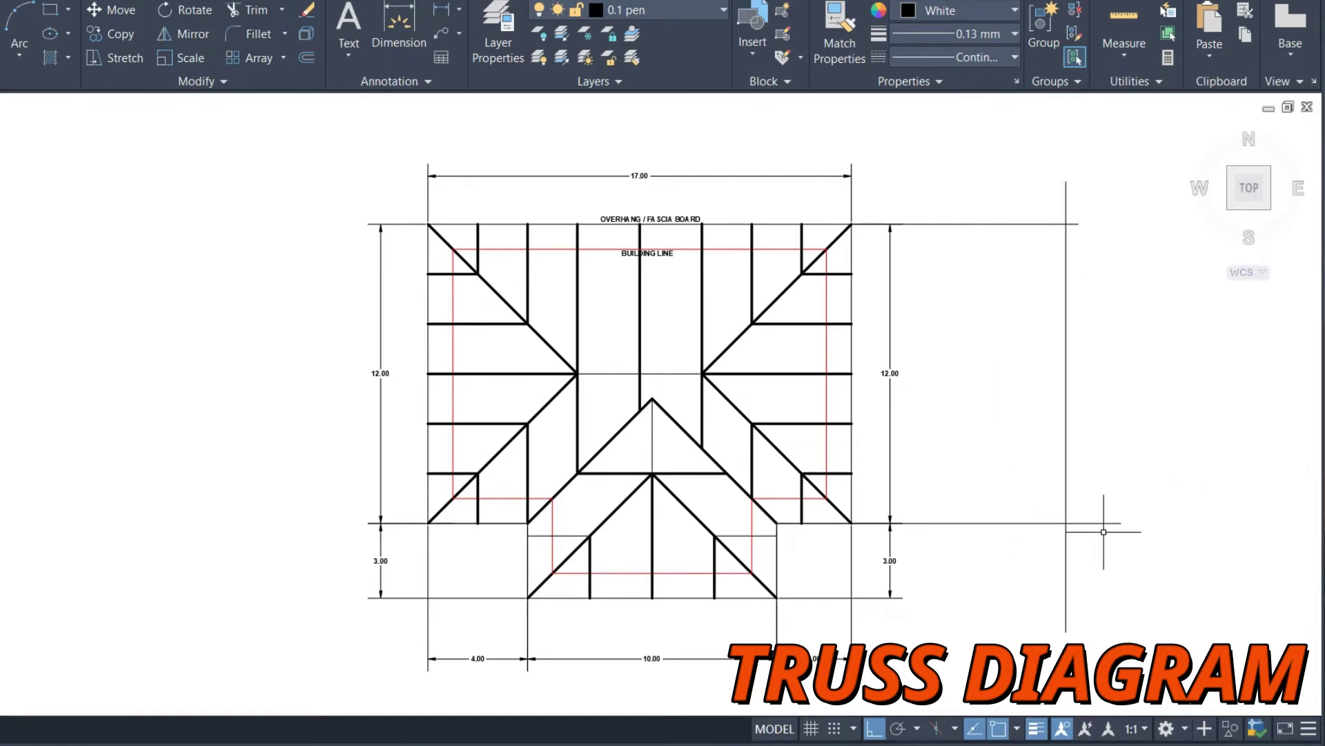
{"action": "type", "text": "O"}
{"action": "key", "text": "Return"}
{"action": "key", "text": "Return"}
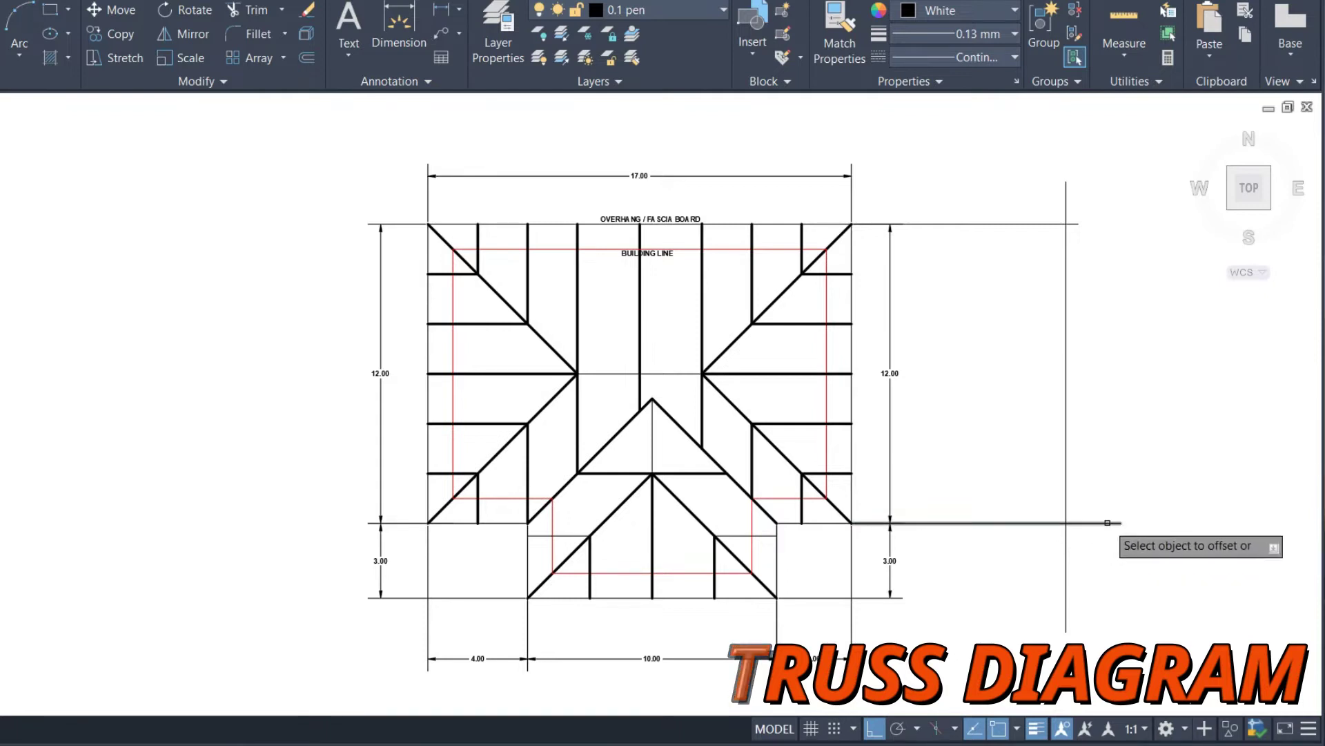
{"action": "left_click", "coordinate": [1104, 523]}
{"action": "left_click", "coordinate": [1102, 418]}
{"action": "key", "text": "Return"}
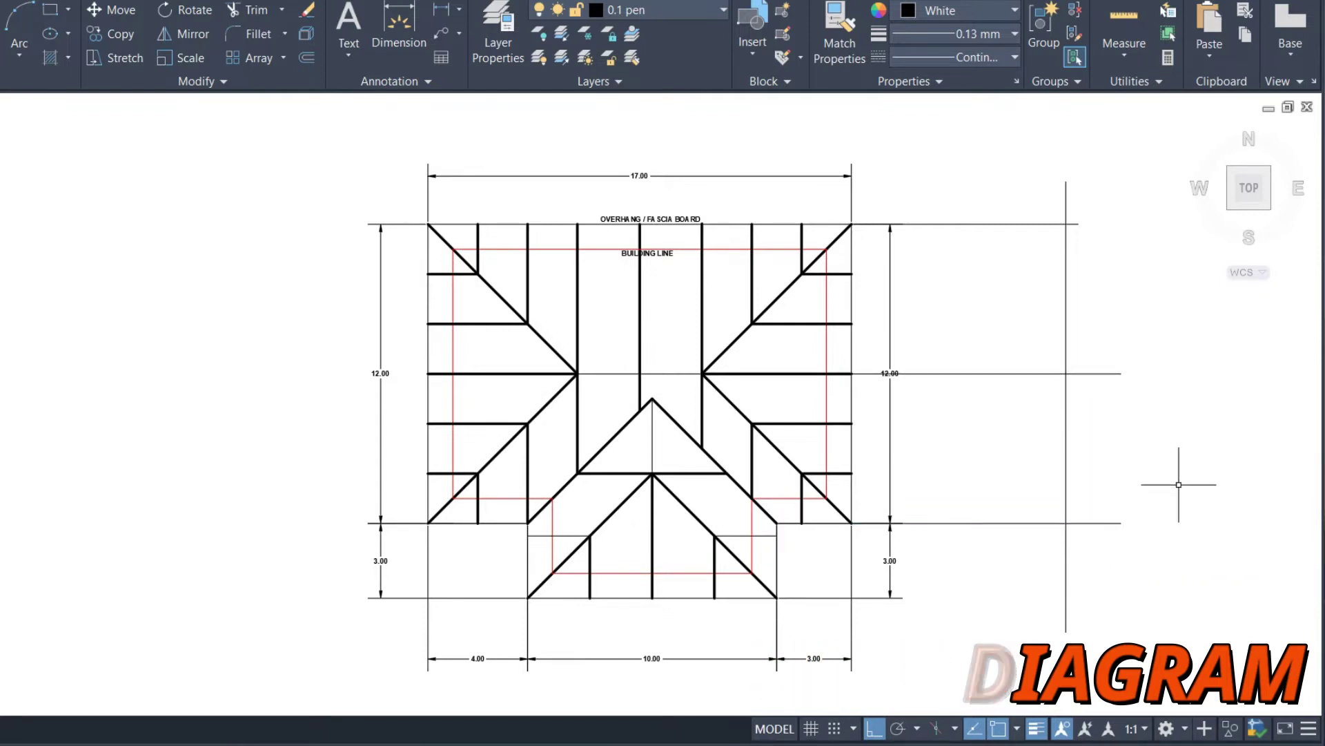
{"action": "key", "text": "Return"}
{"action": "key", "text": "Return"}
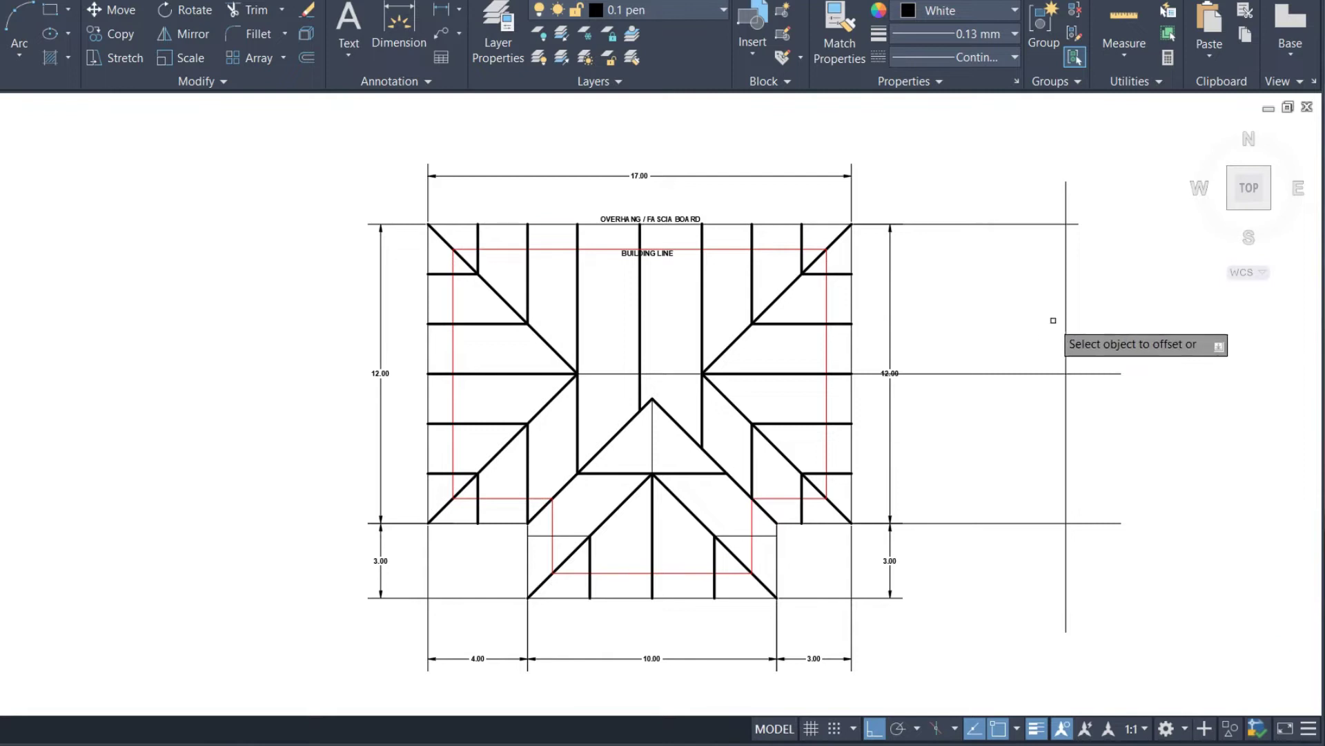
{"action": "left_click", "coordinate": [1064, 312]}
{"action": "left_click", "coordinate": [1000, 311]}
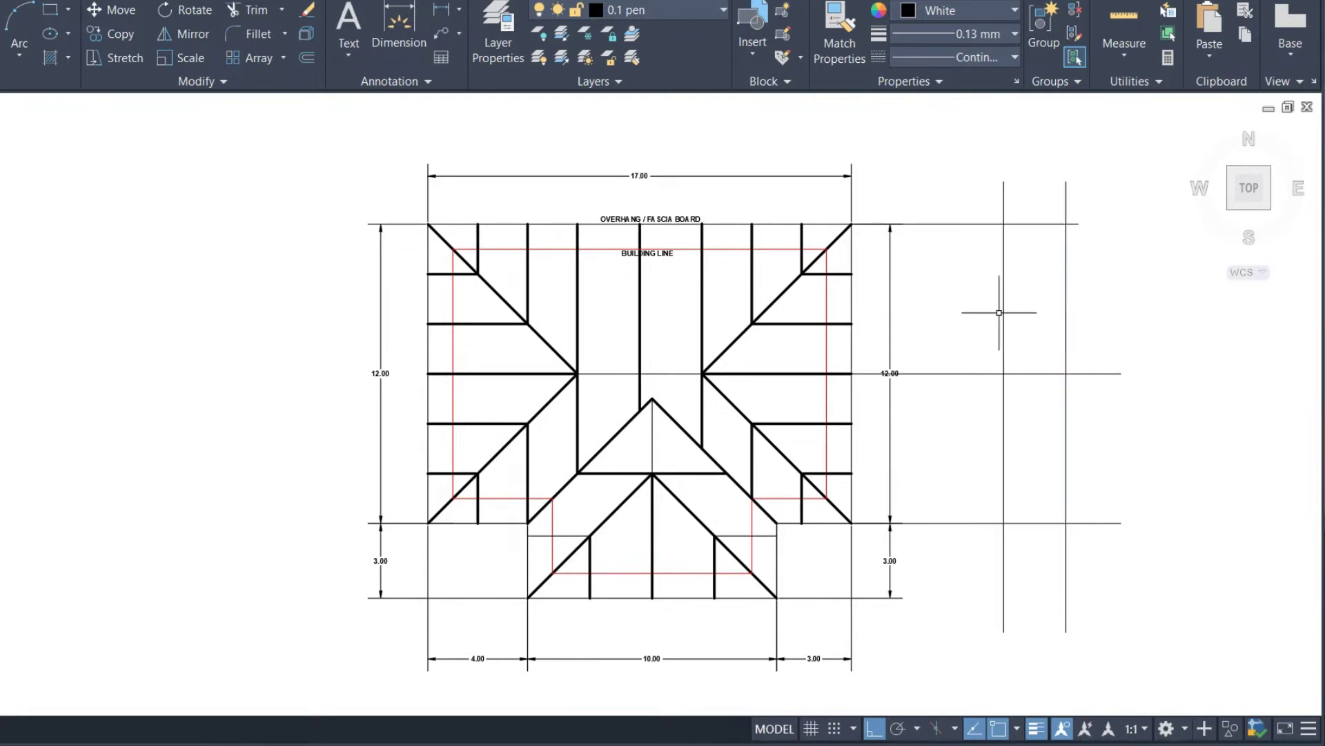
{"action": "type", "text": "L"}
Step: Draw the two rafter slopes meeting at the apex on the mid-height line
{"action": "key", "text": "Return"}
{"action": "left_click", "coordinate": [1066, 224]}
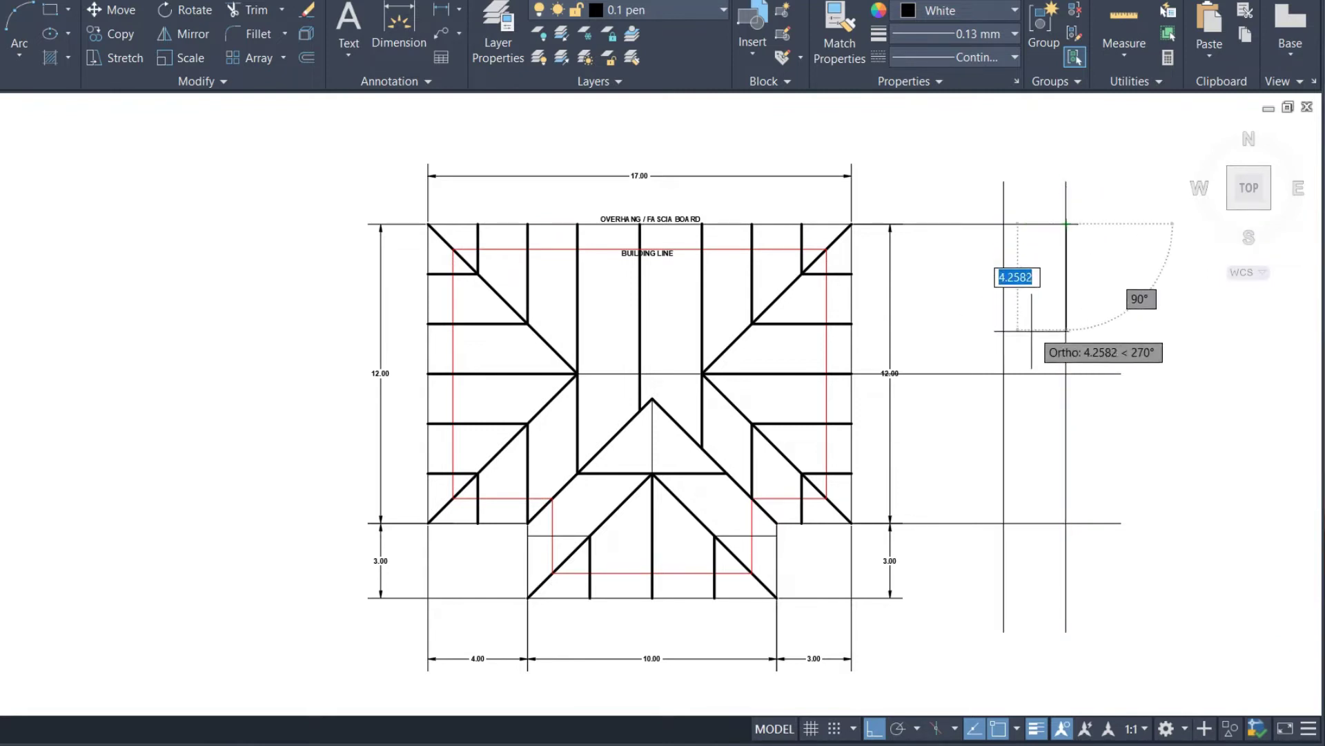
{"action": "left_click", "coordinate": [1005, 373]}
{"action": "key", "text": "Return"}
{"action": "key", "text": "Return"}
{"action": "left_click", "coordinate": [1005, 373]}
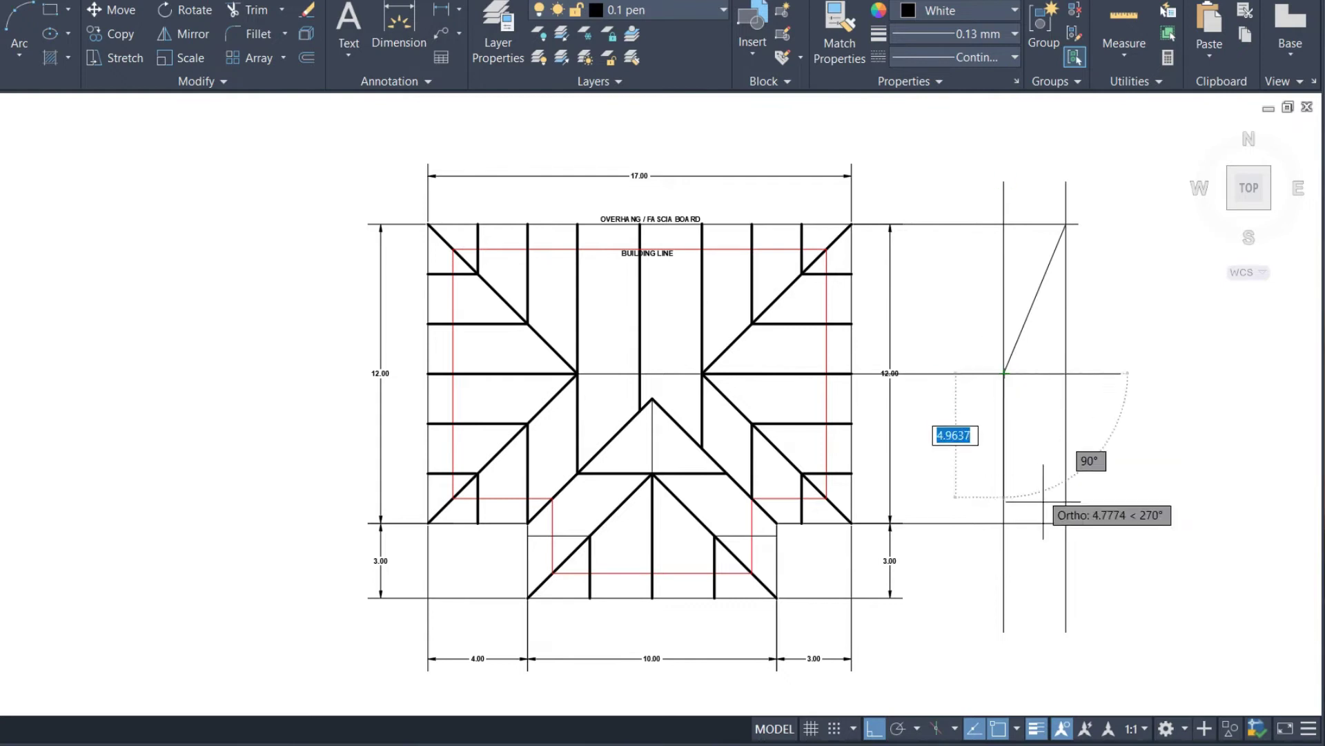
{"action": "left_click", "coordinate": [1067, 522]}
Step: Erase the helper vertical and guide lines and trim the overhangs around the truss triangle
{"action": "key", "text": "Return"}
{"action": "left_click", "coordinate": [1018, 471]}
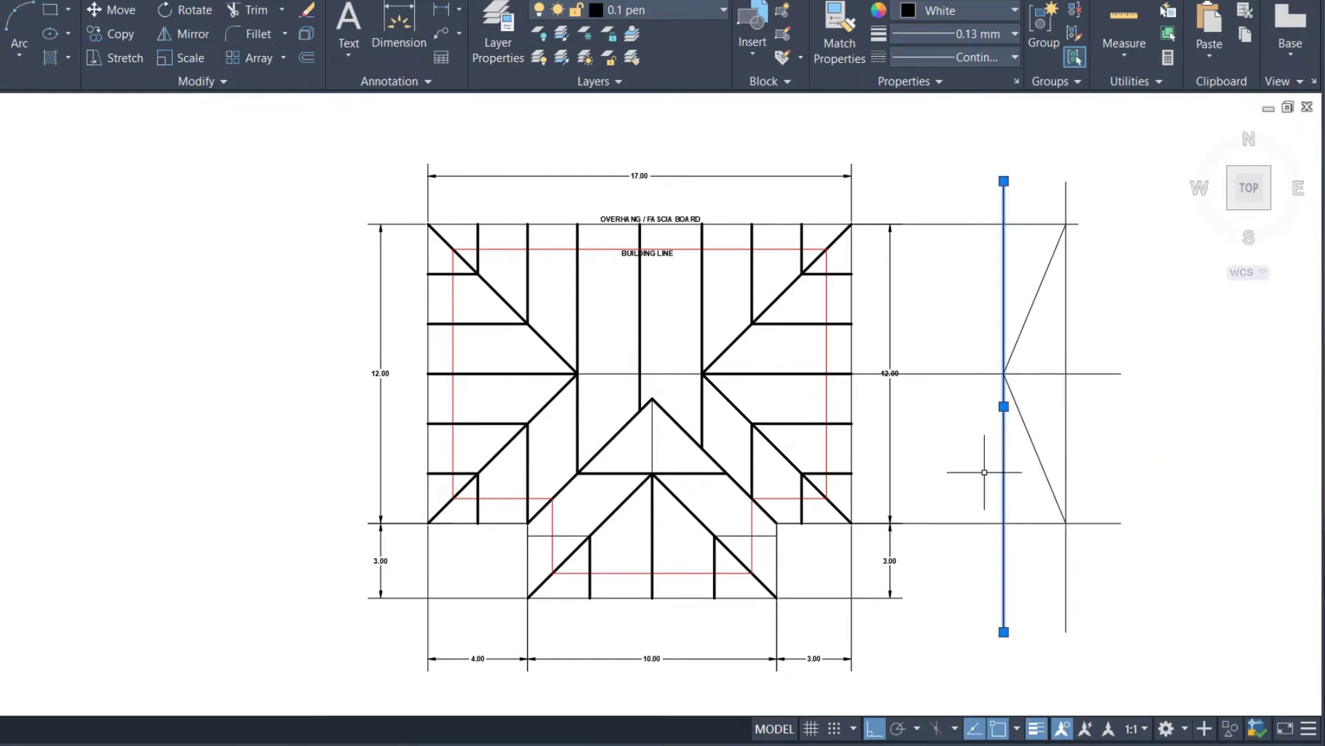
{"action": "key", "text": "Delete"}
{"action": "type", "text": "tr"}
{"action": "key", "text": "Return"}
{"action": "mouse_move", "coordinate": [1085, 546]}
{"action": "left_mouse_down"}
{"action": "mouse_move", "coordinate": [1100, 204]}
{"action": "mouse_move", "coordinate": [1043, 165]}
{"action": "left_mouse_up"}
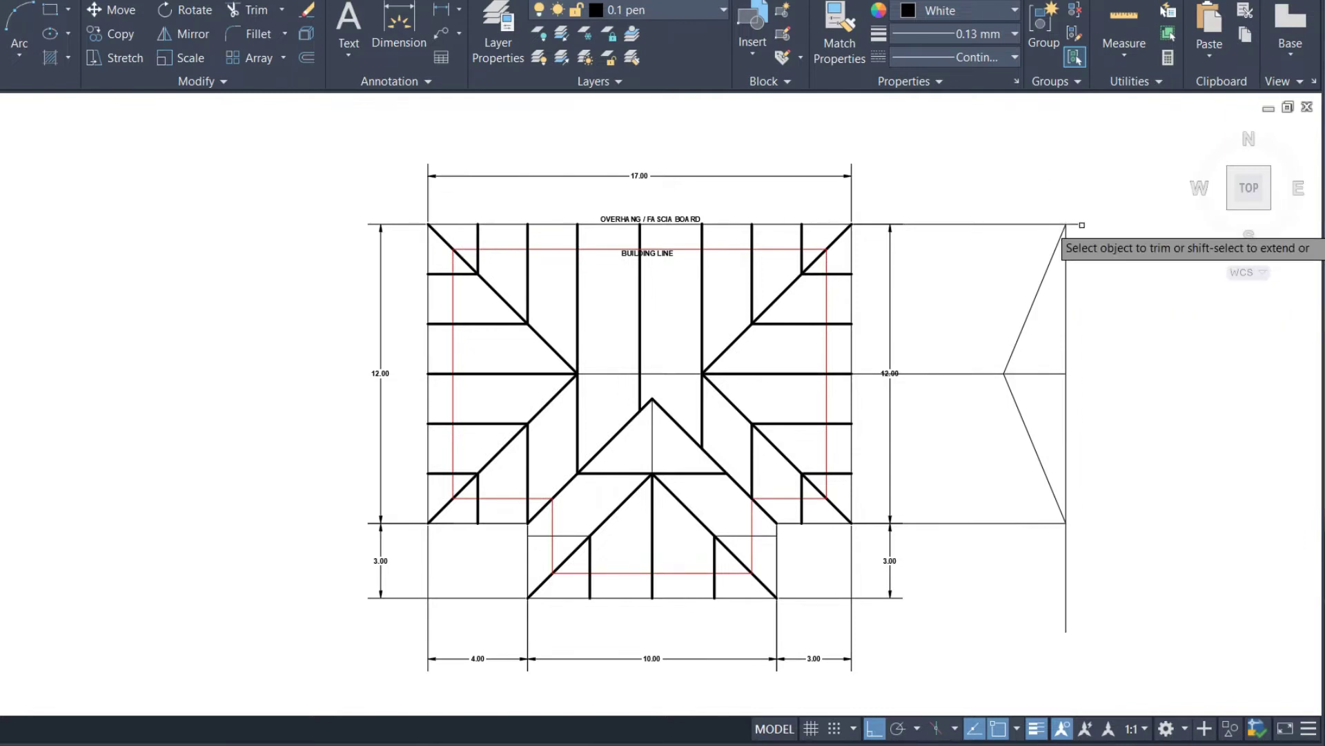
{"action": "left_click_drag", "start_coordinate": [1077, 552], "coordinate": [966, 561]}
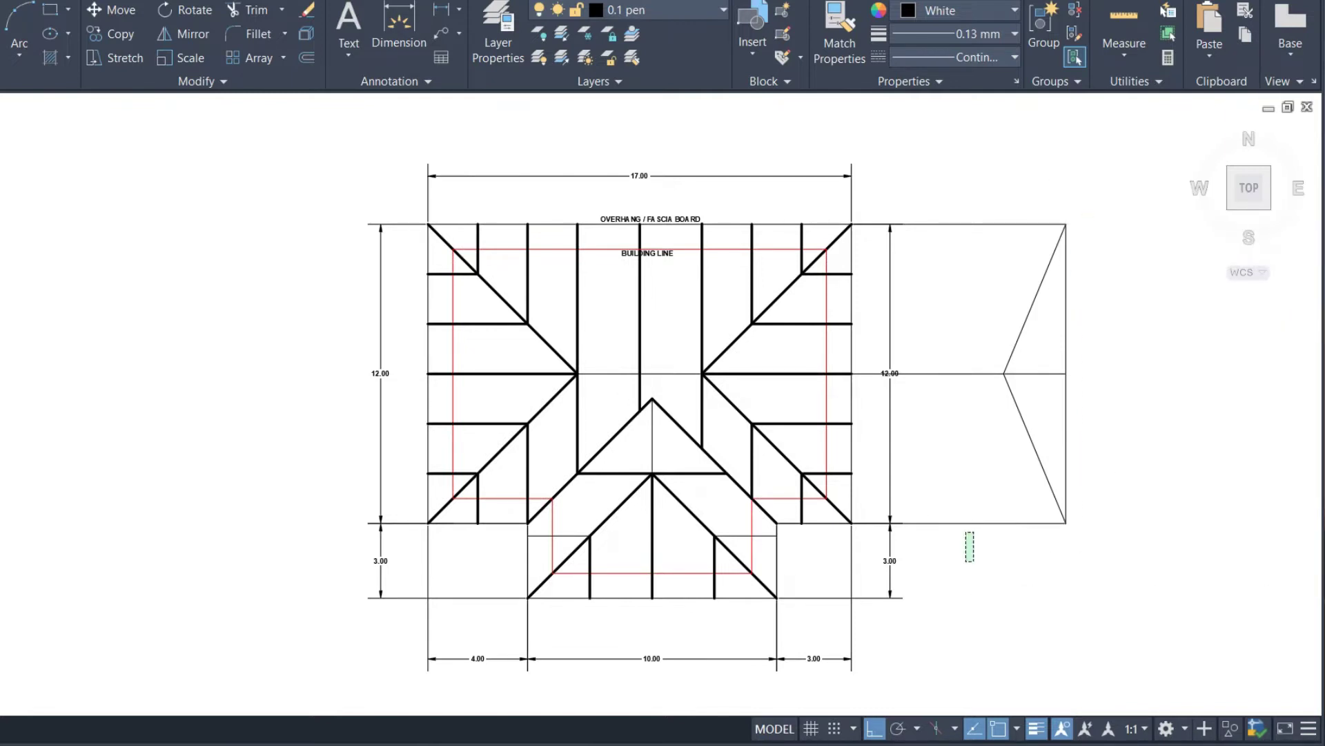
{"action": "left_click", "coordinate": [936, 224]}
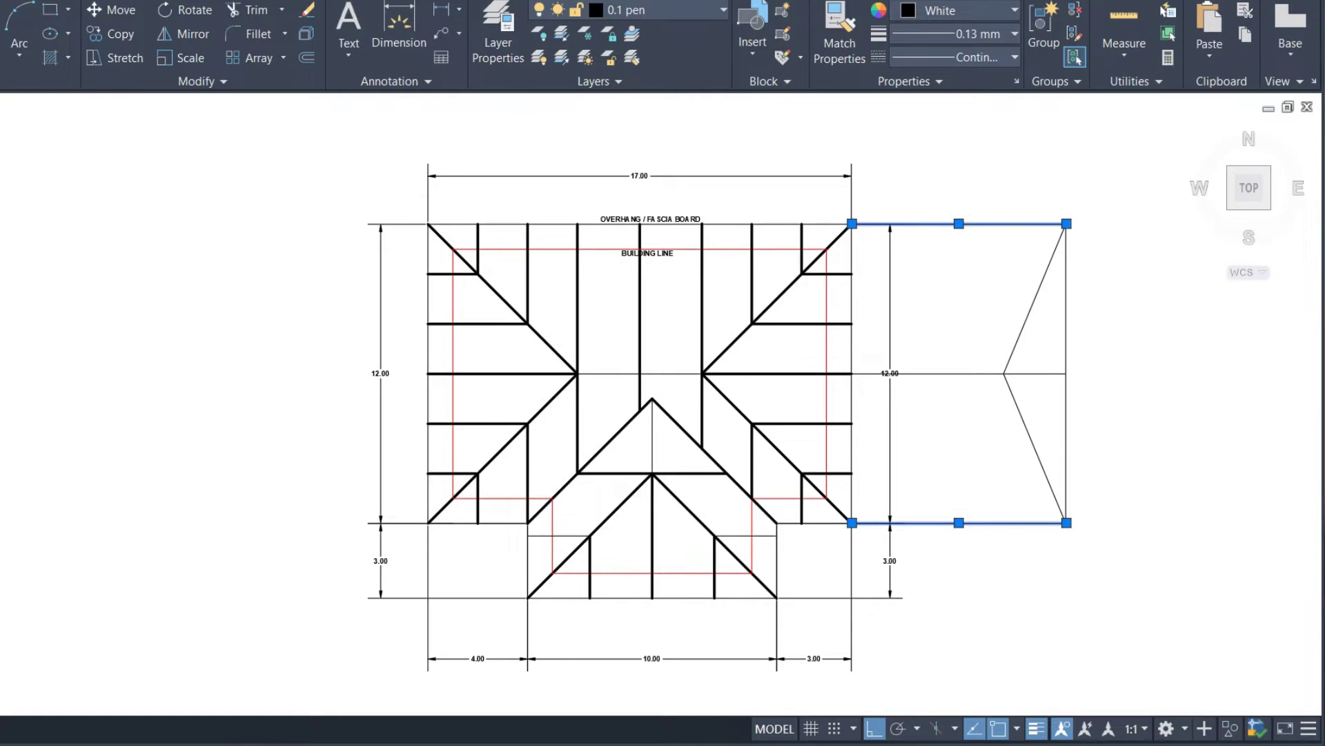
{"action": "key", "text": "Delete"}
{"action": "type", "text": "tr"}
{"action": "key", "text": "Return"}
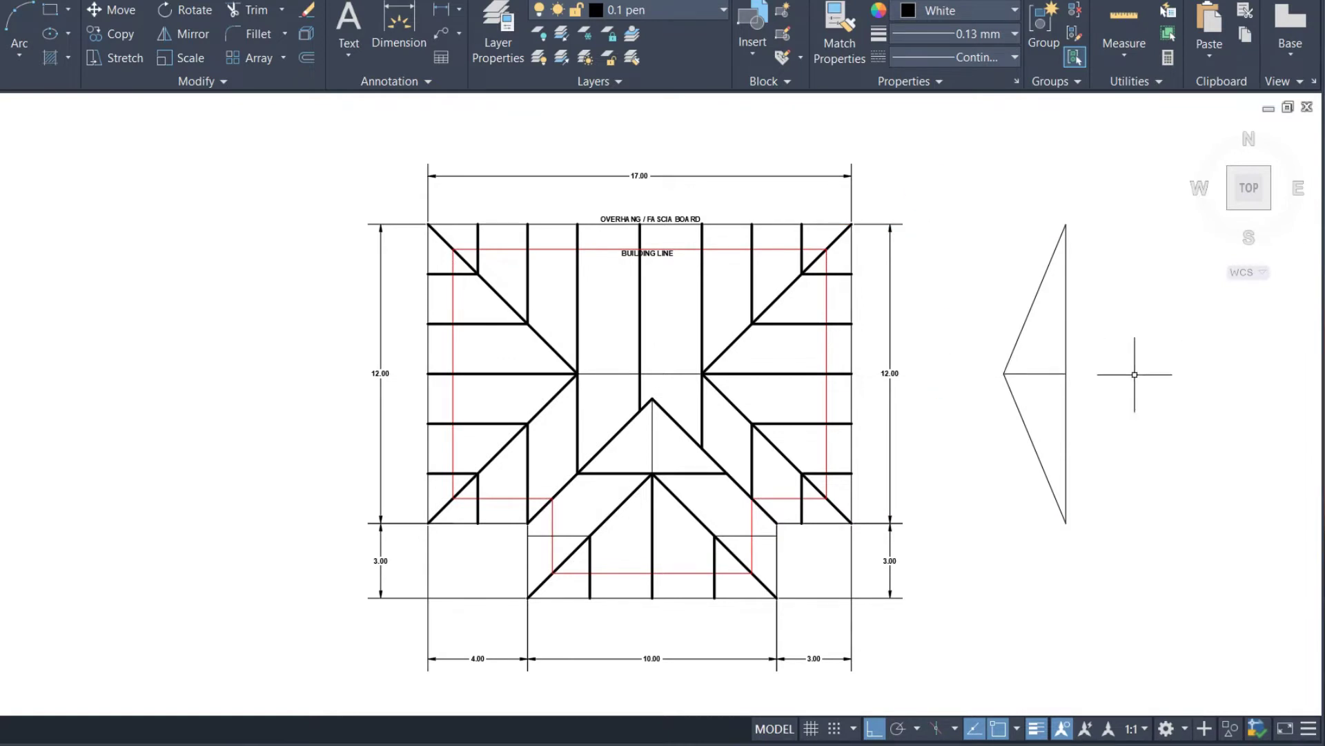
{"action": "left_click_drag", "start_coordinate": [1208, 535], "coordinate": [993, 297]}
Step: Move the truss triangle slightly further left
{"action": "key", "text": "Return"}
{"action": "left_click", "coordinate": [1205, 445]}
{"action": "left_click", "coordinate": [1142, 447]}
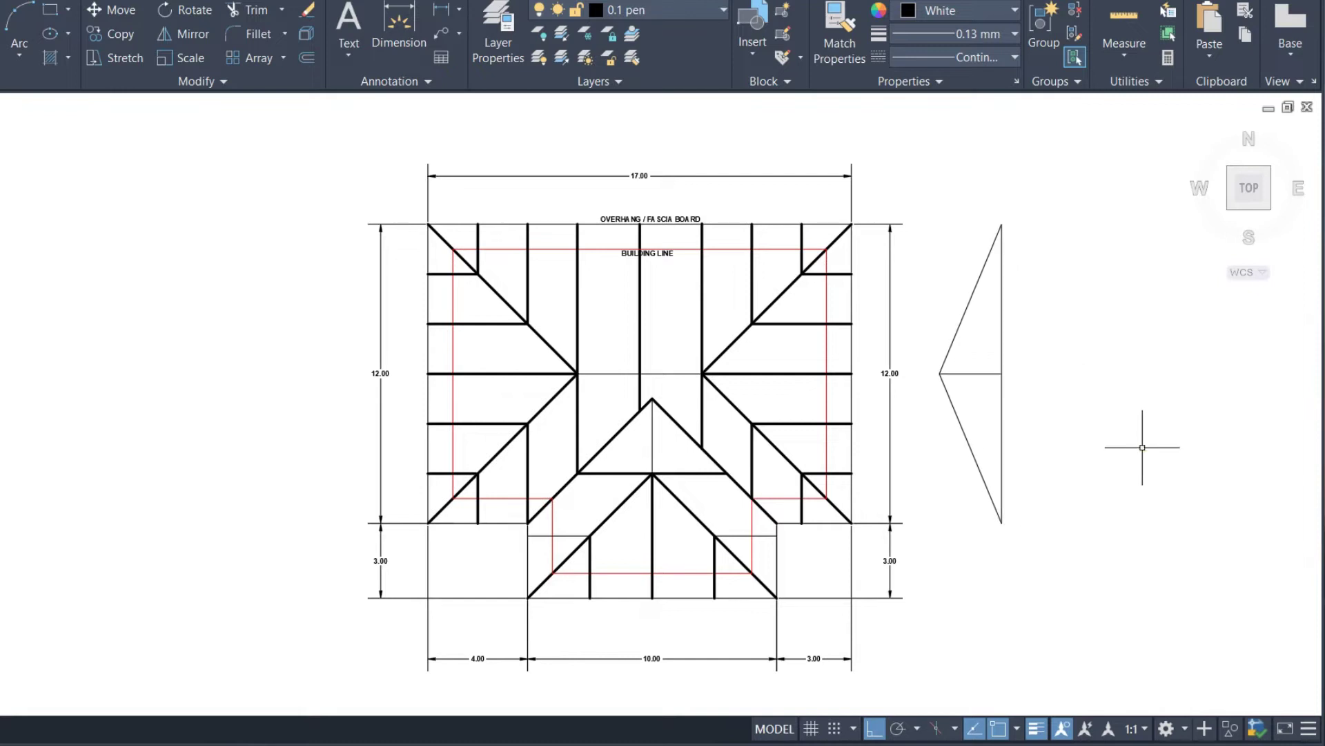
{"action": "type", "text": "O"}
Step: Offset the middle line at 1-unit spacing: three copies above and four below
{"action": "key", "text": "Return"}
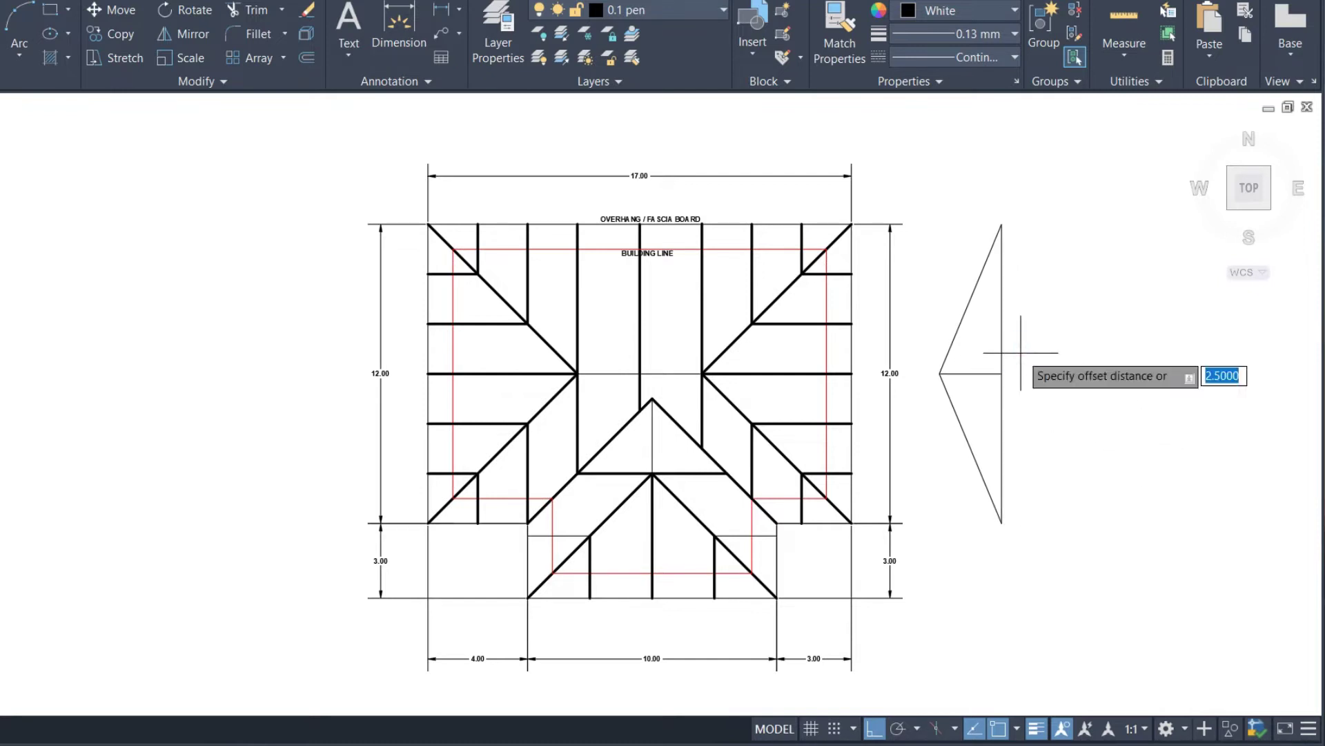
{"action": "key", "text": "Return"}
{"action": "left_click", "coordinate": [970, 373]}
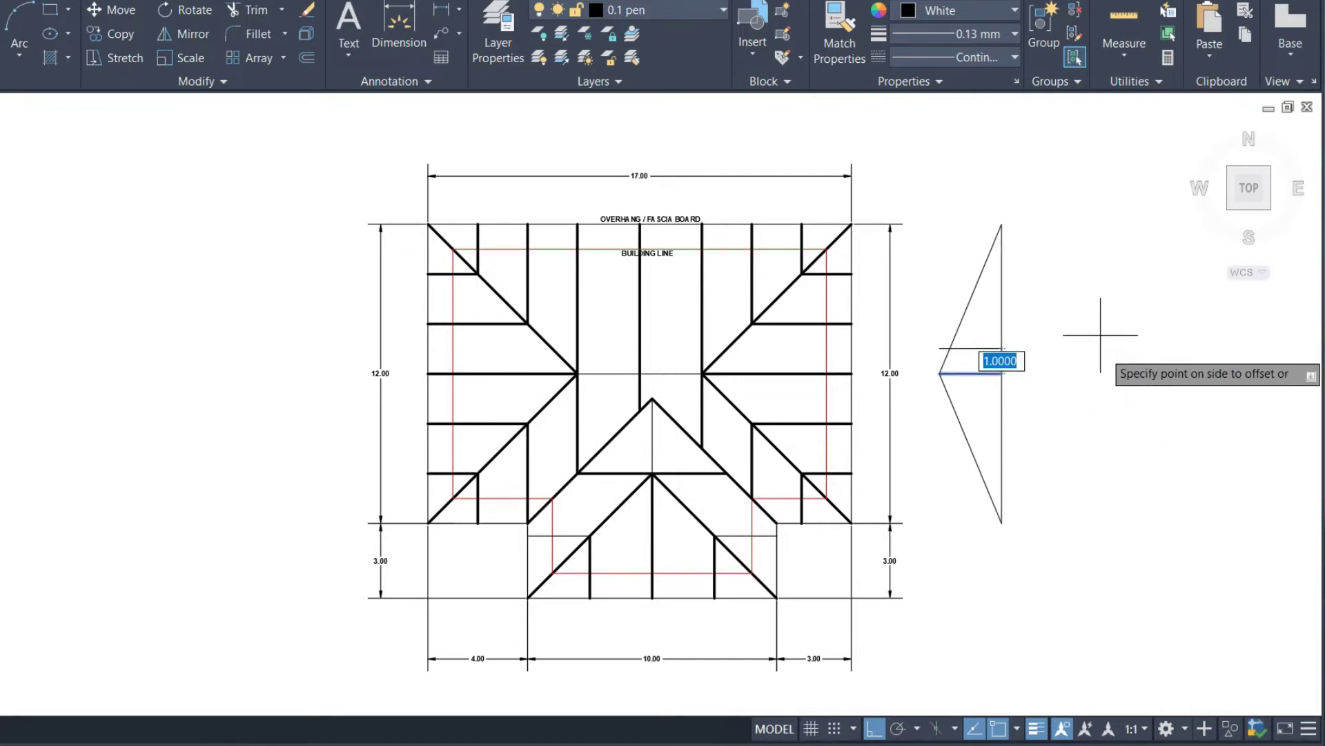
{"action": "key", "text": "m"}
{"action": "key", "text": "Return"}
{"action": "left_click", "coordinate": [1042, 290]}
{"action": "left_click", "coordinate": [1039, 276]}
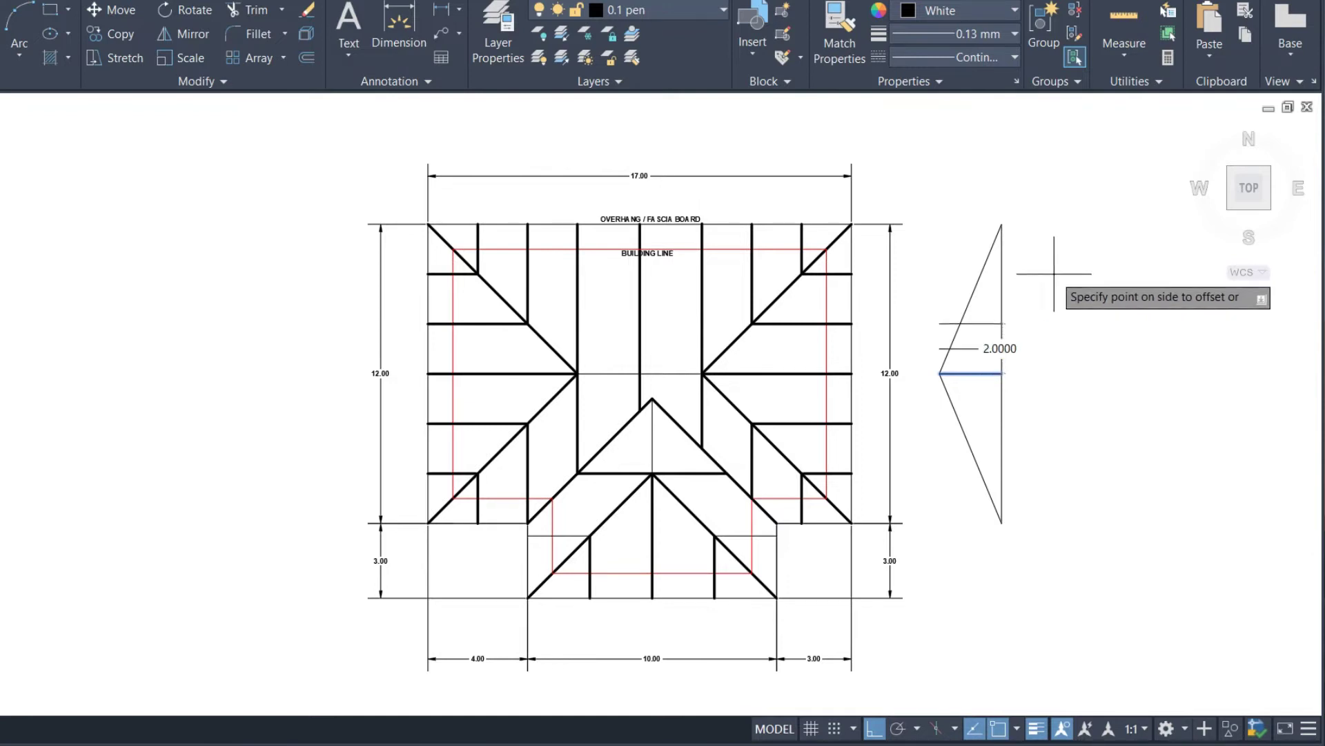
{"action": "left_click", "coordinate": [1049, 242]}
{"action": "left_click", "coordinate": [1042, 397]}
{"action": "left_click", "coordinate": [1025, 425]}
{"action": "left_click", "coordinate": [1049, 449]}
{"action": "left_click", "coordinate": [1060, 478]}
{"action": "key", "text": "Escape"}
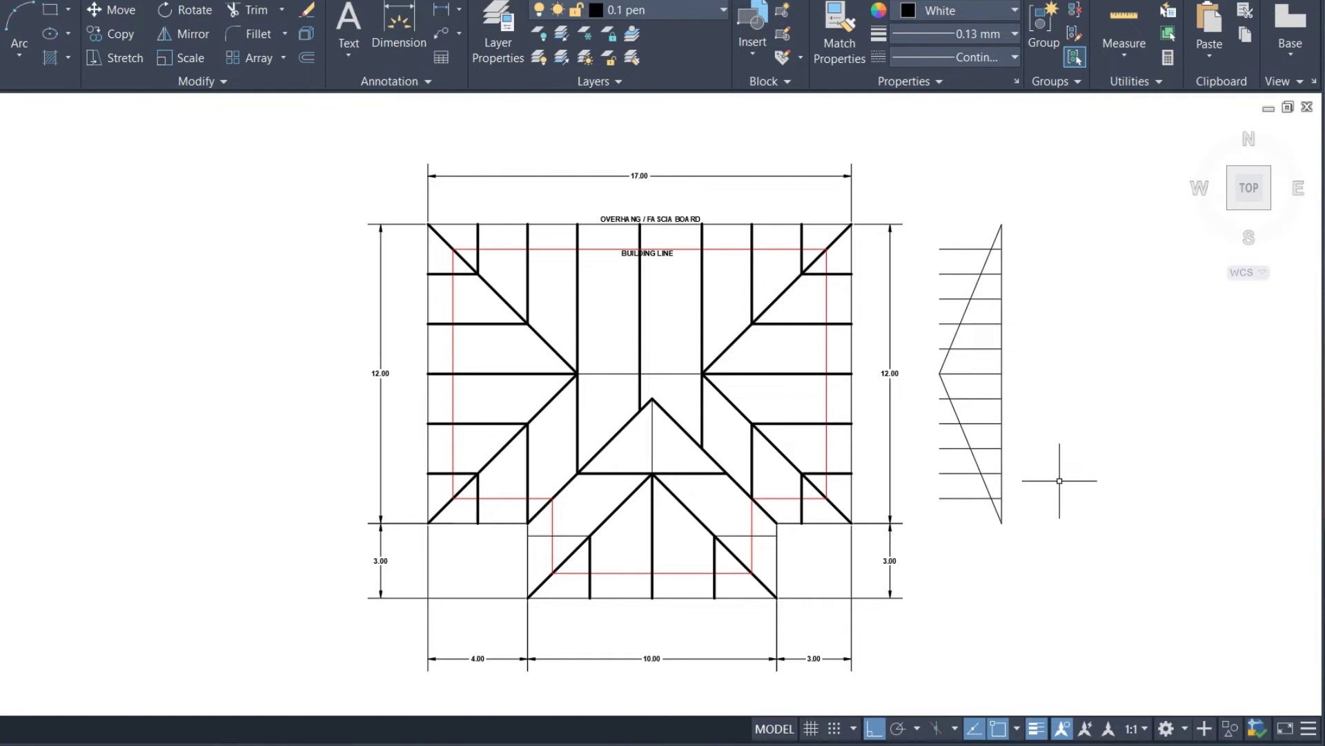
Step: Trim the new horizontal lines back to the triangle's sloped edges
{"action": "type", "text": "tr"}
{"action": "key", "text": "Return"}
{"action": "mouse_move", "coordinate": [947, 511]}
{"action": "left_mouse_down"}
{"action": "mouse_move", "coordinate": [918, 428]}
{"action": "mouse_move", "coordinate": [959, 388]}
{"action": "left_mouse_up"}
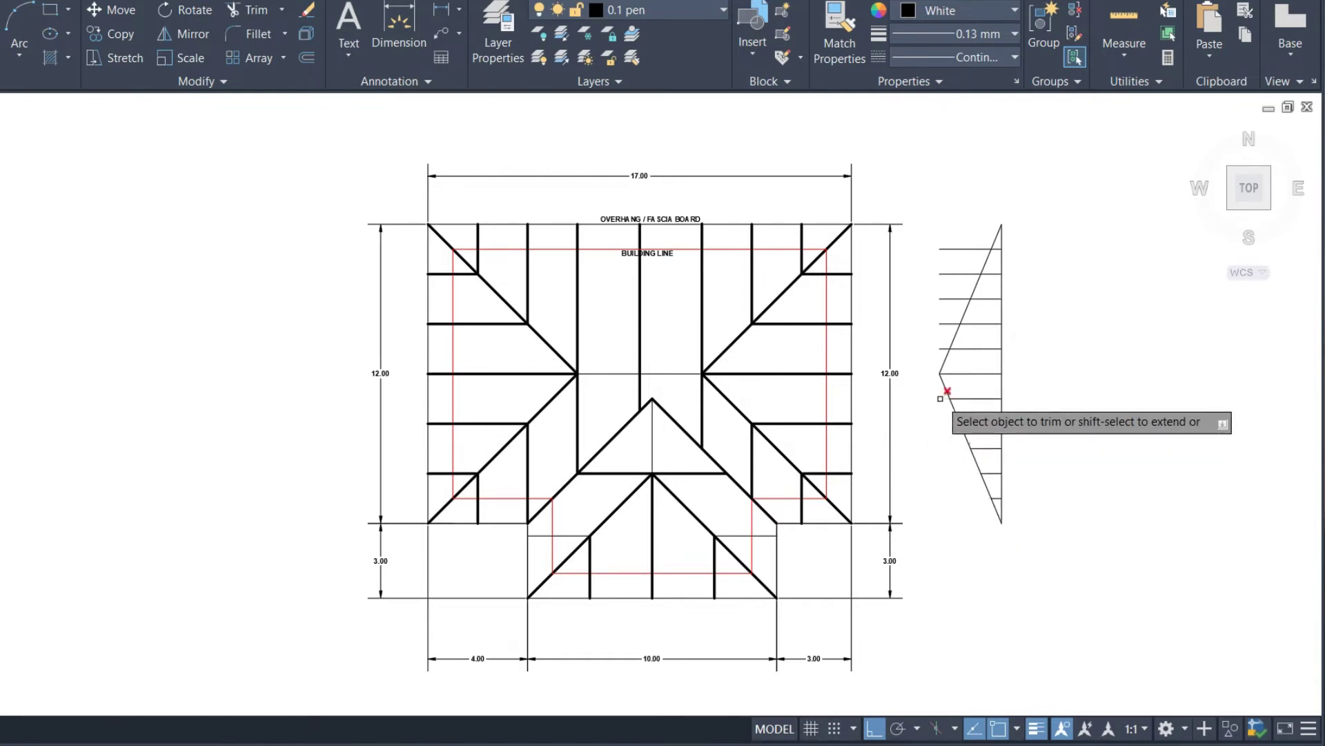
{"action": "left_click", "coordinate": [938, 376]}
{"action": "left_click", "coordinate": [928, 207]}
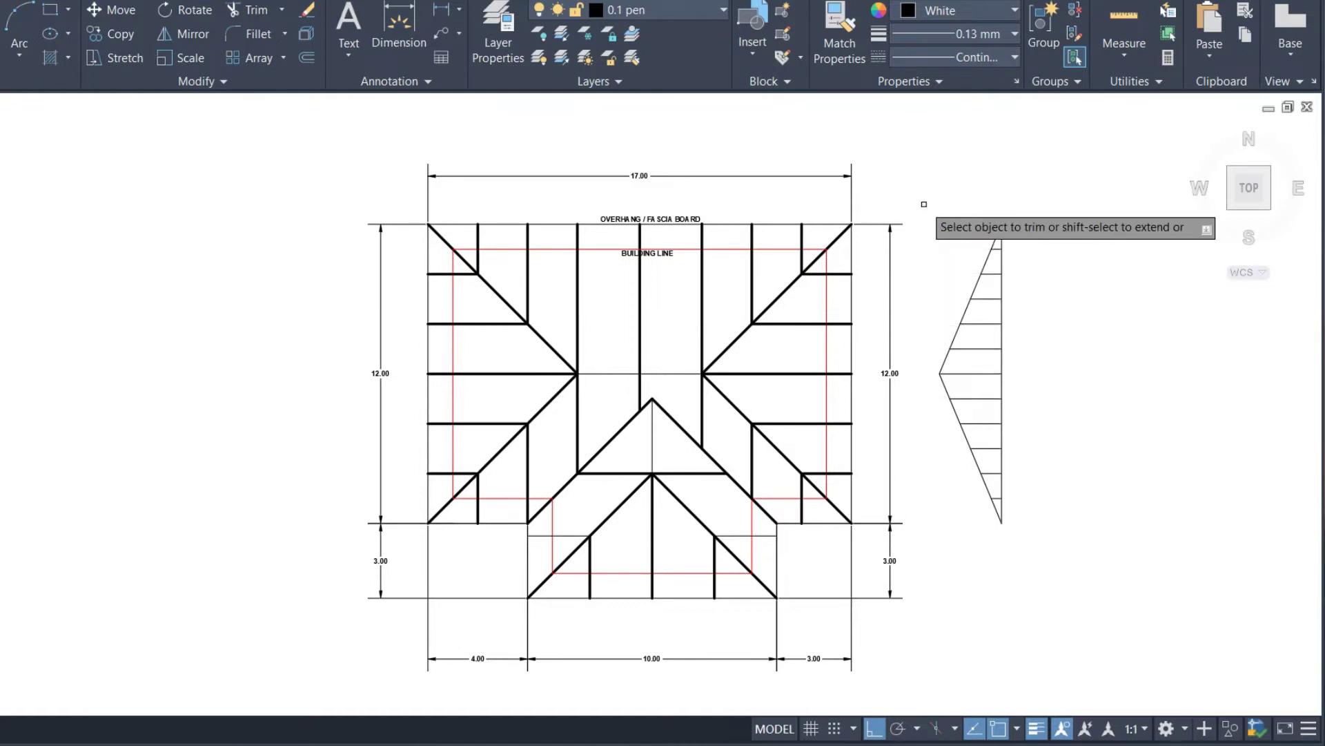
{"action": "type", "text": "L"}
{"action": "key", "text": "Return"}
{"action": "scroll", "coordinate": [1022, 318], "scroll_direction": "up", "scroll_amount": 4}
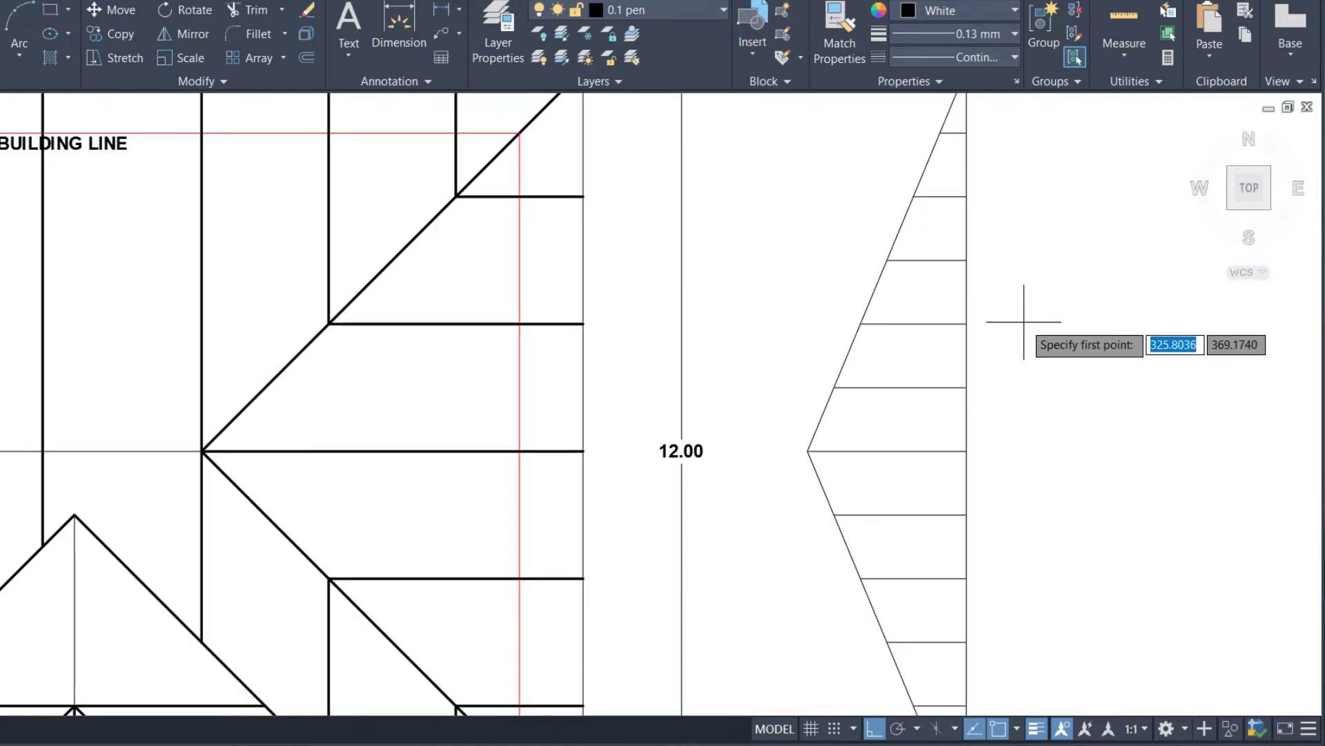
Step: Draw five diagonal web lines zig-zagging from the vertical edge through the triangle's upper half
{"action": "left_click", "coordinate": [966, 451]}
{"action": "left_click", "coordinate": [835, 386]}
{"action": "key", "text": "Return"}
{"action": "key", "text": "Return"}
{"action": "left_click", "coordinate": [966, 388]}
{"action": "left_click", "coordinate": [861, 323]}
{"action": "key", "text": "Return"}
{"action": "key", "text": "Return"}
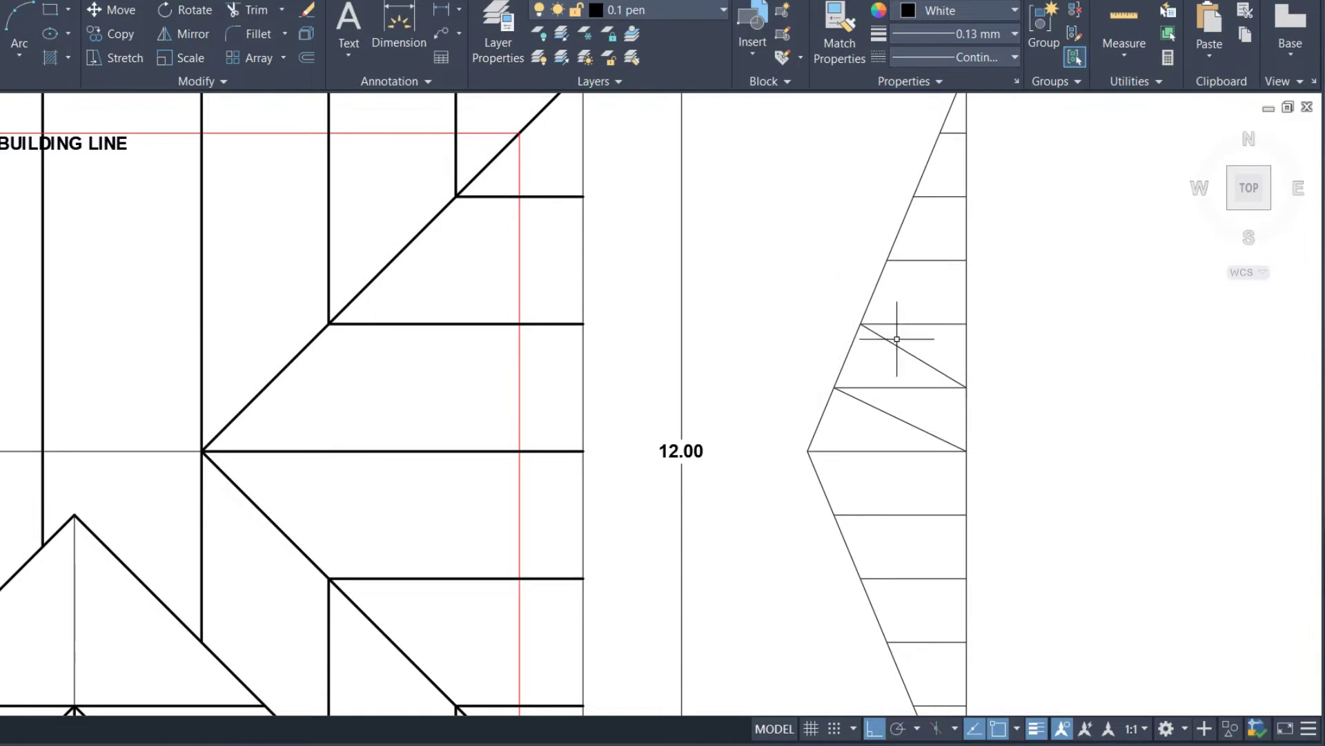
{"action": "left_click", "coordinate": [967, 324]}
{"action": "left_click", "coordinate": [888, 259]}
{"action": "key", "text": "Return"}
{"action": "key", "text": "Return"}
{"action": "left_click", "coordinate": [966, 259]}
{"action": "left_click", "coordinate": [914, 196]}
{"action": "key", "text": "Return"}
{"action": "key", "text": "Return"}
{"action": "left_click", "coordinate": [966, 196]}
{"action": "left_click", "coordinate": [941, 131]}
{"action": "key", "text": "Return"}
{"action": "key", "text": "Return"}
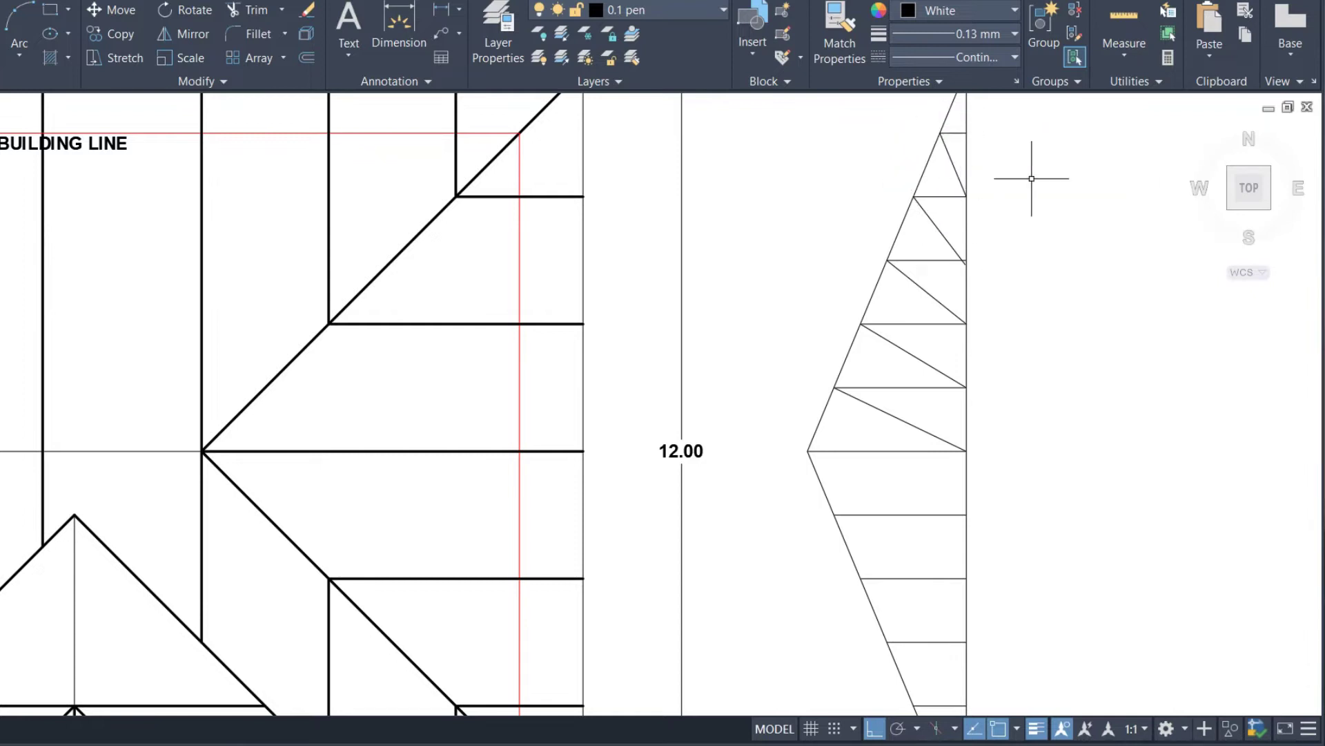
{"action": "scroll", "coordinate": [1032, 207], "scroll_direction": "down", "scroll_amount": 4}
{"action": "scroll", "coordinate": [1035, 283], "scroll_direction": "up", "scroll_amount": 6}
Step: Draw the diagonal web lines through the lower half, ending at the triangle's bottom
{"action": "left_click", "coordinate": [907, 286]}
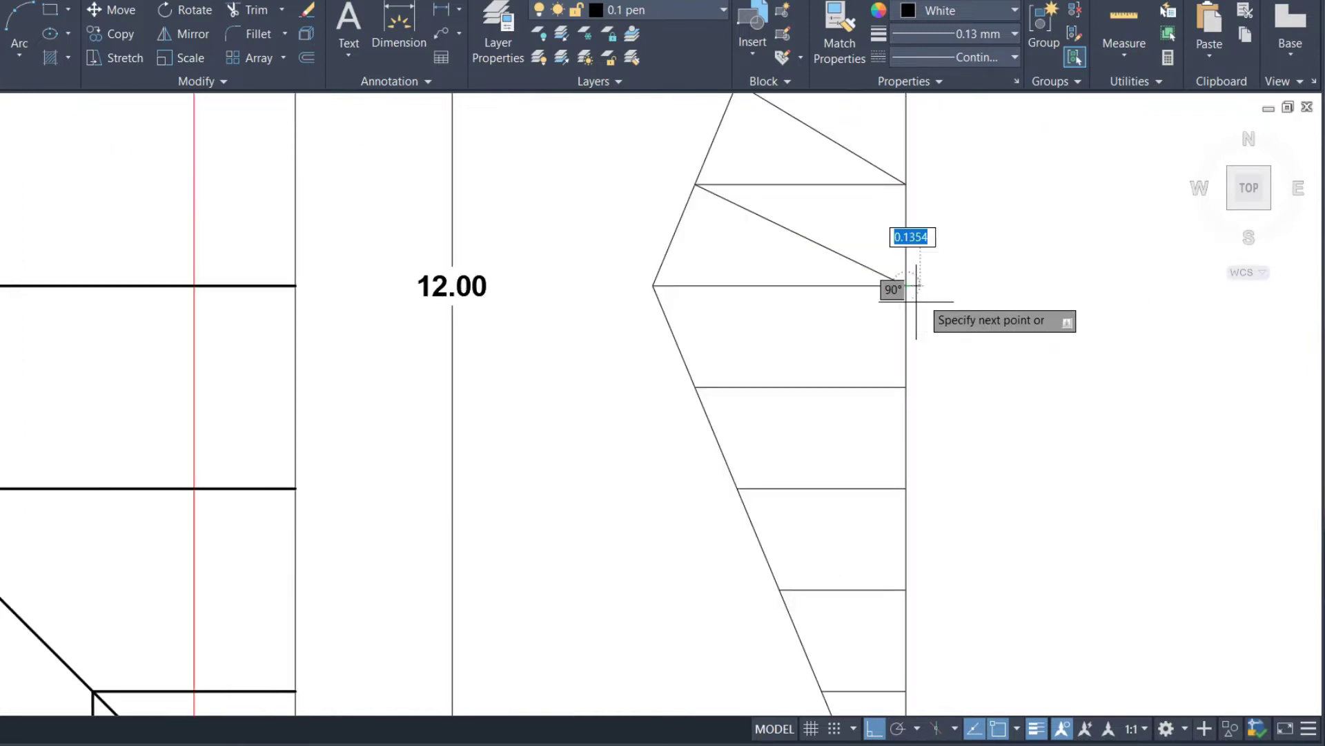
{"action": "left_click", "coordinate": [695, 387]}
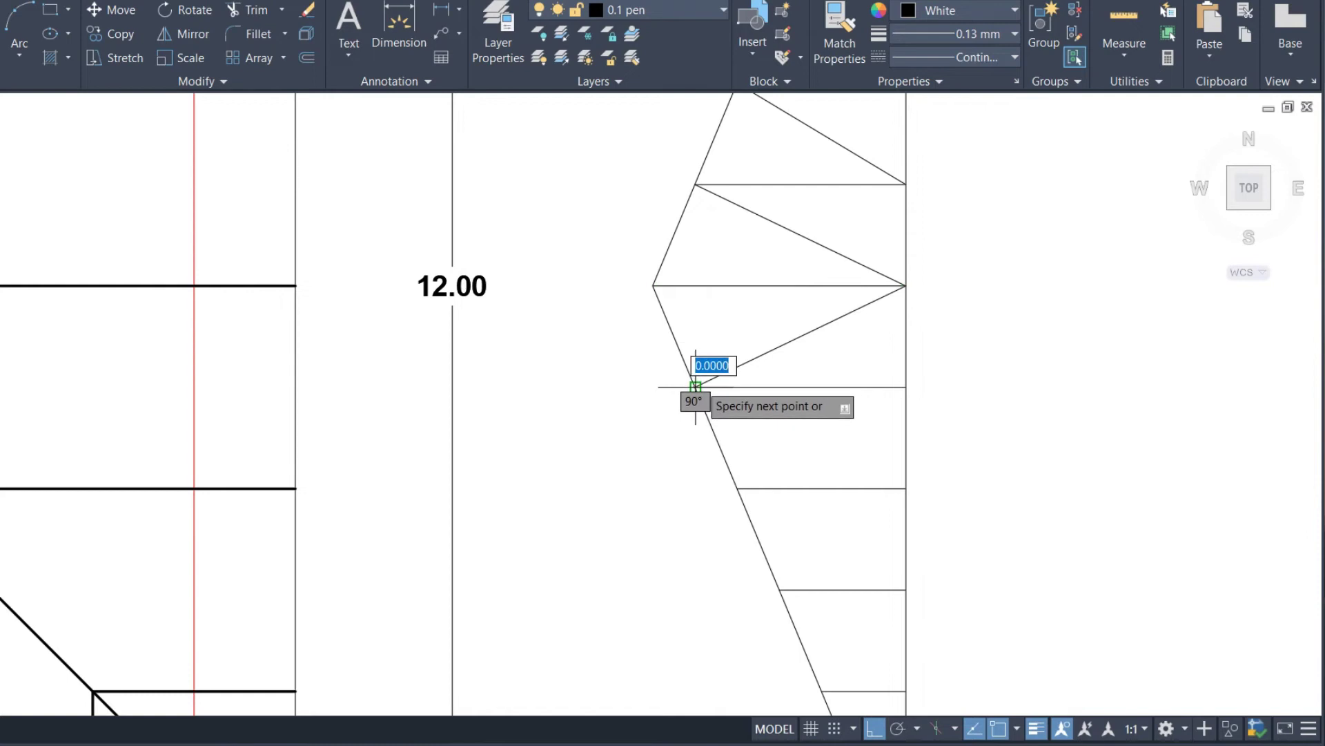
{"action": "key", "text": "Return"}
{"action": "key", "text": "Return"}
{"action": "left_click", "coordinate": [906, 386]}
{"action": "left_click", "coordinate": [737, 487]}
{"action": "left_click", "coordinate": [905, 487]}
{"action": "left_click", "coordinate": [780, 589]}
{"action": "key", "text": "Return"}
{"action": "scroll", "coordinate": [858, 539], "scroll_direction": "down", "scroll_amount": 4}
{"action": "scroll", "coordinate": [858, 540], "scroll_direction": "up", "scroll_amount": 2}
{"action": "key", "text": "Return"}
{"action": "left_click", "coordinate": [885, 508]}
{"action": "key", "text": "Return"}
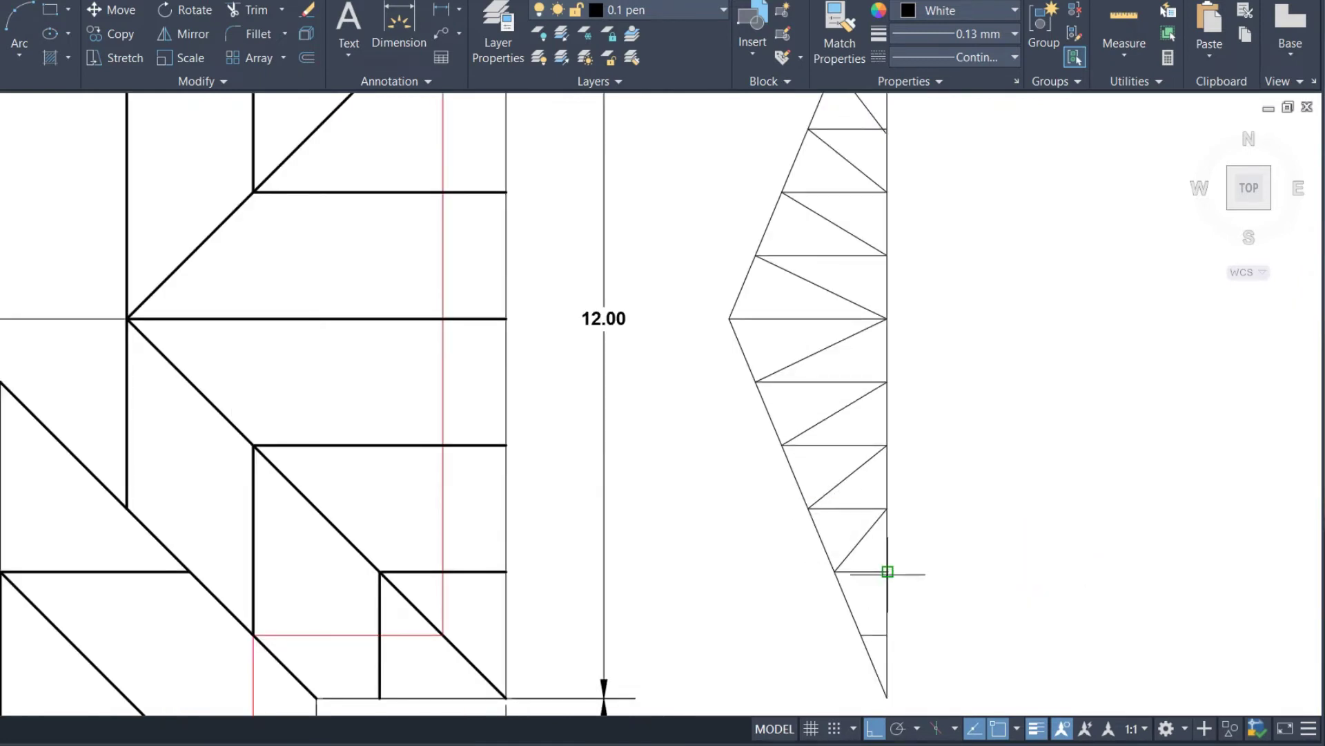
{"action": "left_click", "coordinate": [863, 635]}
{"action": "key", "text": "Escape"}
{"action": "scroll", "coordinate": [989, 586], "scroll_direction": "down", "scroll_amount": 4}
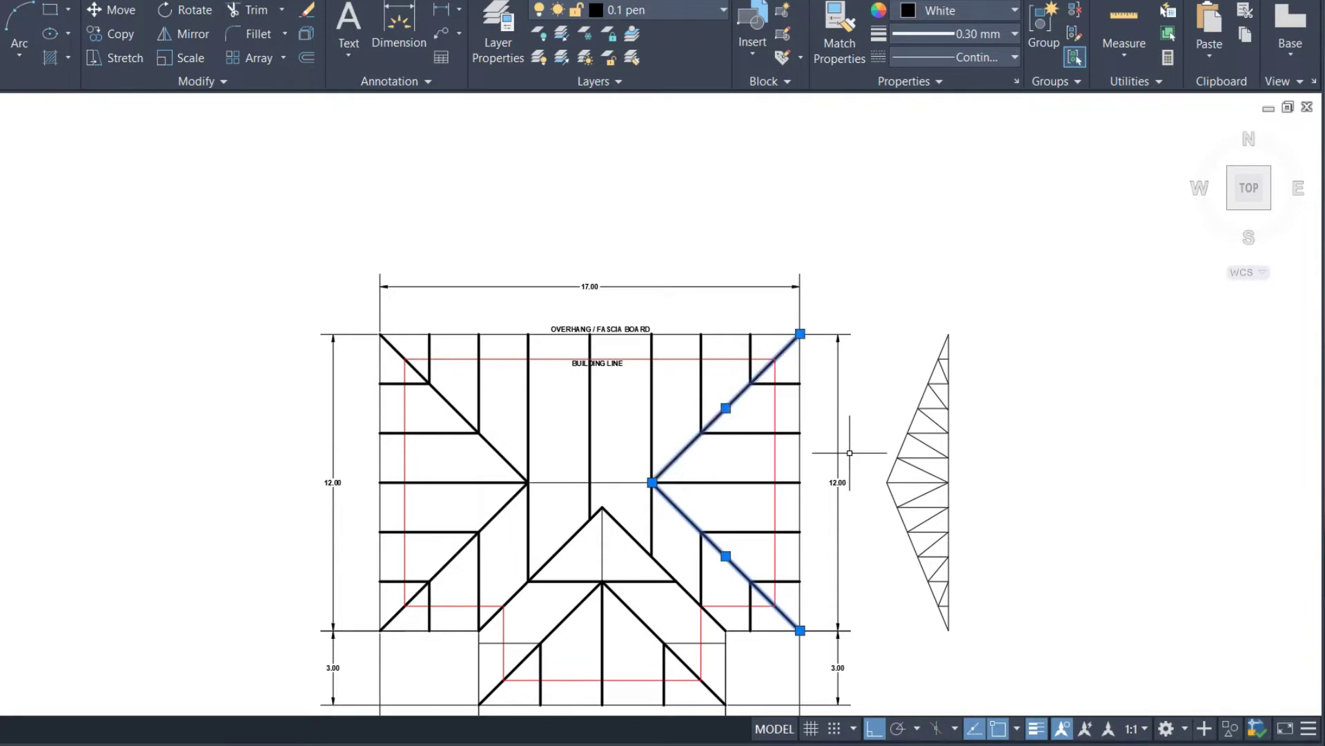
Step: Copy the right-hand hip lines to a spot left of the plan
{"action": "type", "text": "Co"}
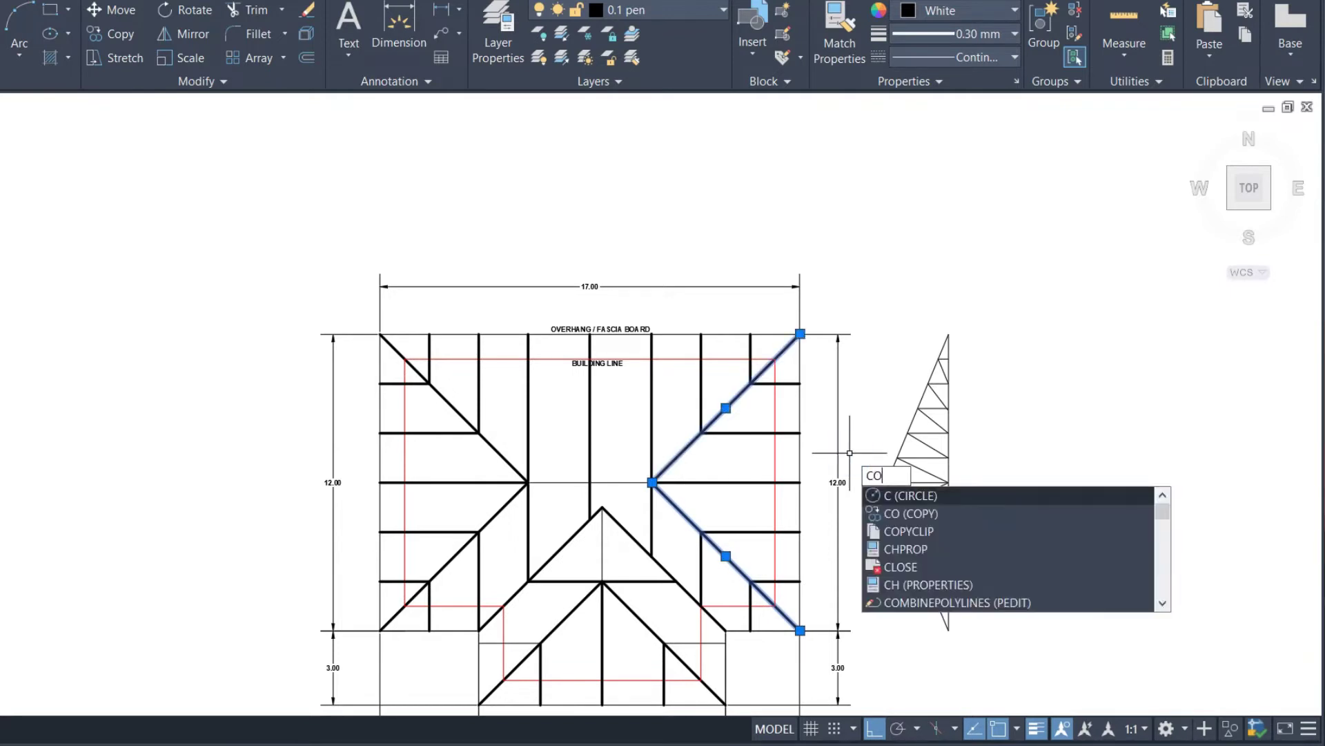
{"action": "key", "text": "Return"}
{"action": "scroll", "coordinate": [918, 433], "scroll_direction": "down", "scroll_amount": 2}
{"action": "left_click", "coordinate": [804, 277]}
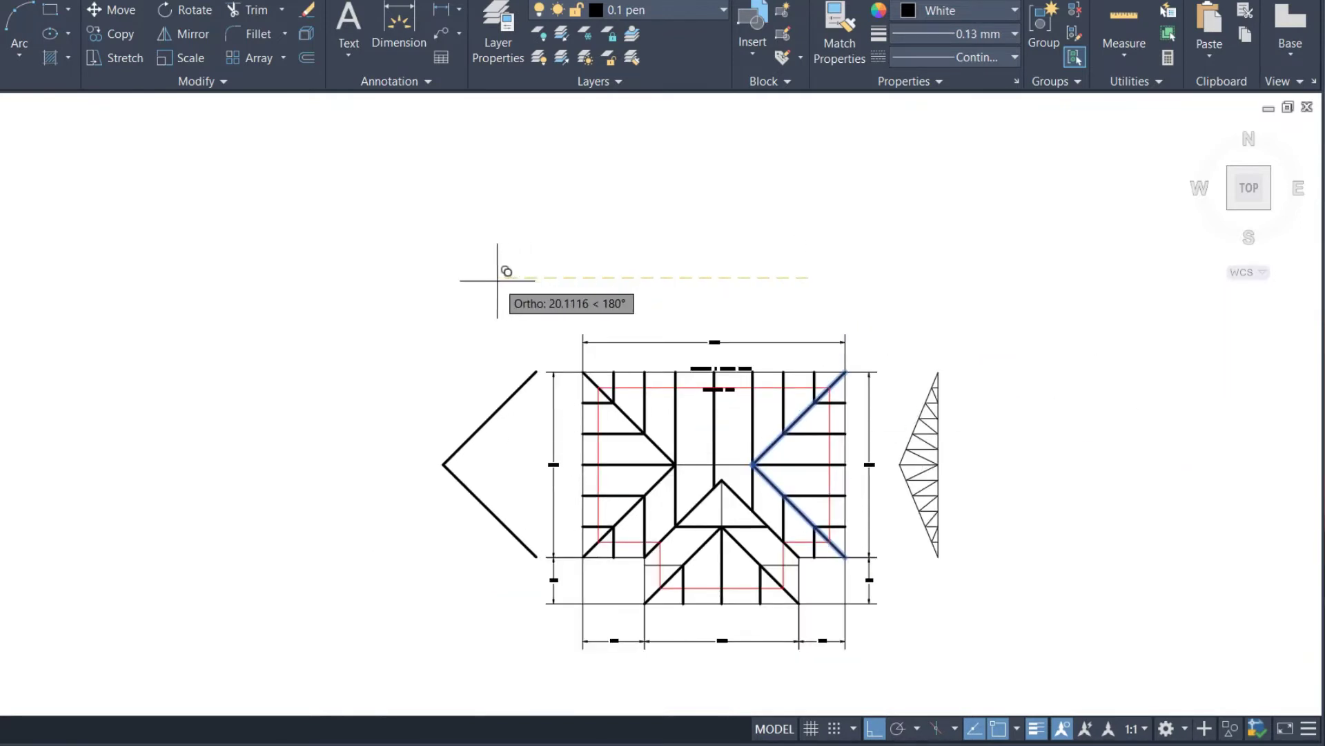
{"action": "left_click", "coordinate": [502, 267]}
Step: Set the copied hip lines' lineweight to 0.13 mm
{"action": "left_click_drag", "start_coordinate": [458, 548], "coordinate": [413, 381]}
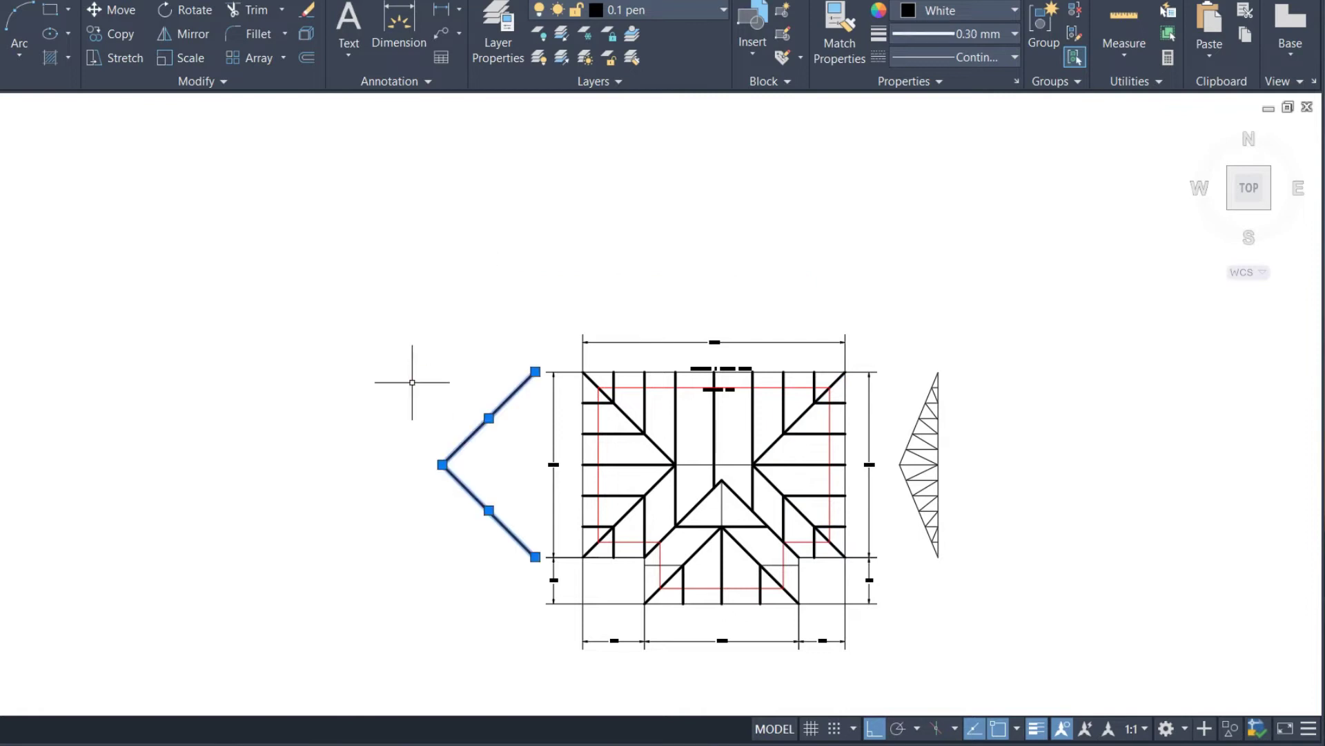
{"action": "left_click", "coordinate": [931, 34]}
{"action": "scroll", "coordinate": [950, 78], "scroll_direction": "up", "scroll_amount": 1}
{"action": "scroll", "coordinate": [951, 80], "scroll_direction": "up", "scroll_amount": 1}
{"action": "scroll", "coordinate": [952, 85], "scroll_direction": "up", "scroll_amount": 1}
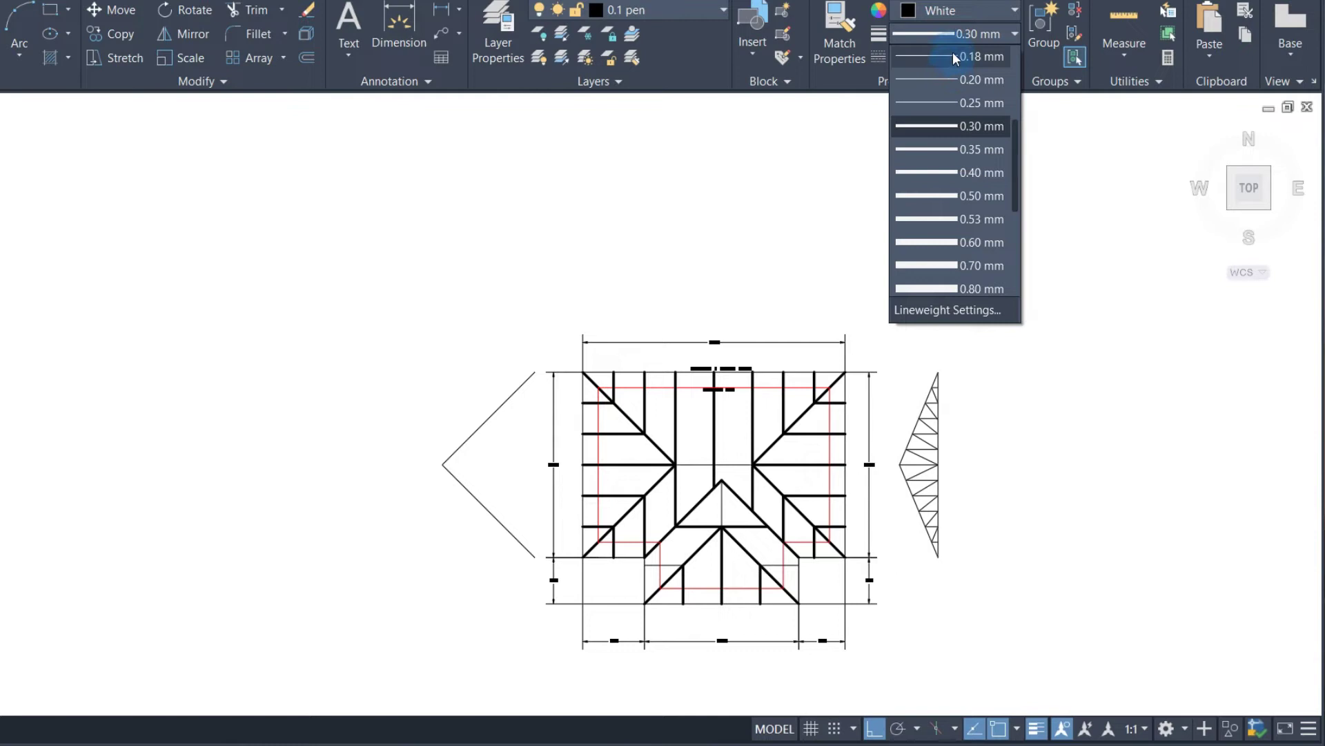
{"action": "scroll", "coordinate": [955, 78], "scroll_direction": "up", "scroll_amount": 2}
{"action": "left_click", "coordinate": [953, 80]}
{"action": "key", "text": "Escape"}
{"action": "scroll", "coordinate": [518, 477], "scroll_direction": "up", "scroll_amount": 2}
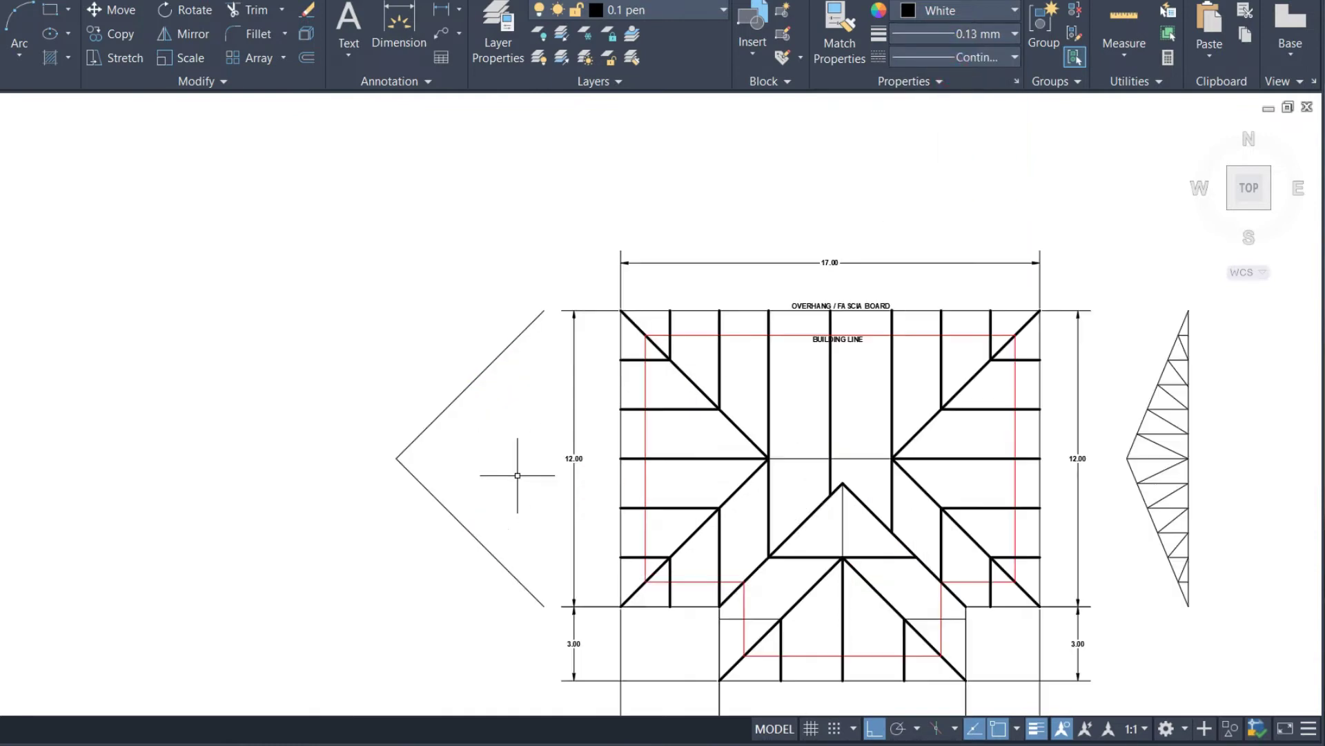
Step: Offset the lower-left diagonal upward and draw a closing edge to form the triangle
{"action": "key", "text": "Return"}
{"action": "left_click", "coordinate": [428, 492]}
{"action": "left_click", "coordinate": [446, 453]}
{"action": "key", "text": "Return"}
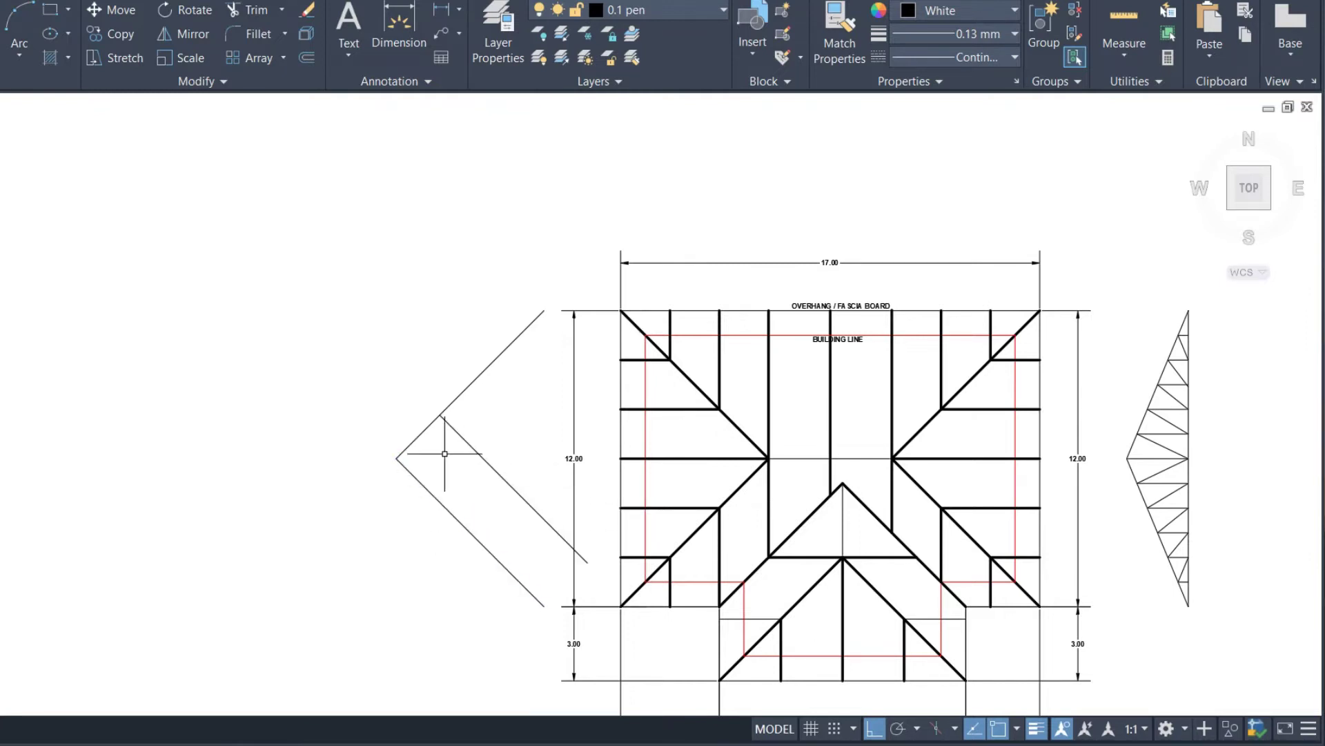
{"action": "type", "text": "L"}
{"action": "key", "text": "Return"}
{"action": "left_click", "coordinate": [441, 414]}
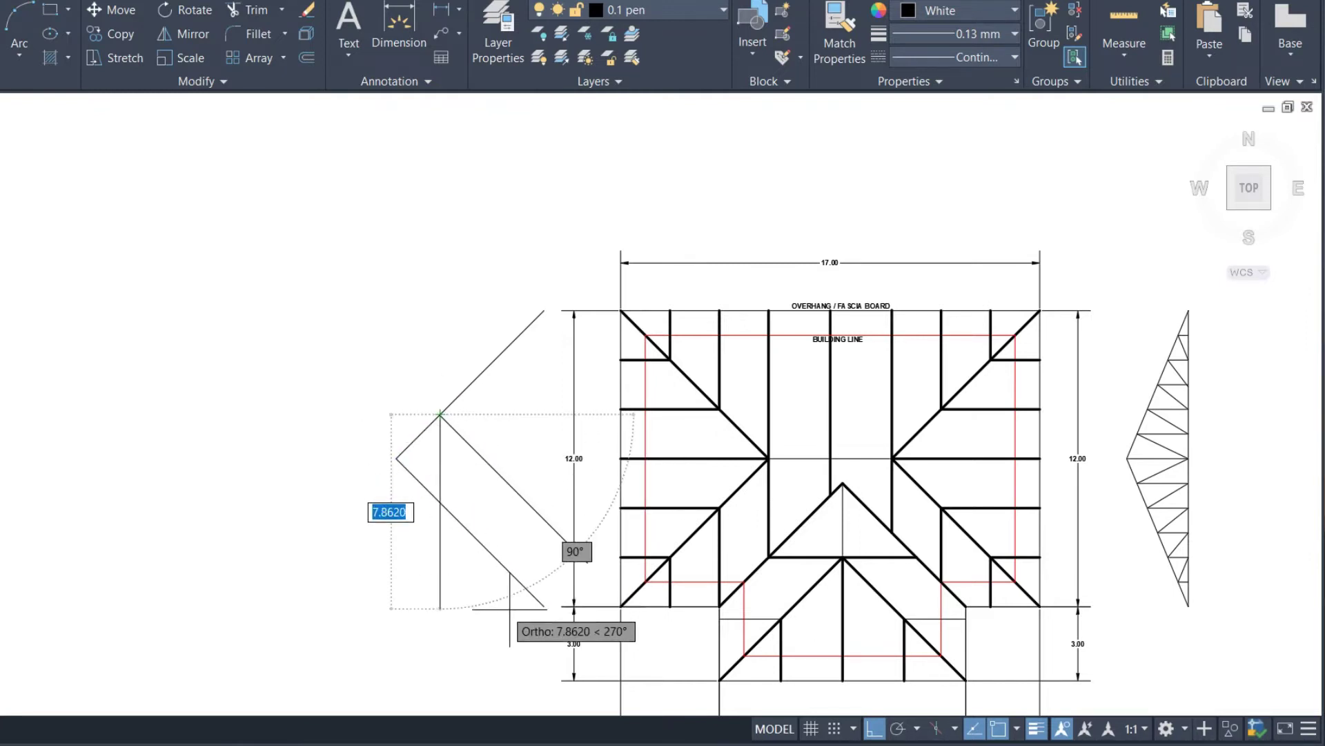
{"action": "left_click", "coordinate": [545, 607]}
{"action": "key", "text": "Return"}
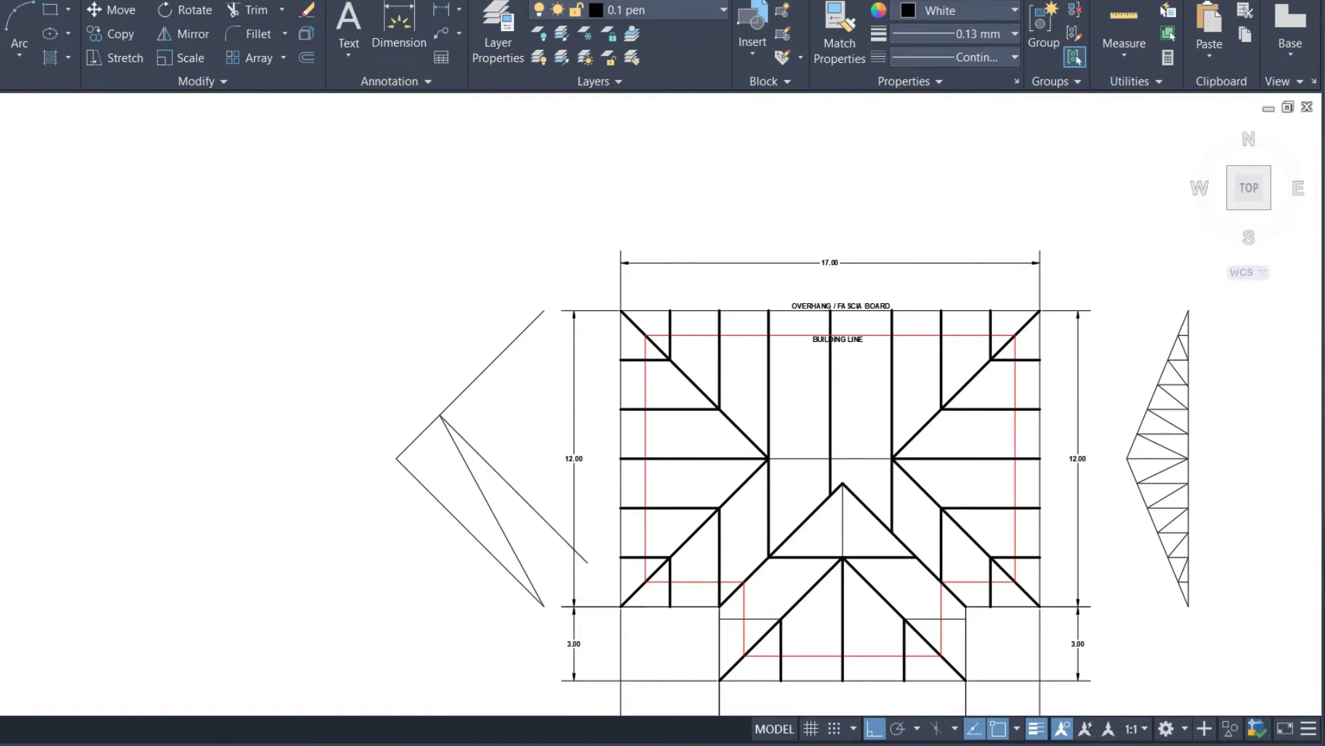
Step: Erase the leftover extra diagonal line
{"action": "type", "text": "e"}
{"action": "key", "text": "Return"}
{"action": "key", "text": "Return"}
{"action": "left_click", "coordinate": [483, 370]}
{"action": "key", "text": "Return"}
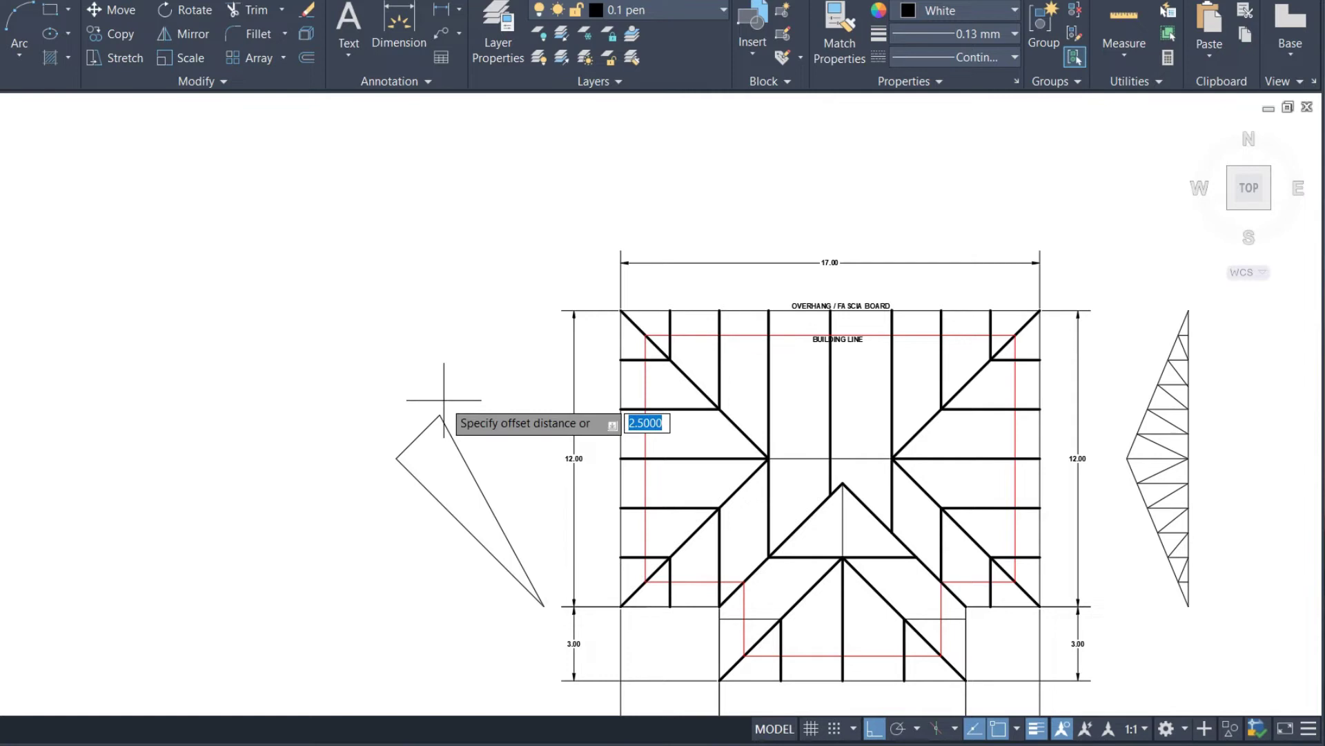
Step: Offset the triangle's upper-left edge repeatedly at 1-unit spacing
{"action": "left_click", "coordinate": [421, 436]}
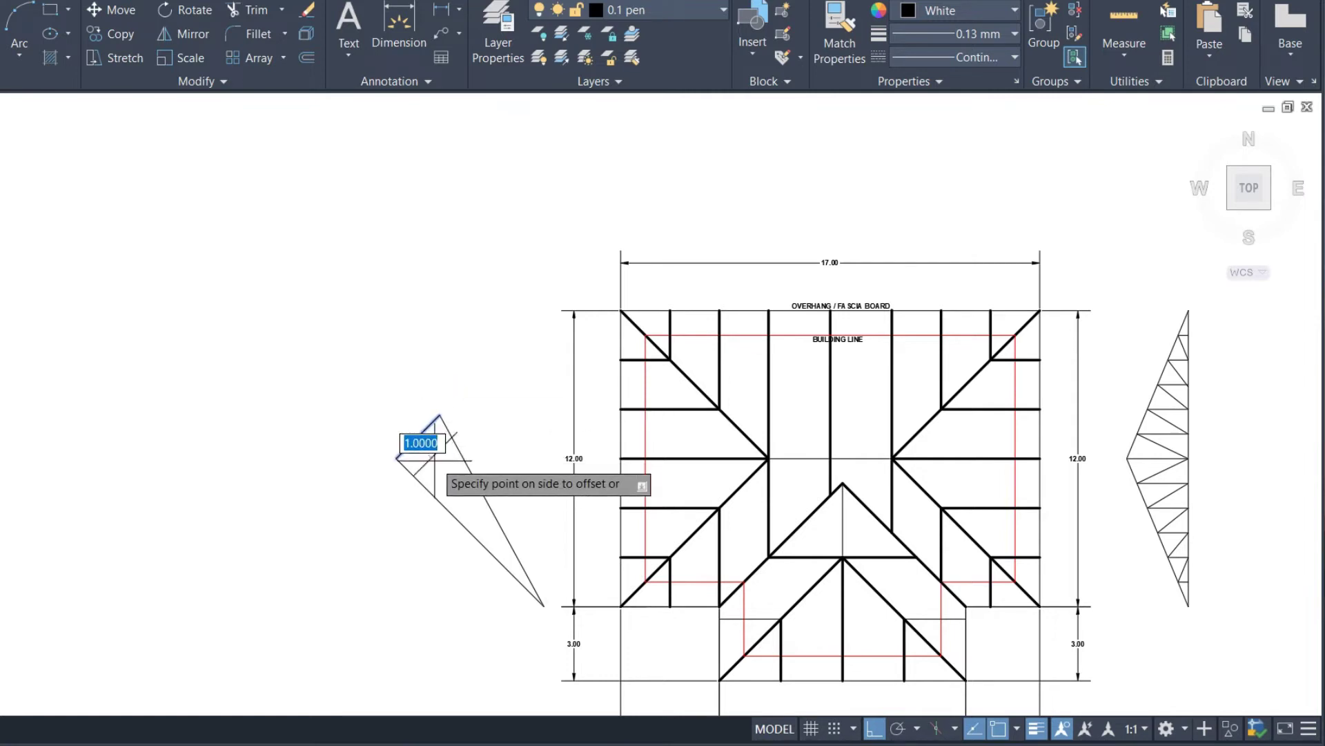
{"action": "left_click", "coordinate": [445, 573]}
{"action": "left_click", "coordinate": [449, 587]}
{"action": "left_click", "coordinate": [452, 604]}
{"action": "left_click", "coordinate": [442, 624]}
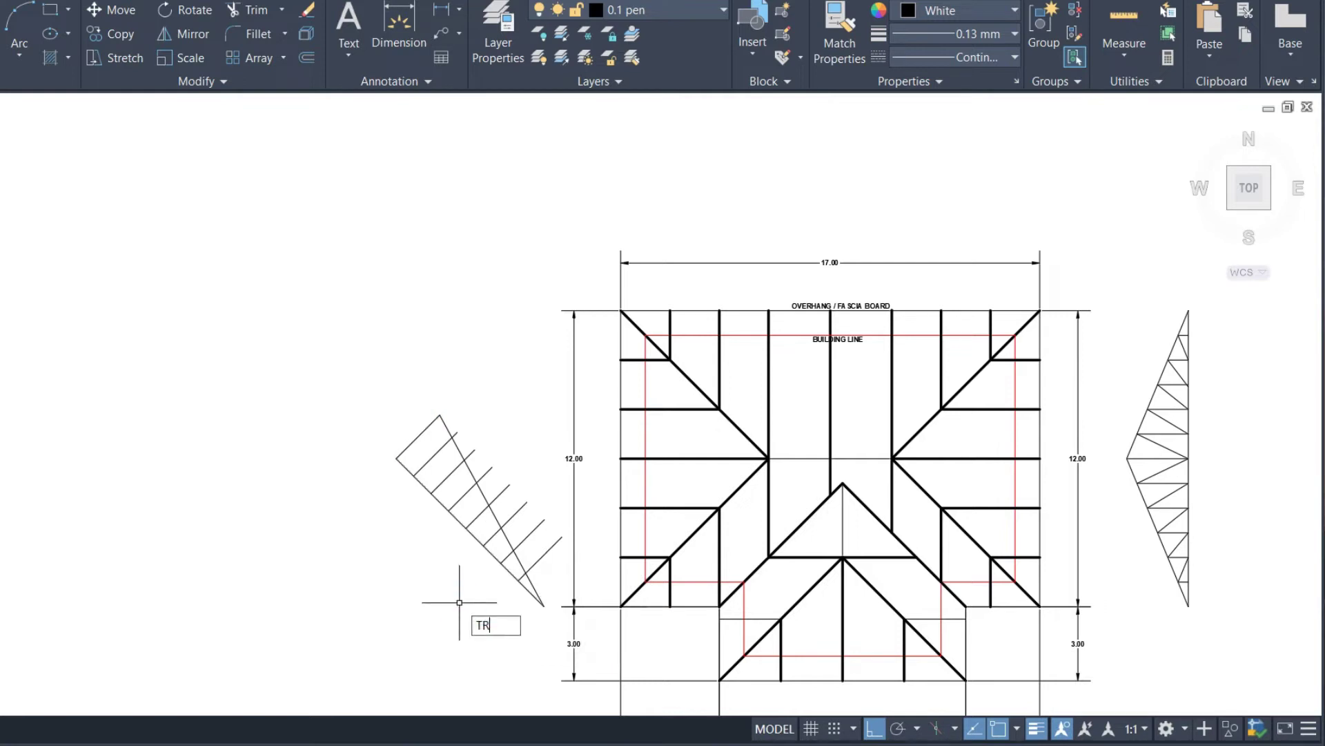
Step: Trim the new parallel lines back to the triangle's slanted edge
{"action": "key", "text": "Return"}
{"action": "left_click_drag", "start_coordinate": [548, 562], "coordinate": [520, 513]}
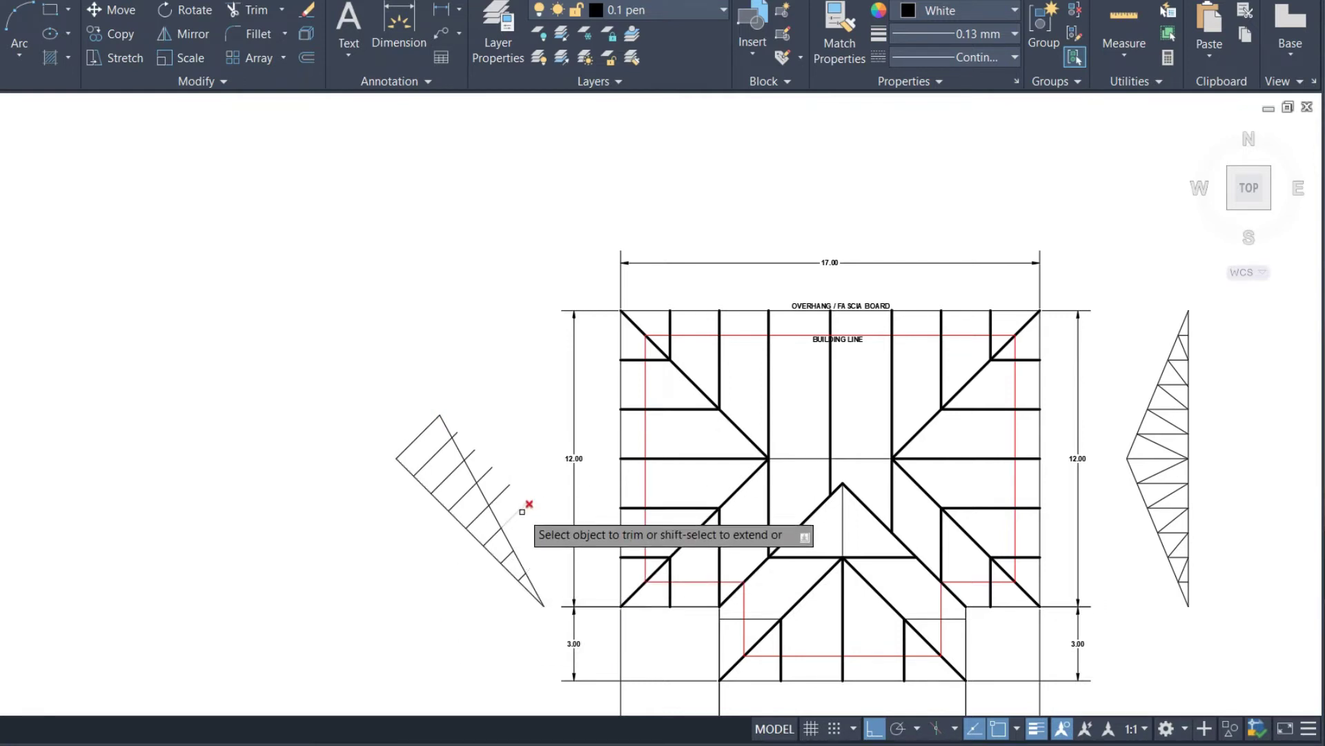
{"action": "left_click_drag", "start_coordinate": [505, 468], "coordinate": [422, 385]}
Step: Draw the first two diagonal web lines from the triangle's left corner to the slanted edge
{"action": "scroll", "coordinate": [466, 439], "scroll_direction": "up", "scroll_amount": 5}
{"action": "key", "text": "Escape"}
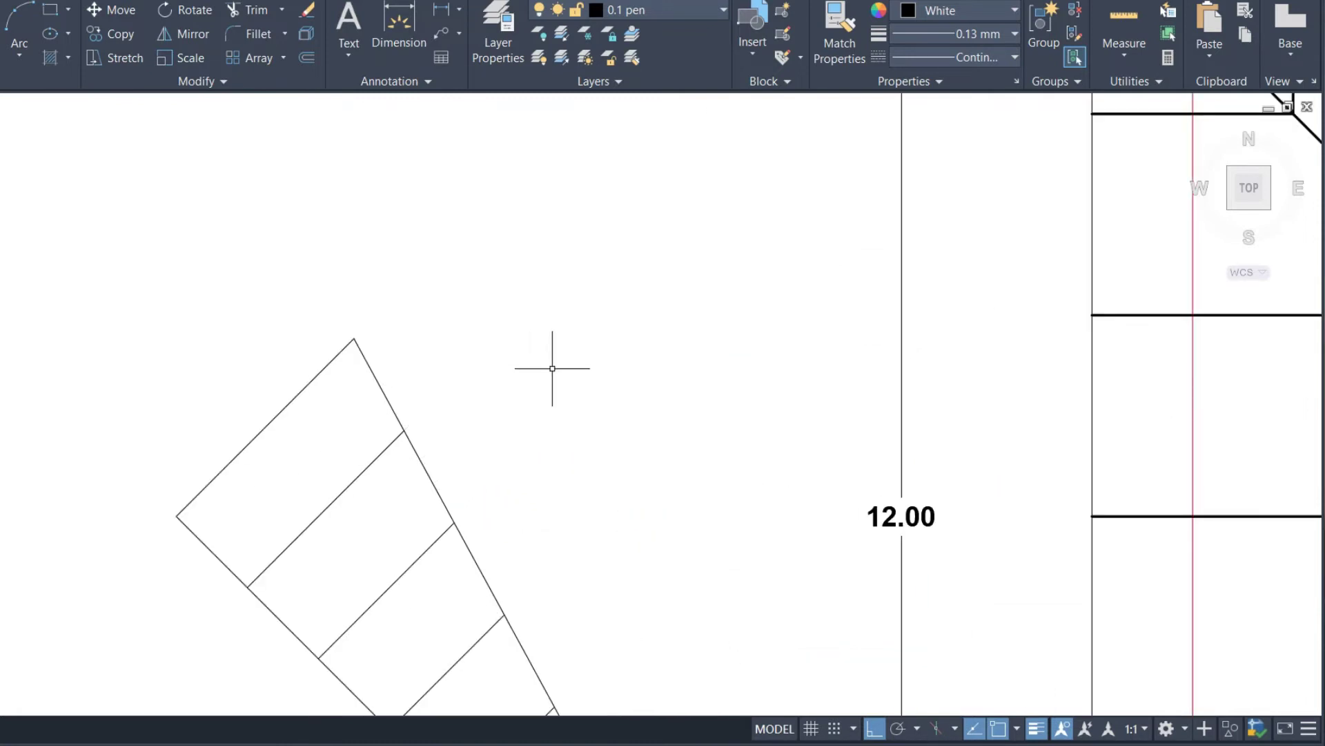
{"action": "type", "text": "l"}
{"action": "key", "text": "Return"}
{"action": "left_click", "coordinate": [177, 516]}
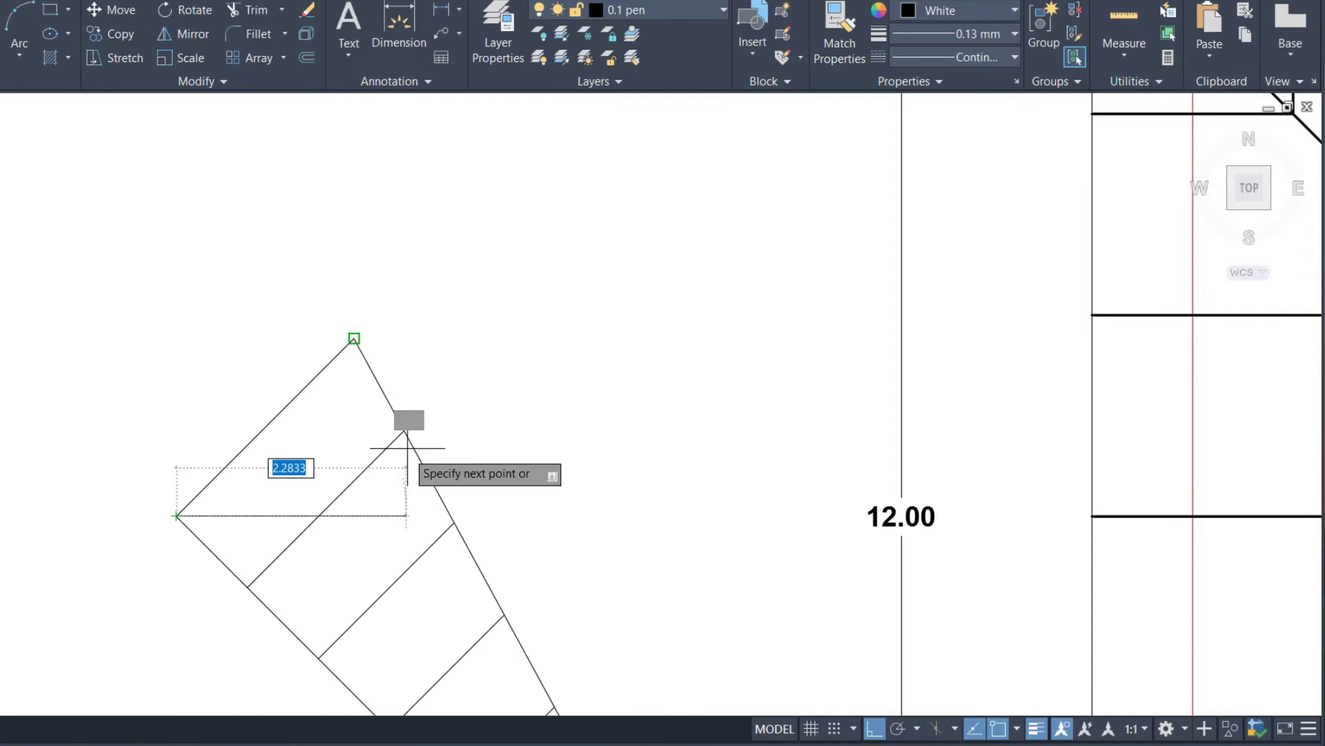
{"action": "left_click", "coordinate": [404, 430]}
{"action": "key", "text": "Escape"}
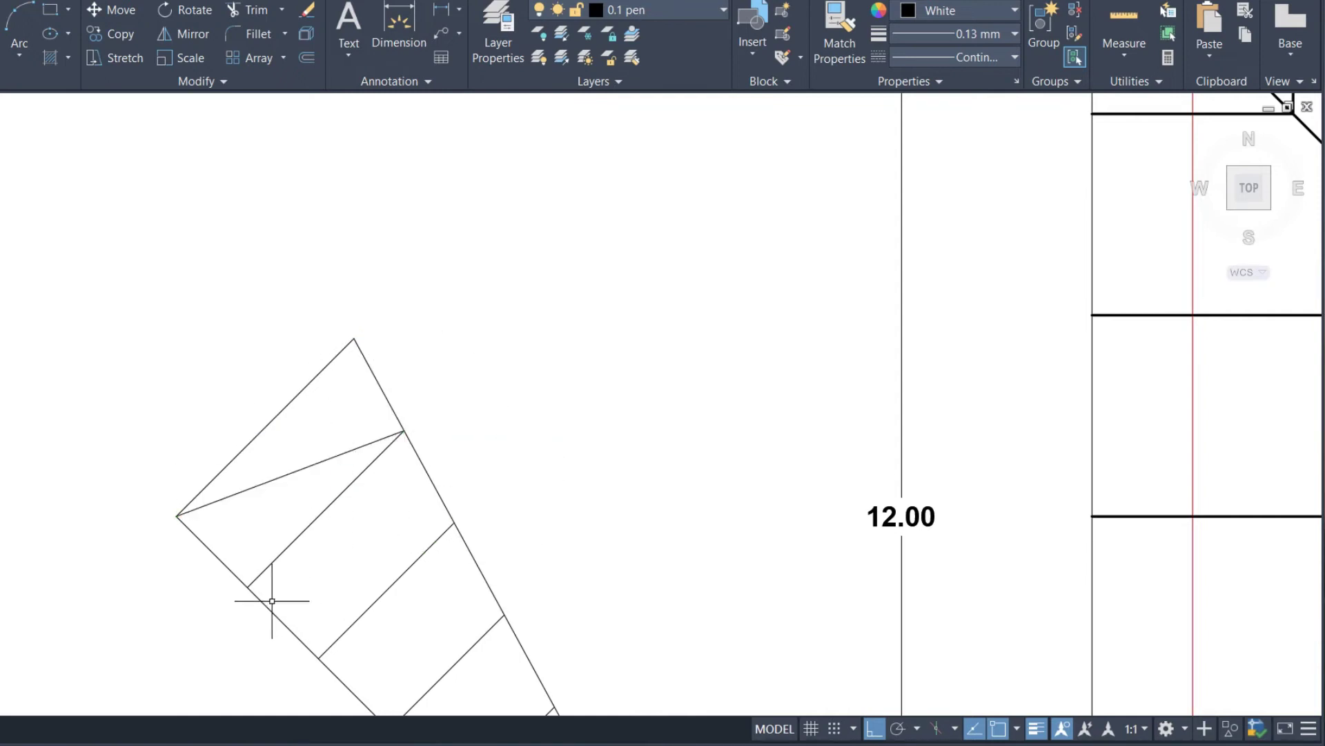
{"action": "type", "text": "l"}
{"action": "key", "text": "Return"}
{"action": "left_click", "coordinate": [247, 587]}
{"action": "left_click", "coordinate": [454, 523]}
{"action": "key", "text": "Escape"}
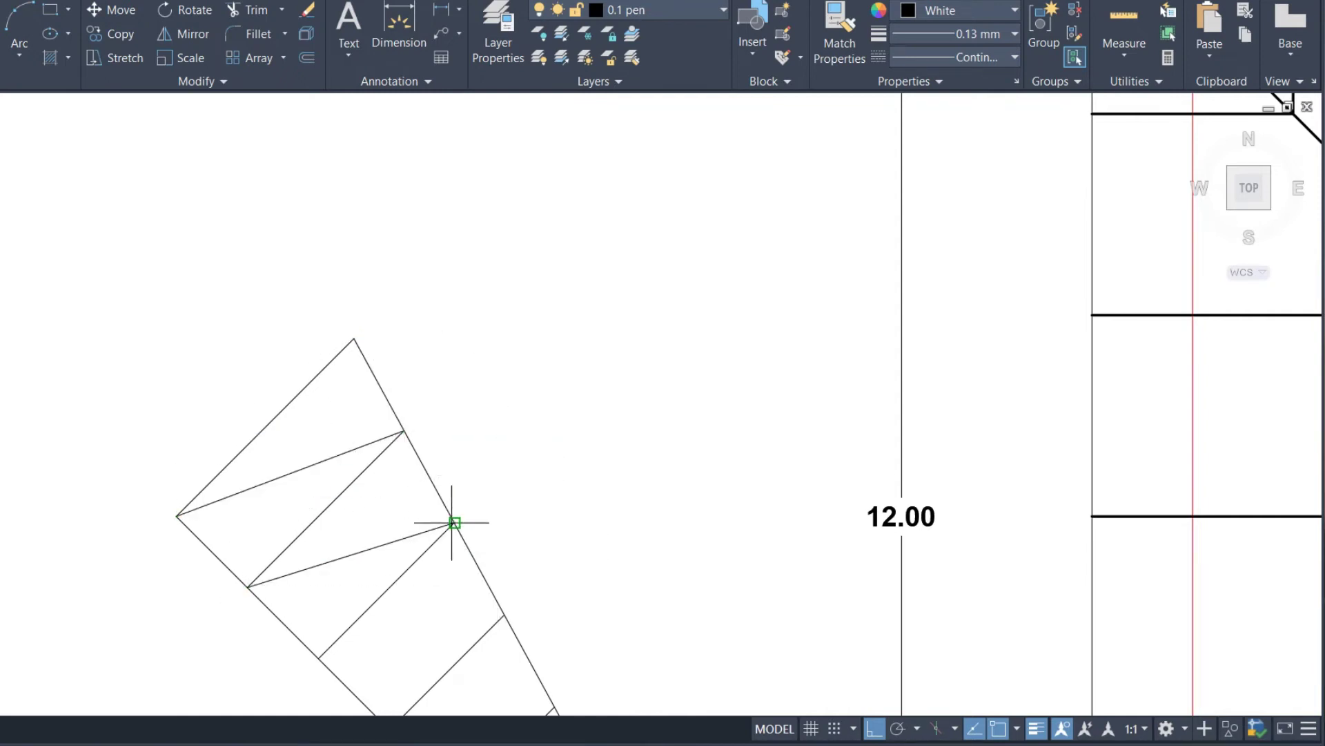
Step: Draw two more zigzag web lines between the parallel members toward the middle
{"action": "key", "text": "Escape"}
{"action": "scroll", "coordinate": [512, 432], "scroll_direction": "down", "scroll_amount": 4}
{"action": "scroll", "coordinate": [492, 507], "scroll_direction": "up", "scroll_amount": 4}
{"action": "key", "text": "Return"}
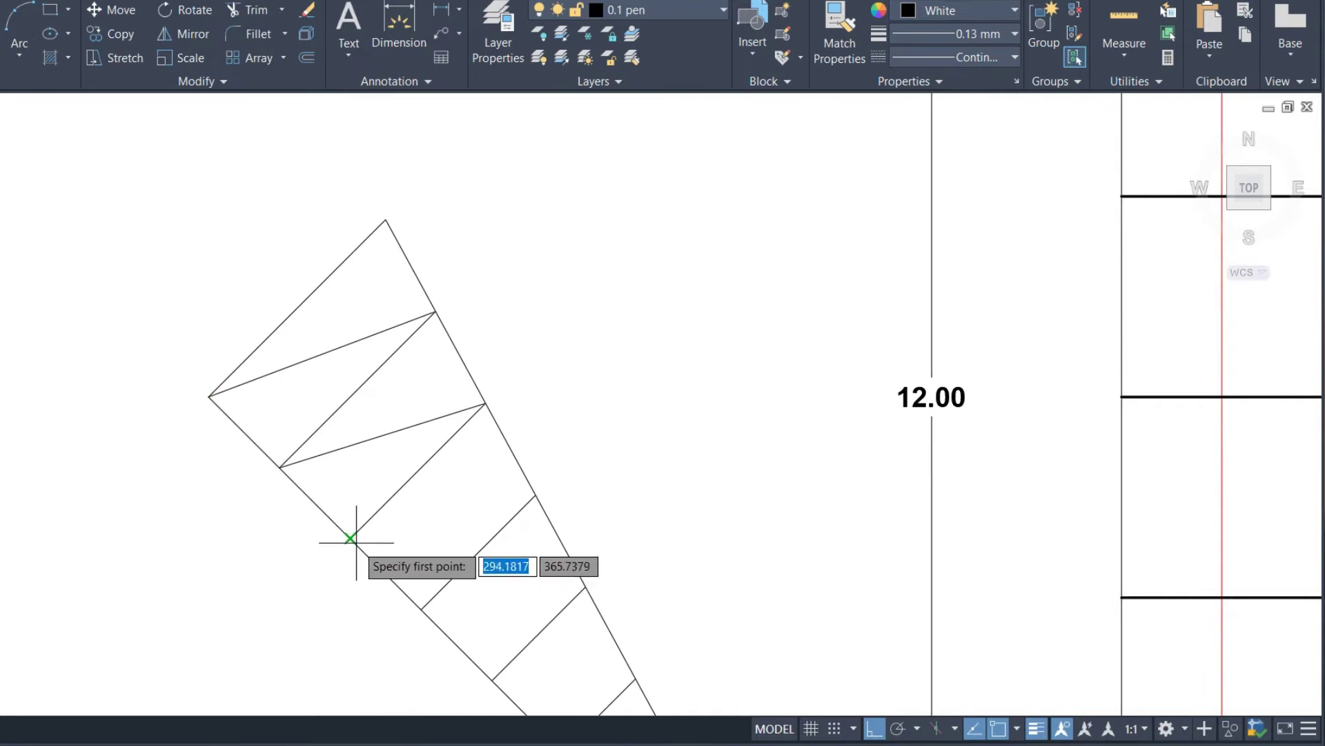
{"action": "left_click", "coordinate": [533, 495]}
{"action": "key", "text": "Escape"}
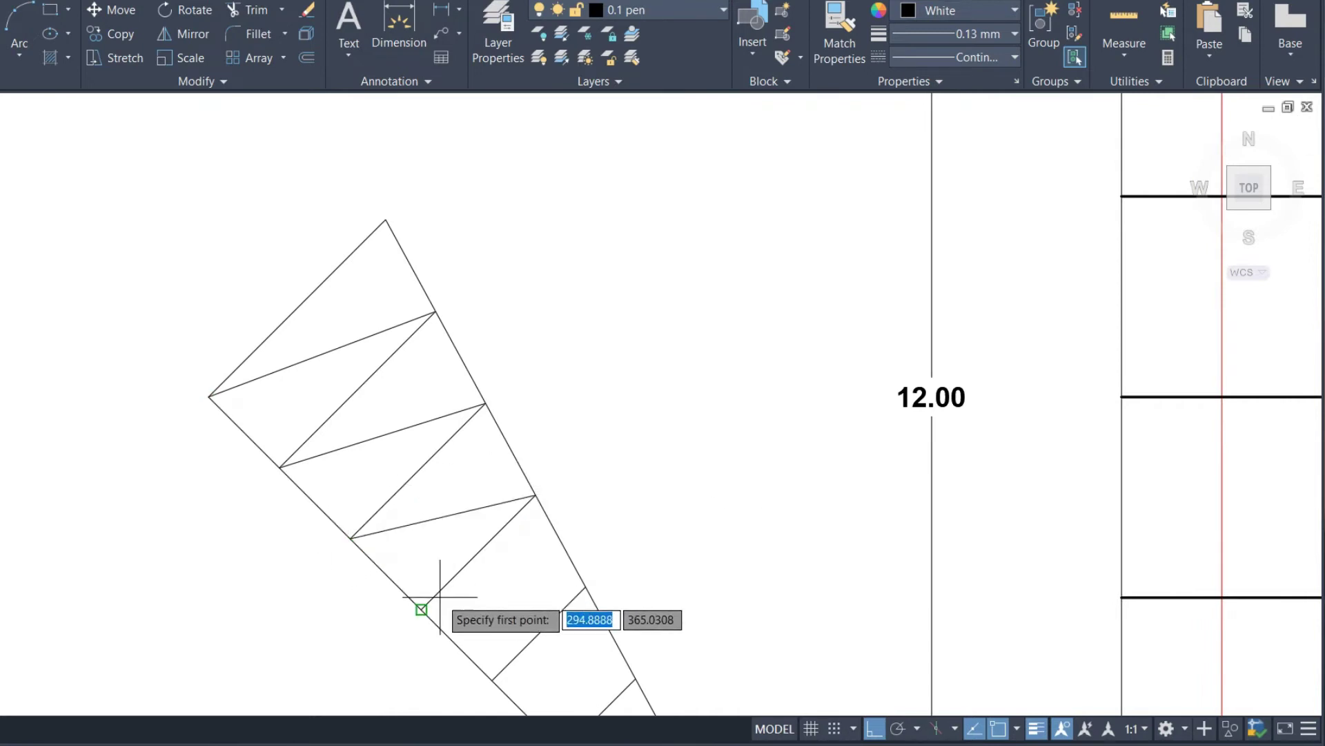
{"action": "left_click", "coordinate": [421, 609]}
{"action": "left_click", "coordinate": [585, 587]}
{"action": "key", "text": "Escape"}
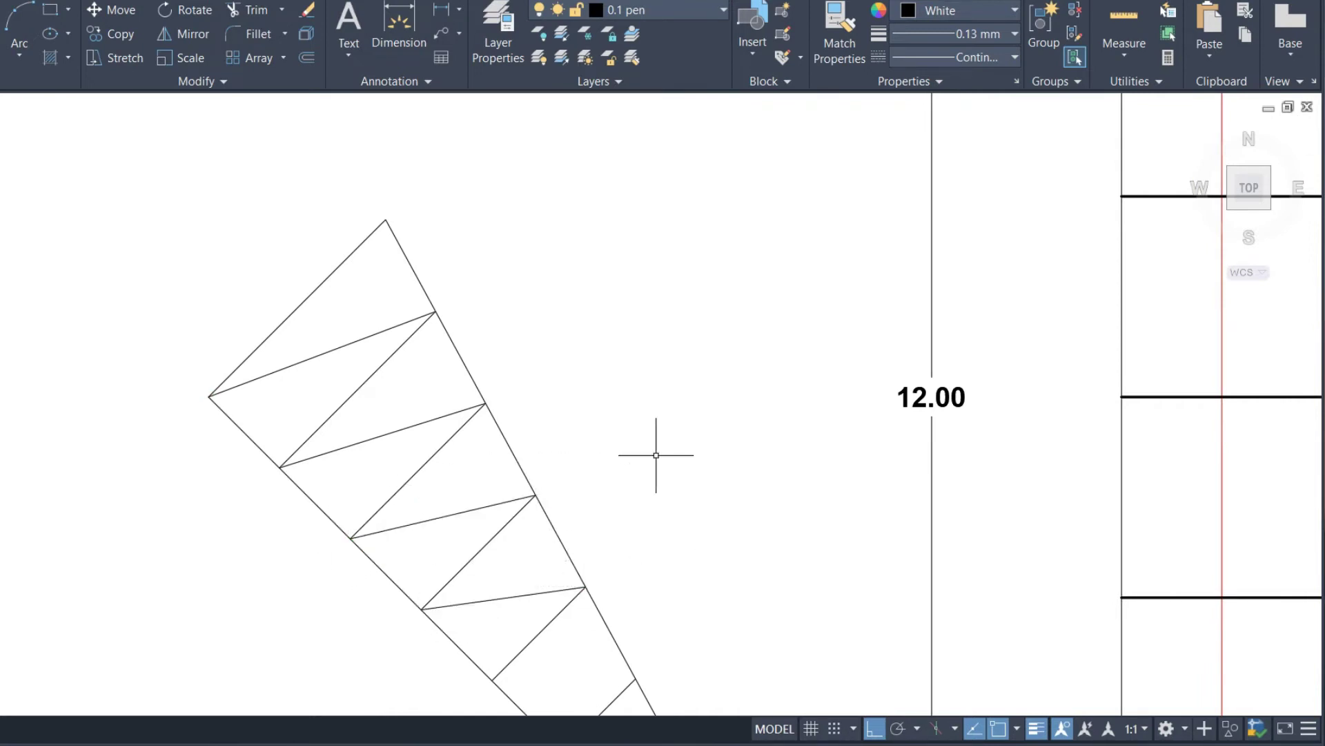
{"action": "scroll", "coordinate": [656, 455], "scroll_direction": "down", "scroll_amount": 4}
{"action": "scroll", "coordinate": [509, 494], "scroll_direction": "up", "scroll_amount": 4}
Step: Draw the final web lines between truss vertices down to the narrow tip
{"action": "key", "text": "Return"}
{"action": "left_click", "coordinate": [503, 485]}
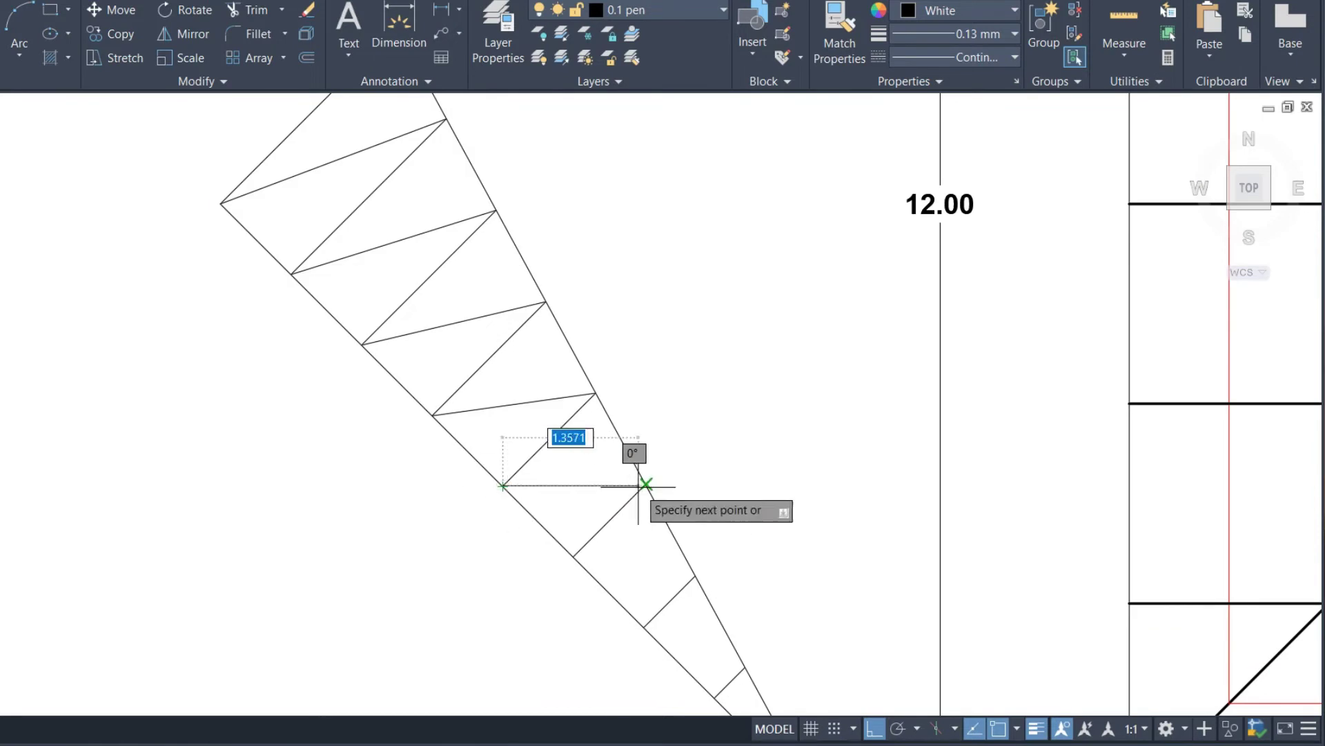
{"action": "left_click", "coordinate": [573, 556]}
{"action": "left_click", "coordinate": [695, 575]}
{"action": "key", "text": "Escape"}
{"action": "scroll", "coordinate": [755, 636], "scroll_direction": "down", "scroll_amount": 4}
{"action": "scroll", "coordinate": [587, 548], "scroll_direction": "up", "scroll_amount": 4}
{"action": "key", "text": "Return"}
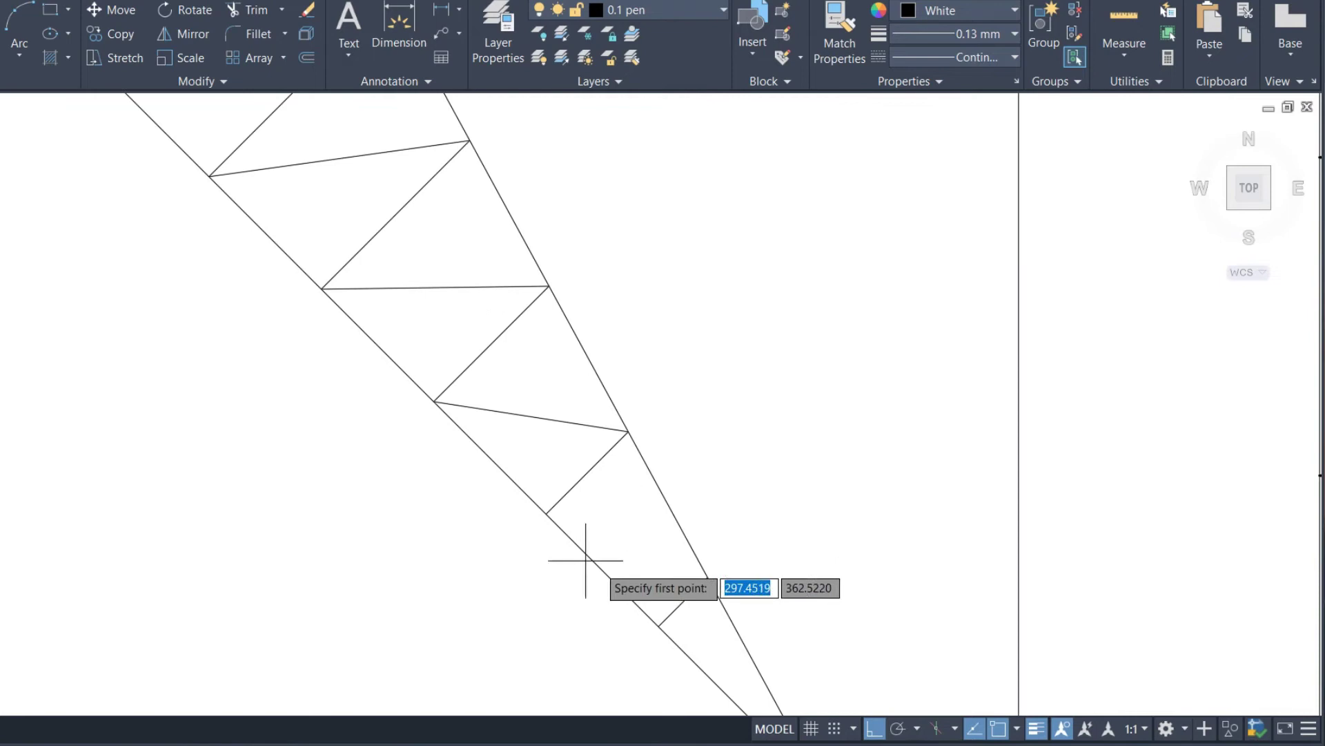
{"action": "left_click", "coordinate": [545, 514]}
{"action": "left_click", "coordinate": [707, 577]}
{"action": "key", "text": "Escape"}
{"action": "scroll", "coordinate": [486, 575], "scroll_direction": "down", "scroll_amount": 3}
{"action": "scroll", "coordinate": [475, 578], "scroll_direction": "down", "scroll_amount": 2}
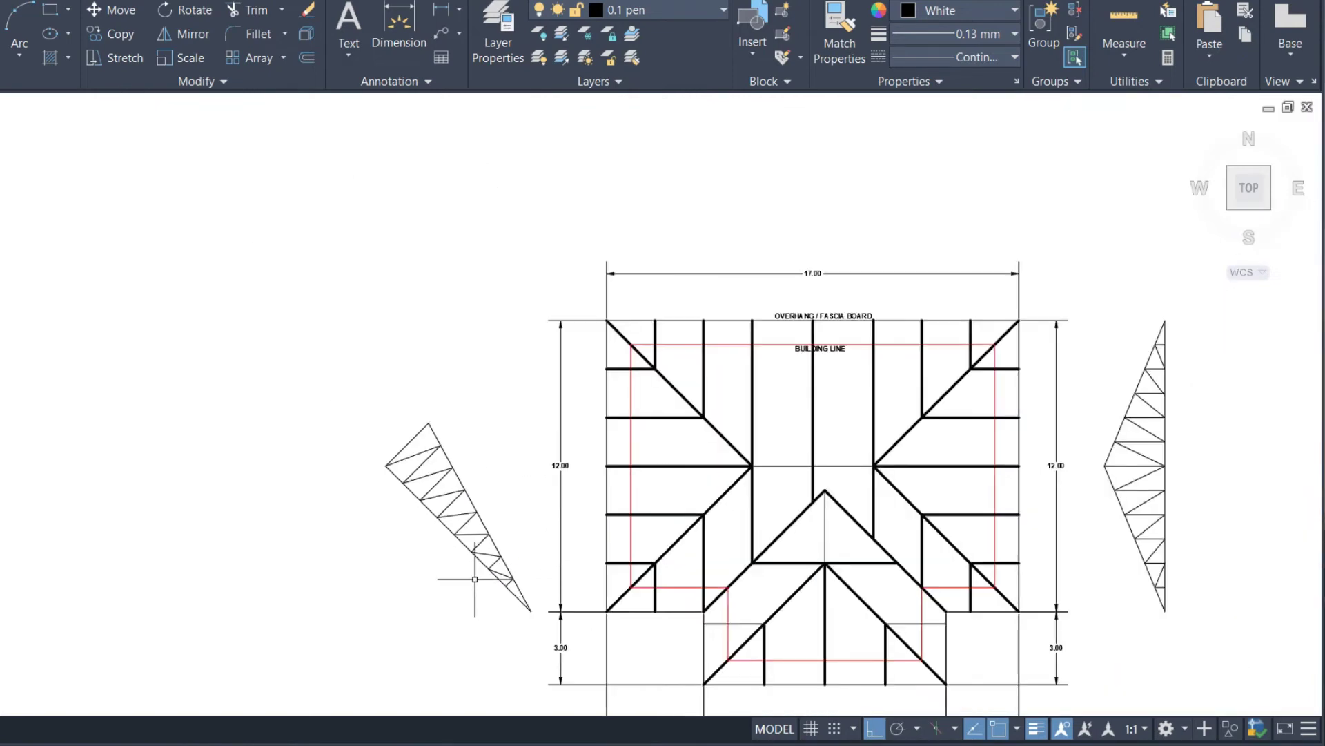
Step: Add a 6.50 aligned dimension along the truss's sloped top edge
{"action": "scroll", "coordinate": [361, 497], "scroll_direction": "down", "scroll_amount": 2}
{"action": "scroll", "coordinate": [568, 515], "scroll_direction": "up", "scroll_amount": 2}
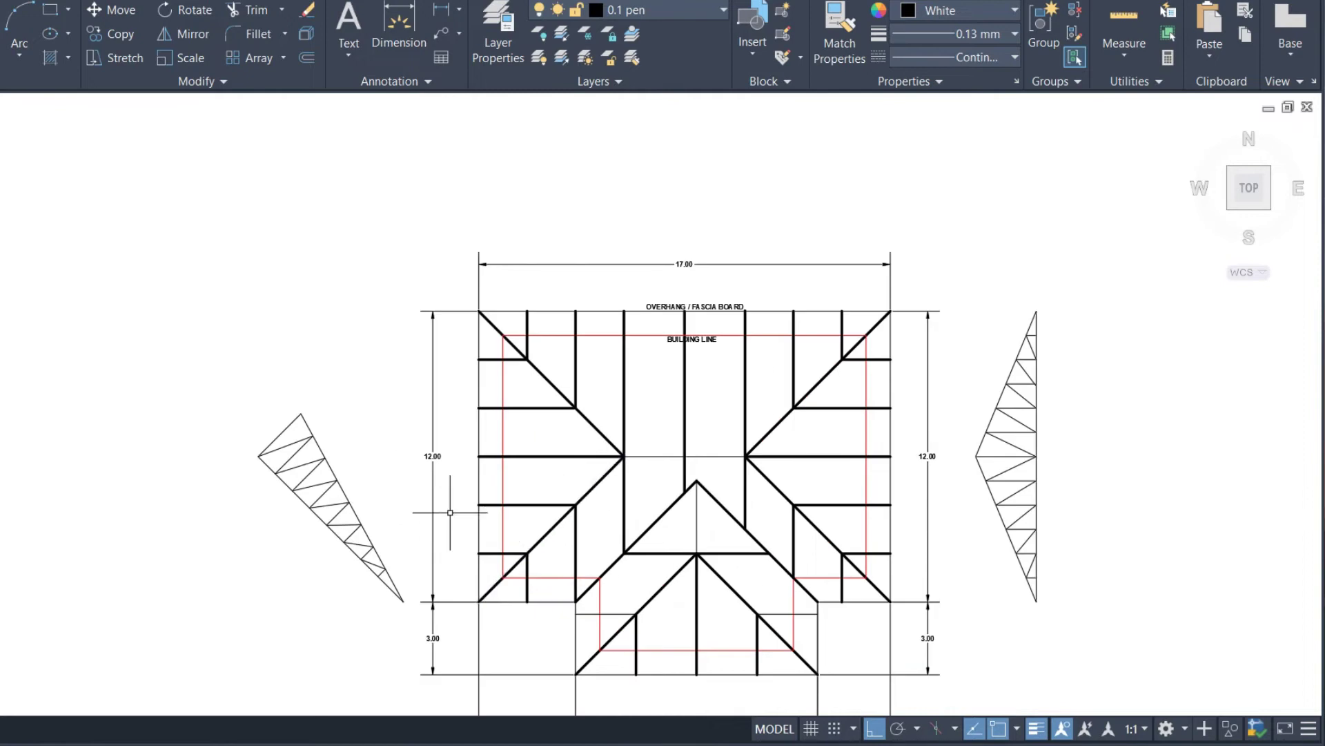
{"action": "scroll", "coordinate": [744, 520], "scroll_direction": "up", "scroll_amount": 2}
{"action": "scroll", "coordinate": [713, 393], "scroll_direction": "down", "scroll_amount": 2}
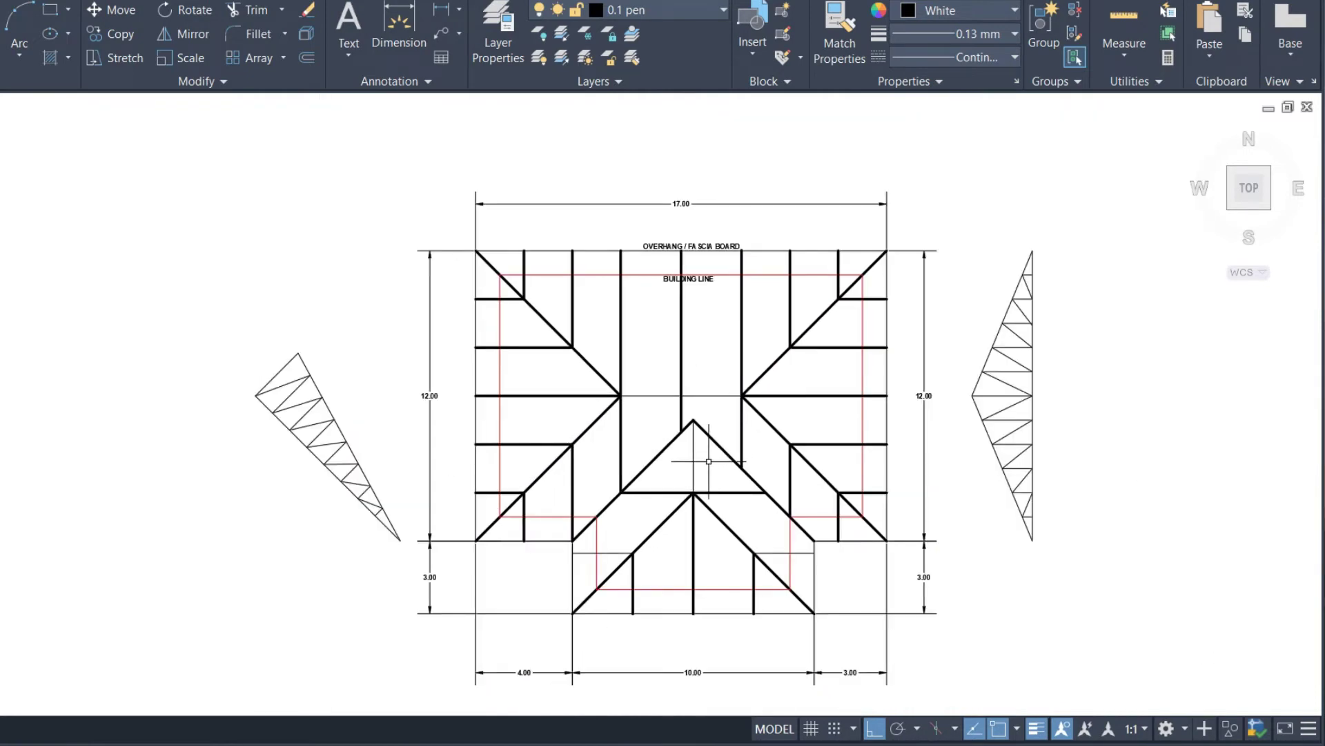
{"action": "scroll", "coordinate": [709, 462], "scroll_direction": "up", "scroll_amount": 1}
{"action": "type", "text": "AL"}
{"action": "key", "text": "Return"}
{"action": "left_click", "coordinate": [1083, 170]}
{"action": "left_click", "coordinate": [1008, 352]}
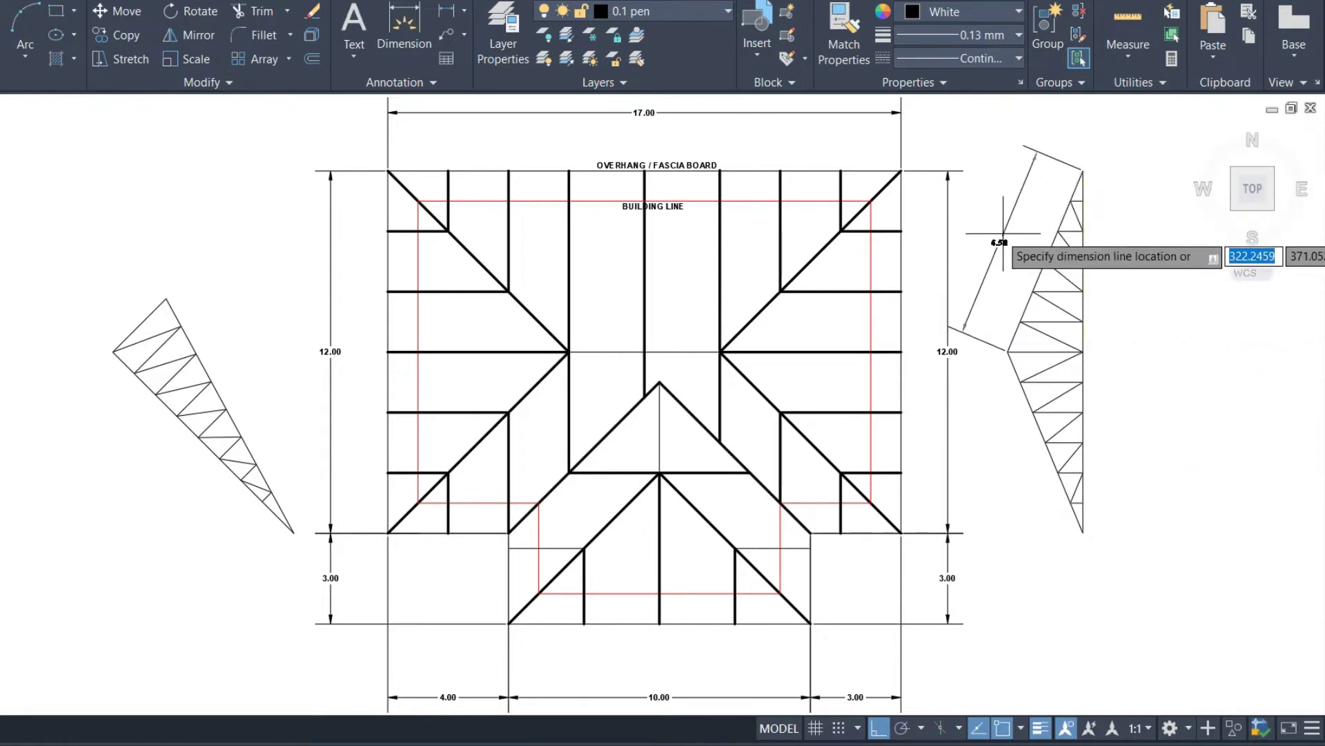
{"action": "left_click", "coordinate": [1003, 235]}
Step: Draw lines from the truss corners out to the 12.00 dimension
{"action": "scroll", "coordinate": [1101, 170], "scroll_direction": "up", "scroll_amount": 2}
{"action": "scroll", "coordinate": [1101, 169], "scroll_direction": "up", "scroll_amount": 2}
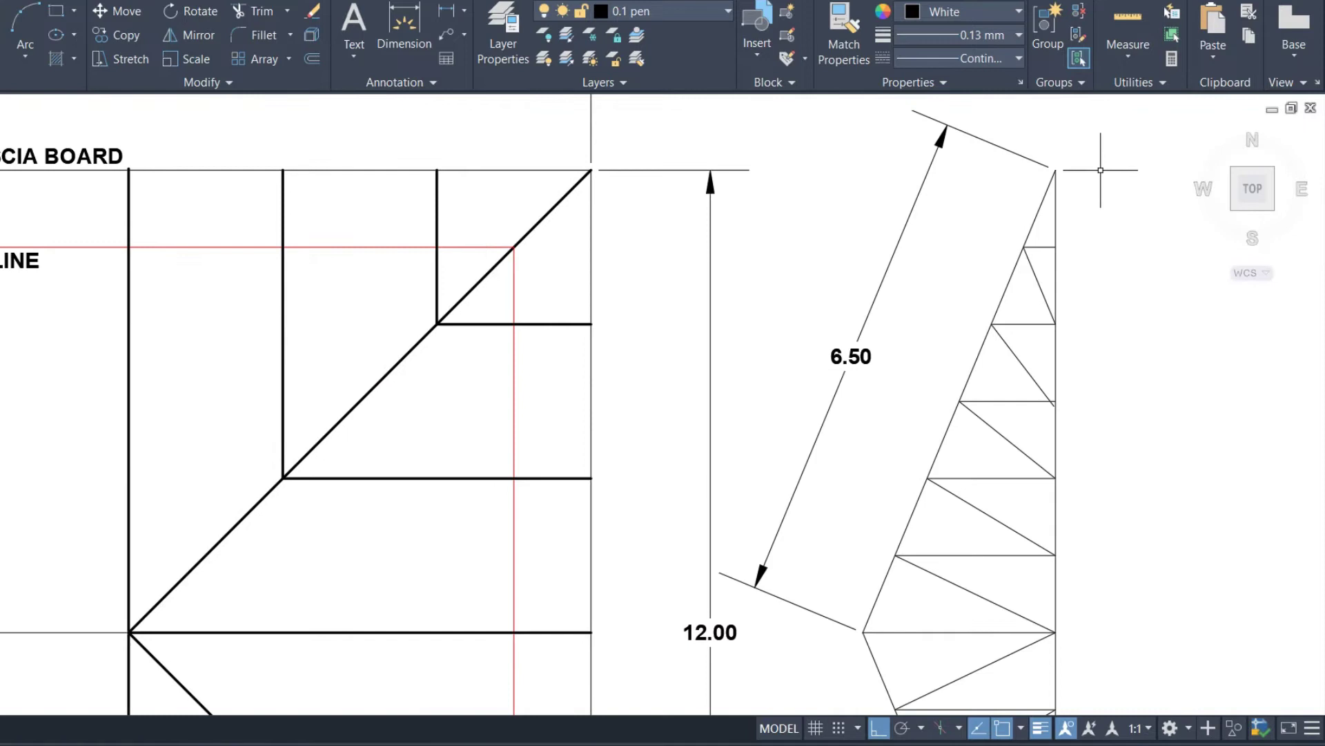
{"action": "type", "text": "l"}
{"action": "key", "text": "Return"}
{"action": "left_click", "coordinate": [1055, 170]}
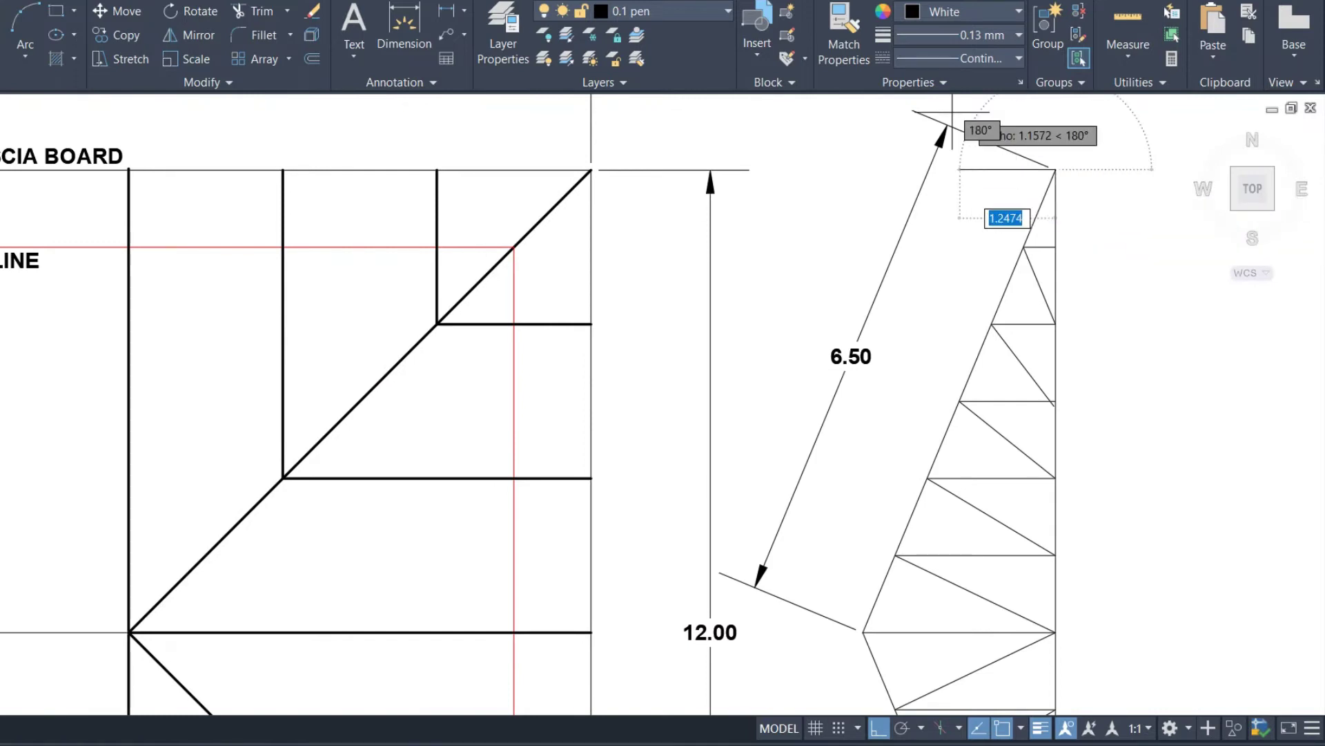
{"action": "left_click", "coordinate": [863, 631]}
{"action": "left_click", "coordinate": [711, 631]}
{"action": "key", "text": "Escape"}
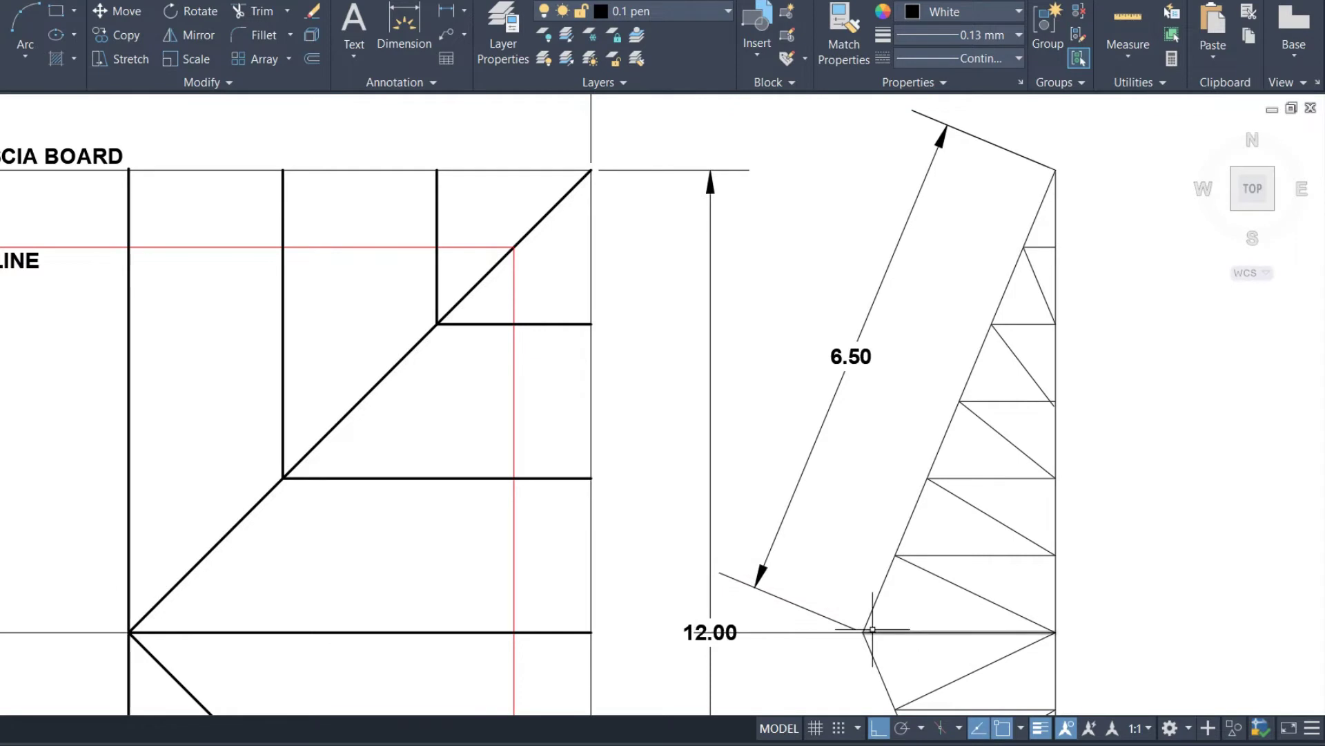
{"action": "scroll", "coordinate": [830, 626], "scroll_direction": "up", "scroll_amount": 1}
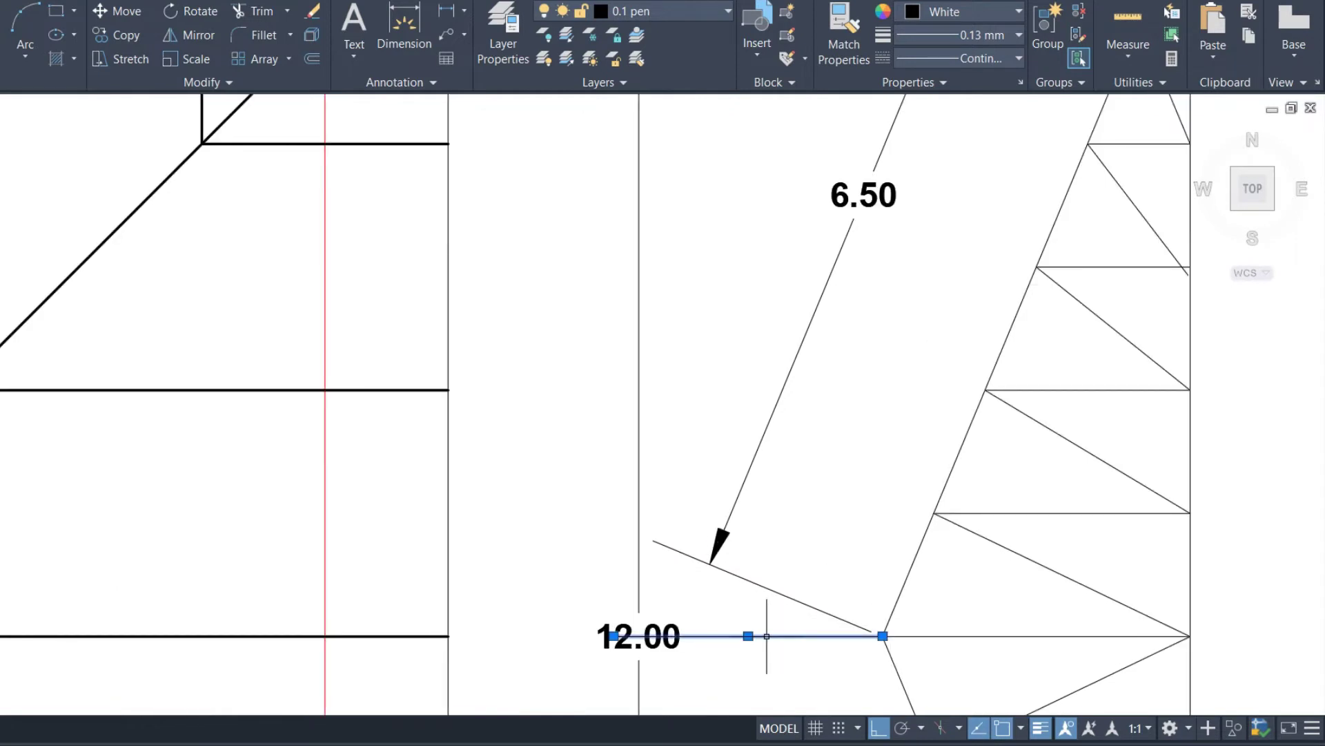
{"action": "type", "text": "l"}
{"action": "key", "text": "Return"}
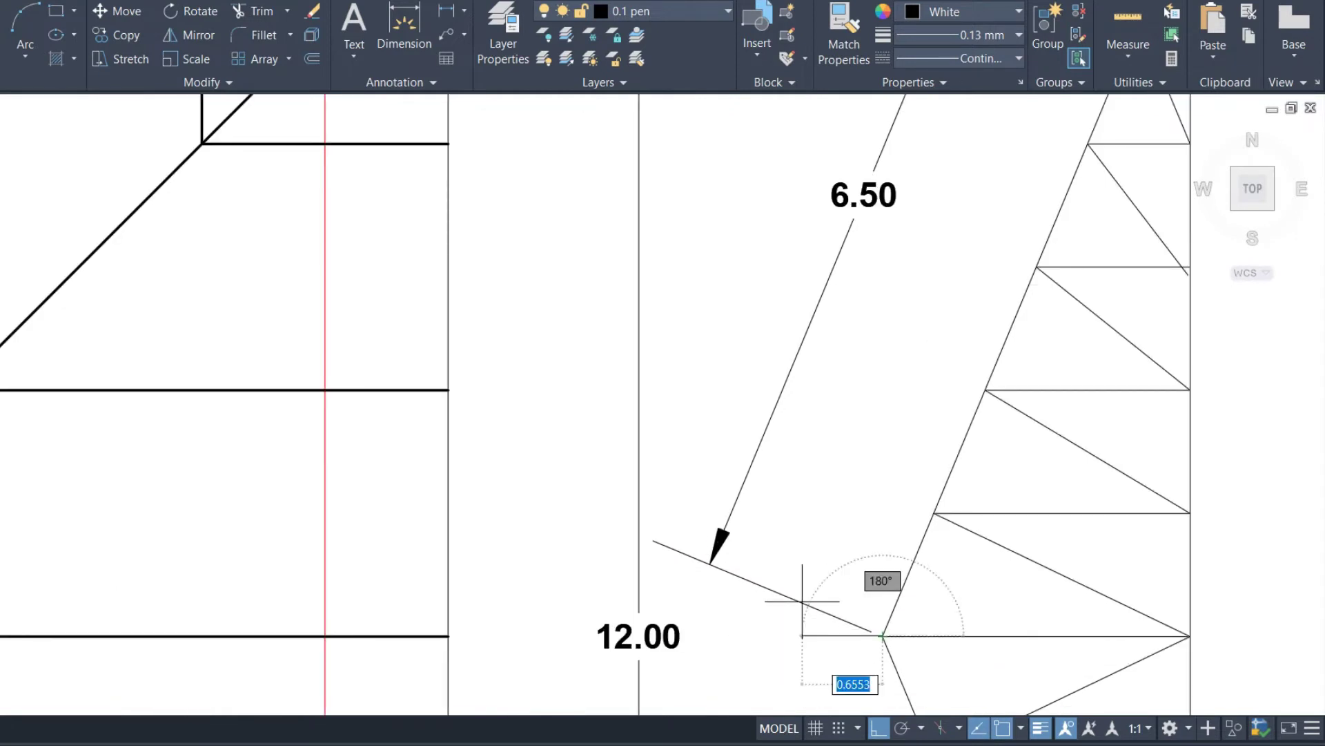
{"action": "left_click", "coordinate": [653, 540]}
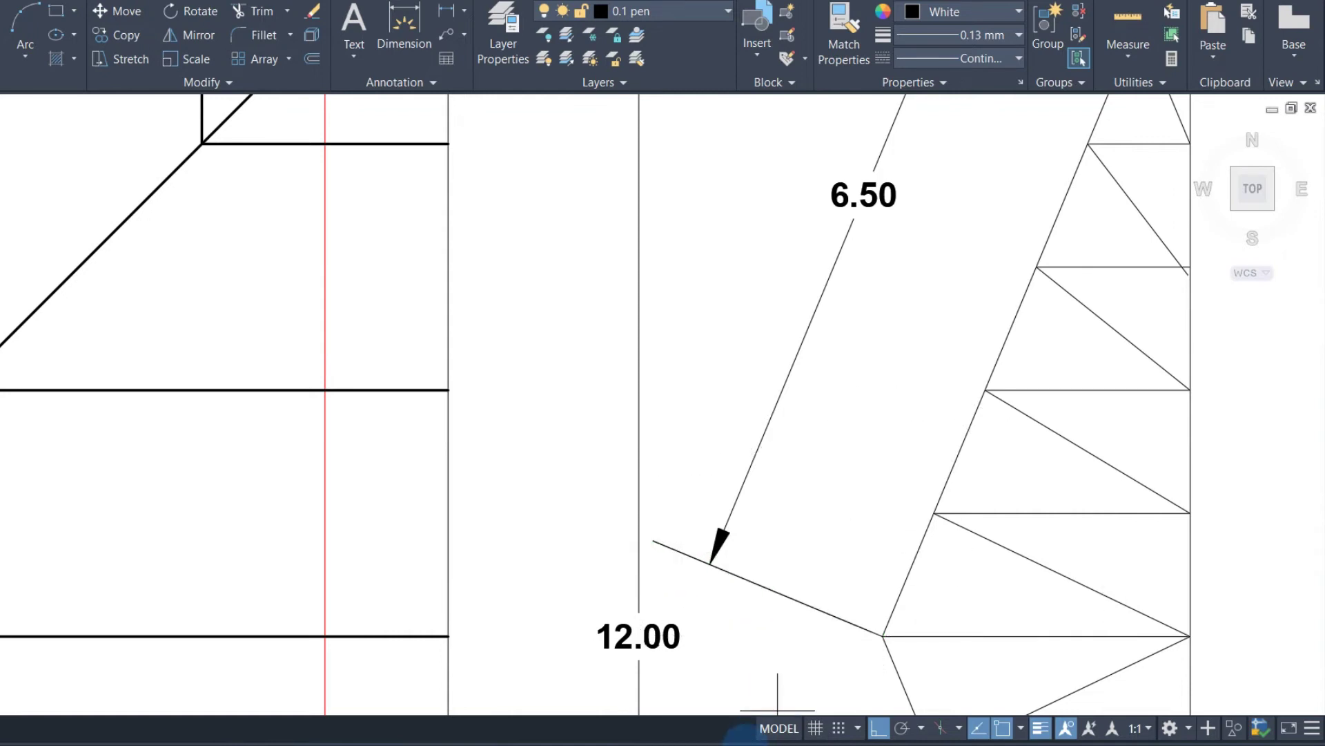
{"action": "scroll", "coordinate": [905, 607], "scroll_direction": "up", "scroll_amount": 3}
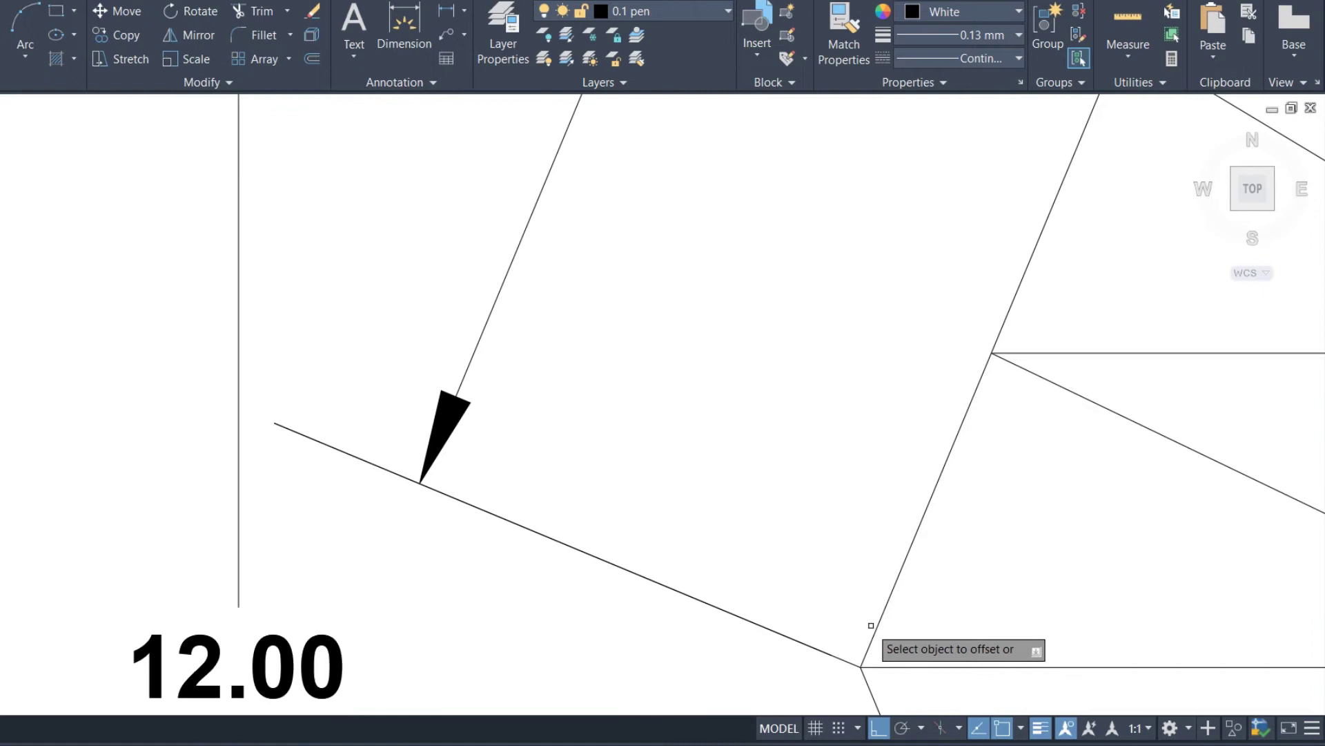
Step: Make a parallel copy of the lower line just above it
{"action": "left_click", "coordinate": [848, 659]}
{"action": "left_click", "coordinate": [847, 573]}
{"action": "scroll", "coordinate": [777, 673], "scroll_direction": "down", "scroll_amount": 2}
{"action": "scroll", "coordinate": [856, 428], "scroll_direction": "down", "scroll_amount": 3}
{"action": "scroll", "coordinate": [881, 409], "scroll_direction": "up", "scroll_amount": 3}
Step: Offset the top truss edge repeatedly at 0.71 spacing across the sloped strip
{"action": "key", "text": "Return"}
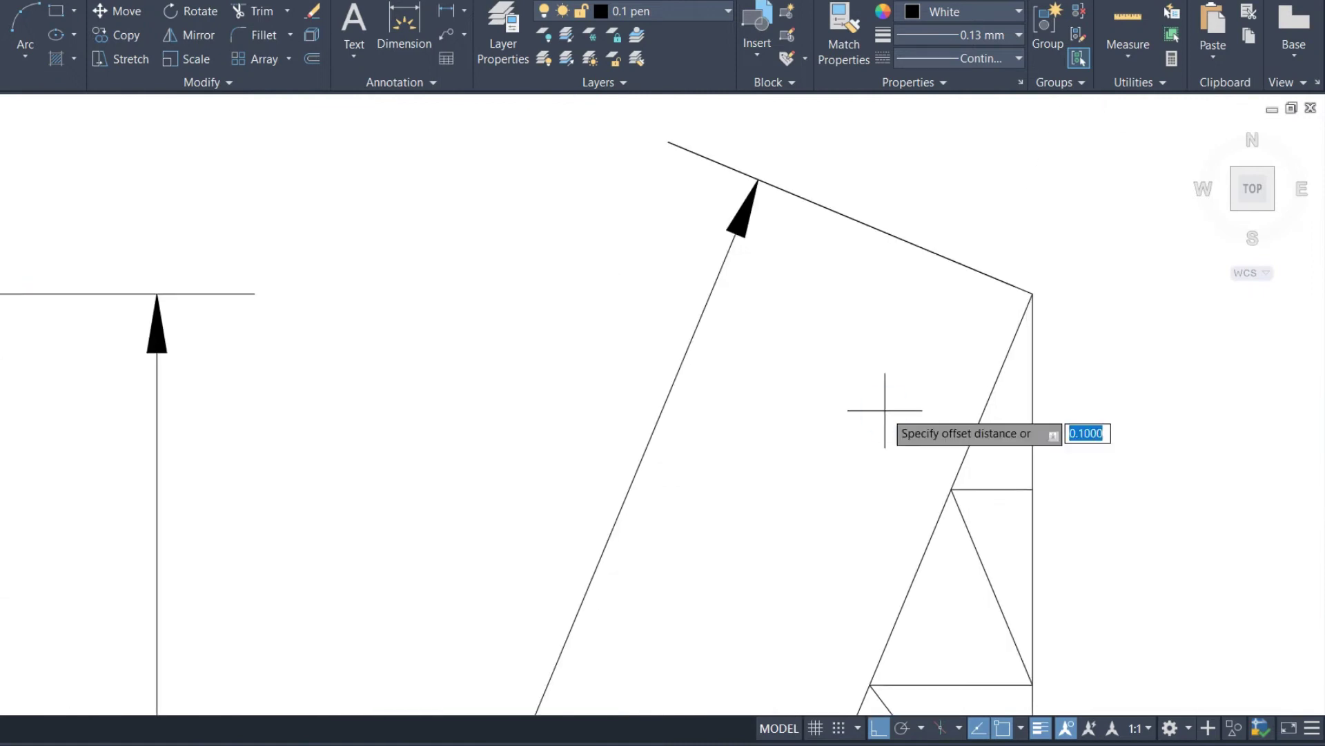
{"action": "scroll", "coordinate": [1025, 292], "scroll_direction": "up", "scroll_amount": 2}
{"action": "left_click", "coordinate": [1037, 286]}
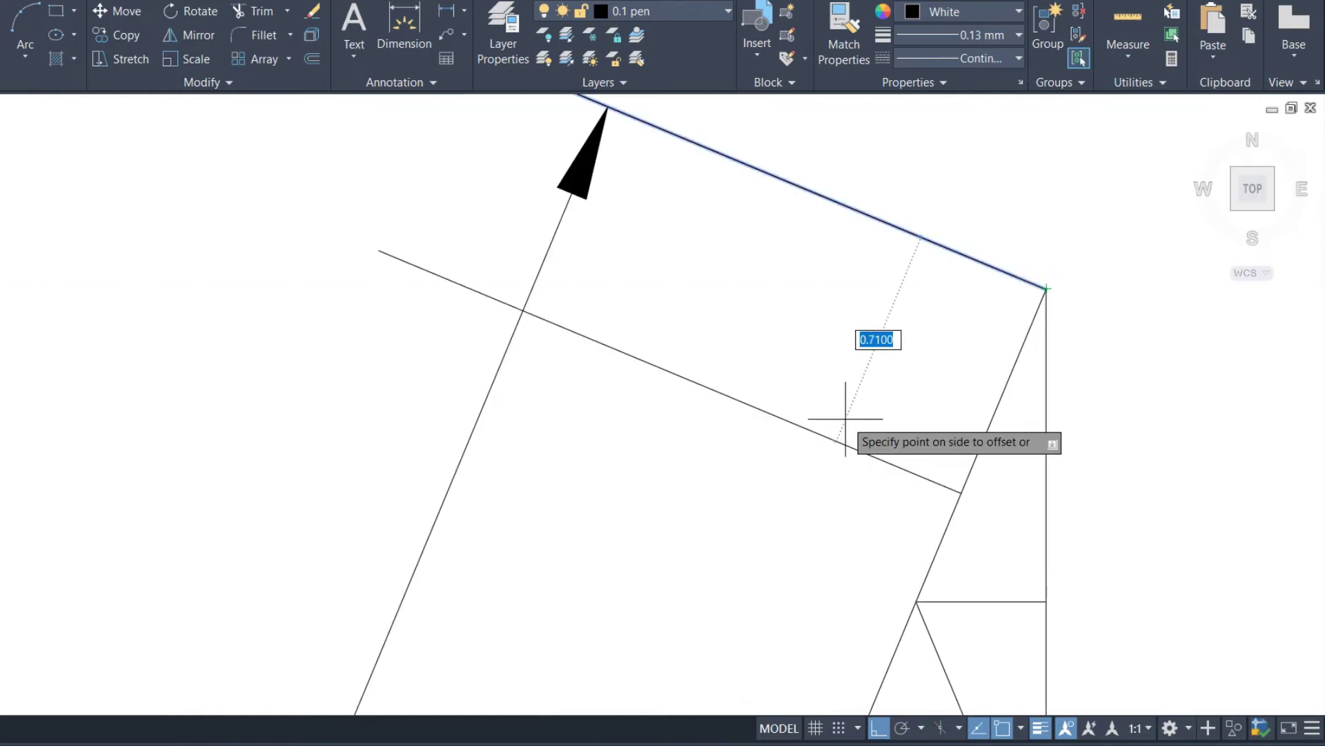
{"action": "scroll", "coordinate": [869, 256], "scroll_direction": "down", "scroll_amount": 3}
{"action": "scroll", "coordinate": [797, 442], "scroll_direction": "down", "scroll_amount": 5}
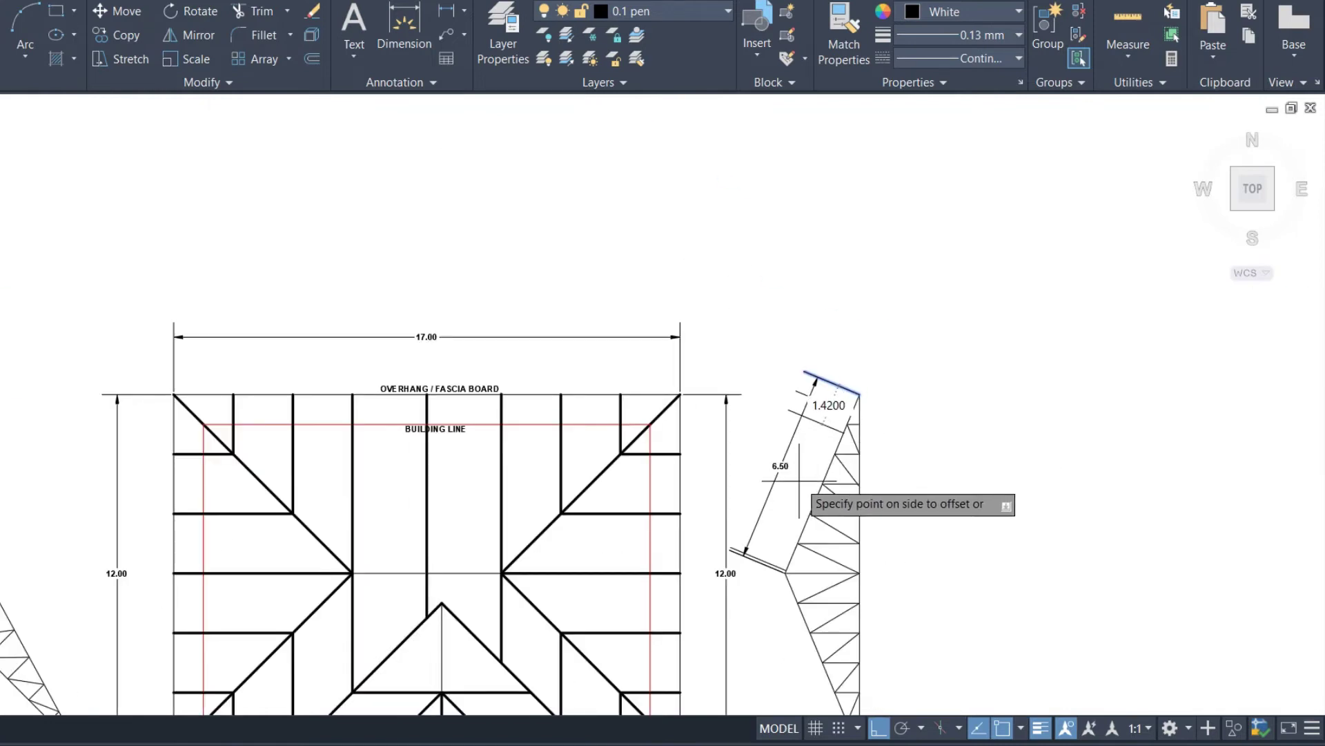
{"action": "scroll", "coordinate": [788, 501], "scroll_direction": "up", "scroll_amount": 4}
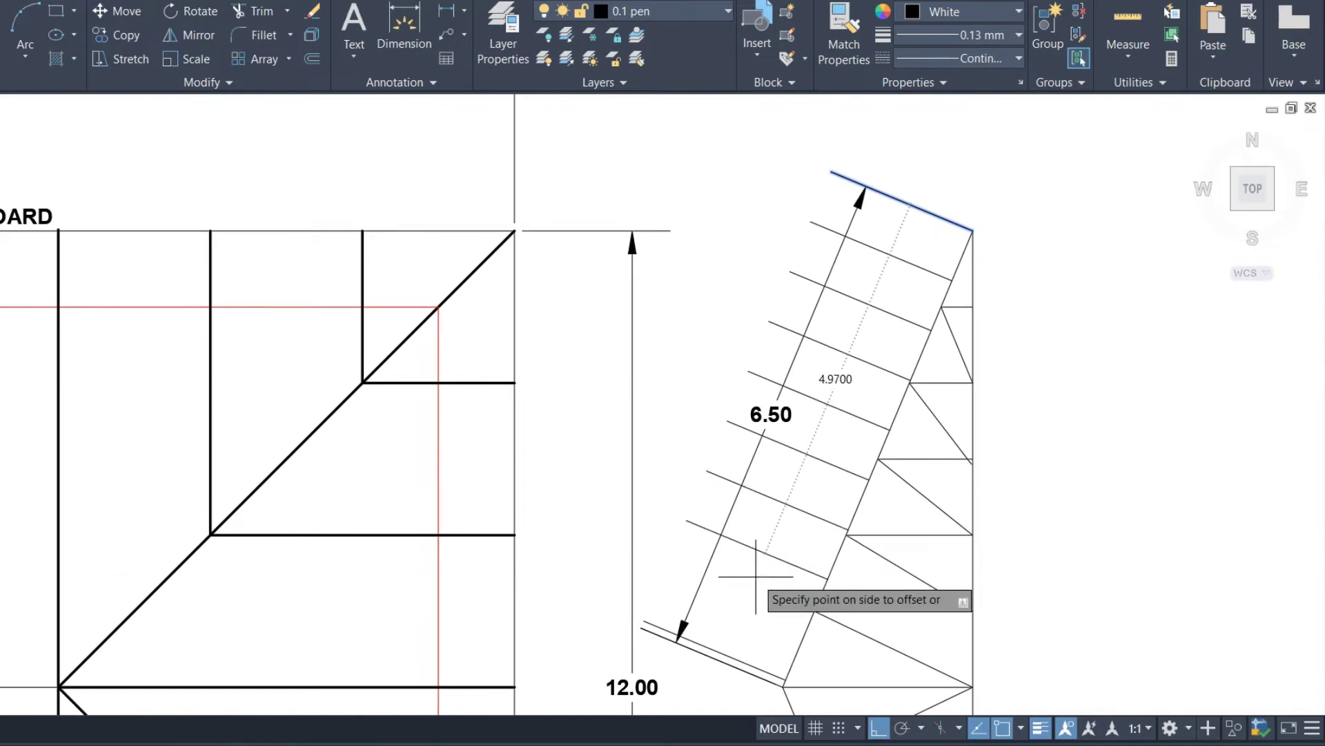
{"action": "key", "text": "Escape"}
{"action": "scroll", "coordinate": [949, 242], "scroll_direction": "up", "scroll_amount": 2}
{"action": "scroll", "coordinate": [984, 271], "scroll_direction": "up", "scroll_amount": 2}
{"action": "key", "text": "Return"}
{"action": "scroll", "coordinate": [937, 395], "scroll_direction": "down", "scroll_amount": 5}
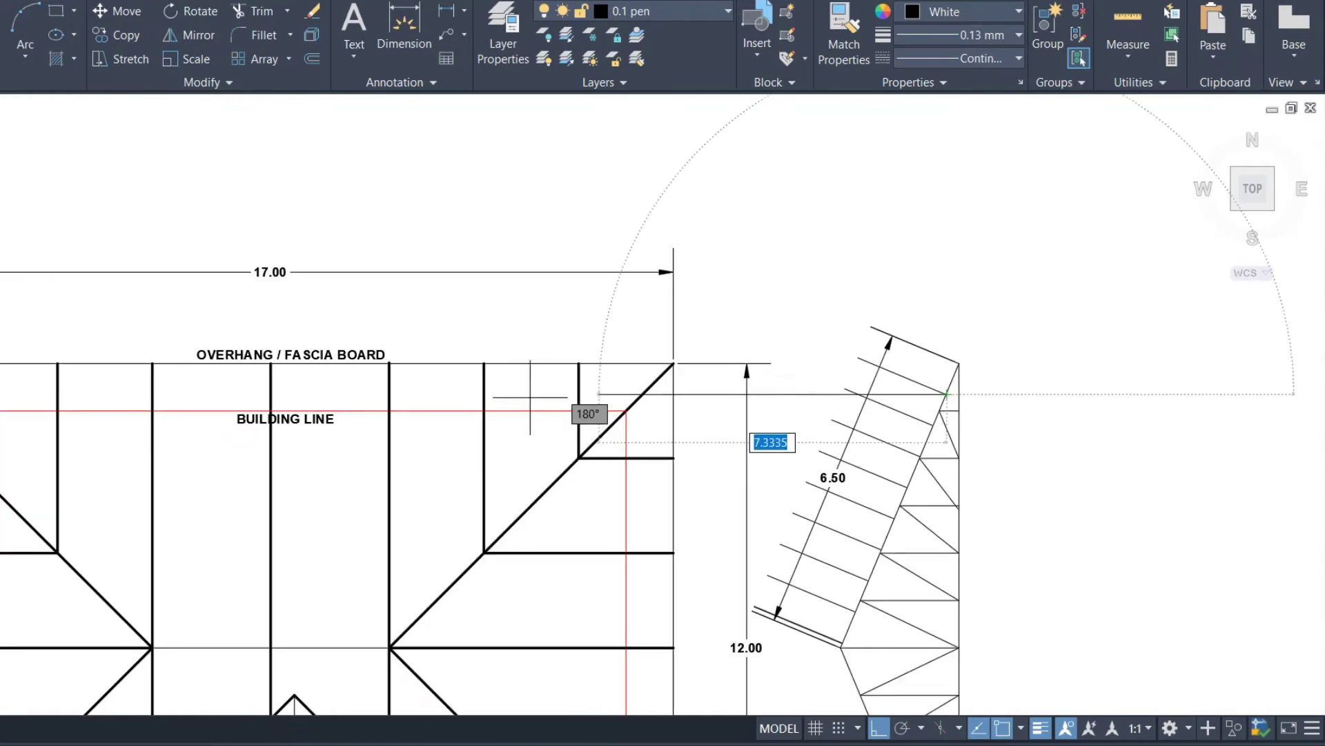
{"action": "scroll", "coordinate": [198, 358], "scroll_direction": "up", "scroll_amount": 4}
Step: Clean up near the fascia by trimming lines and erasing the extra one
{"action": "left_click", "coordinate": [192, 372]}
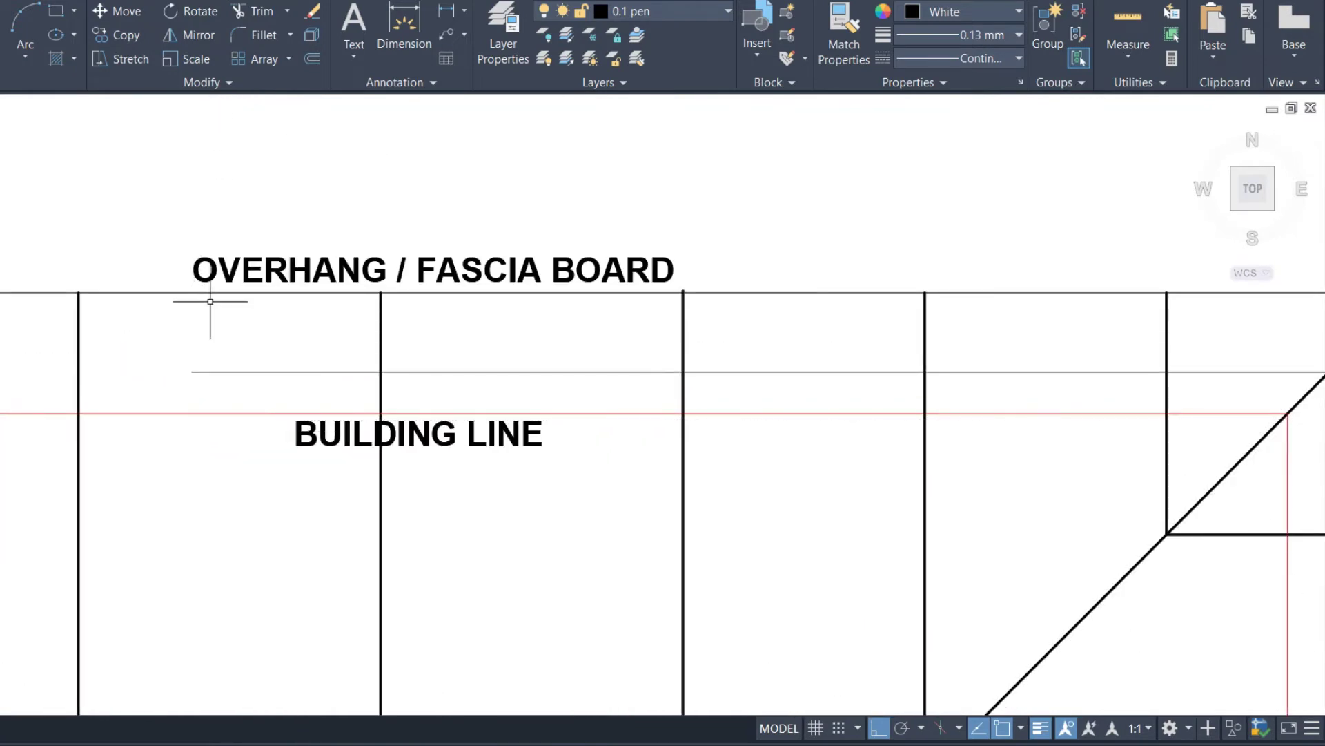
{"action": "type", "text": "TR"}
{"action": "key", "text": "Return"}
{"action": "left_click", "coordinate": [275, 366]}
{"action": "scroll", "coordinate": [269, 363], "scroll_direction": "down", "scroll_amount": 5}
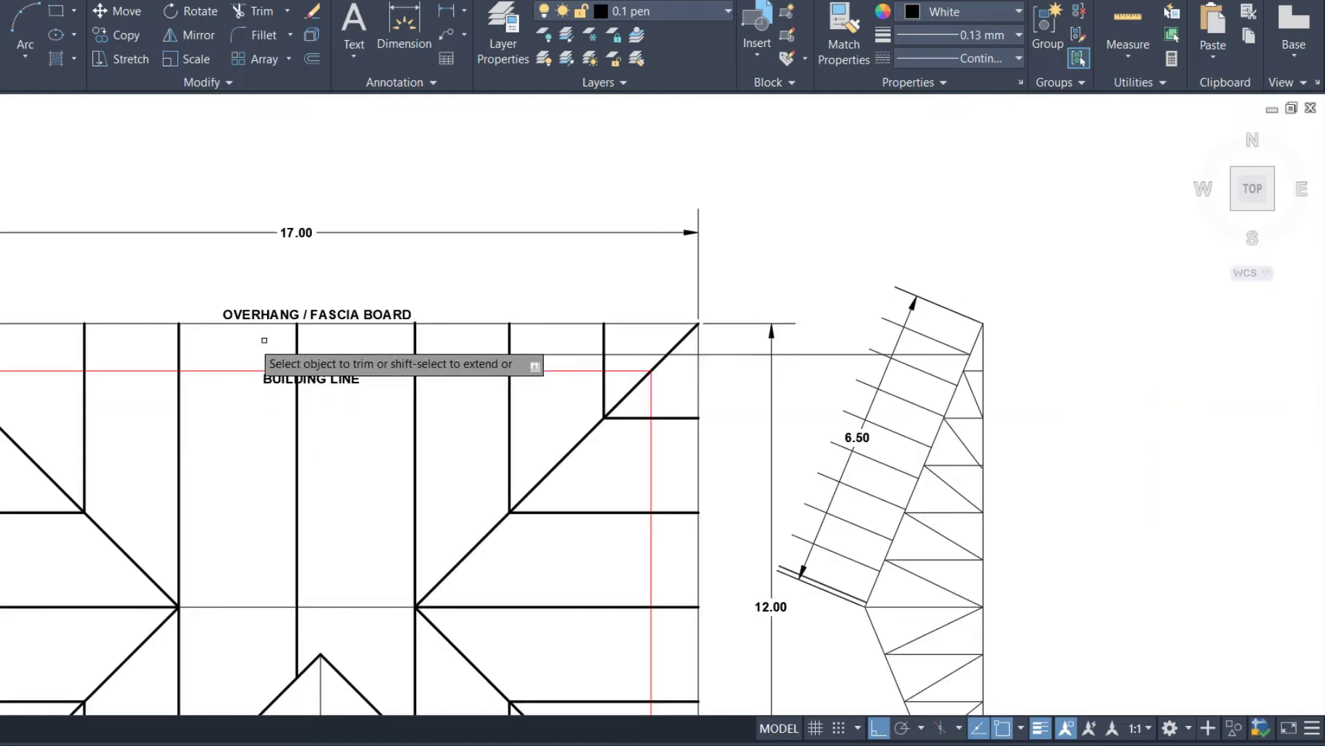
{"action": "scroll", "coordinate": [731, 369], "scroll_direction": "up", "scroll_amount": 5}
{"action": "key", "text": "Escape"}
{"action": "key", "text": "Return"}
{"action": "scroll", "coordinate": [759, 289], "scroll_direction": "down", "scroll_amount": 5}
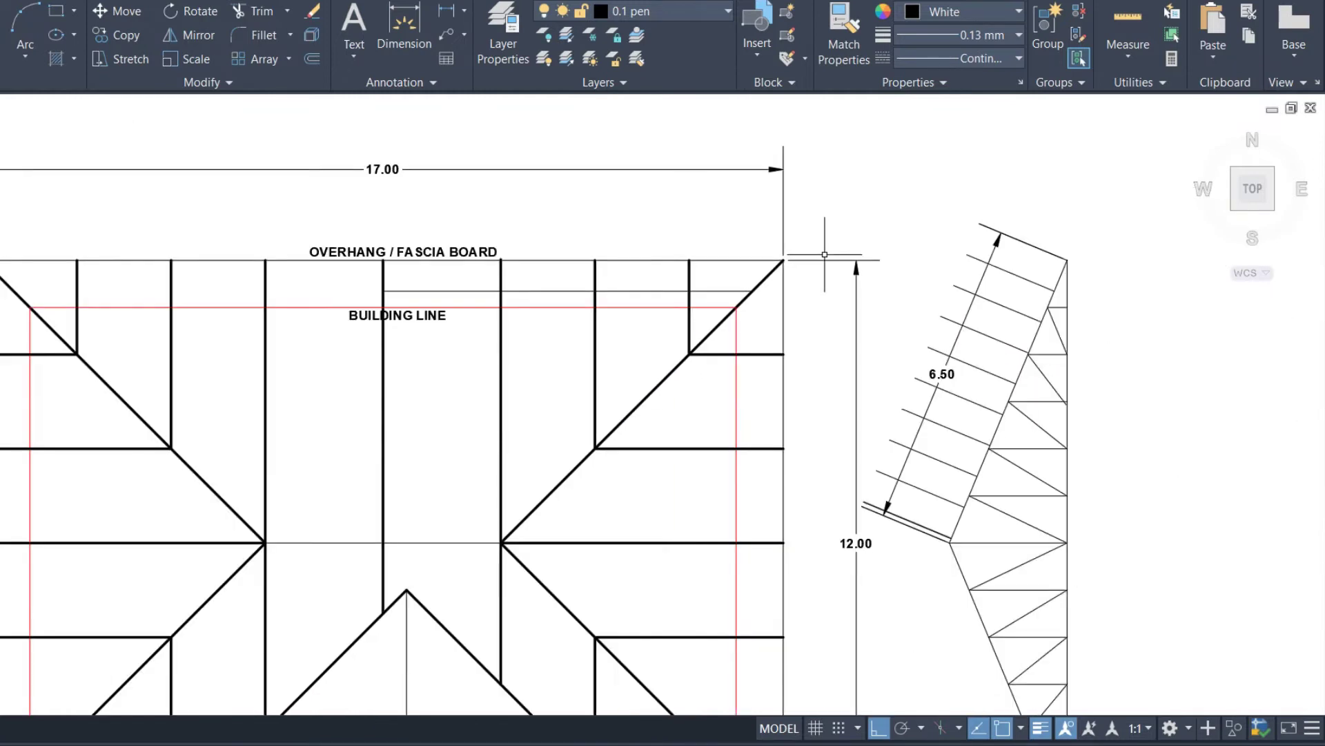
{"action": "scroll", "coordinate": [726, 255], "scroll_direction": "up", "scroll_amount": 4}
{"action": "type", "text": "DAL"}
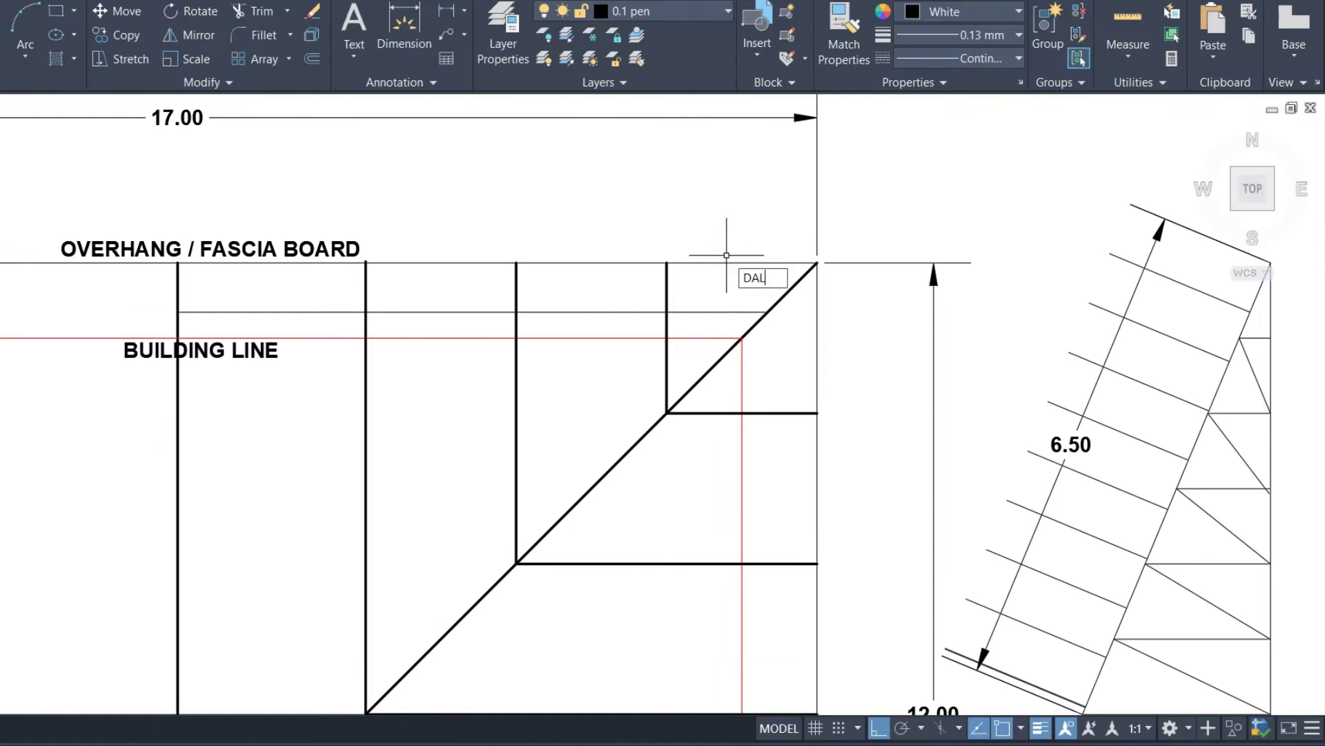
Step: Begin a dimension between the fascia line and the line below, then cancel it
{"action": "key", "text": "Return"}
{"action": "left_click", "coordinate": [666, 263]}
{"action": "left_click", "coordinate": [668, 312]}
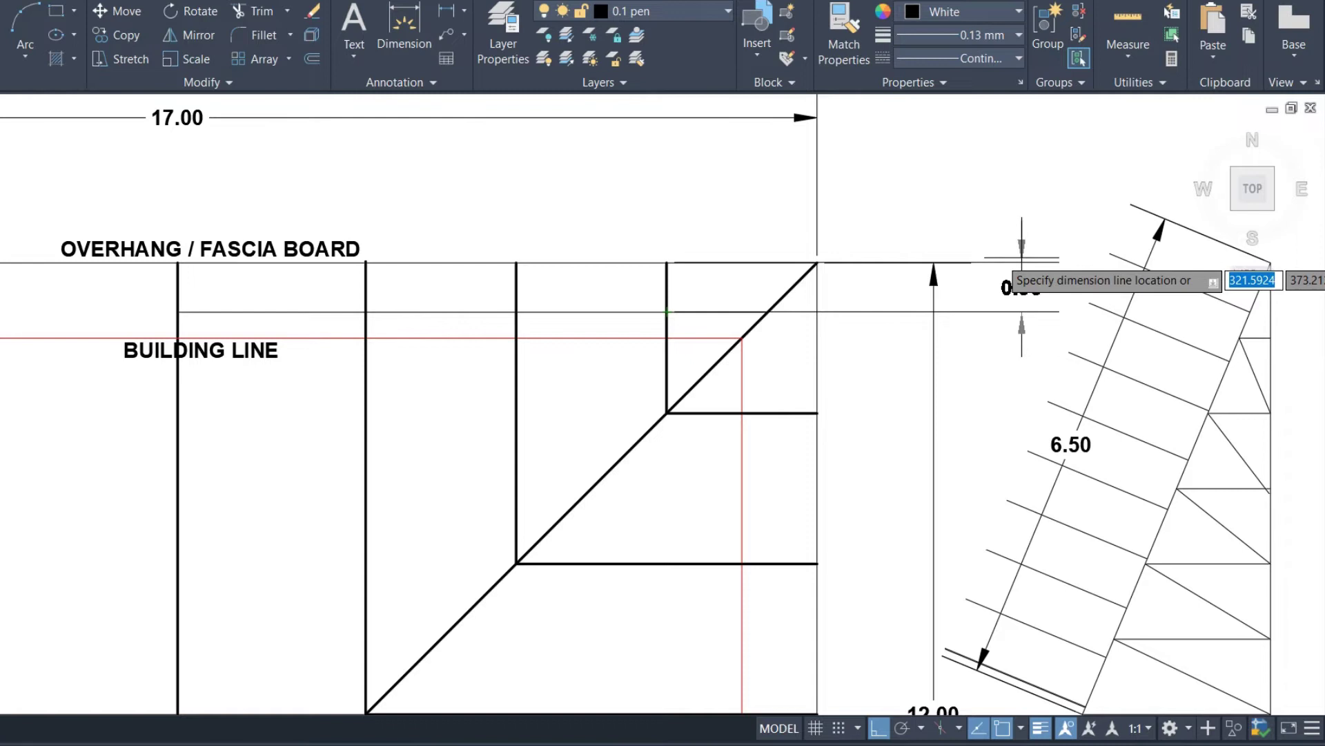
{"action": "scroll", "coordinate": [1019, 272], "scroll_direction": "down", "scroll_amount": 2}
{"action": "scroll", "coordinate": [1020, 272], "scroll_direction": "up", "scroll_amount": 2}
{"action": "key", "text": "Escape"}
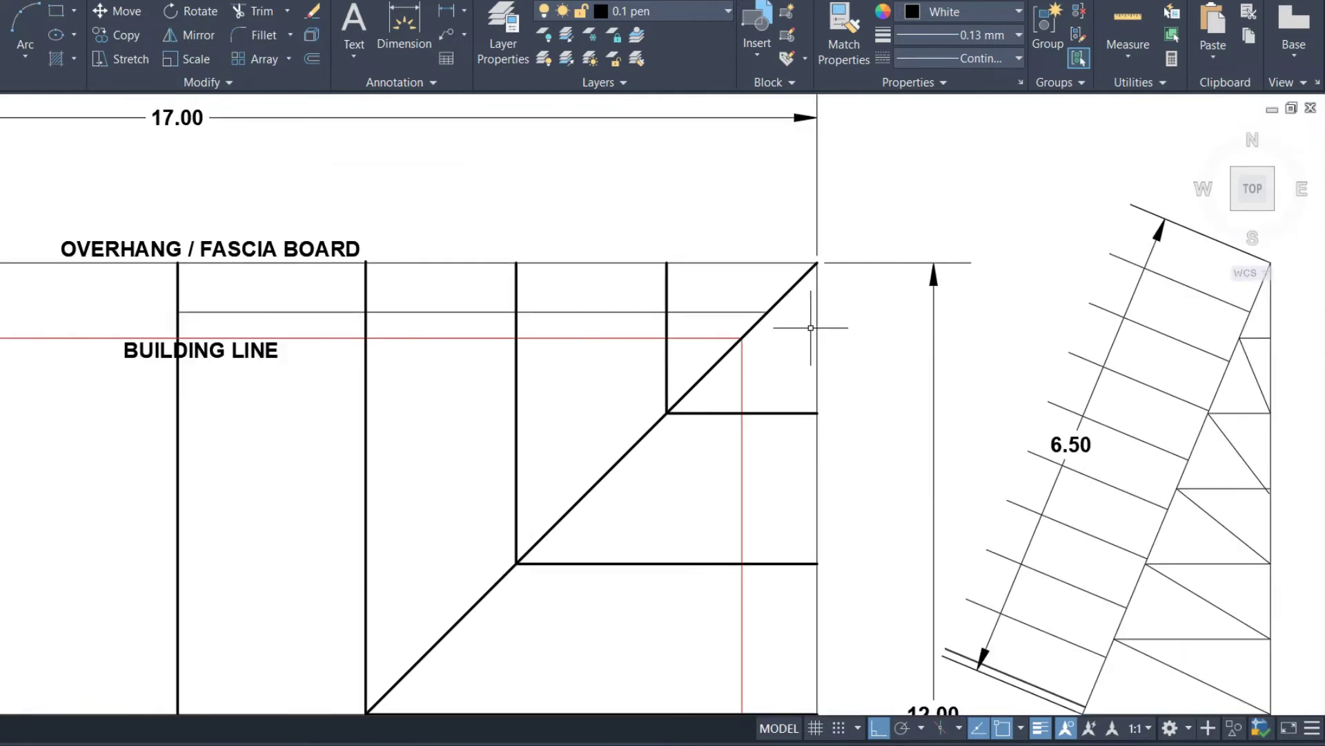
{"action": "type", "text": "DAL"}
Step: Dimension the 0.66 gap from the fascia line to the line below, placed beside the truss
{"action": "key", "text": "Return"}
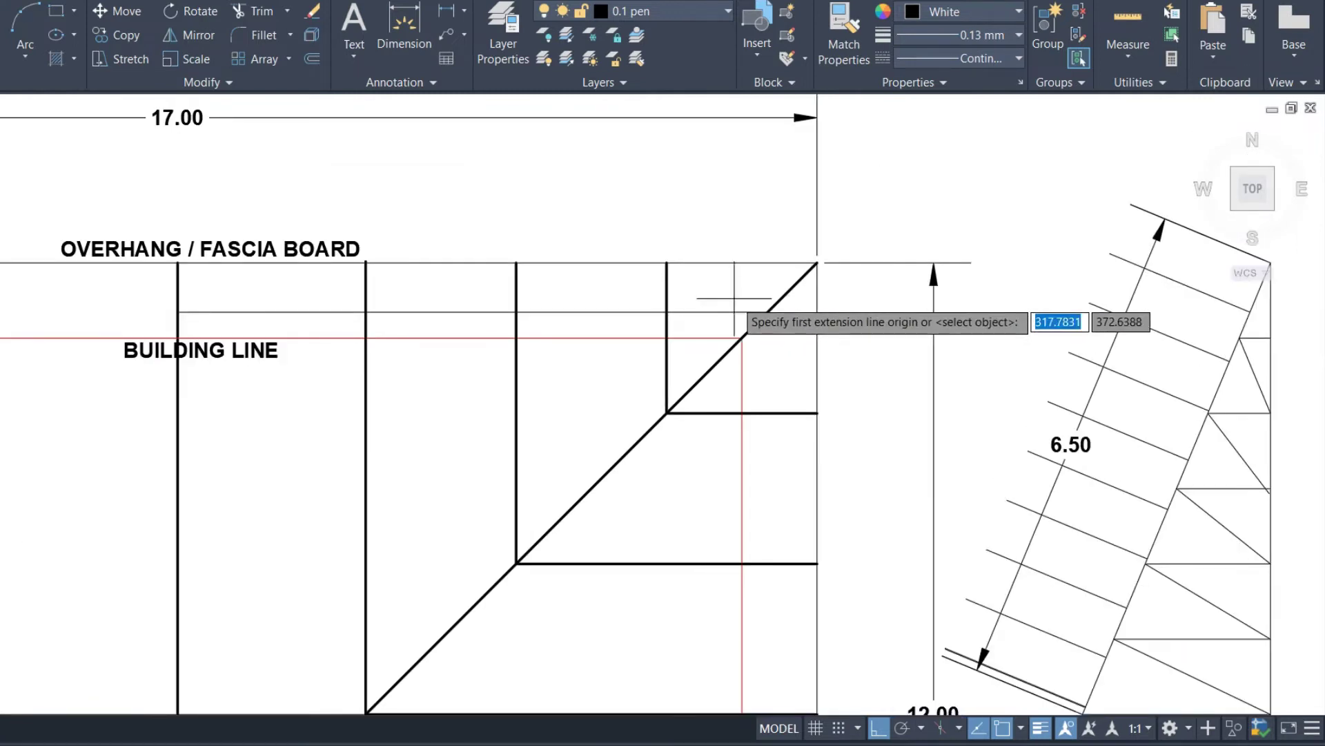
{"action": "left_click", "coordinate": [667, 263]}
{"action": "left_click", "coordinate": [666, 311]}
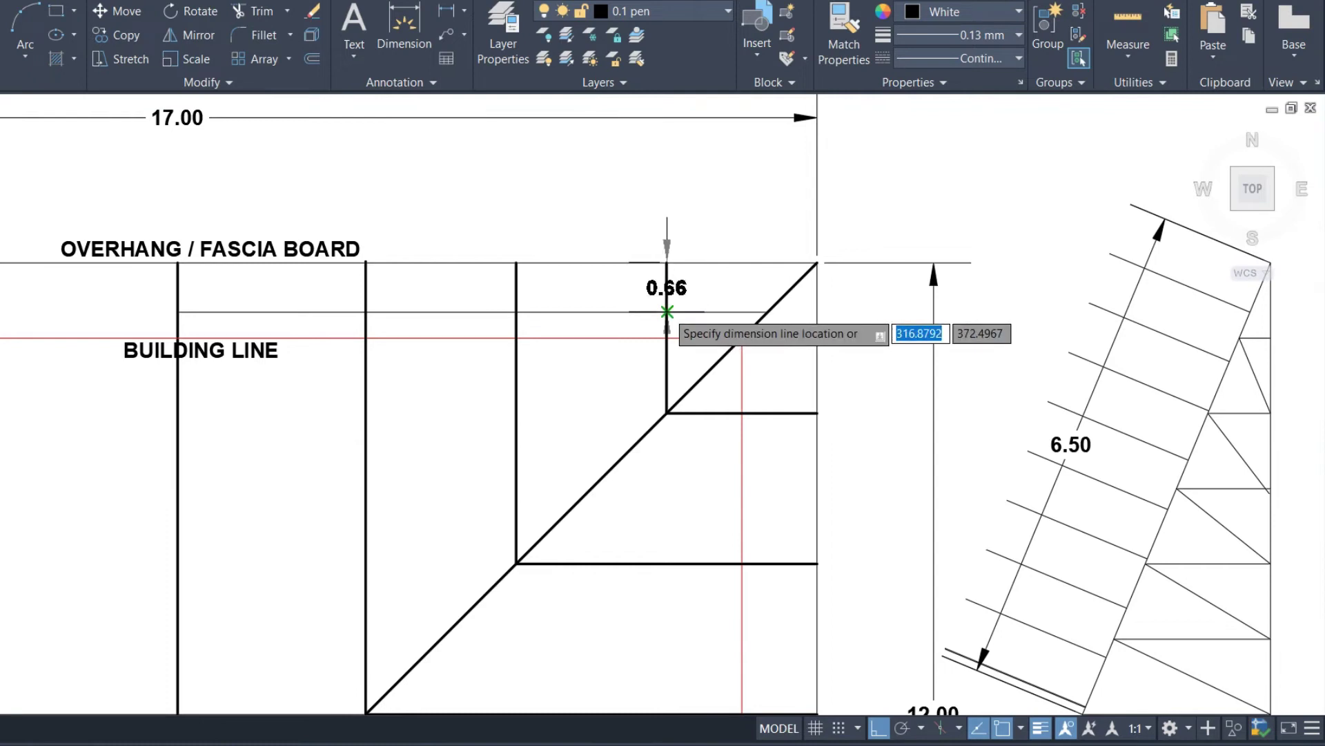
{"action": "scroll", "coordinate": [673, 321], "scroll_direction": "down", "scroll_amount": 1}
{"action": "scroll", "coordinate": [1092, 256], "scroll_direction": "up", "scroll_amount": 3}
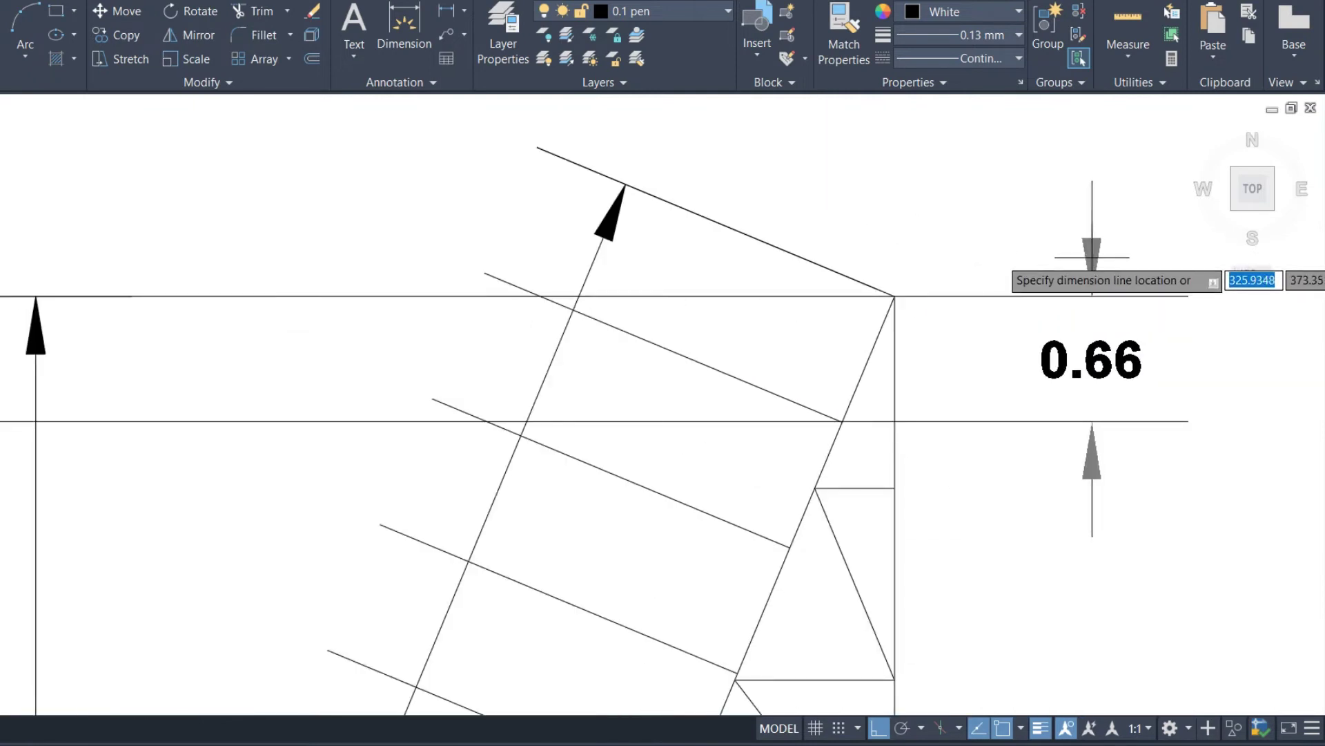
{"action": "left_click", "coordinate": [1087, 208]}
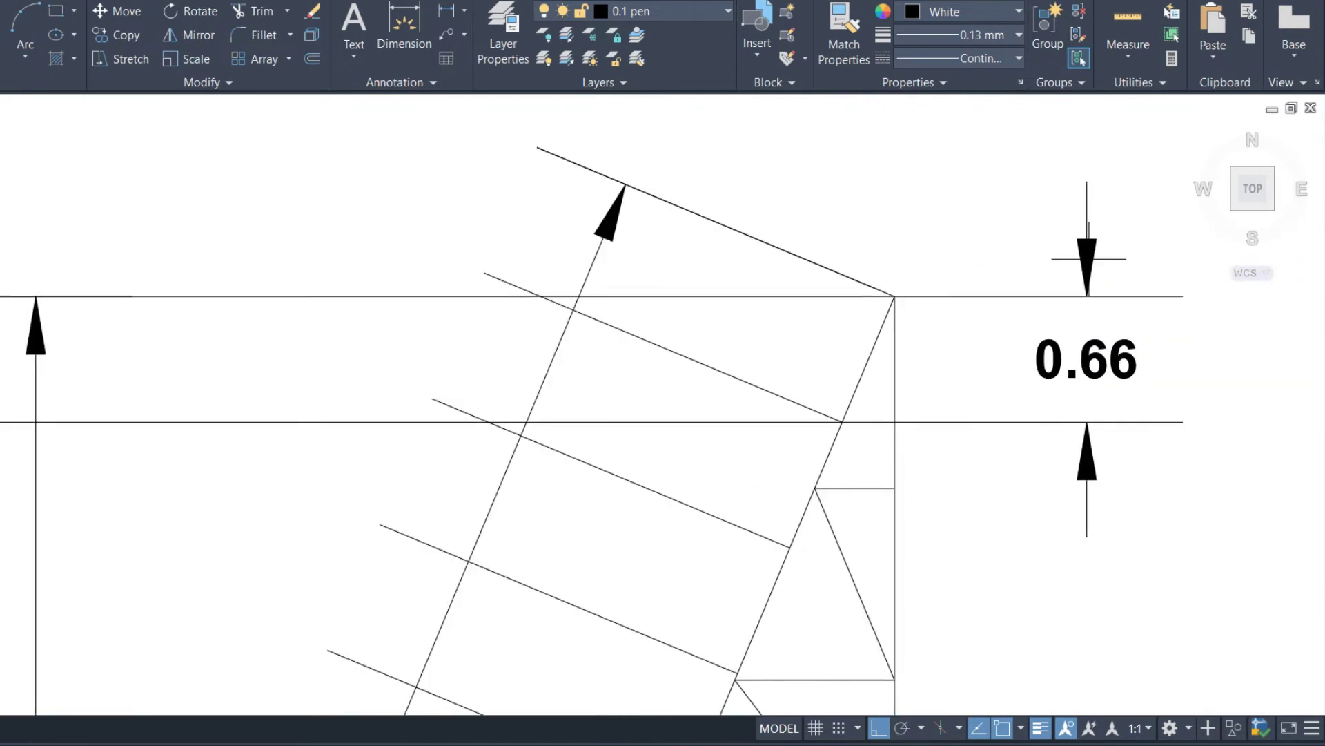
{"action": "scroll", "coordinate": [1088, 259], "scroll_direction": "down", "scroll_amount": 3}
{"action": "scroll", "coordinate": [1014, 273], "scroll_direction": "up", "scroll_amount": 2}
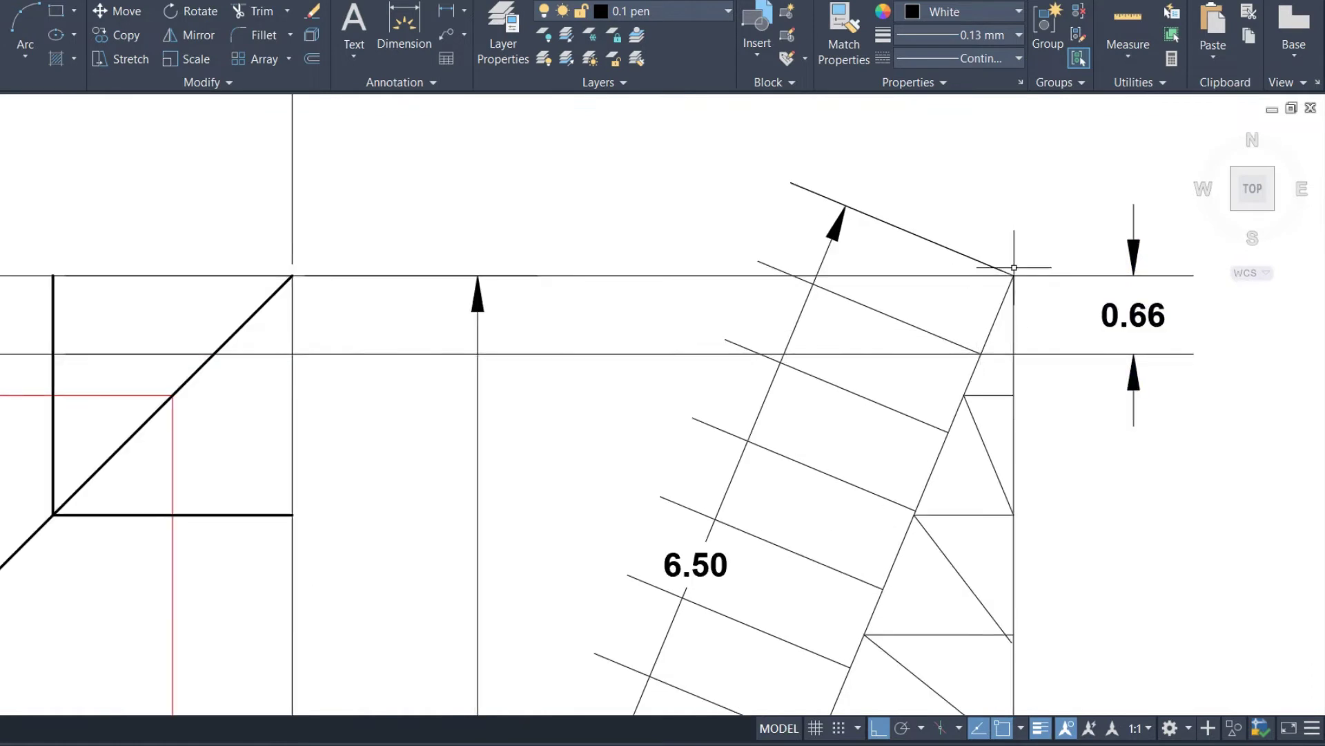
{"action": "scroll", "coordinate": [1015, 267], "scroll_direction": "down", "scroll_amount": 2}
{"action": "scroll", "coordinate": [734, 234], "scroll_direction": "down", "scroll_amount": 2}
{"action": "scroll", "coordinate": [685, 350], "scroll_direction": "up", "scroll_amount": 4}
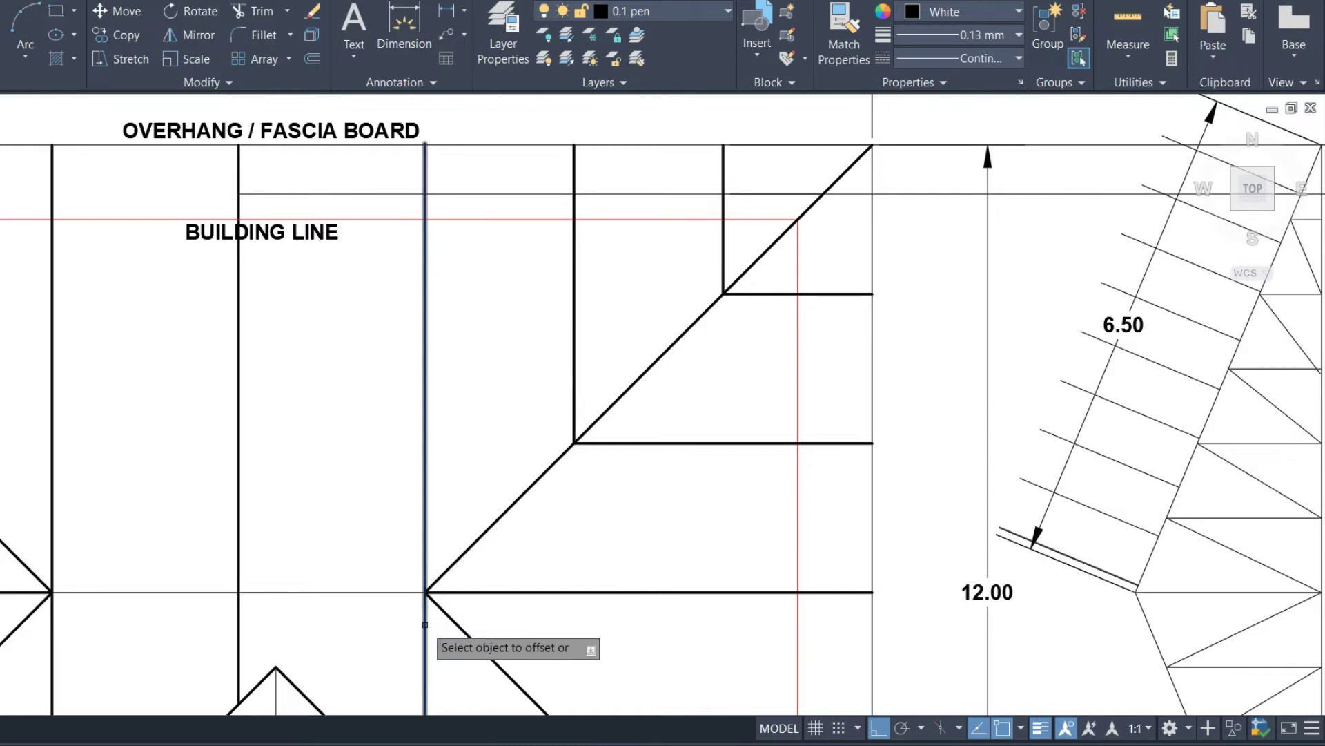
Step: Offset the top line repeatedly by 0.66 to create seven purlins down the upper-right hip section
{"action": "left_click", "coordinate": [523, 194]}
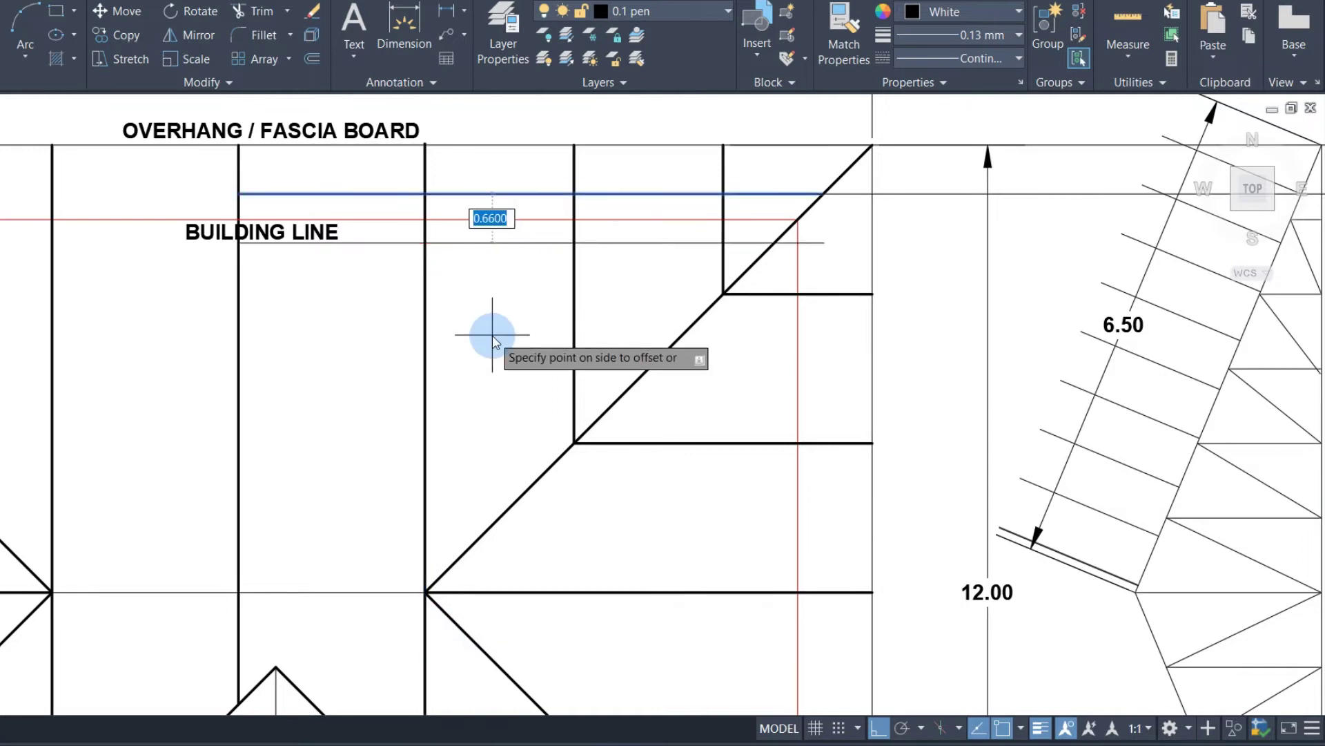
{"action": "left_click", "coordinate": [477, 387]}
{"action": "left_click", "coordinate": [487, 411]}
{"action": "left_click", "coordinate": [461, 435]}
{"action": "left_click", "coordinate": [525, 484]}
{"action": "left_click", "coordinate": [587, 519]}
{"action": "left_click", "coordinate": [601, 560]}
{"action": "left_click", "coordinate": [597, 595]}
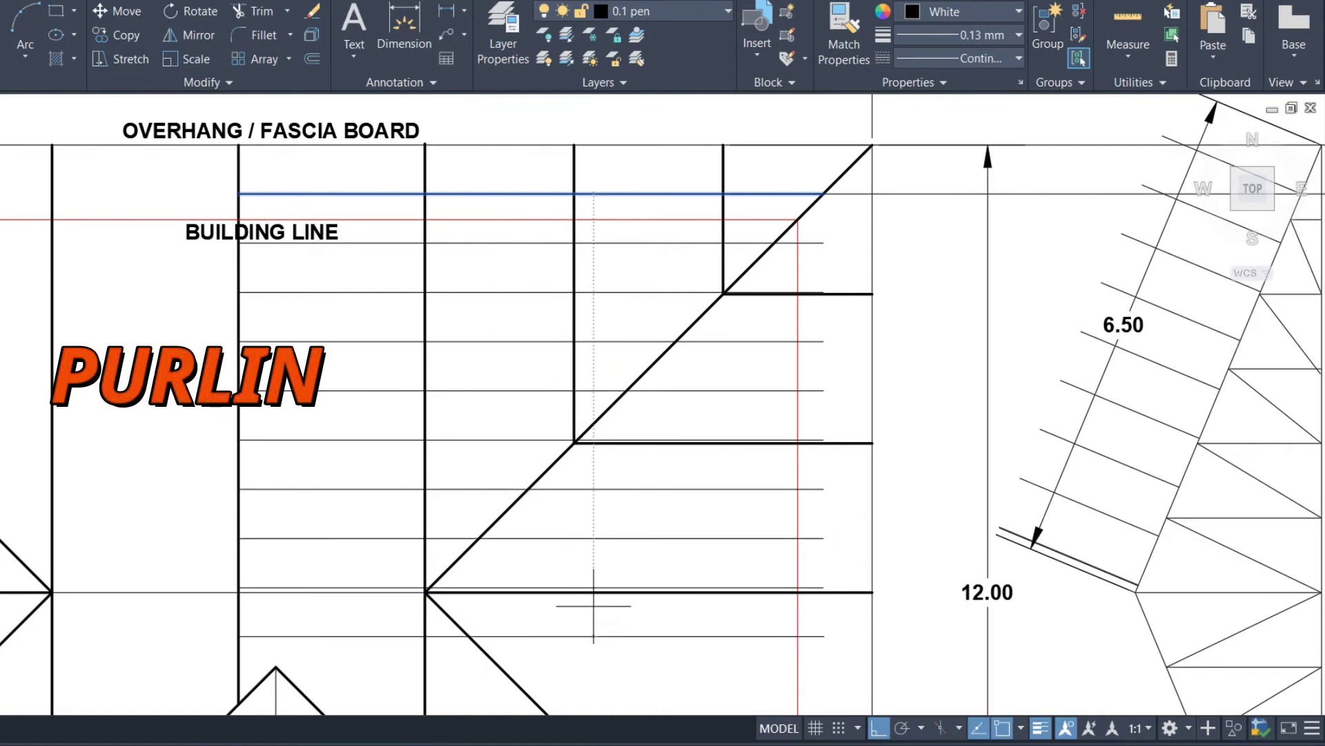
Step: Trim the purlin ends back to the red building line
{"action": "key", "text": "Return"}
{"action": "scroll", "coordinate": [797, 549], "scroll_direction": "up", "scroll_amount": 2}
{"action": "left_click", "coordinate": [853, 570]}
{"action": "left_click", "coordinate": [824, 382]}
{"action": "left_click", "coordinate": [825, 376]}
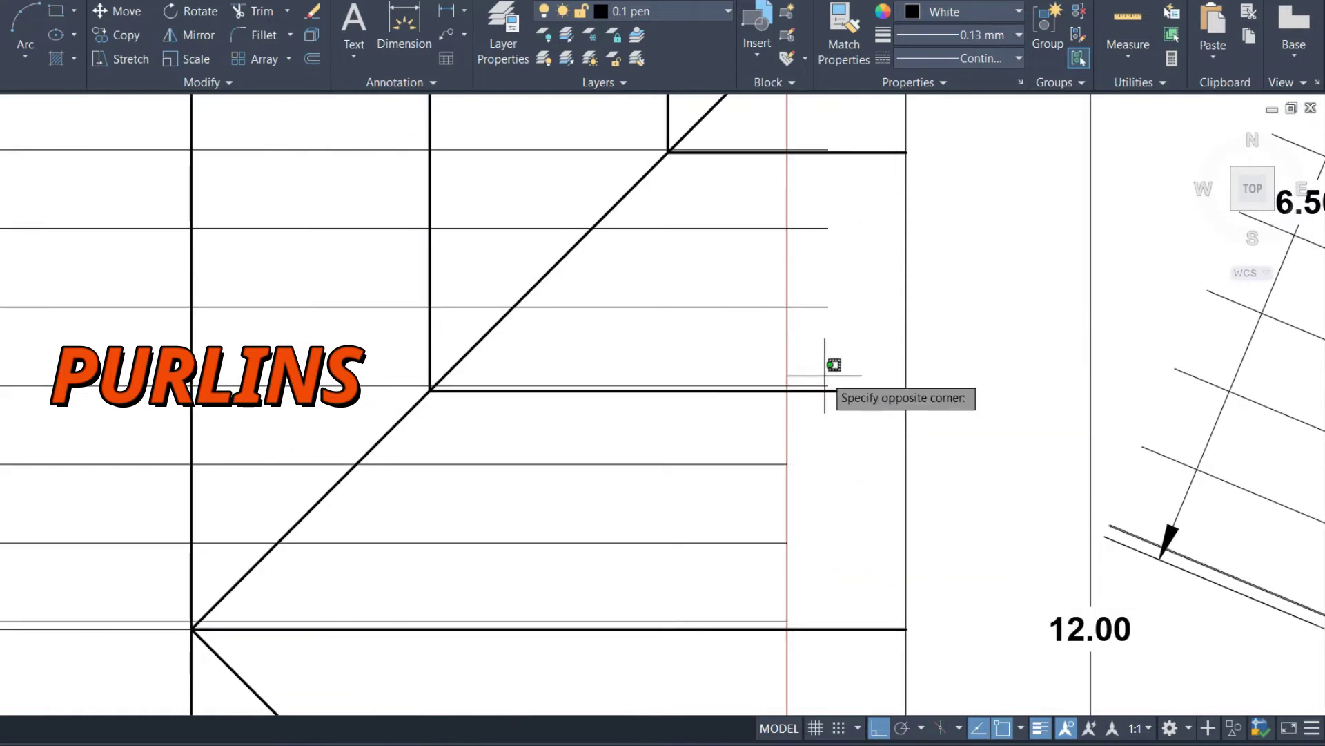
{"action": "mouse_move", "coordinate": [828, 378]}
{"action": "left_mouse_down"}
{"action": "mouse_move", "coordinate": [856, 352]}
{"action": "mouse_move", "coordinate": [818, 195]}
{"action": "left_mouse_up"}
{"action": "scroll", "coordinate": [808, 298], "scroll_direction": "down", "scroll_amount": 2}
{"action": "scroll", "coordinate": [810, 174], "scroll_direction": "up", "scroll_amount": 3}
{"action": "scroll", "coordinate": [810, 173], "scroll_direction": "up", "scroll_amount": 2}
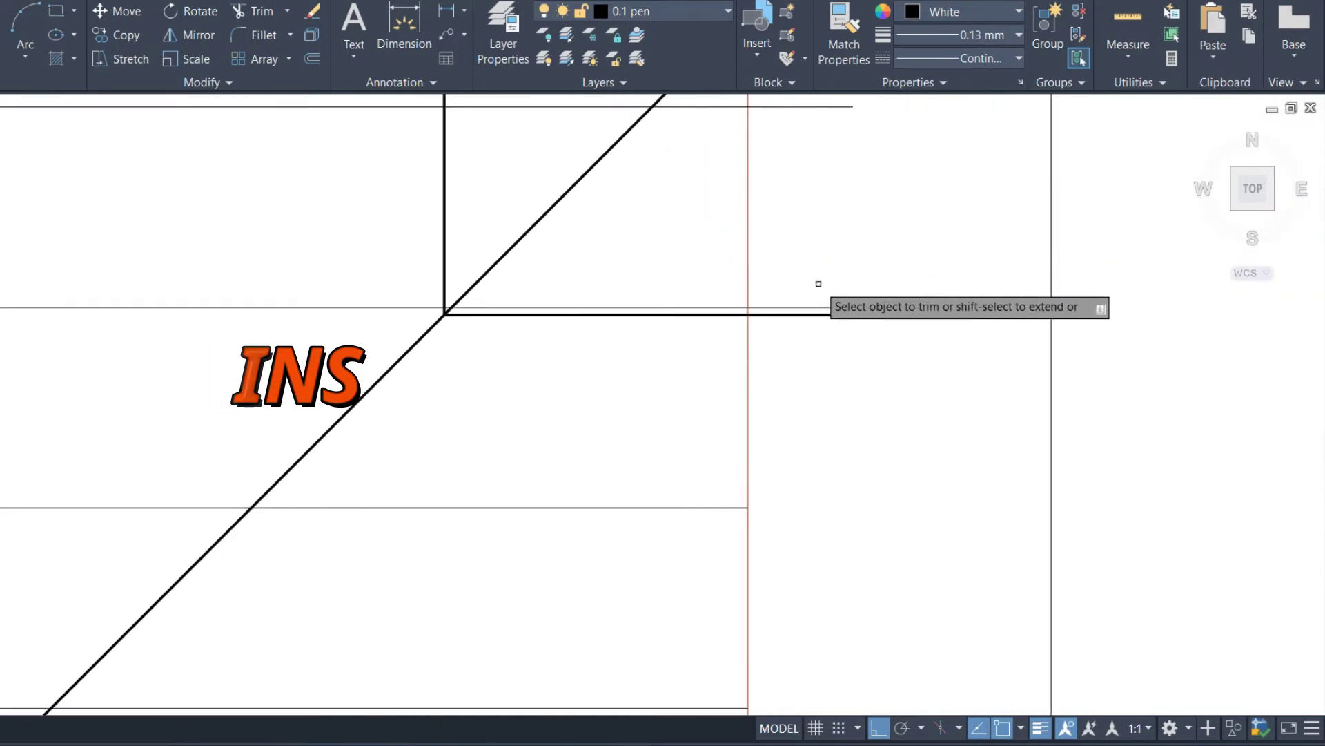
{"action": "scroll", "coordinate": [814, 283], "scroll_direction": "down", "scroll_amount": 4}
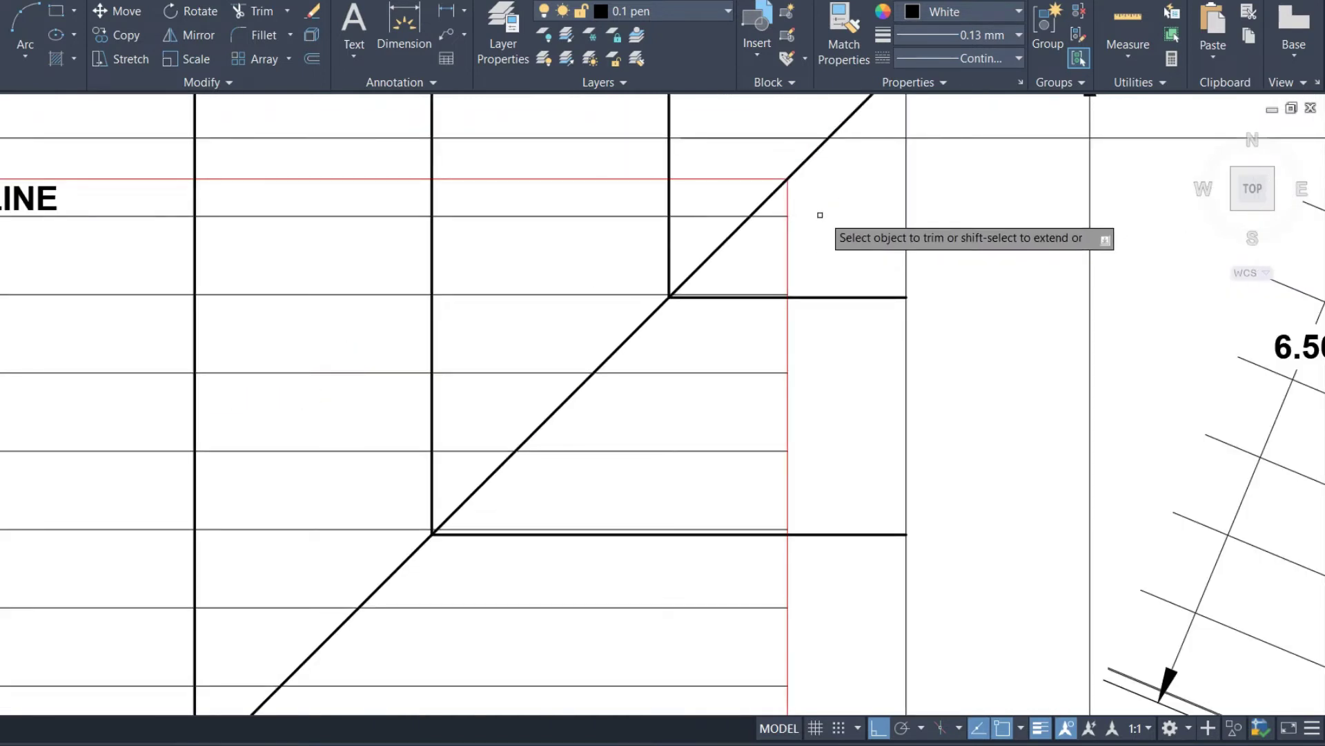
Step: Trim the purlin pieces extending past the hip diagonal
{"action": "left_click", "coordinate": [779, 216]}
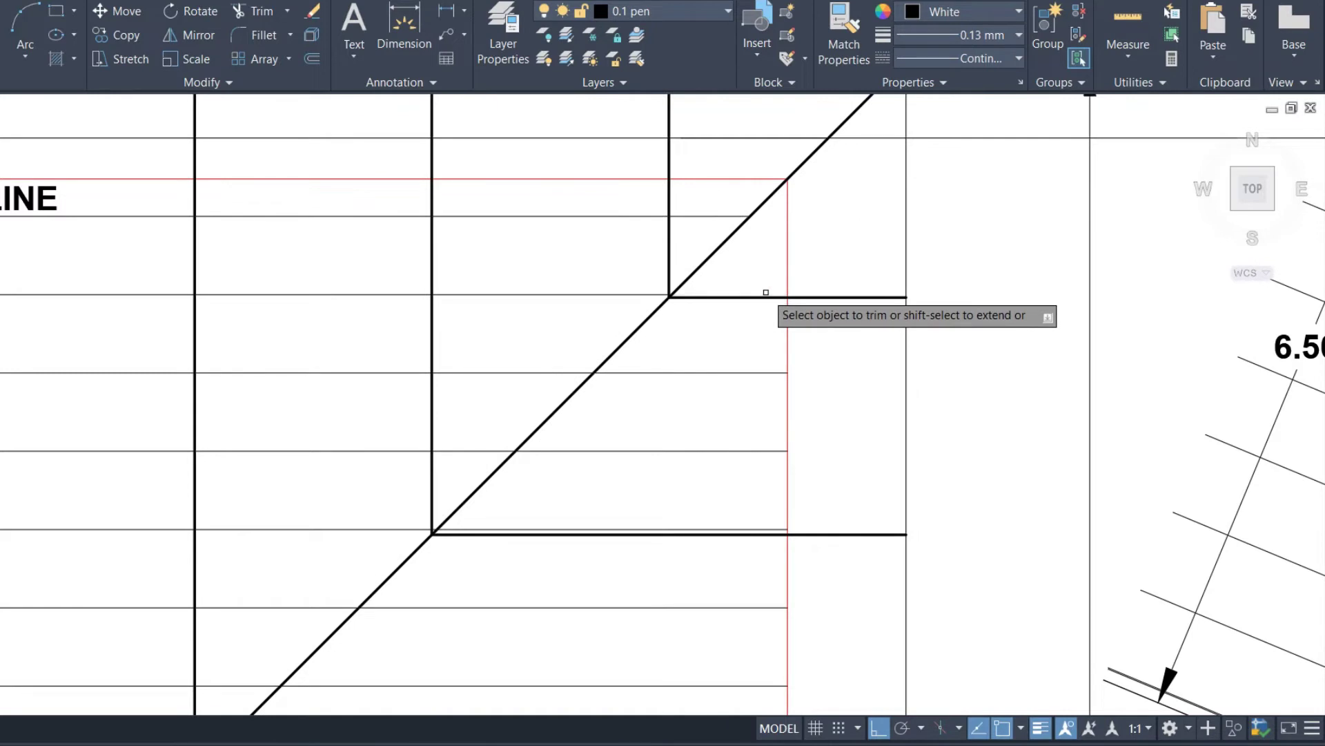
{"action": "left_click_drag", "start_coordinate": [750, 472], "coordinate": [722, 376]}
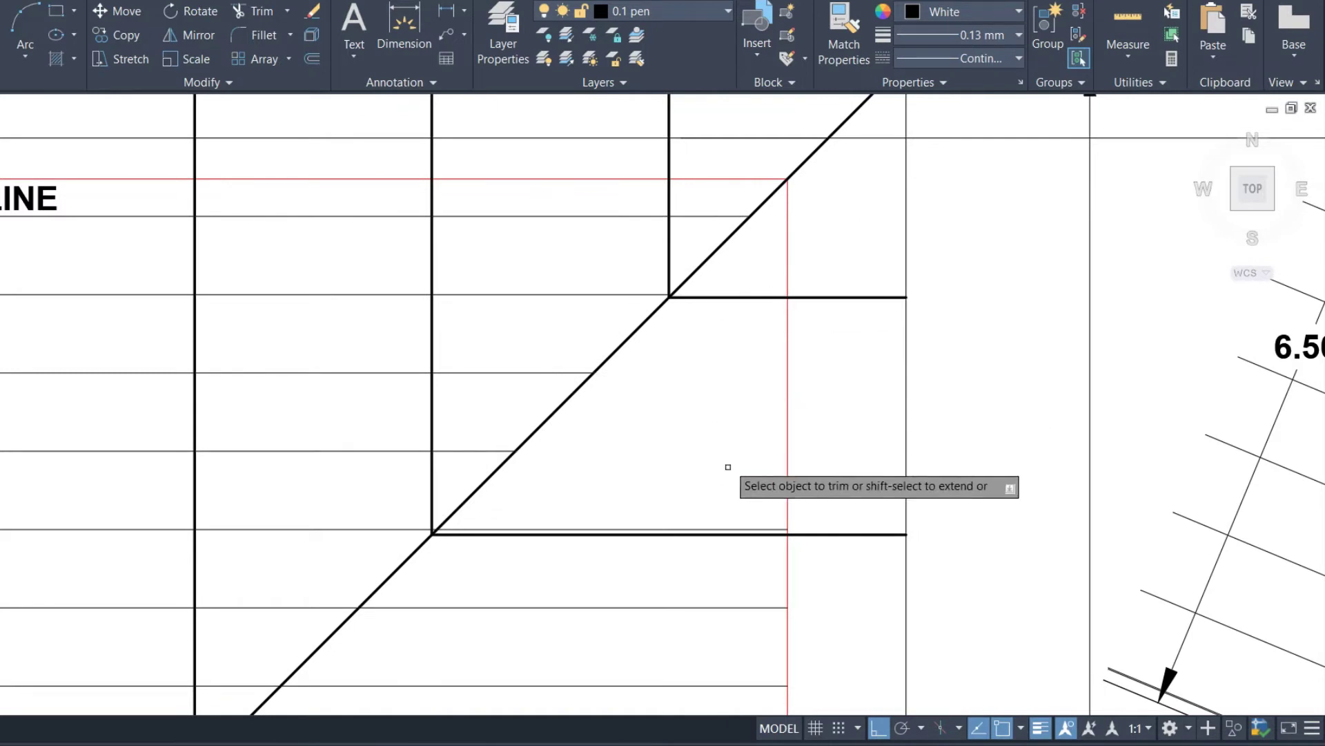
{"action": "scroll", "coordinate": [719, 523], "scroll_direction": "up", "scroll_amount": 2}
{"action": "scroll", "coordinate": [718, 524], "scroll_direction": "up", "scroll_amount": 2}
{"action": "scroll", "coordinate": [769, 346], "scroll_direction": "down", "scroll_amount": 4}
{"action": "left_click", "coordinate": [716, 577]}
{"action": "left_click", "coordinate": [692, 455]}
{"action": "scroll", "coordinate": [710, 532], "scroll_direction": "down", "scroll_amount": 5}
{"action": "scroll", "coordinate": [702, 497], "scroll_direction": "up", "scroll_amount": 8}
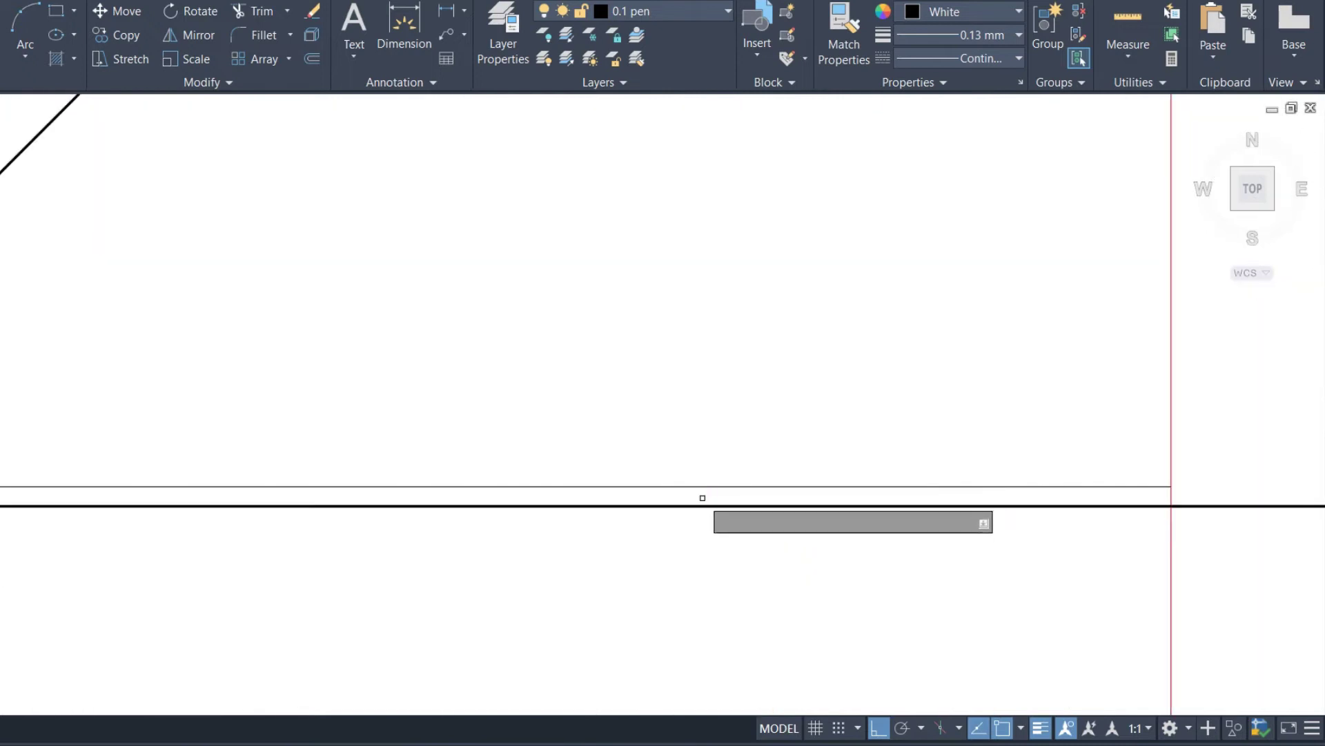
{"action": "scroll", "coordinate": [705, 456], "scroll_direction": "down", "scroll_amount": 3}
{"action": "scroll", "coordinate": [743, 450], "scroll_direction": "down", "scroll_amount": 3}
{"action": "key", "text": "Escape"}
Step: Begin a vertical jack line from a point on the hip diagonal
{"action": "key", "text": "Return"}
{"action": "scroll", "coordinate": [832, 238], "scroll_direction": "up", "scroll_amount": 2}
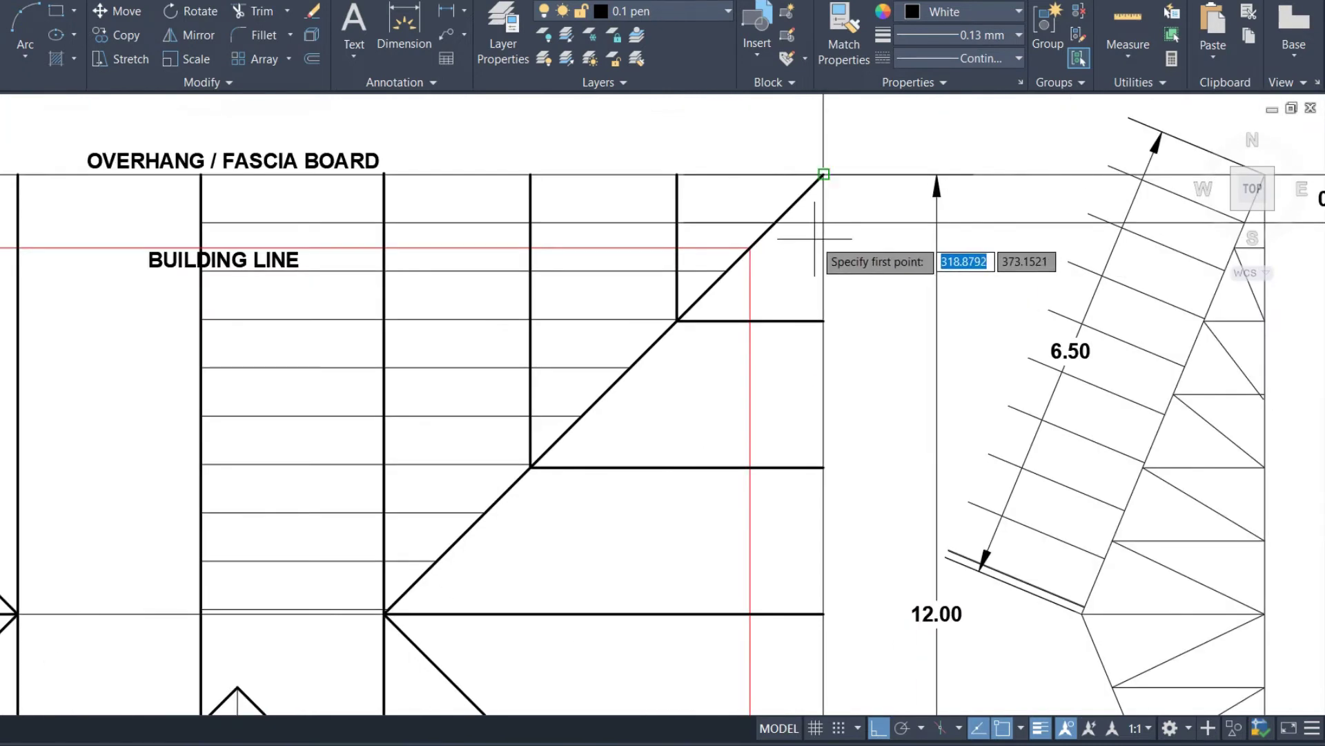
{"action": "left_click", "coordinate": [776, 221]}
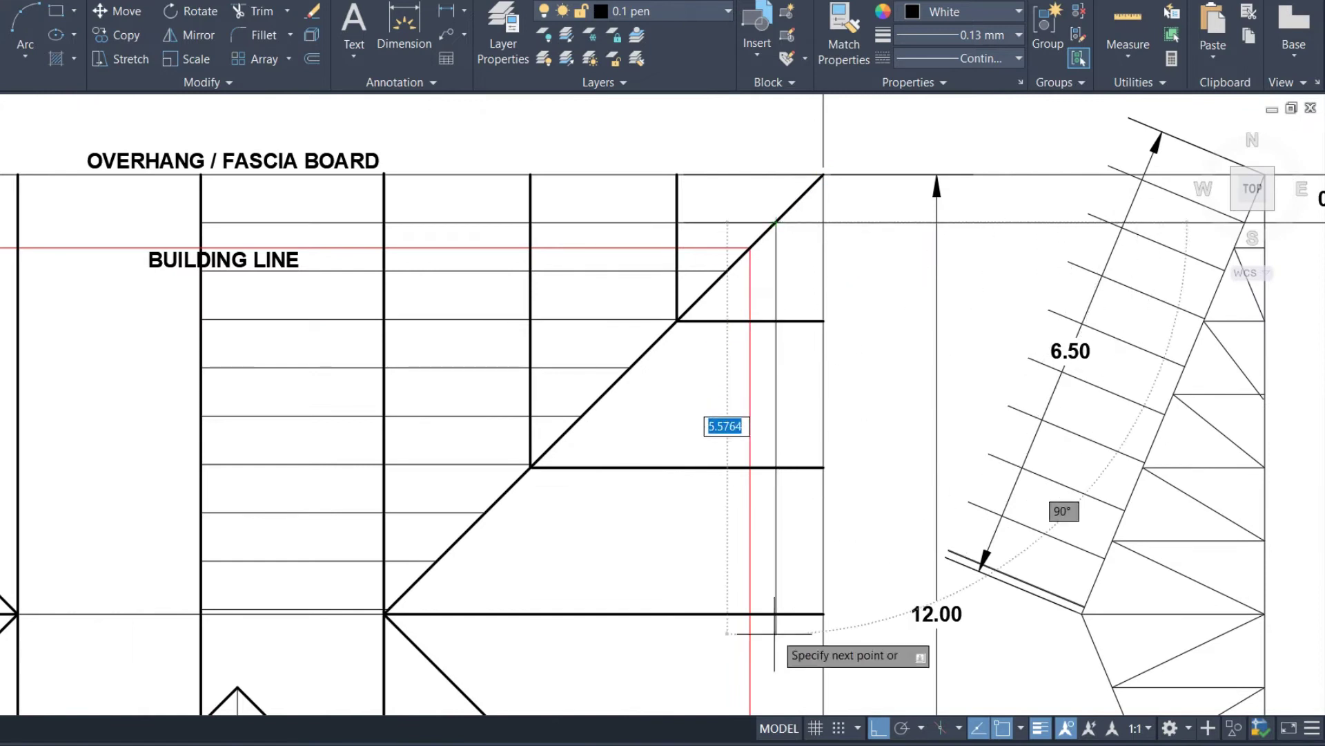
{"action": "key", "text": "Return"}
{"action": "key", "text": "Return"}
Step: Draw three vertical jack lines from the hip diagonal down past the horizontal line
{"action": "left_click", "coordinate": [727, 269]}
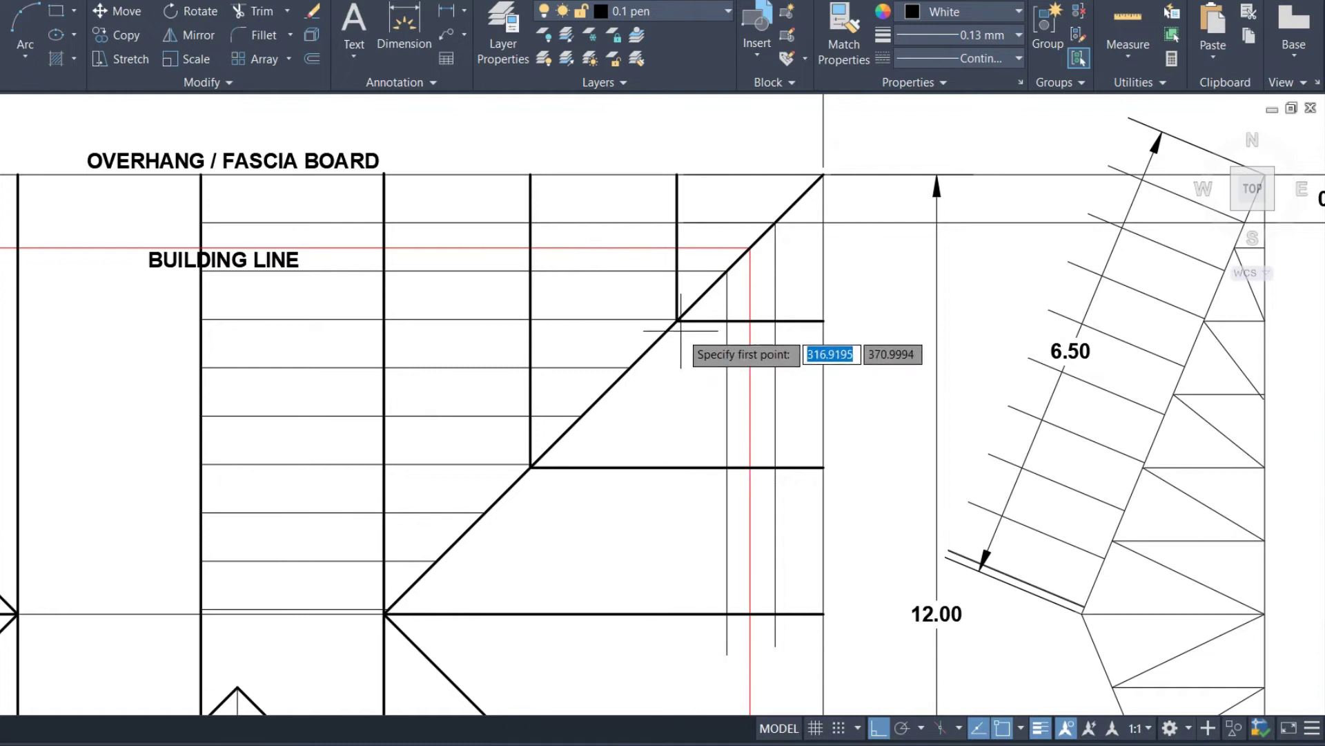
{"action": "scroll", "coordinate": [684, 317], "scroll_direction": "up", "scroll_amount": 5}
{"action": "scroll", "coordinate": [615, 330], "scroll_direction": "down", "scroll_amount": 5}
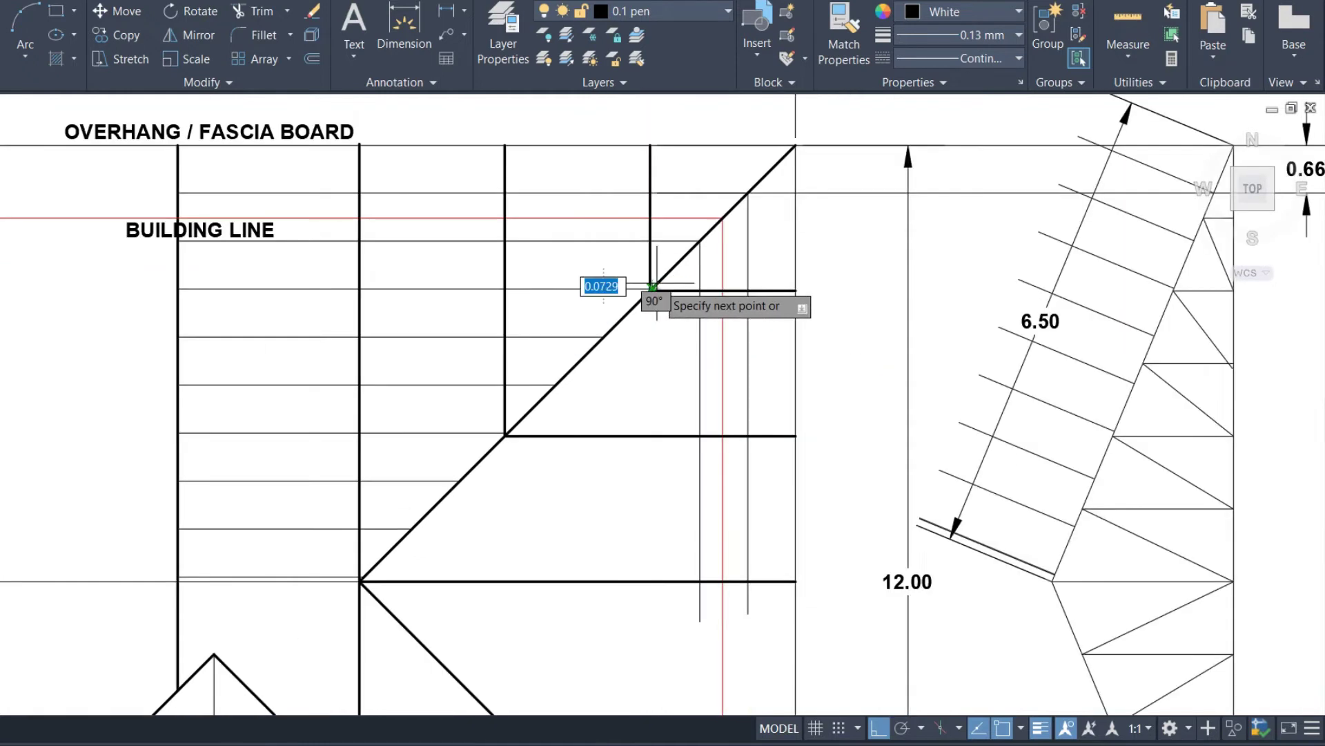
{"action": "left_click", "coordinate": [651, 628]}
{"action": "key", "text": "Return"}
{"action": "key", "text": "Return"}
{"action": "left_click", "coordinate": [604, 338]}
{"action": "left_click", "coordinate": [604, 630]}
{"action": "left_click", "coordinate": [556, 385]}
{"action": "left_click", "coordinate": [556, 650]}
{"action": "scroll", "coordinate": [518, 436], "scroll_direction": "up", "scroll_amount": 6}
Step: Add a jack line from a lower purlin-hip junction down past the horizontal line
{"action": "key", "text": "Return"}
{"action": "left_click", "coordinate": [476, 423]}
{"action": "scroll", "coordinate": [483, 414], "scroll_direction": "down", "scroll_amount": 3}
{"action": "scroll", "coordinate": [497, 400], "scroll_direction": "down", "scroll_amount": 3}
{"action": "left_click", "coordinate": [461, 440]}
{"action": "left_click", "coordinate": [460, 608]}
{"action": "key", "text": "Return"}
{"action": "key", "text": "Return"}
{"action": "scroll", "coordinate": [401, 532], "scroll_direction": "up", "scroll_amount": 6}
{"action": "key", "text": "Return"}
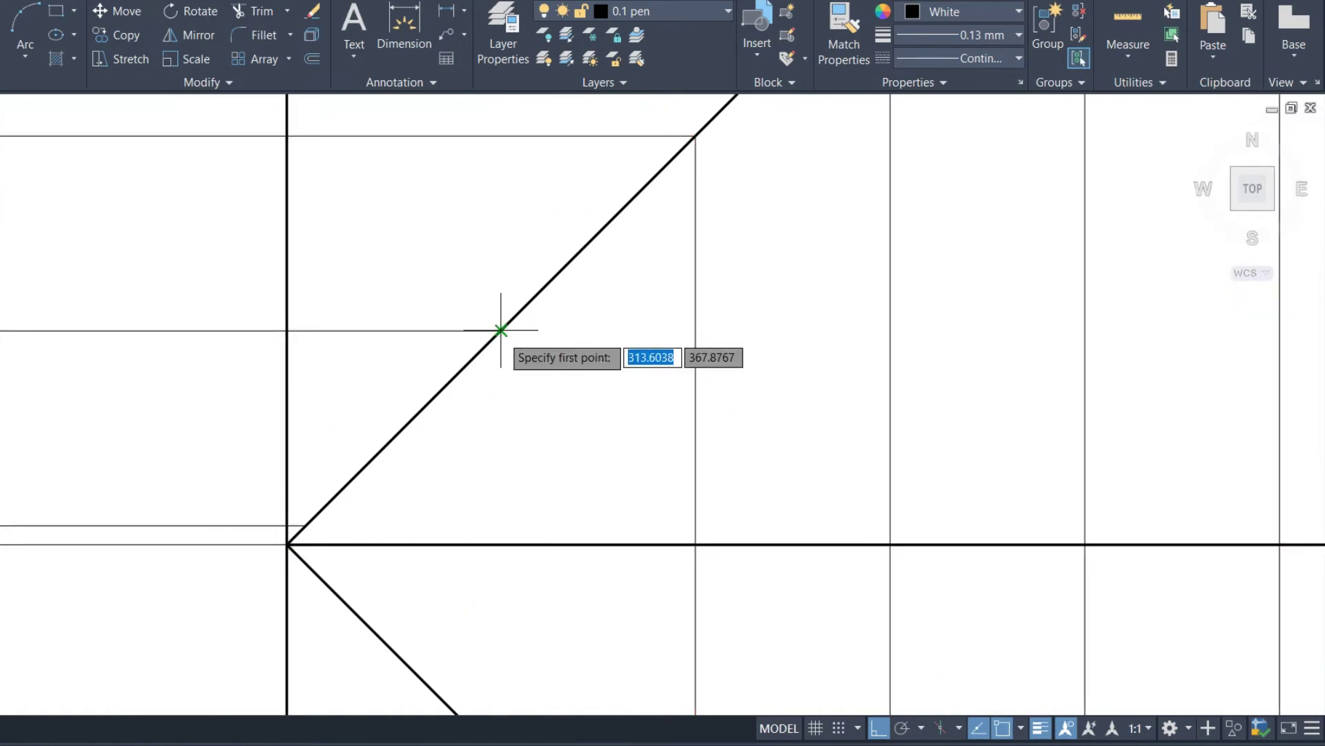
Step: Discard a stray line started near the hip's lower end
{"action": "left_click", "coordinate": [501, 329]}
{"action": "scroll", "coordinate": [508, 349], "scroll_direction": "down", "scroll_amount": 4}
{"action": "key", "text": "Escape"}
{"action": "scroll", "coordinate": [441, 409], "scroll_direction": "up", "scroll_amount": 5}
{"action": "key", "text": "Return"}
{"action": "scroll", "coordinate": [477, 361], "scroll_direction": "down", "scroll_amount": 1}
{"action": "key", "text": "Escape"}
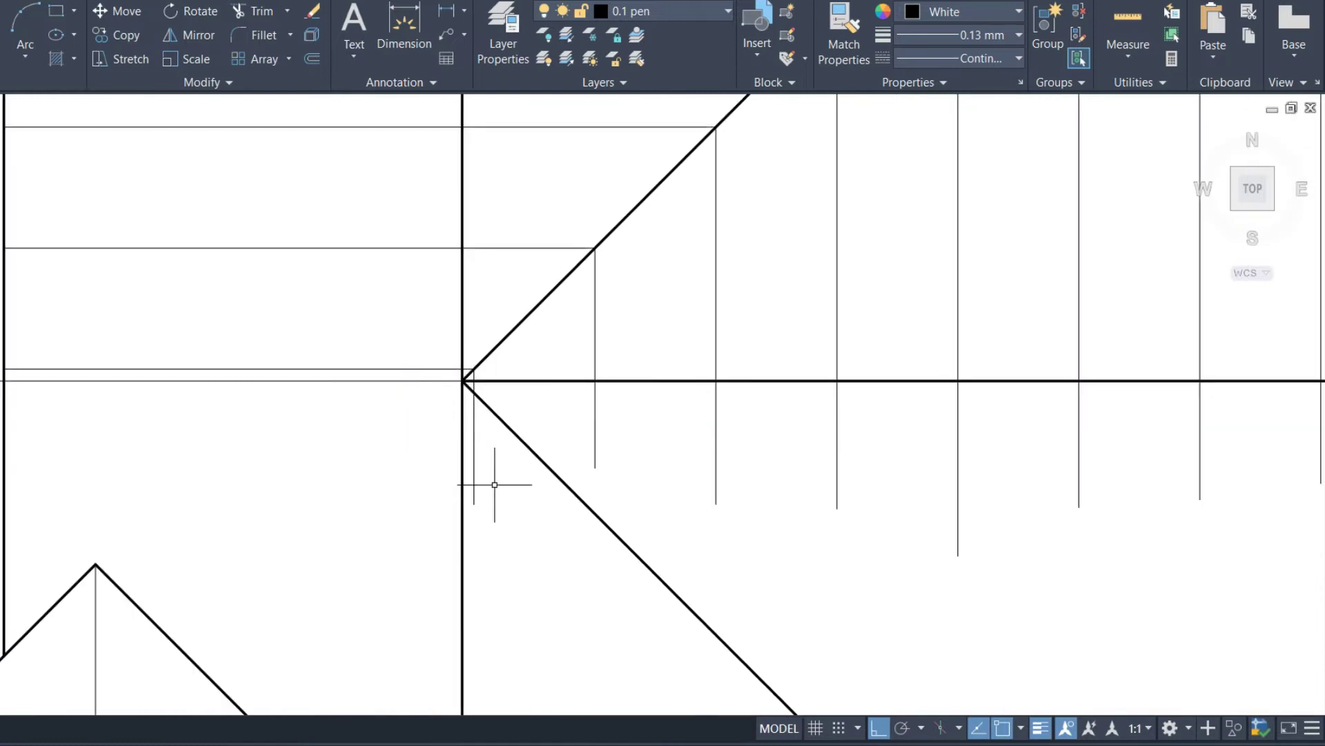
{"action": "type", "text": "T"}
Step: Trim the jack line stub at the hip corner
{"action": "key", "text": "Return"}
{"action": "scroll", "coordinate": [495, 449], "scroll_direction": "up", "scroll_amount": 2}
{"action": "scroll", "coordinate": [496, 450], "scroll_direction": "up", "scroll_amount": 2}
{"action": "left_click", "coordinate": [481, 457]}
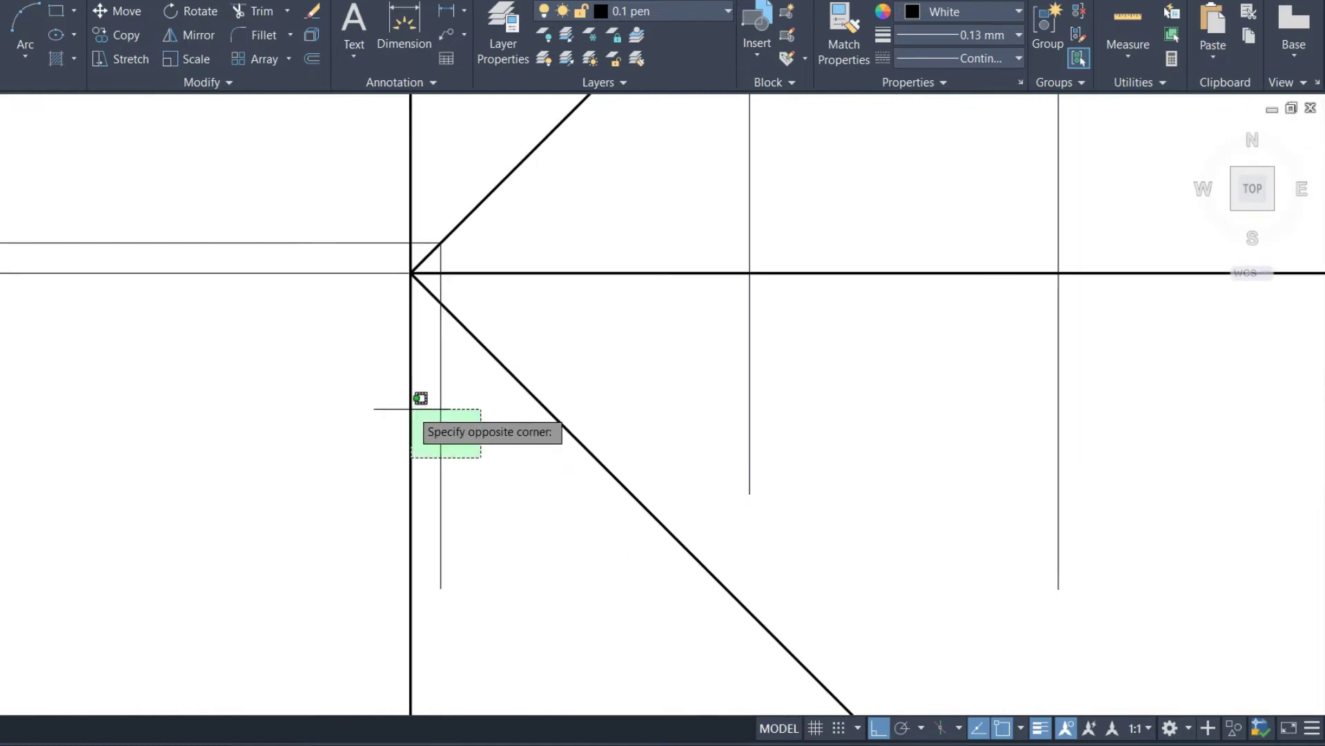
{"action": "left_click", "coordinate": [420, 412]}
{"action": "scroll", "coordinate": [340, 503], "scroll_direction": "down", "scroll_amount": 4}
Step: Trim the remaining jack line stubs below the horizontal line
{"action": "left_click", "coordinate": [948, 533]}
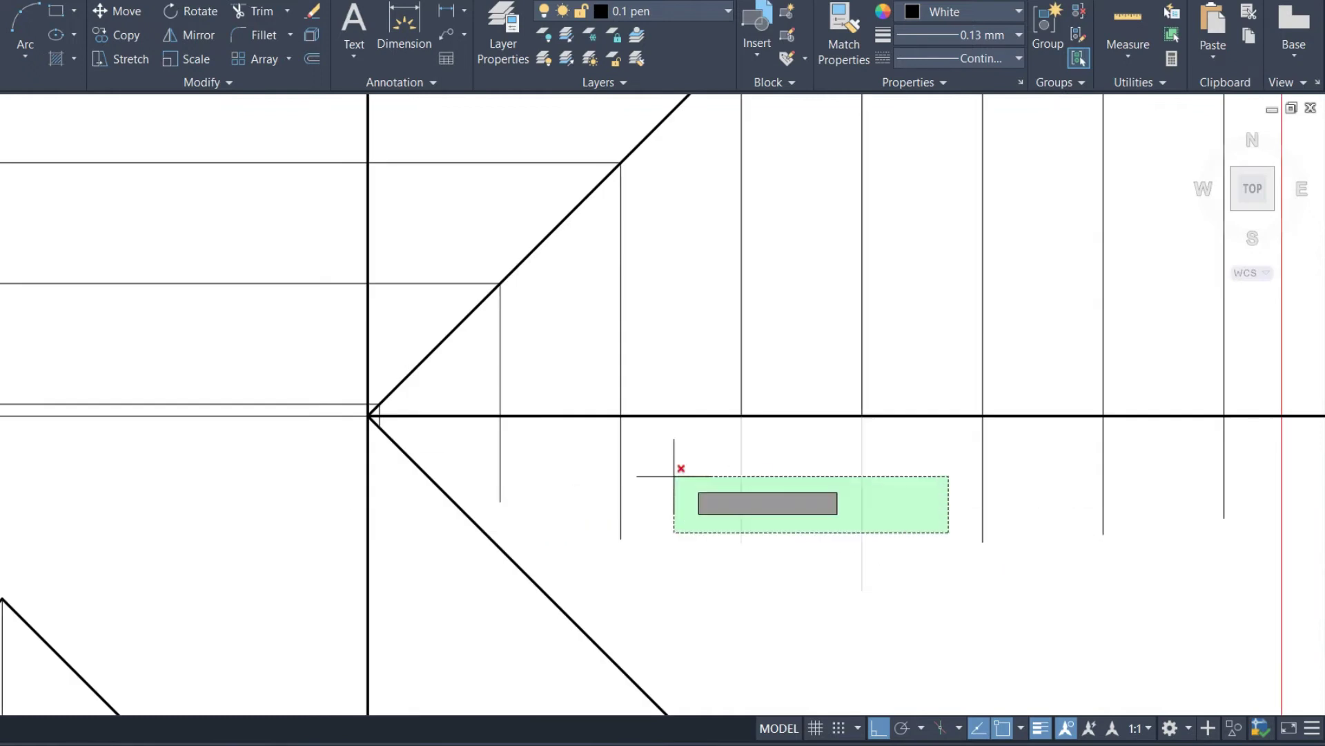
{"action": "left_click", "coordinate": [524, 453]}
{"action": "left_click", "coordinate": [544, 464]}
{"action": "left_click", "coordinate": [489, 448]}
{"action": "scroll", "coordinate": [442, 486], "scroll_direction": "down", "scroll_amount": 5}
{"action": "scroll", "coordinate": [606, 479], "scroll_direction": "up", "scroll_amount": 3}
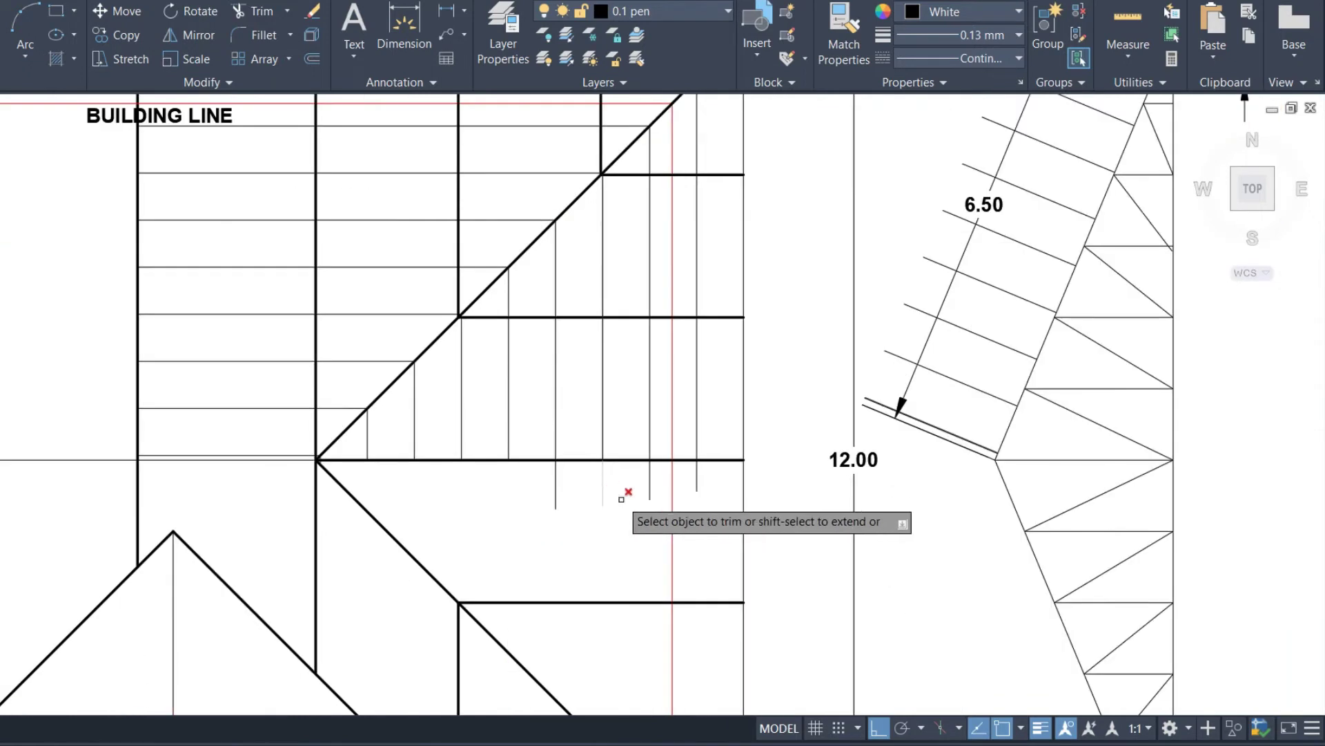
{"action": "left_click_drag", "start_coordinate": [645, 497], "coordinate": [546, 503]}
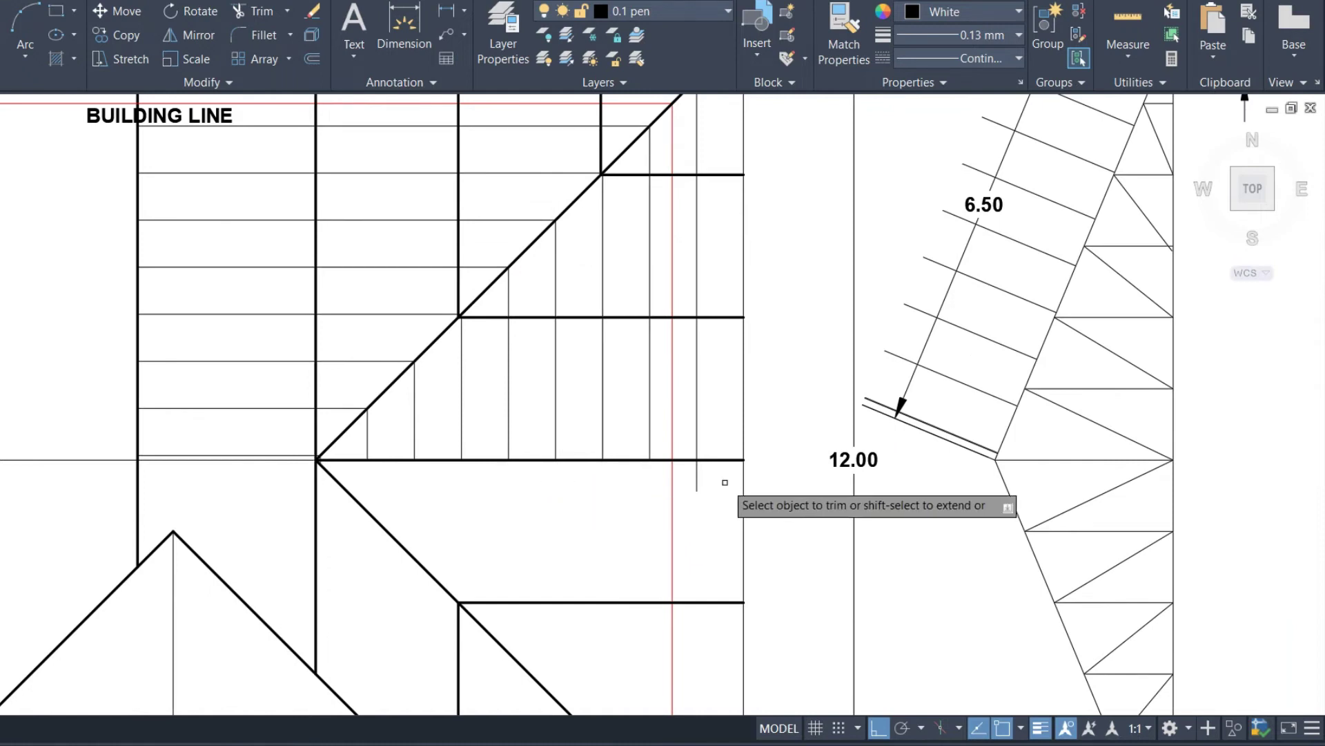
{"action": "scroll", "coordinate": [718, 483], "scroll_direction": "up", "scroll_amount": 3}
{"action": "left_click", "coordinate": [708, 493]}
{"action": "left_click", "coordinate": [660, 459]}
{"action": "scroll", "coordinate": [776, 488], "scroll_direction": "down", "scroll_amount": 5}
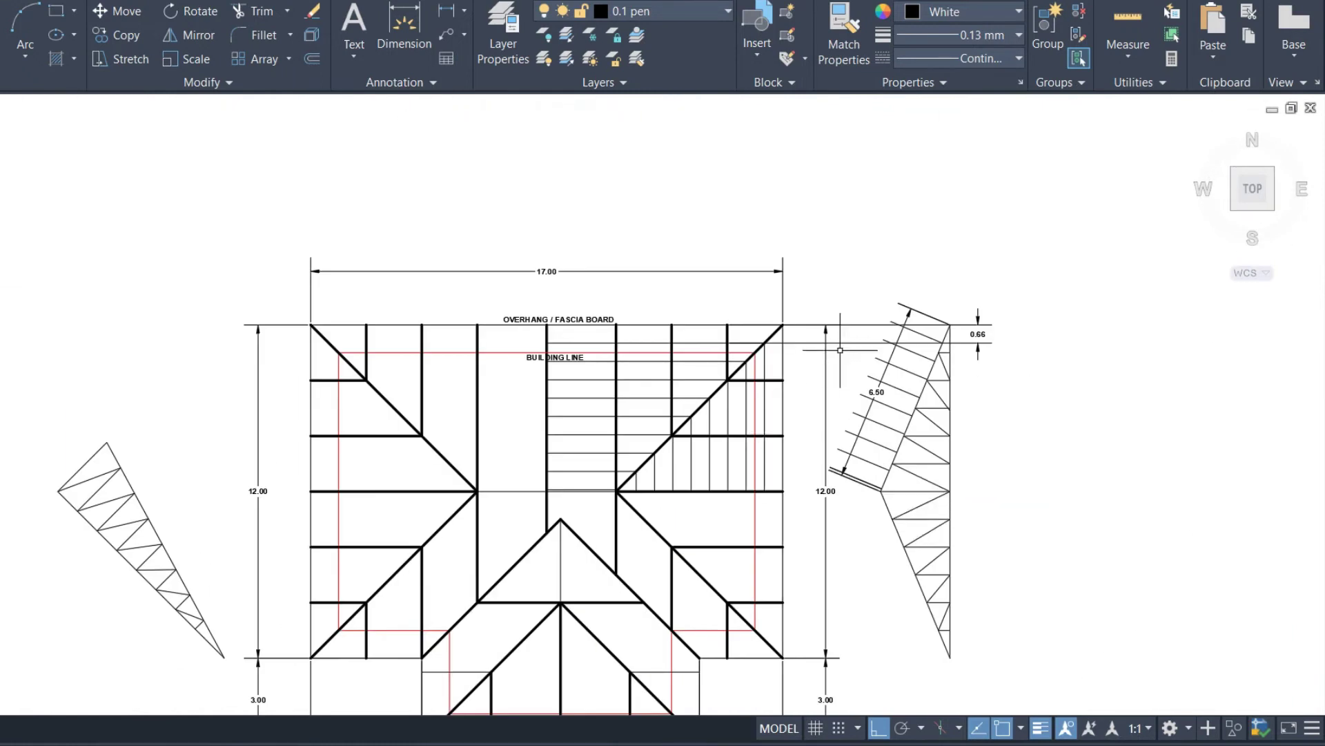
Step: Select the right hip section's purlin lines with several windows
{"action": "scroll", "coordinate": [847, 339], "scroll_direction": "up", "scroll_amount": 3}
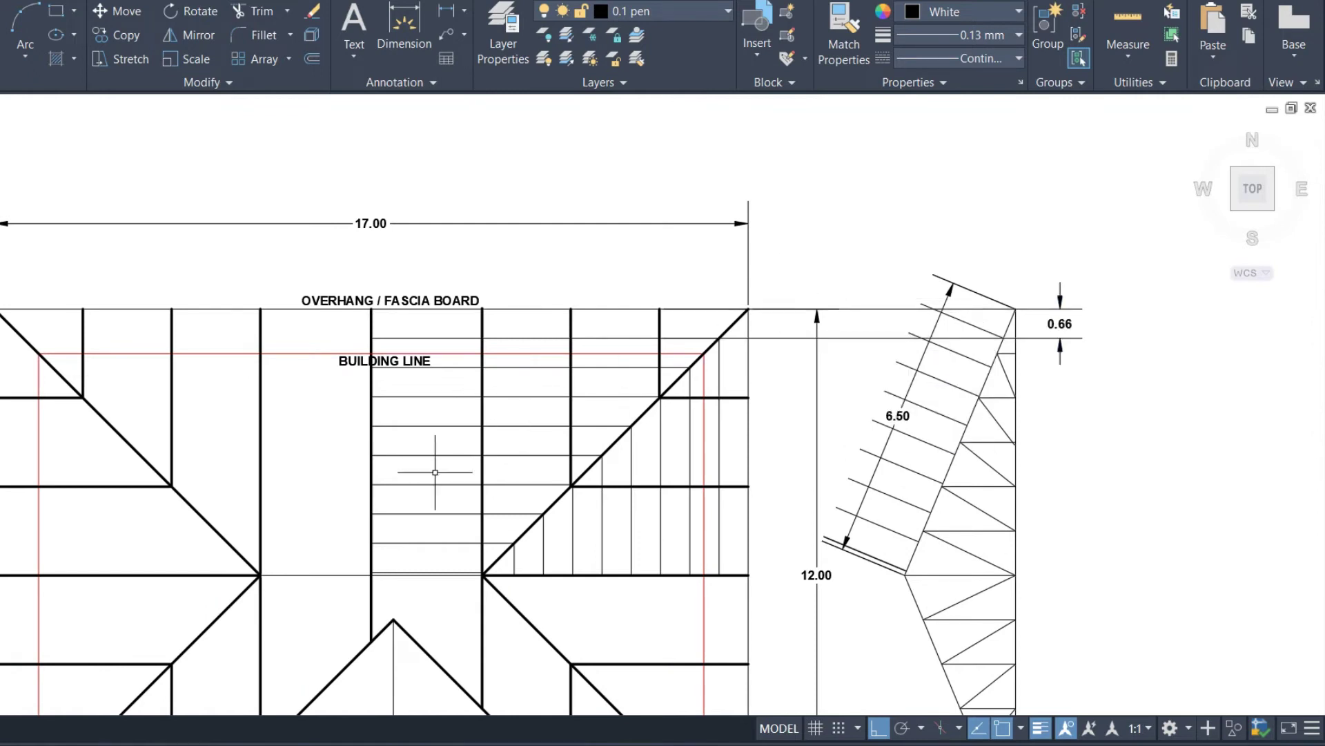
{"action": "scroll", "coordinate": [439, 568], "scroll_direction": "up", "scroll_amount": 5}
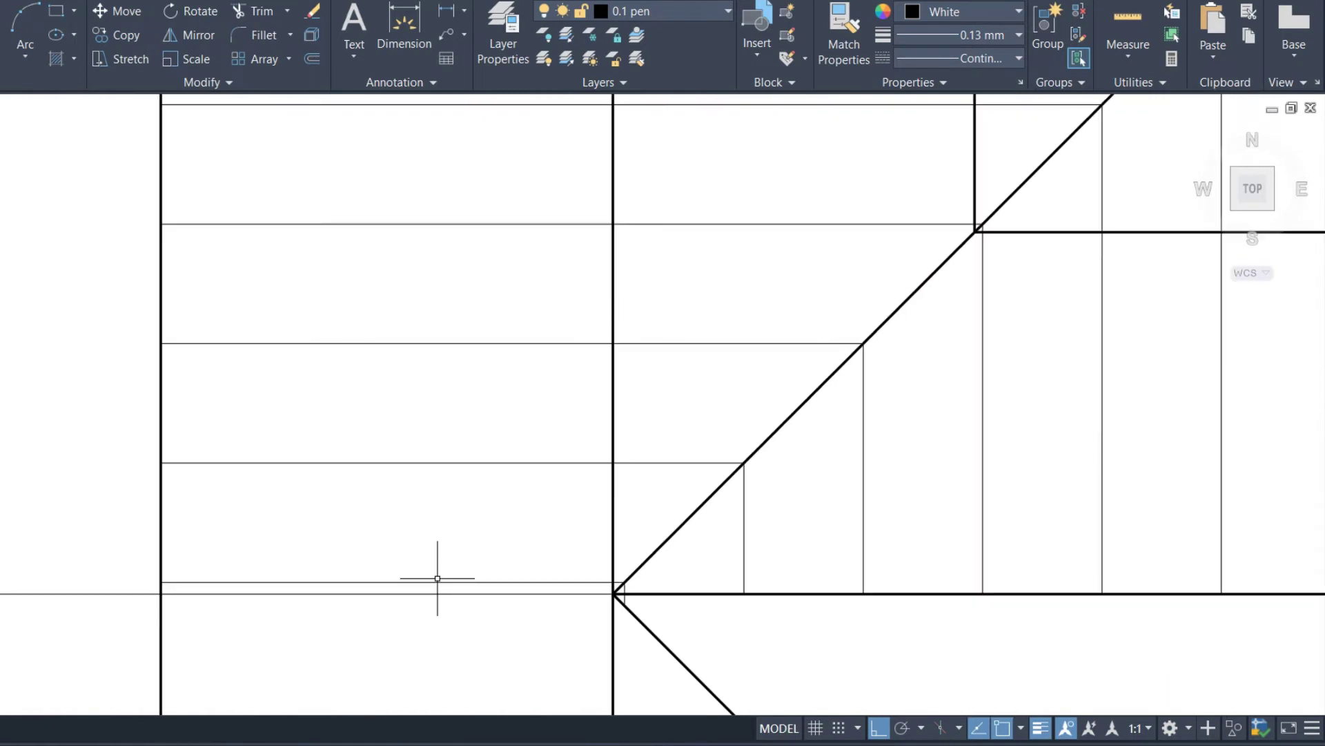
{"action": "scroll", "coordinate": [483, 545], "scroll_direction": "down", "scroll_amount": 2}
{"action": "left_click", "coordinate": [492, 531]}
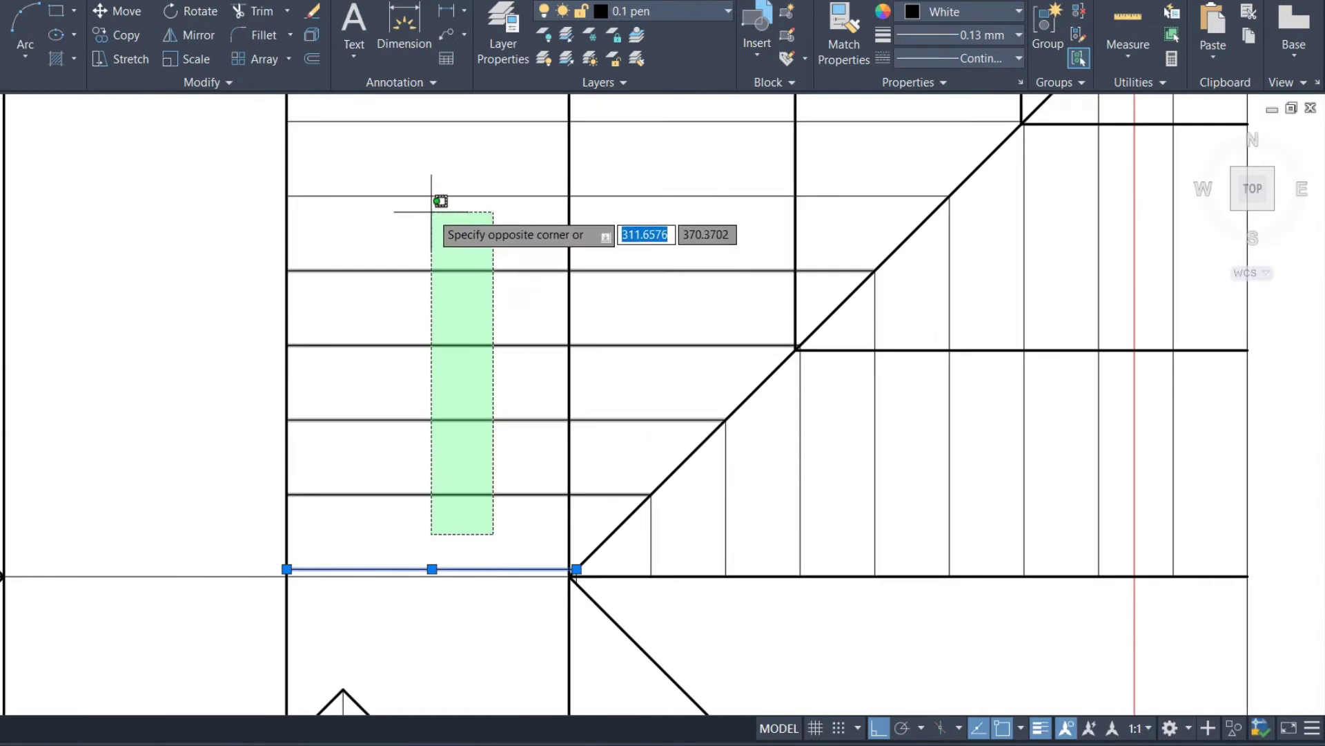
{"action": "left_click", "coordinate": [437, 248]}
{"action": "scroll", "coordinate": [528, 414], "scroll_direction": "down", "scroll_amount": 3}
{"action": "scroll", "coordinate": [525, 254], "scroll_direction": "up", "scroll_amount": 3}
{"action": "left_click", "coordinate": [509, 504]}
{"action": "left_click", "coordinate": [488, 296]}
{"action": "left_click", "coordinate": [504, 260]}
{"action": "left_click", "coordinate": [497, 204]}
{"action": "scroll", "coordinate": [493, 232], "scroll_direction": "down", "scroll_amount": 2}
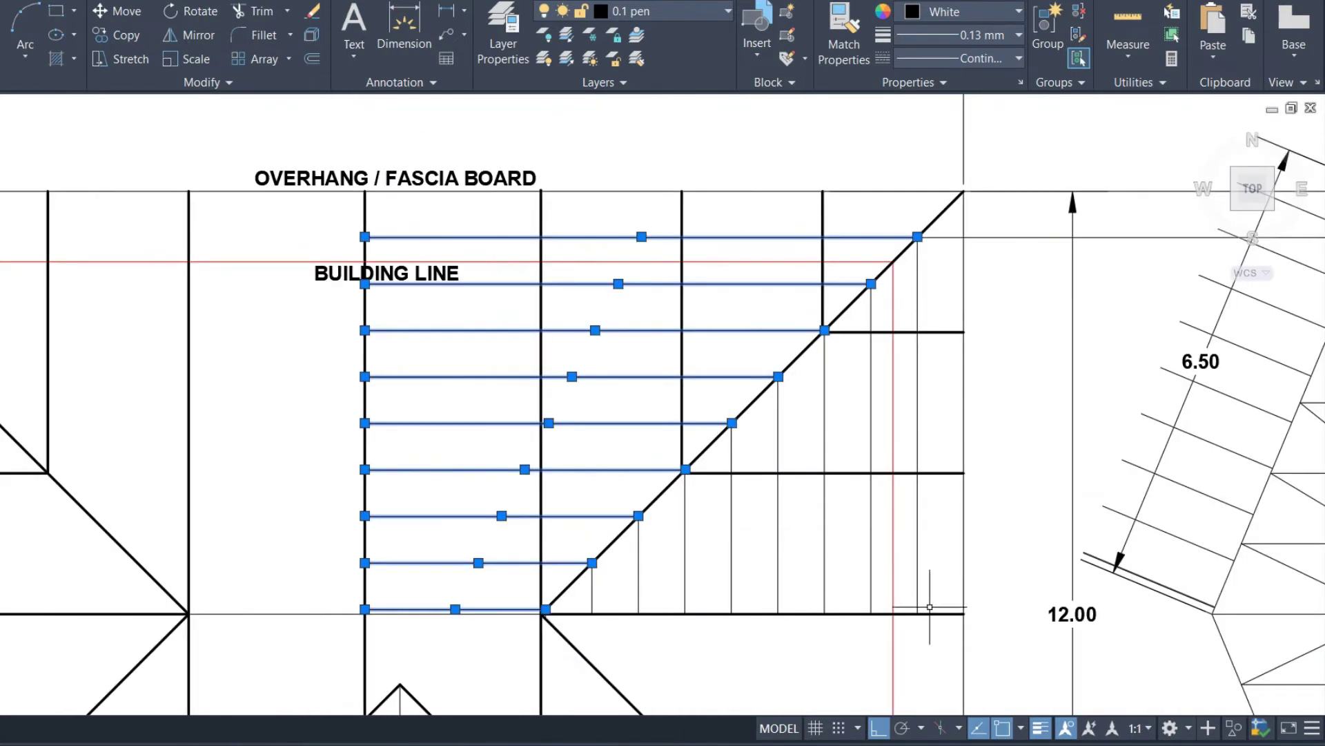
Step: Add the vertical jack lines, including the short one near the hip corner, to the selection
{"action": "left_click", "coordinate": [913, 568]}
{"action": "left_click", "coordinate": [881, 583]}
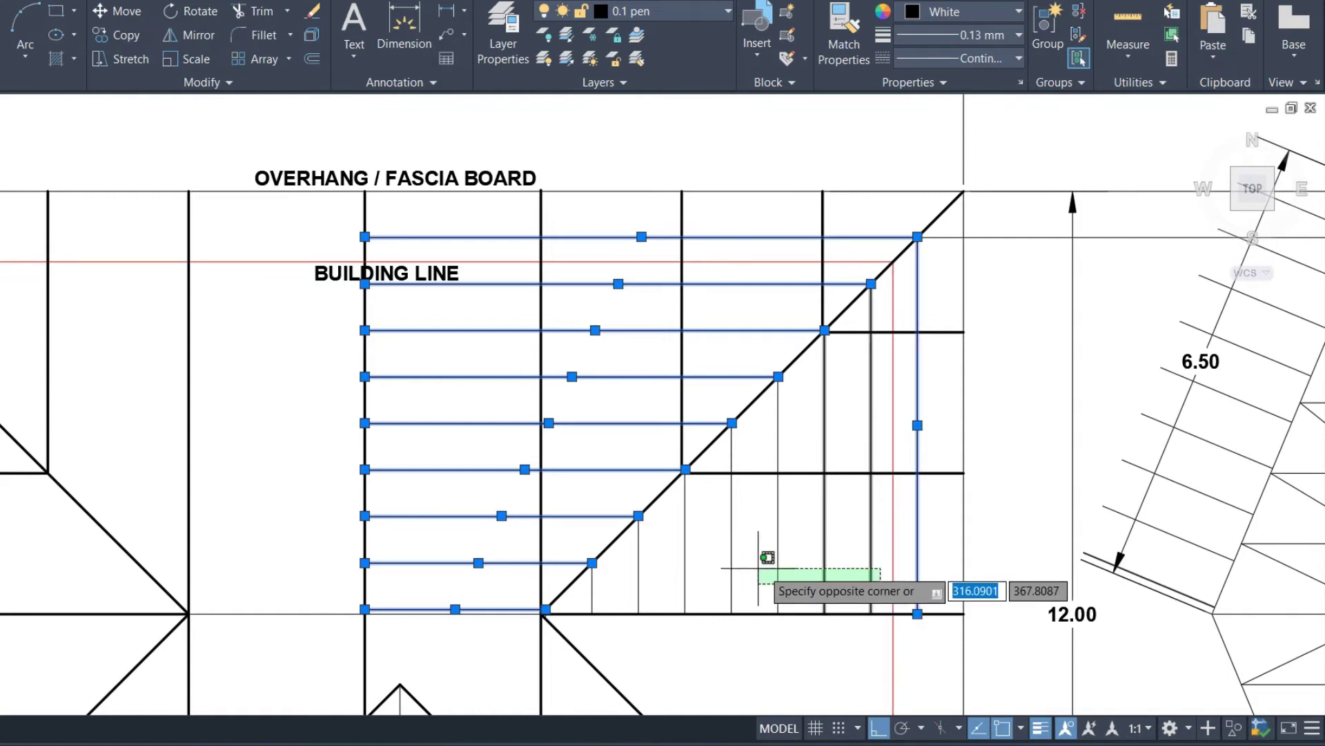
{"action": "left_click", "coordinate": [594, 584]}
{"action": "scroll", "coordinate": [545, 610], "scroll_direction": "up", "scroll_amount": 5}
{"action": "scroll", "coordinate": [546, 559], "scroll_direction": "up", "scroll_amount": 2}
{"action": "left_click", "coordinate": [546, 556]}
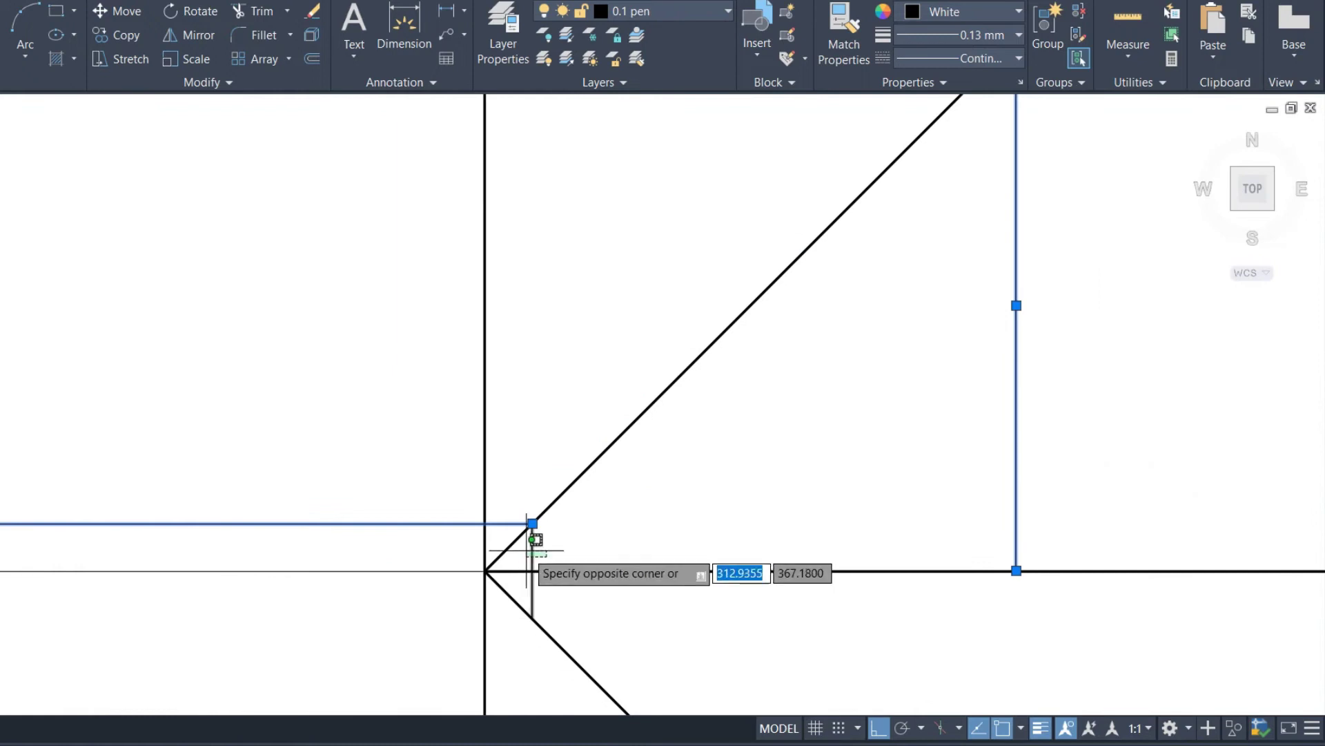
{"action": "left_click", "coordinate": [527, 550]}
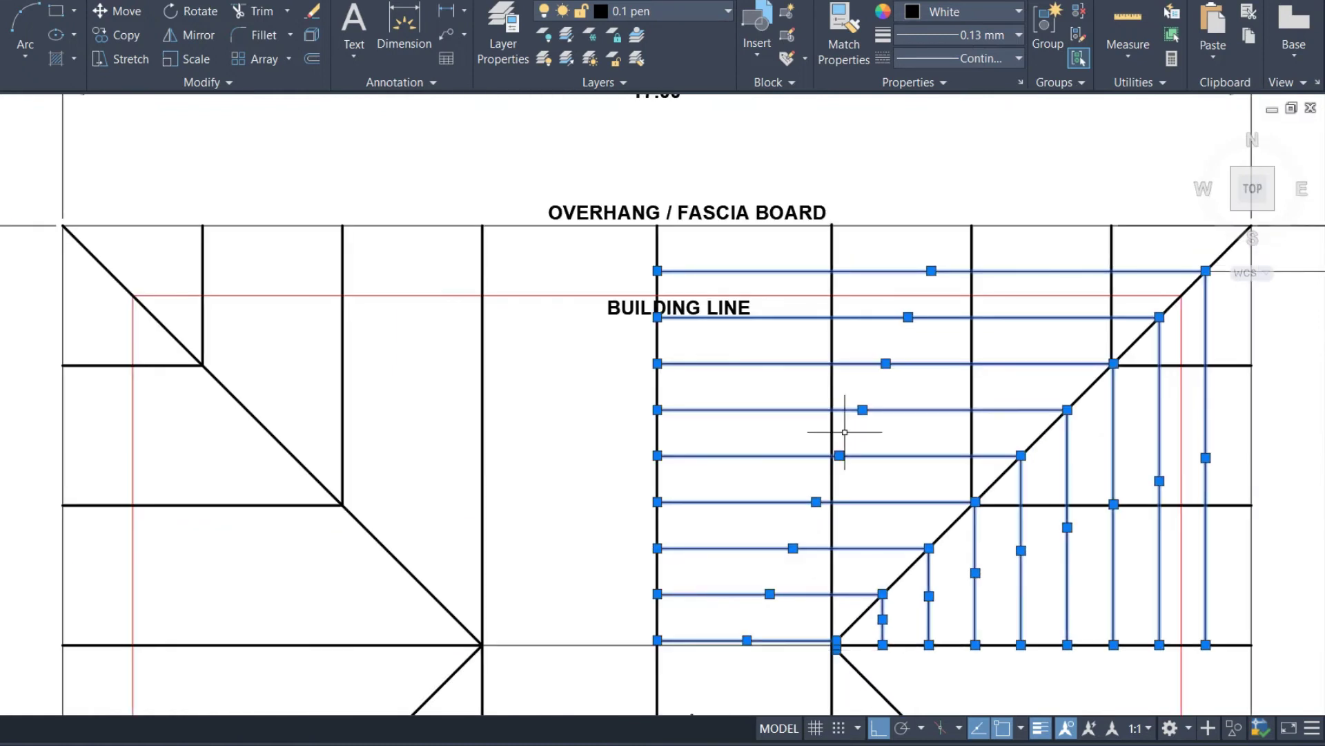
{"action": "type", "text": "MI"}
Step: Mirror the selected lines about the centre ridge line, keeping the originals
{"action": "key", "text": "Return"}
{"action": "left_click", "coordinate": [657, 226]}
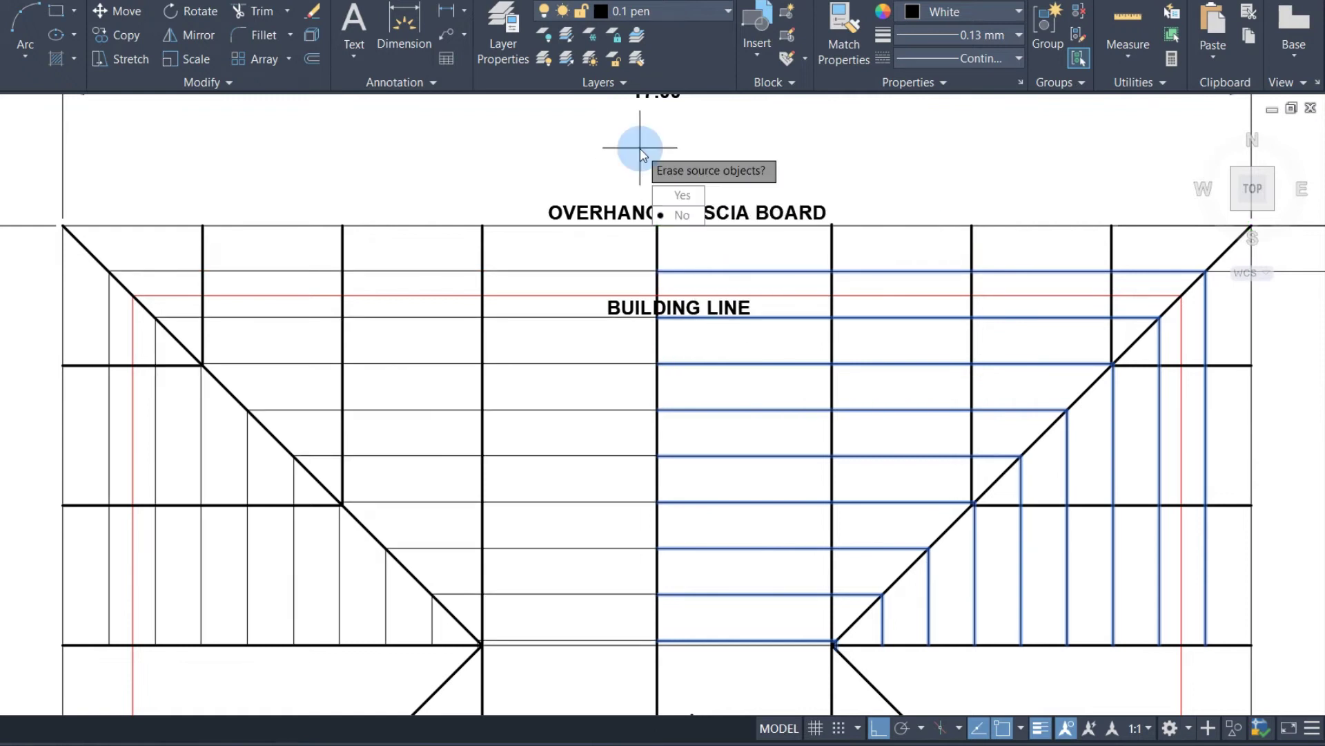
{"action": "key", "text": "Return"}
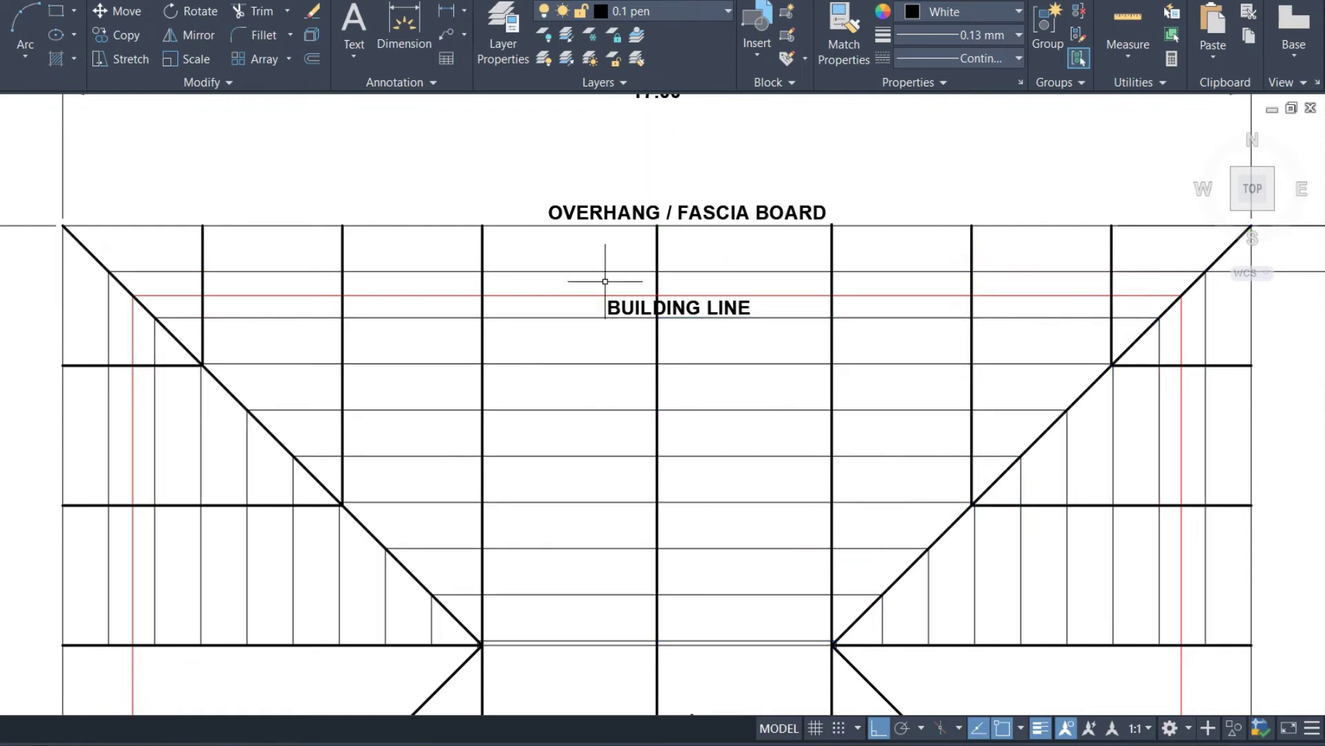
{"action": "scroll", "coordinate": [497, 669], "scroll_direction": "up", "scroll_amount": 10}
Step: Start trimming and select the right-side jack lines as cutting edges
{"action": "key", "text": "Return"}
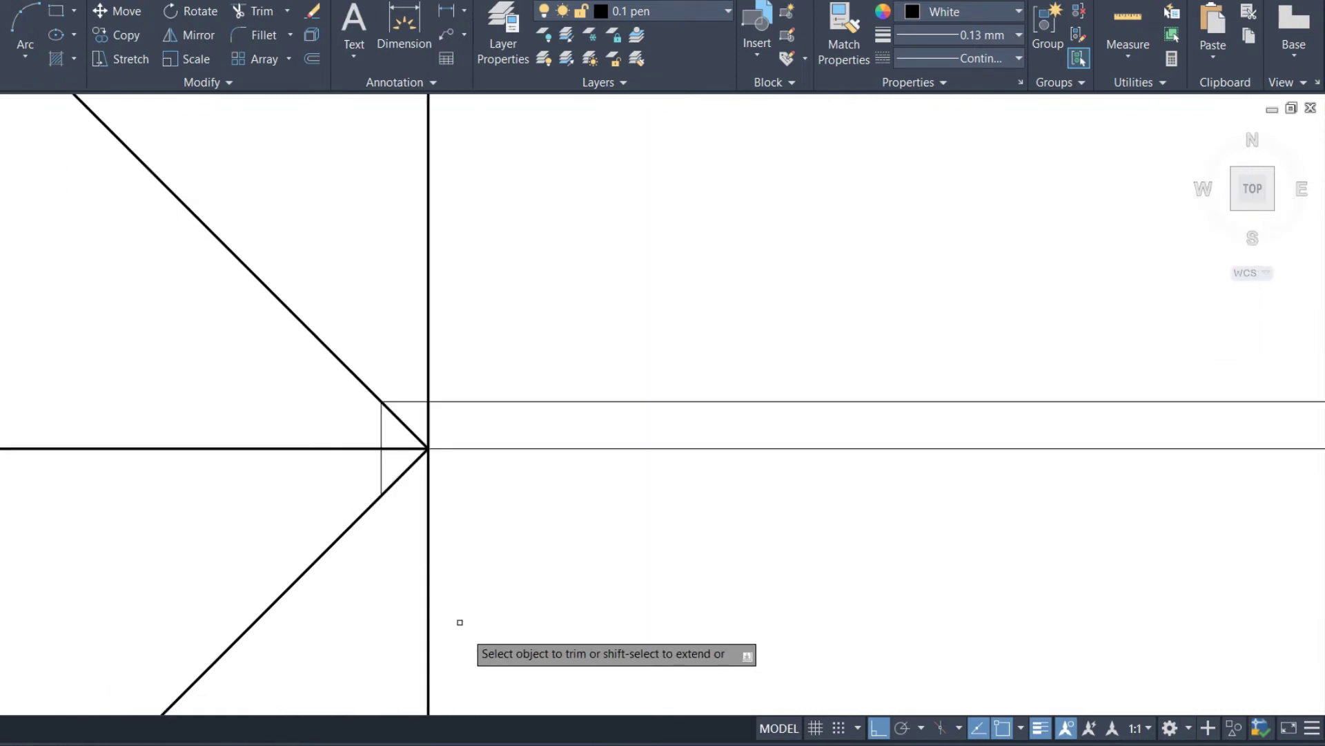
{"action": "scroll", "coordinate": [193, 518], "scroll_direction": "down", "scroll_amount": 5}
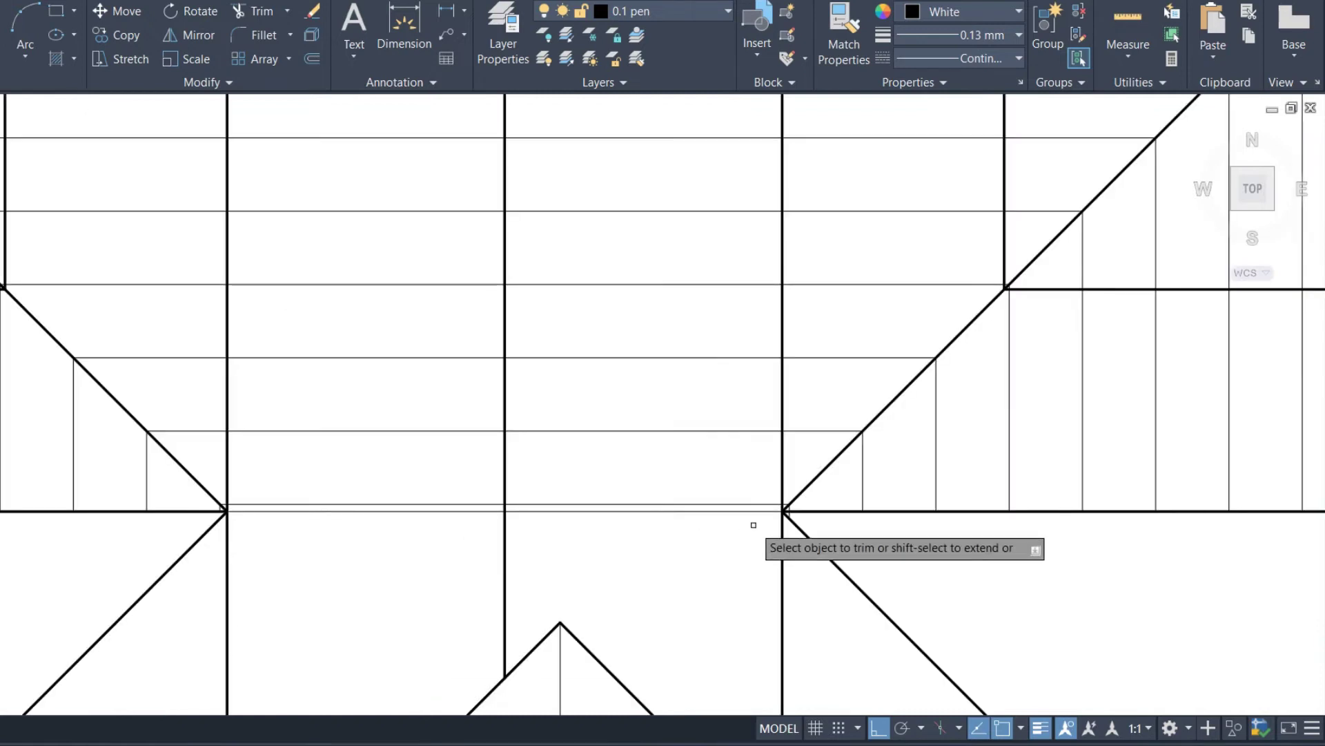
{"action": "scroll", "coordinate": [759, 525], "scroll_direction": "up", "scroll_amount": 5}
{"action": "scroll", "coordinate": [399, 617], "scroll_direction": "down", "scroll_amount": 8}
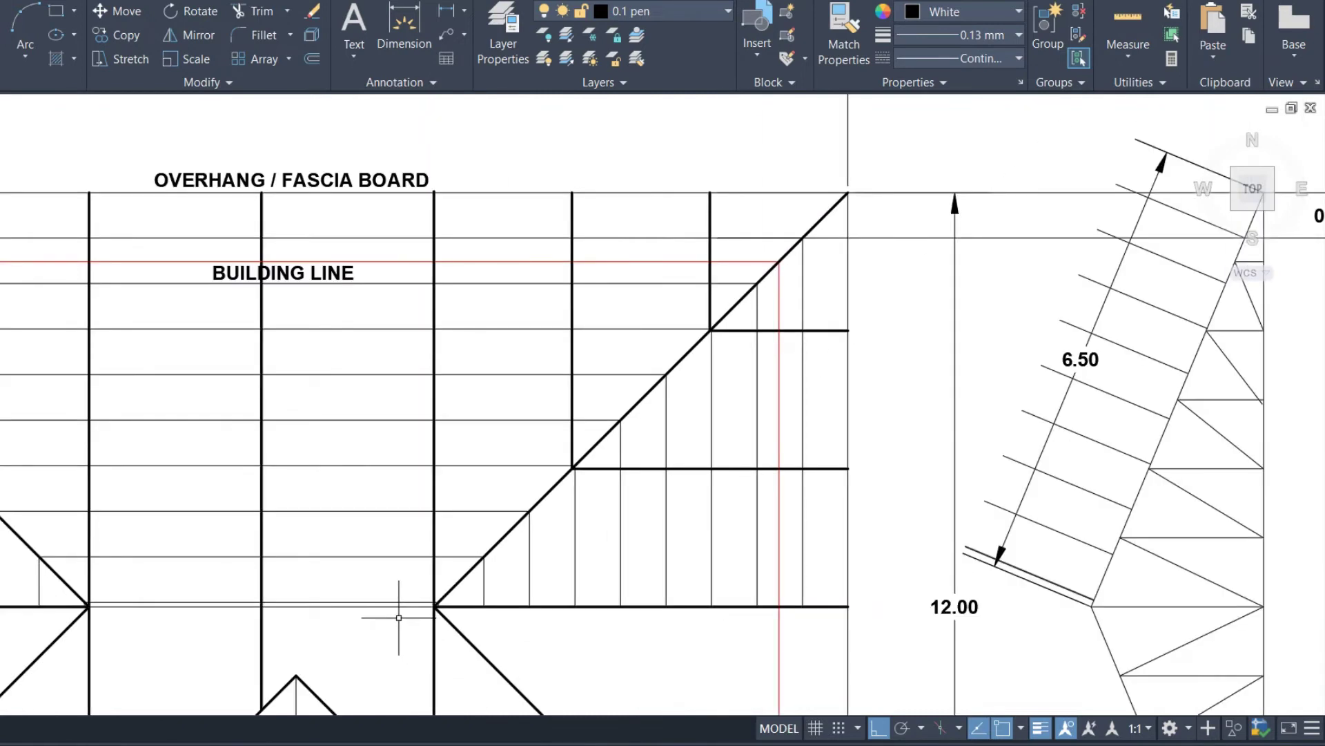
{"action": "scroll", "coordinate": [827, 564], "scroll_direction": "up", "scroll_amount": 5}
{"action": "left_click_drag", "start_coordinate": [819, 568], "coordinate": [738, 496]}
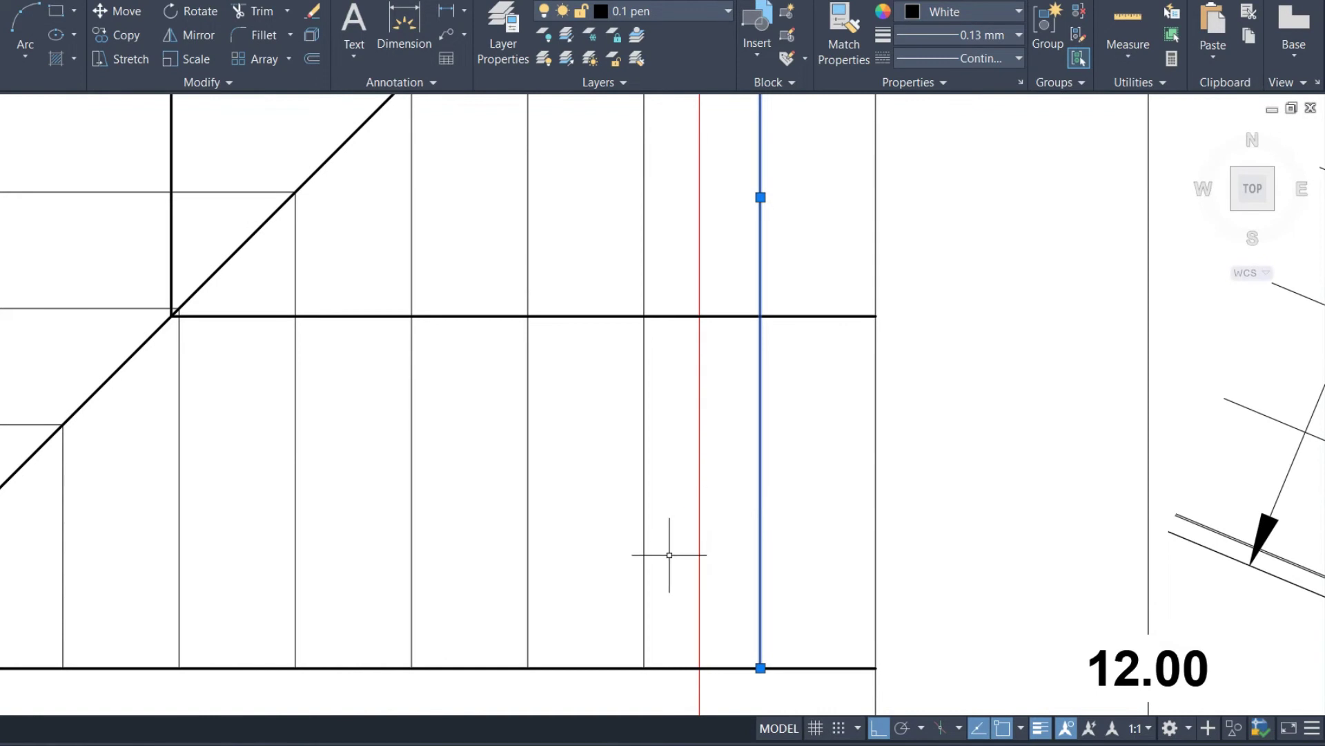
{"action": "scroll", "coordinate": [670, 554], "scroll_direction": "down", "scroll_amount": 5}
{"action": "left_click", "coordinate": [691, 559]}
{"action": "left_click", "coordinate": [448, 535]}
Step: Add the mirrored jack lines on the left to the trim selection
{"action": "scroll", "coordinate": [422, 591], "scroll_direction": "up", "scroll_amount": 5}
{"action": "left_click", "coordinate": [467, 548]}
{"action": "left_click", "coordinate": [243, 532]}
{"action": "scroll", "coordinate": [15, 630], "scroll_direction": "up", "scroll_amount": 2}
{"action": "scroll", "coordinate": [14, 630], "scroll_direction": "up", "scroll_amount": 2}
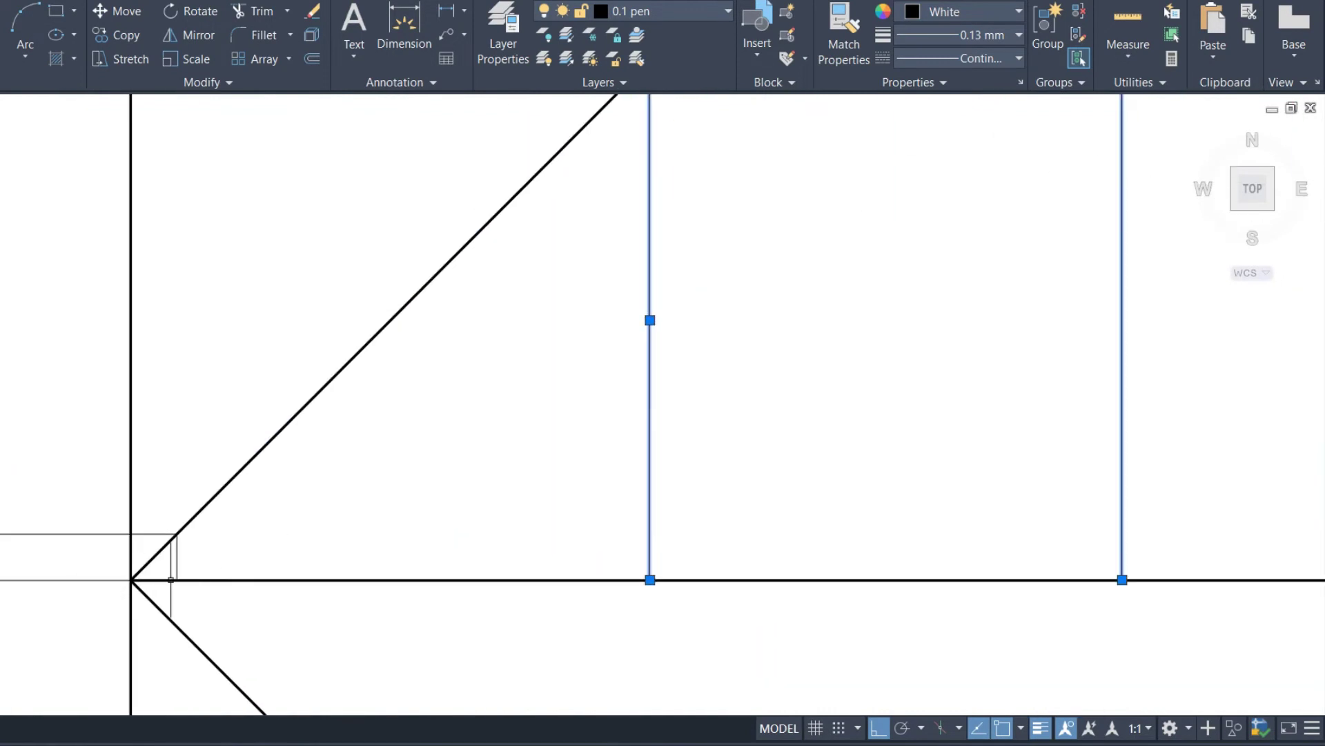
{"action": "scroll", "coordinate": [783, 553], "scroll_direction": "down", "scroll_amount": 8}
{"action": "scroll", "coordinate": [532, 541], "scroll_direction": "up", "scroll_amount": 2}
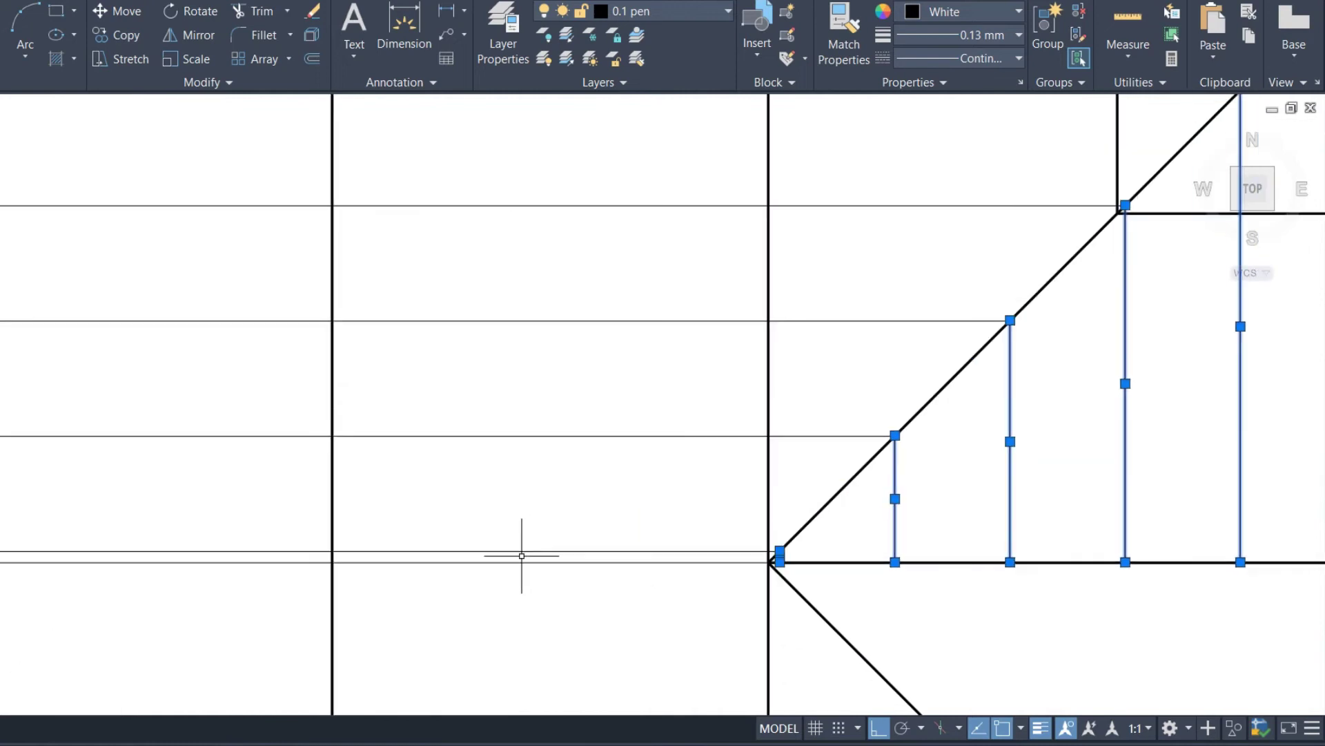
{"action": "scroll", "coordinate": [522, 556], "scroll_direction": "down", "scroll_amount": 3}
{"action": "left_click", "coordinate": [531, 553]}
Step: Window-select the purlin lines in the upper roof section, including the top purlins
{"action": "scroll", "coordinate": [535, 355], "scroll_direction": "up", "scroll_amount": 2}
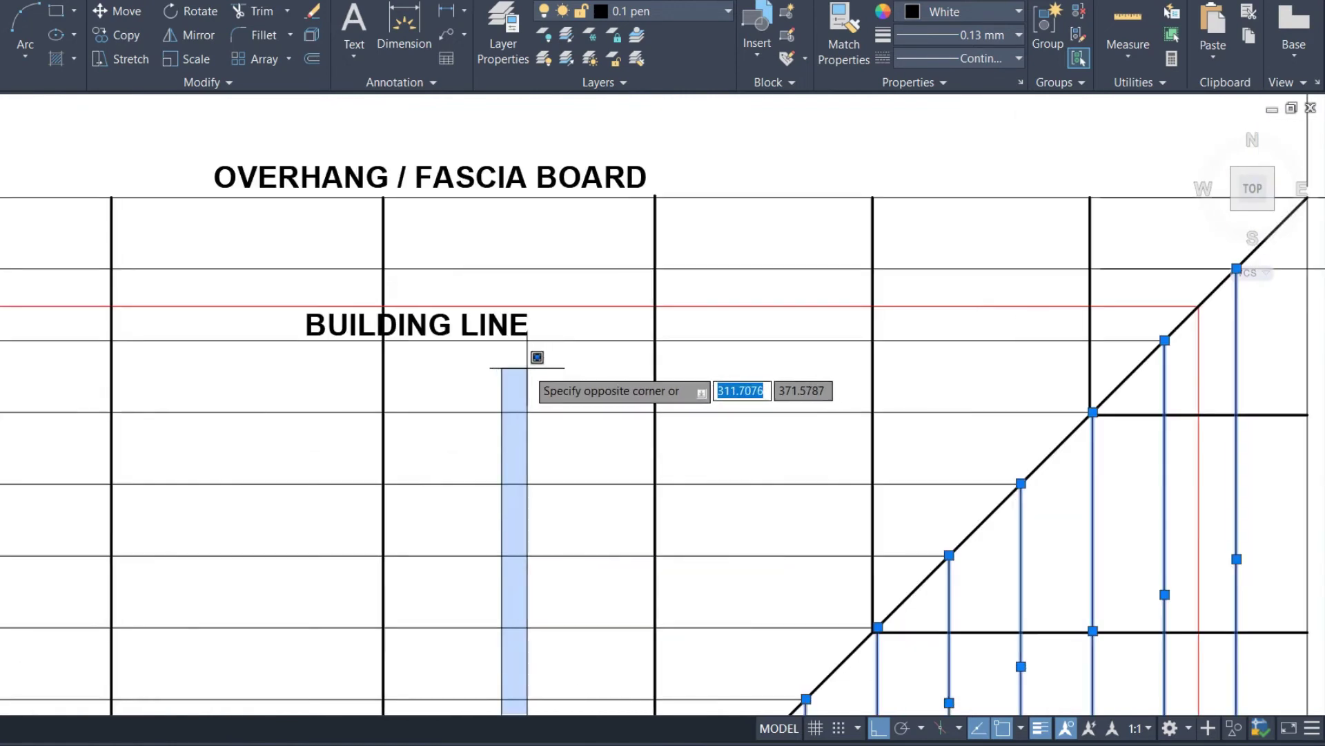
{"action": "left_click", "coordinate": [494, 326]}
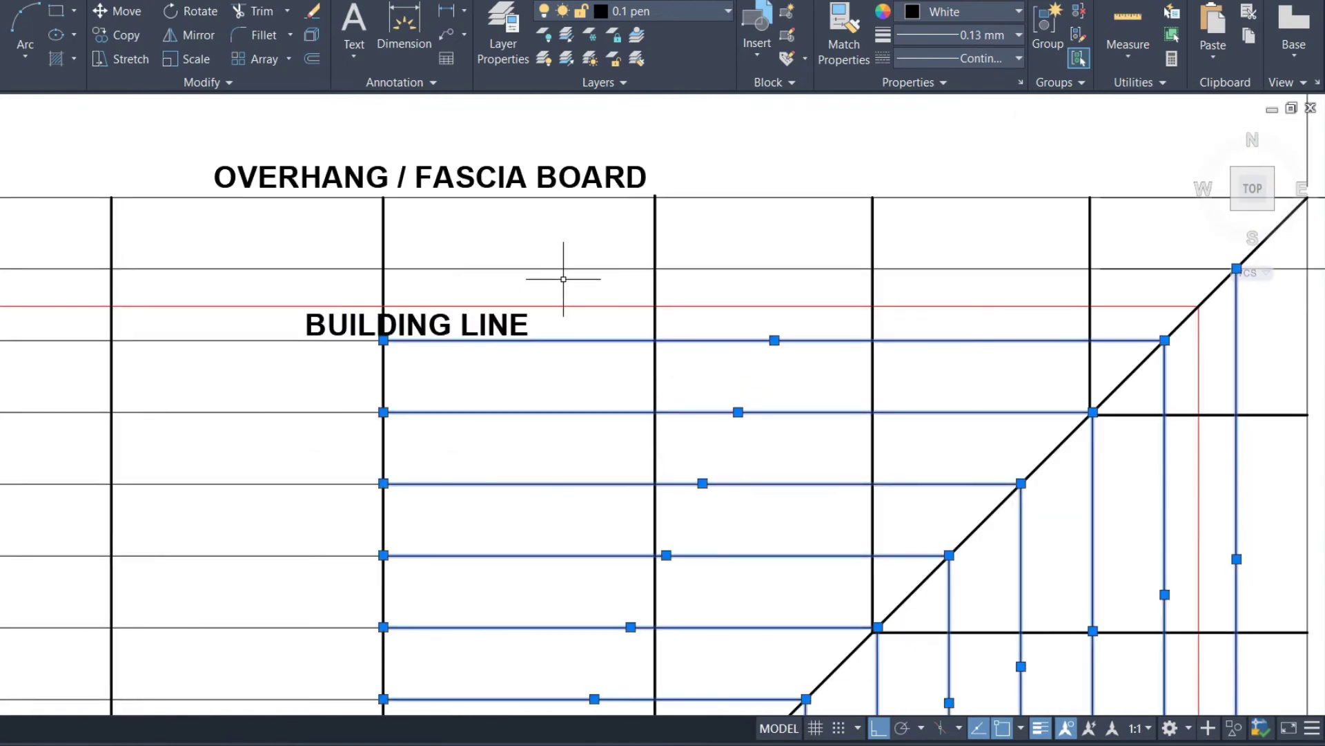
{"action": "scroll", "coordinate": [545, 251], "scroll_direction": "down", "scroll_amount": 5}
{"action": "scroll", "coordinate": [443, 428], "scroll_direction": "up", "scroll_amount": 5}
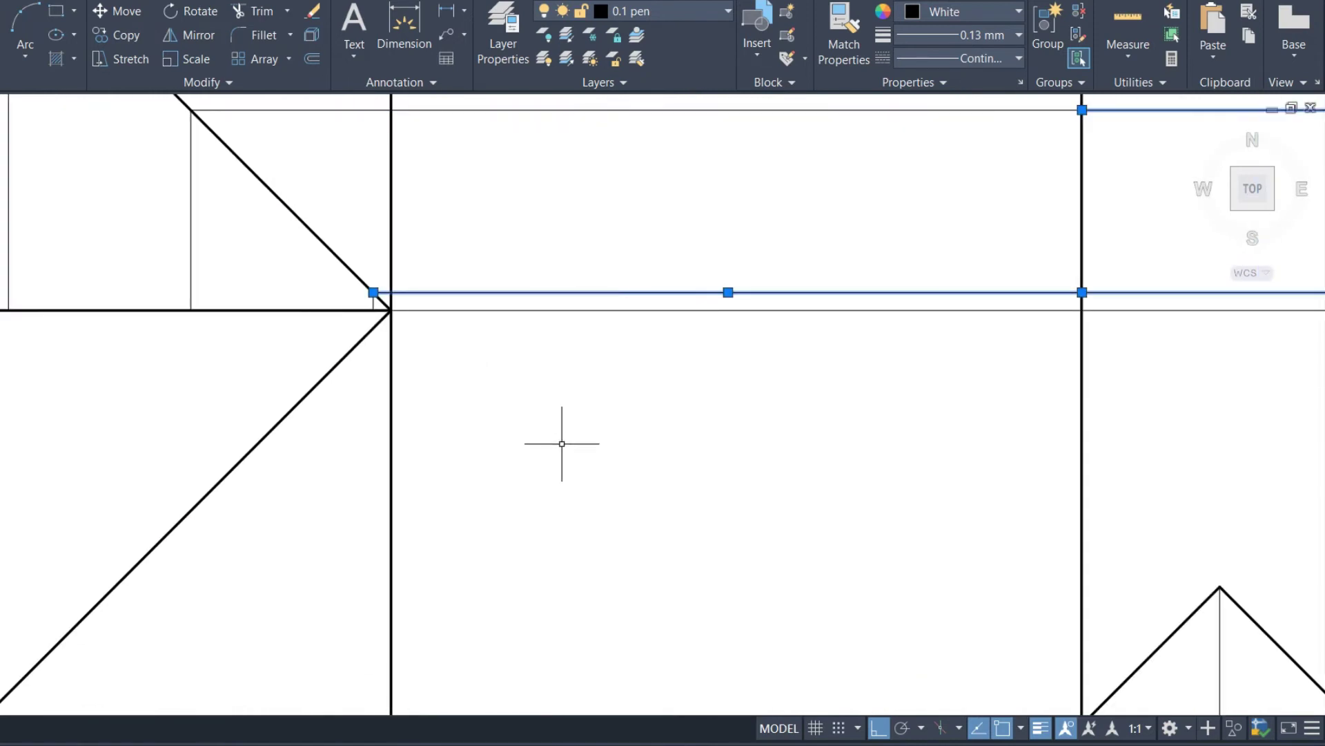
{"action": "scroll", "coordinate": [603, 290], "scroll_direction": "down", "scroll_amount": 6}
{"action": "scroll", "coordinate": [603, 387], "scroll_direction": "up", "scroll_amount": 4}
{"action": "left_click", "coordinate": [592, 542]}
{"action": "left_click", "coordinate": [551, 127]}
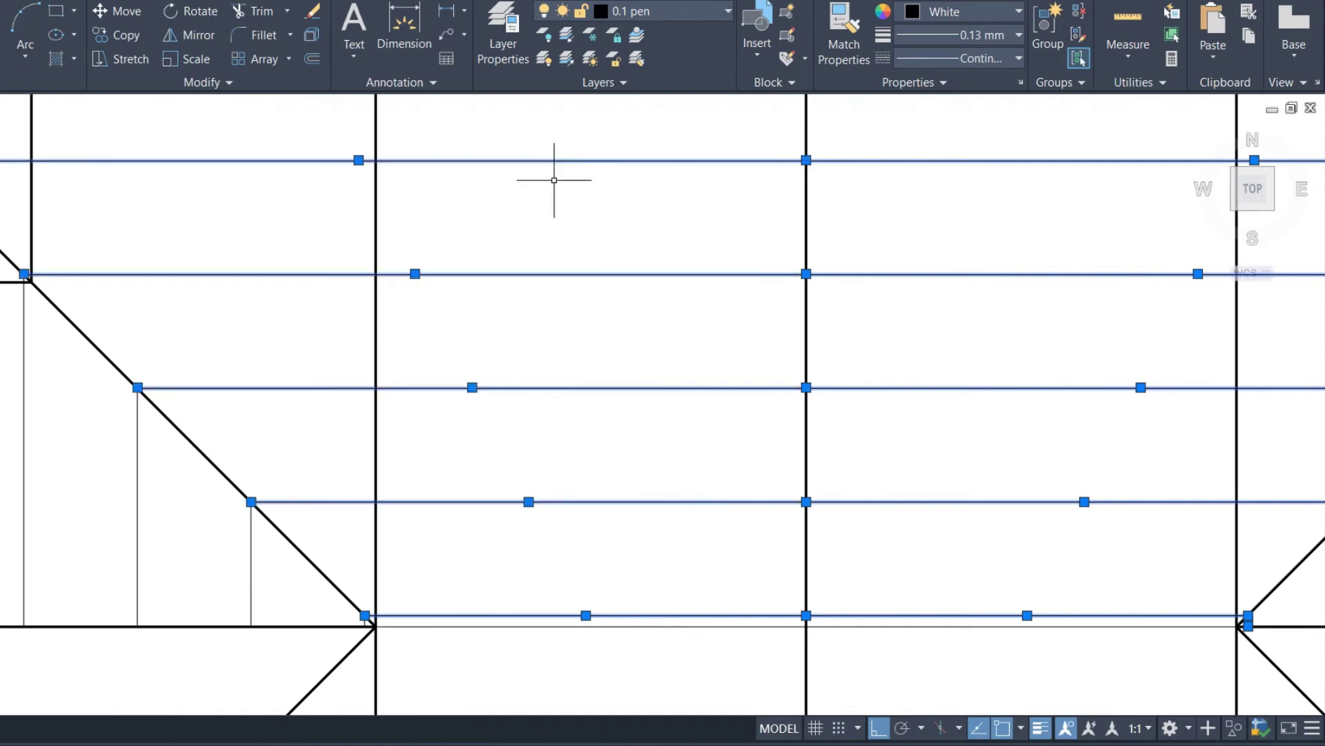
{"action": "scroll", "coordinate": [622, 296], "scroll_direction": "down", "scroll_amount": 5}
{"action": "scroll", "coordinate": [604, 312], "scroll_direction": "up", "scroll_amount": 4}
{"action": "left_click", "coordinate": [554, 357]}
{"action": "left_click", "coordinate": [528, 173]}
{"action": "scroll", "coordinate": [571, 314], "scroll_direction": "down", "scroll_amount": 5}
{"action": "scroll", "coordinate": [566, 255], "scroll_direction": "up", "scroll_amount": 5}
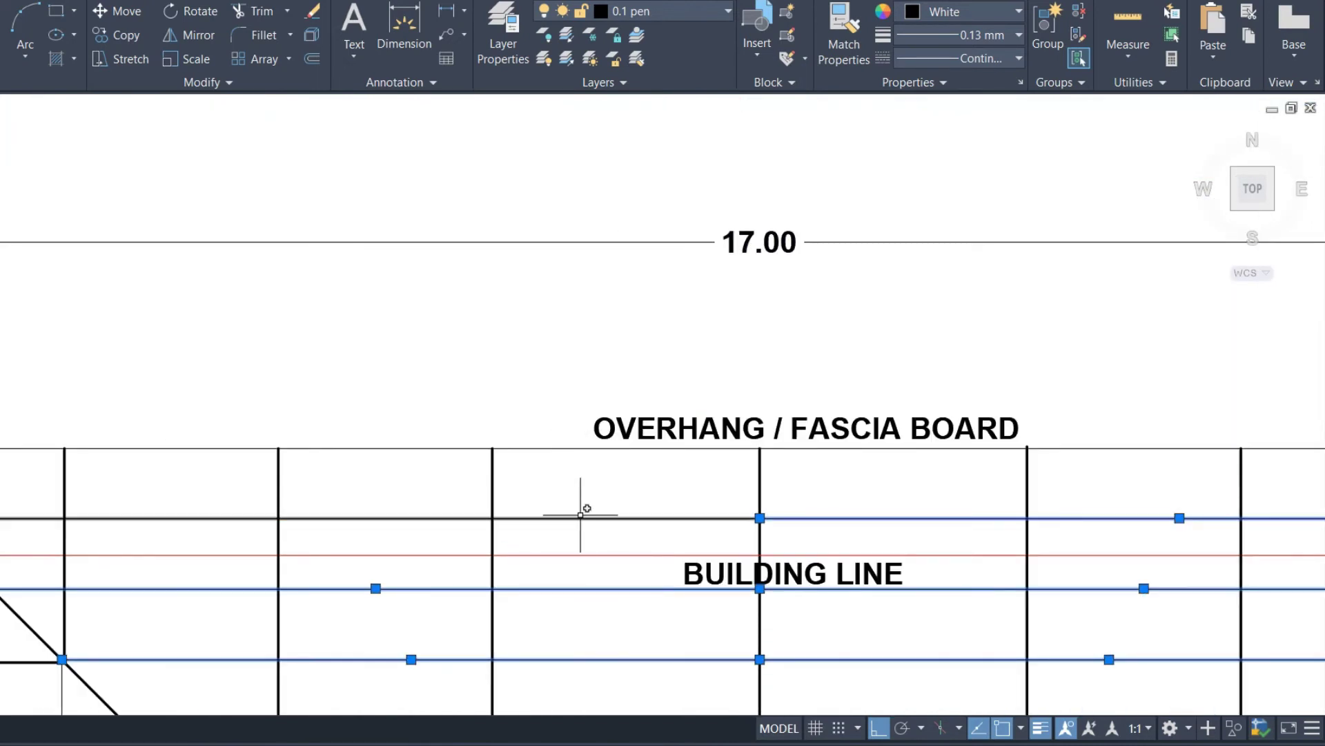
{"action": "scroll", "coordinate": [701, 444], "scroll_direction": "down", "scroll_amount": 2}
{"action": "scroll", "coordinate": [711, 538], "scroll_direction": "down", "scroll_amount": 4}
{"action": "scroll", "coordinate": [636, 638], "scroll_direction": "up", "scroll_amount": 4}
{"action": "scroll", "coordinate": [636, 638], "scroll_direction": "up", "scroll_amount": 5}
{"action": "scroll", "coordinate": [883, 607], "scroll_direction": "up", "scroll_amount": 2}
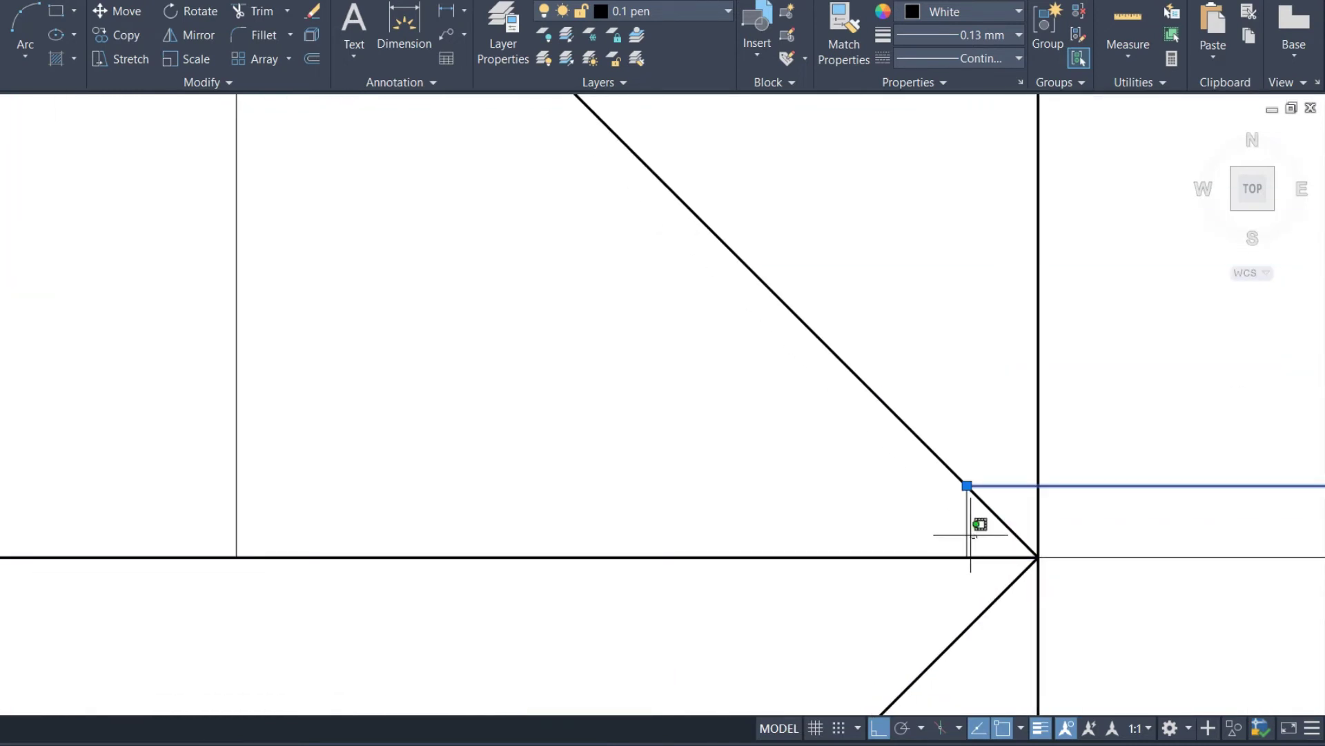
{"action": "scroll", "coordinate": [965, 547], "scroll_direction": "up", "scroll_amount": 1}
{"action": "scroll", "coordinate": [939, 532], "scroll_direction": "down", "scroll_amount": 6}
Step: Add the left jack lines, including the leftmost one, to the selection
{"action": "left_click", "coordinate": [841, 507]}
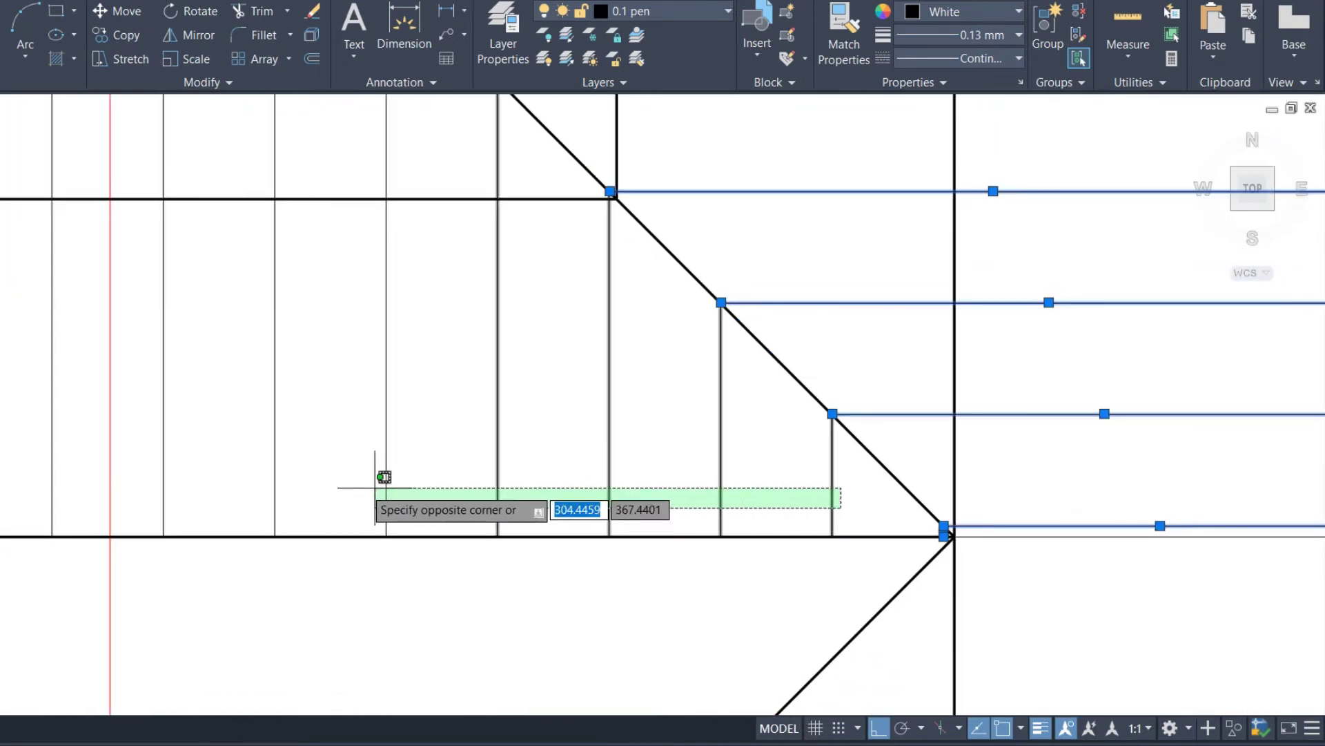
{"action": "left_click", "coordinate": [149, 476]}
{"action": "scroll", "coordinate": [689, 553], "scroll_direction": "down", "scroll_amount": 4}
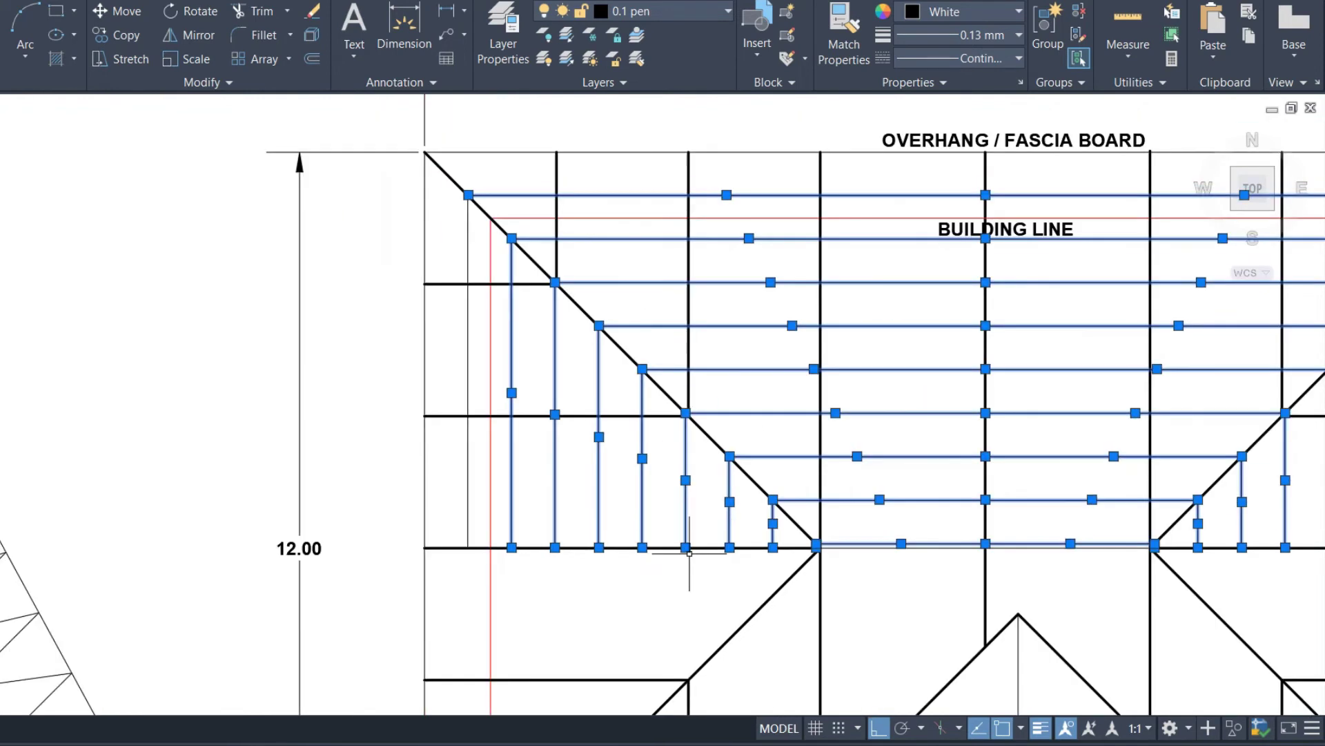
{"action": "scroll", "coordinate": [466, 501], "scroll_direction": "up", "scroll_amount": 6}
{"action": "left_click", "coordinate": [474, 504]}
{"action": "scroll", "coordinate": [474, 537], "scroll_direction": "down", "scroll_amount": 8}
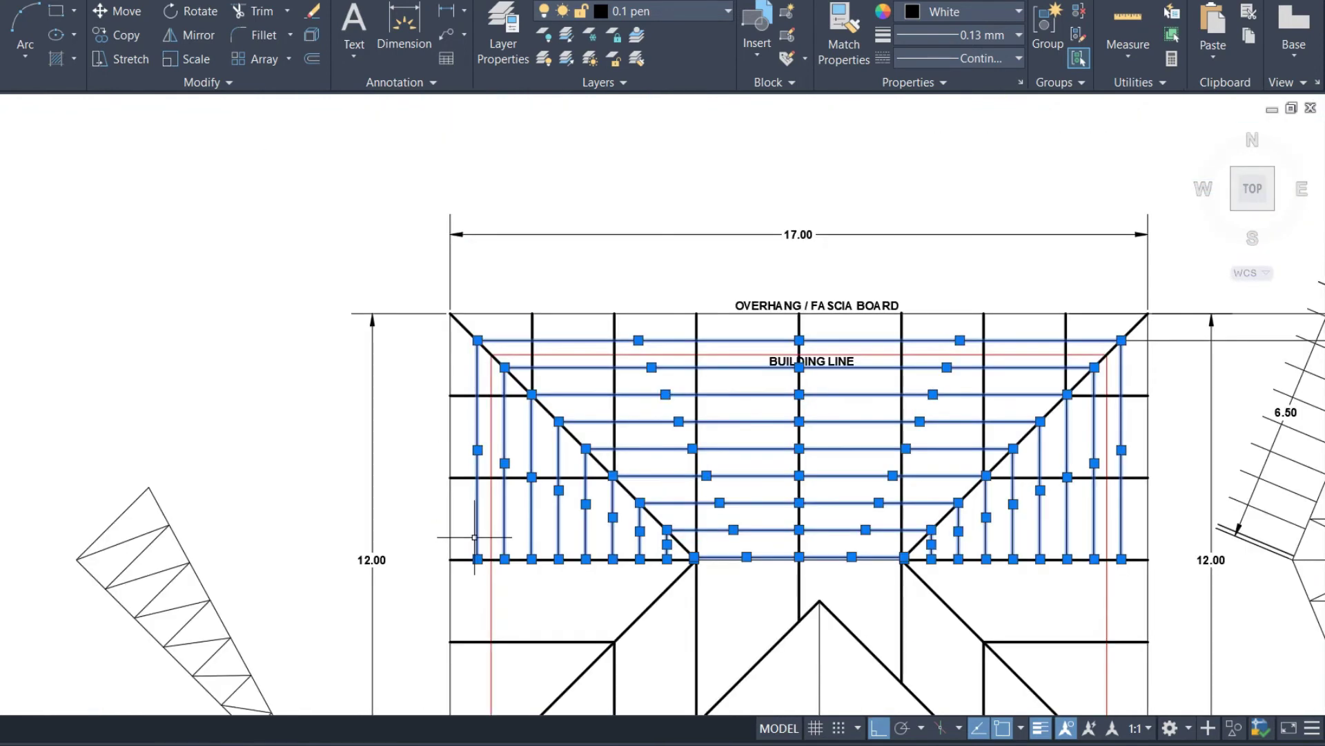
{"action": "scroll", "coordinate": [434, 397], "scroll_direction": "down", "scroll_amount": 2}
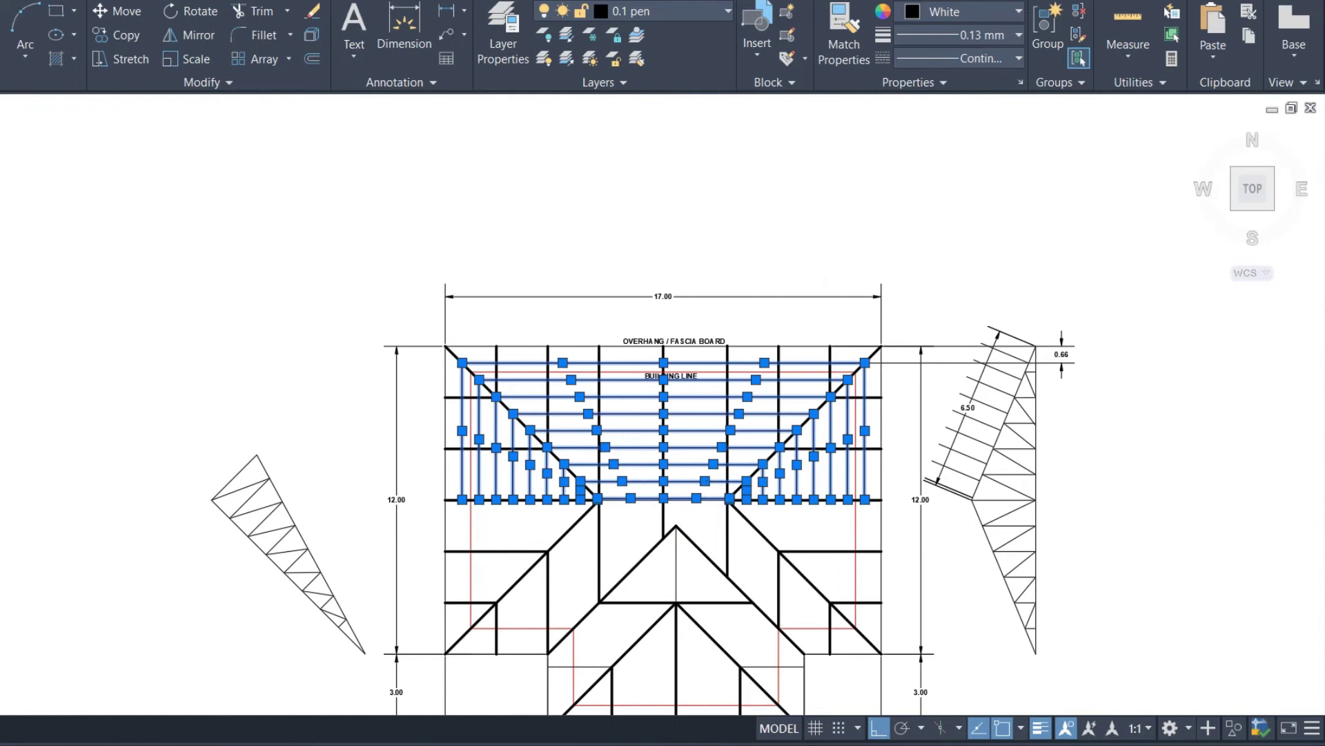
{"action": "scroll", "coordinate": [735, 526], "scroll_direction": "up", "scroll_amount": 2}
Step: Mirror the selected purlin and jack lines downward across a horizontal line, keeping the originals
{"action": "type", "text": "i"}
{"action": "key", "text": "Return"}
{"action": "scroll", "coordinate": [266, 494], "scroll_direction": "up", "scroll_amount": 2}
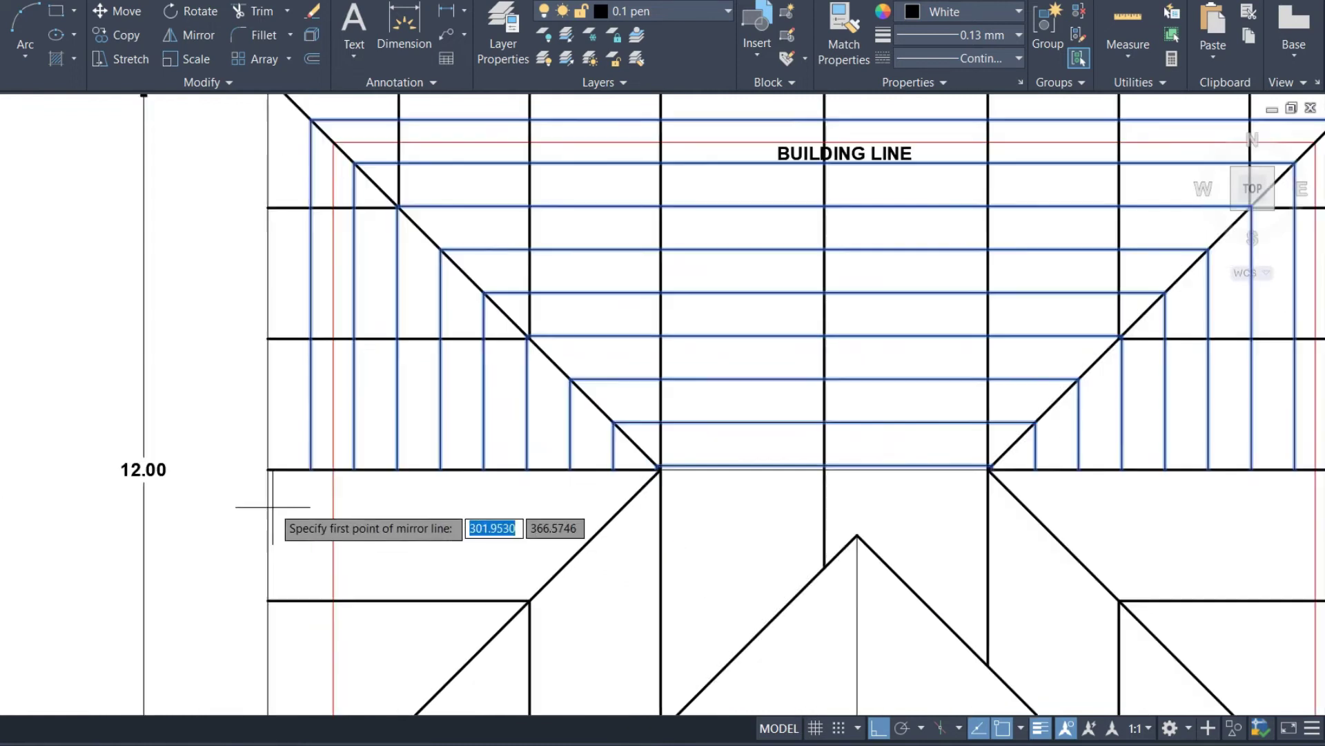
{"action": "scroll", "coordinate": [265, 454], "scroll_direction": "up", "scroll_amount": 2}
{"action": "scroll", "coordinate": [266, 453], "scroll_direction": "down", "scroll_amount": 4}
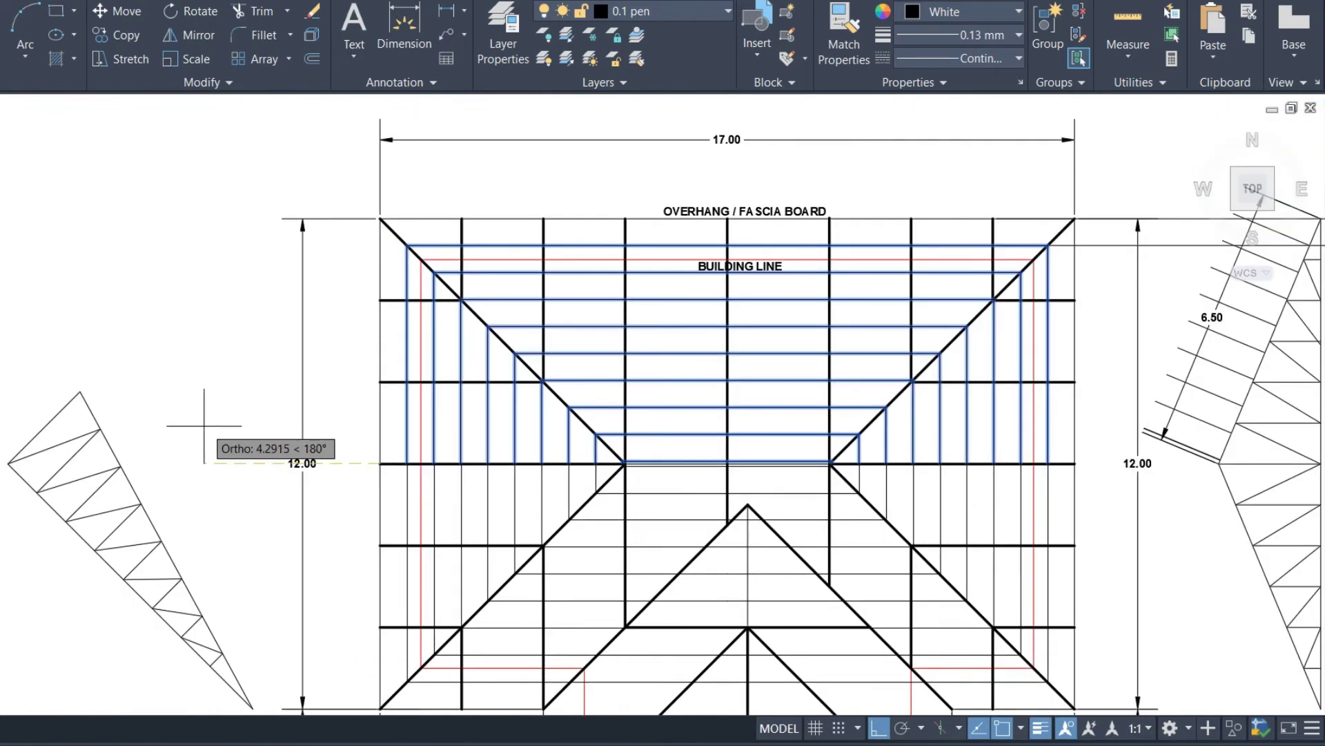
{"action": "key", "text": "Return"}
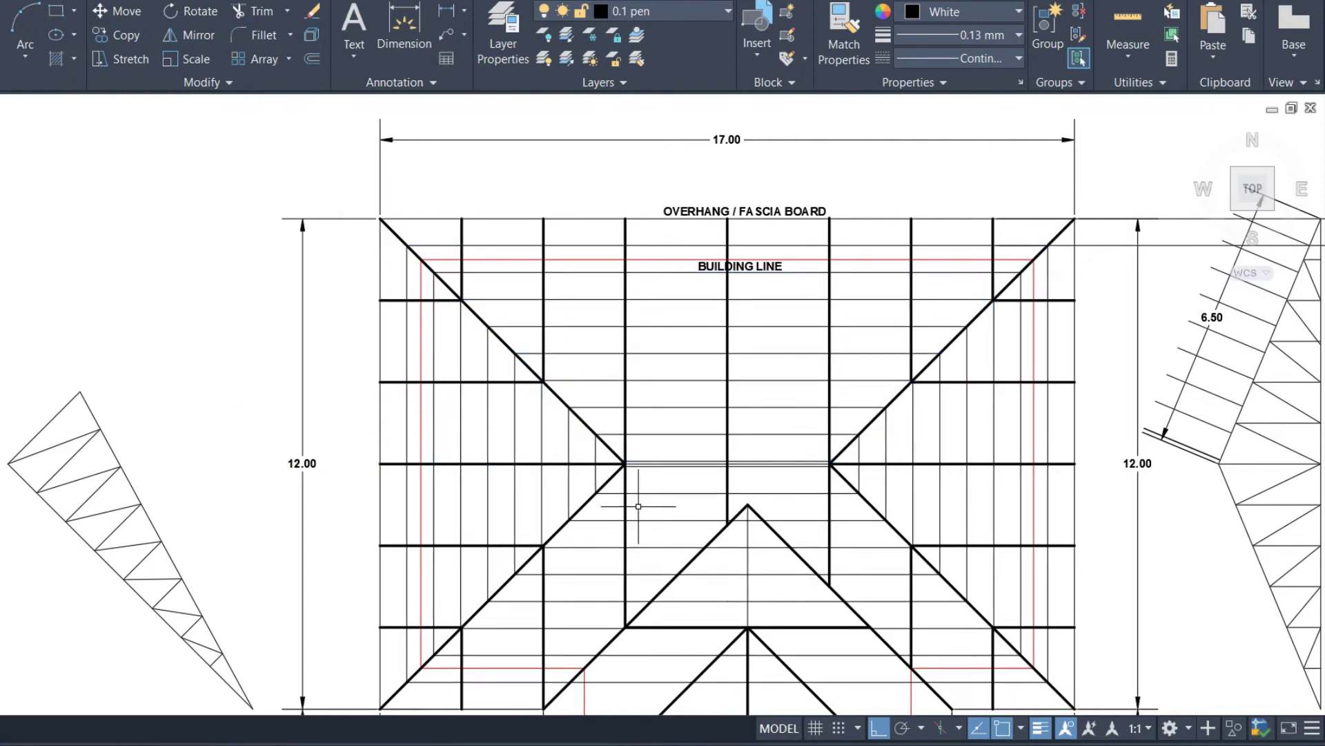
{"action": "type", "text": "Tr"}
{"action": "key", "text": "Return"}
{"action": "scroll", "coordinate": [758, 558], "scroll_direction": "up", "scroll_amount": 3}
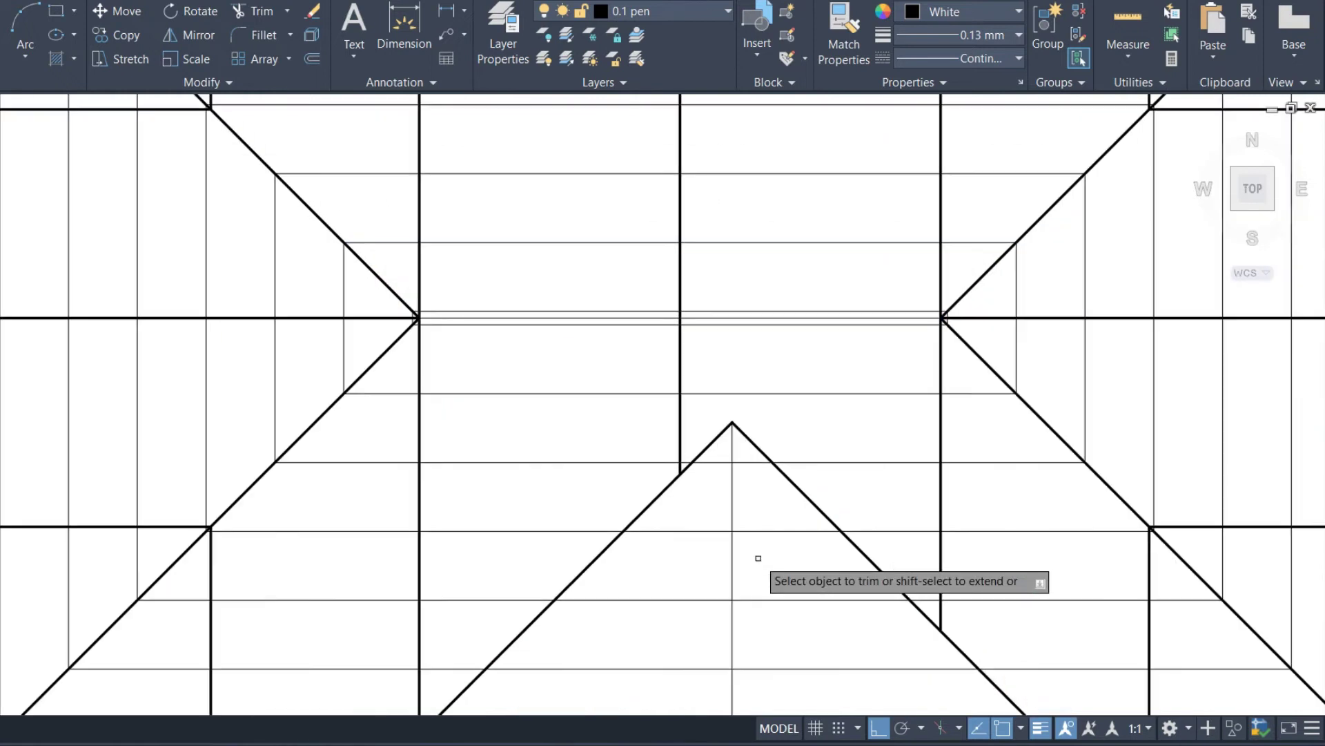
Step: Fence-trim the purlin ends overrunning the hips and inside the gable triangle
{"action": "left_click_drag", "start_coordinate": [789, 687], "coordinate": [775, 526]}
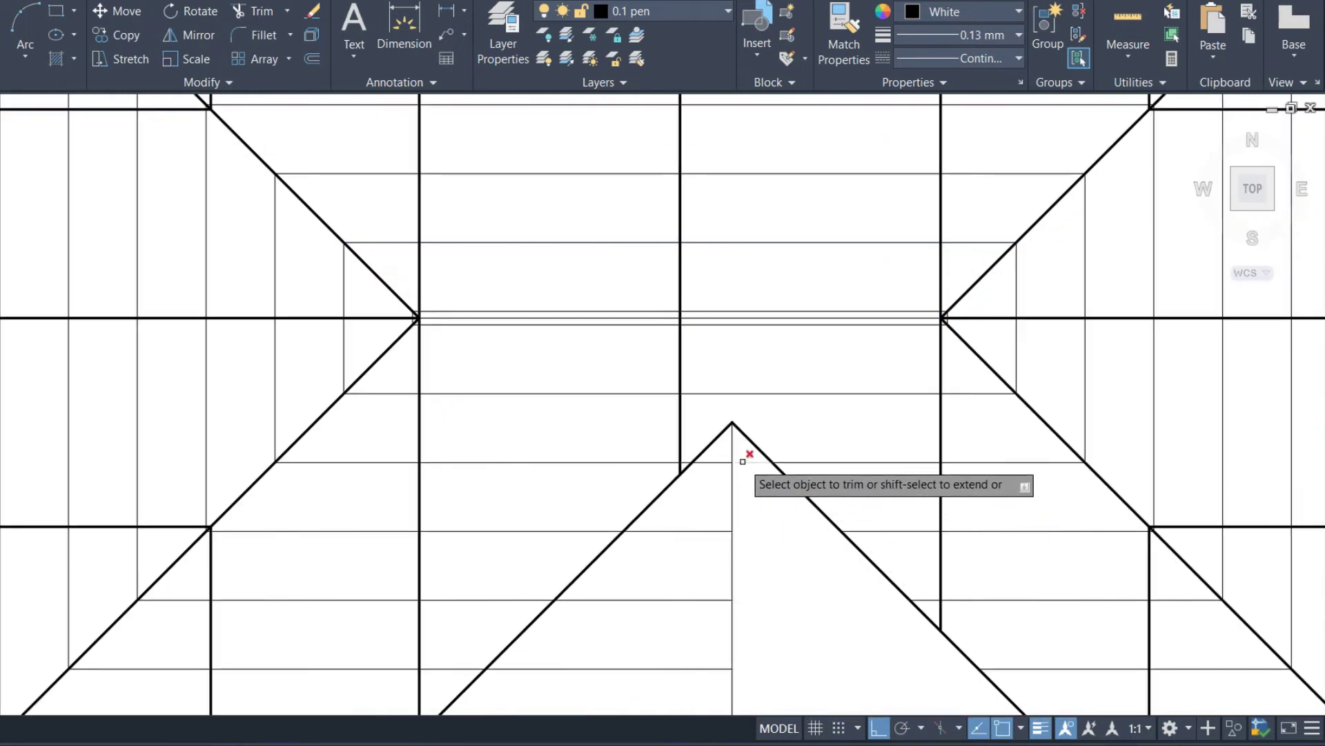
{"action": "scroll", "coordinate": [743, 459], "scroll_direction": "down", "scroll_amount": 2}
{"action": "left_click_drag", "start_coordinate": [711, 593], "coordinate": [710, 519]}
{"action": "left_click", "coordinate": [728, 507]}
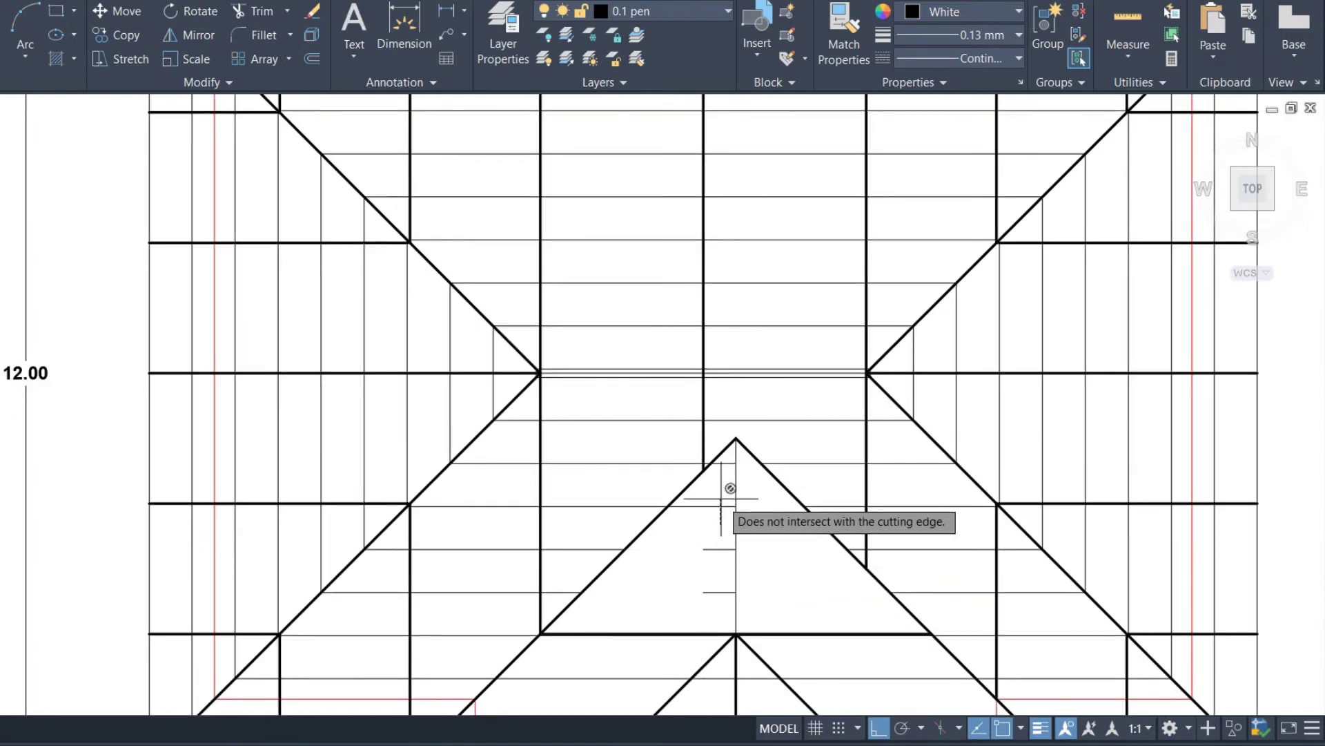
{"action": "scroll", "coordinate": [724, 470], "scroll_direction": "up", "scroll_amount": 4}
{"action": "left_click_drag", "start_coordinate": [710, 497], "coordinate": [671, 497]}
{"action": "left_click", "coordinate": [757, 396]}
{"action": "left_click_drag", "start_coordinate": [748, 406], "coordinate": [748, 376]}
{"action": "key", "text": "Escape"}
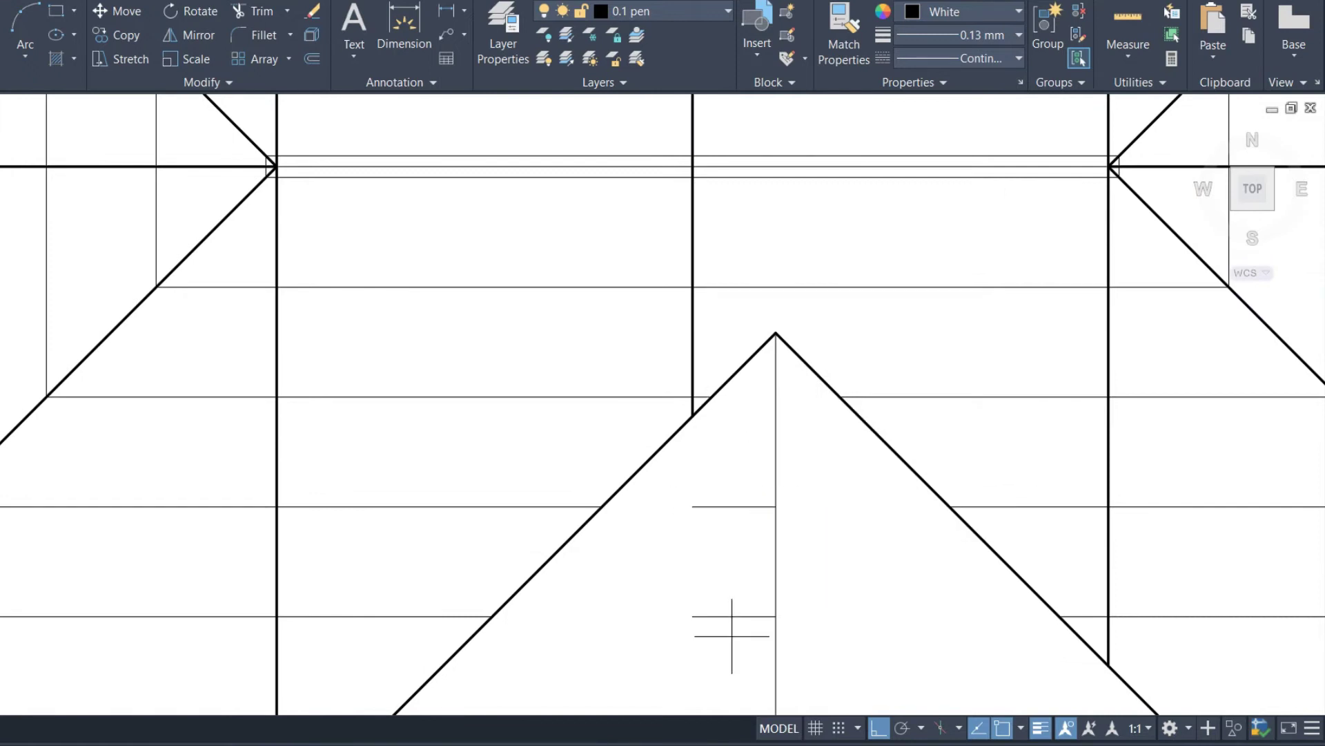
Step: Erase the two leftover short purlin lines and trim the purlin left of the gable base
{"action": "left_click", "coordinate": [728, 628]}
{"action": "left_click", "coordinate": [714, 491]}
{"action": "key", "text": "Return"}
{"action": "scroll", "coordinate": [715, 492], "scroll_direction": "down", "scroll_amount": 5}
{"action": "scroll", "coordinate": [746, 501], "scroll_direction": "up", "scroll_amount": 5}
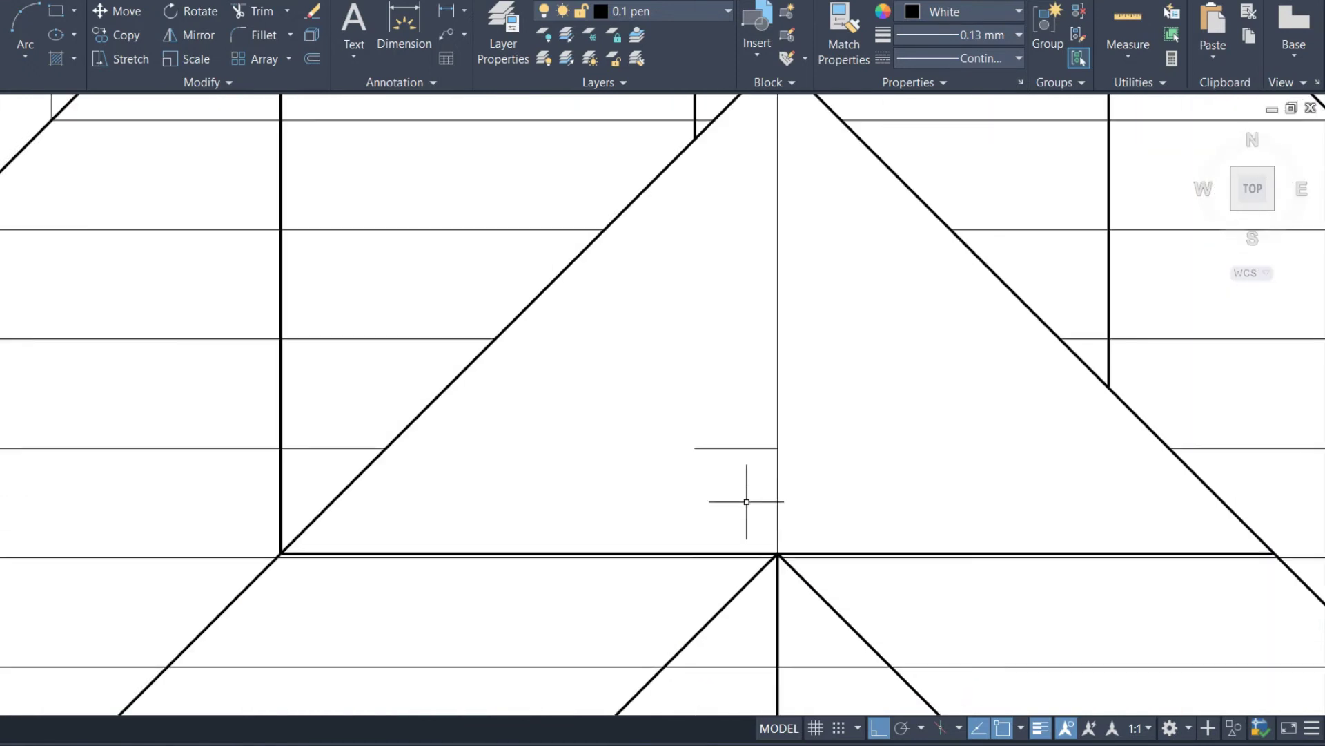
{"action": "type", "text": "T"}
{"action": "key", "text": "Return"}
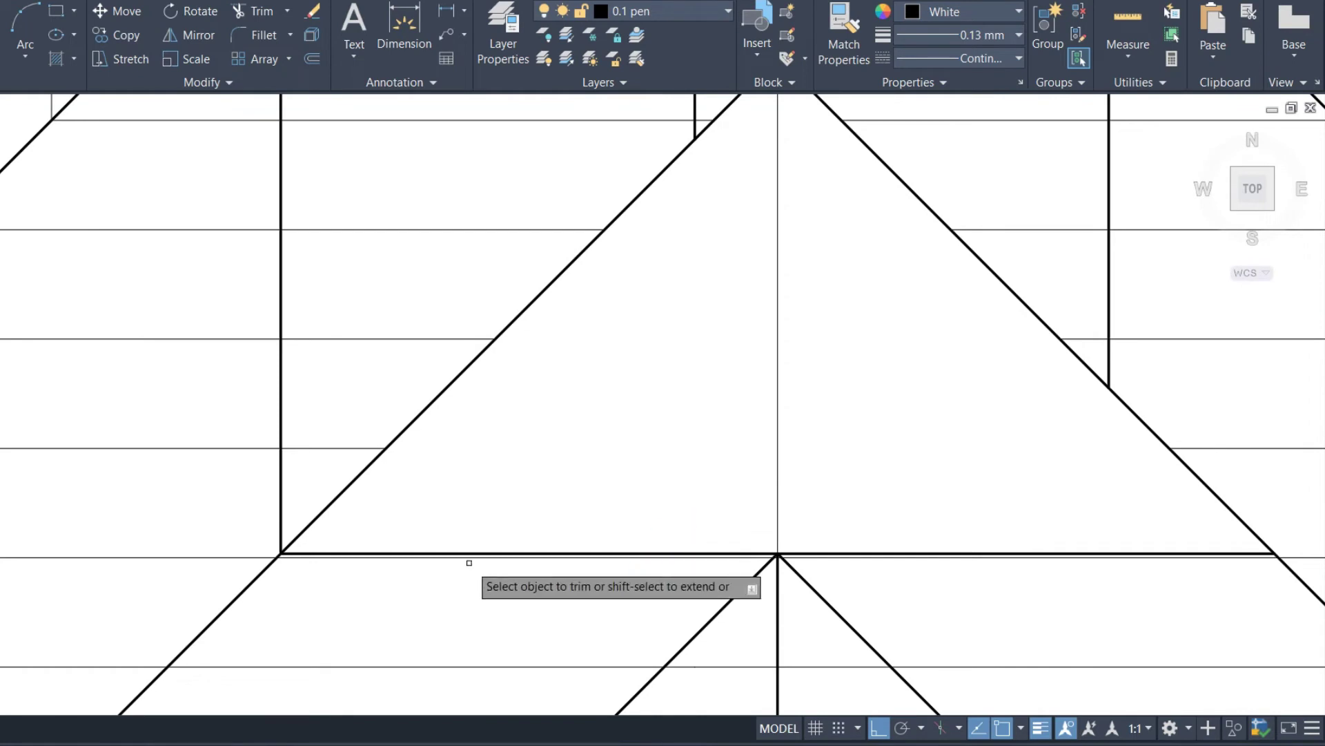
{"action": "left_click", "coordinate": [465, 557]}
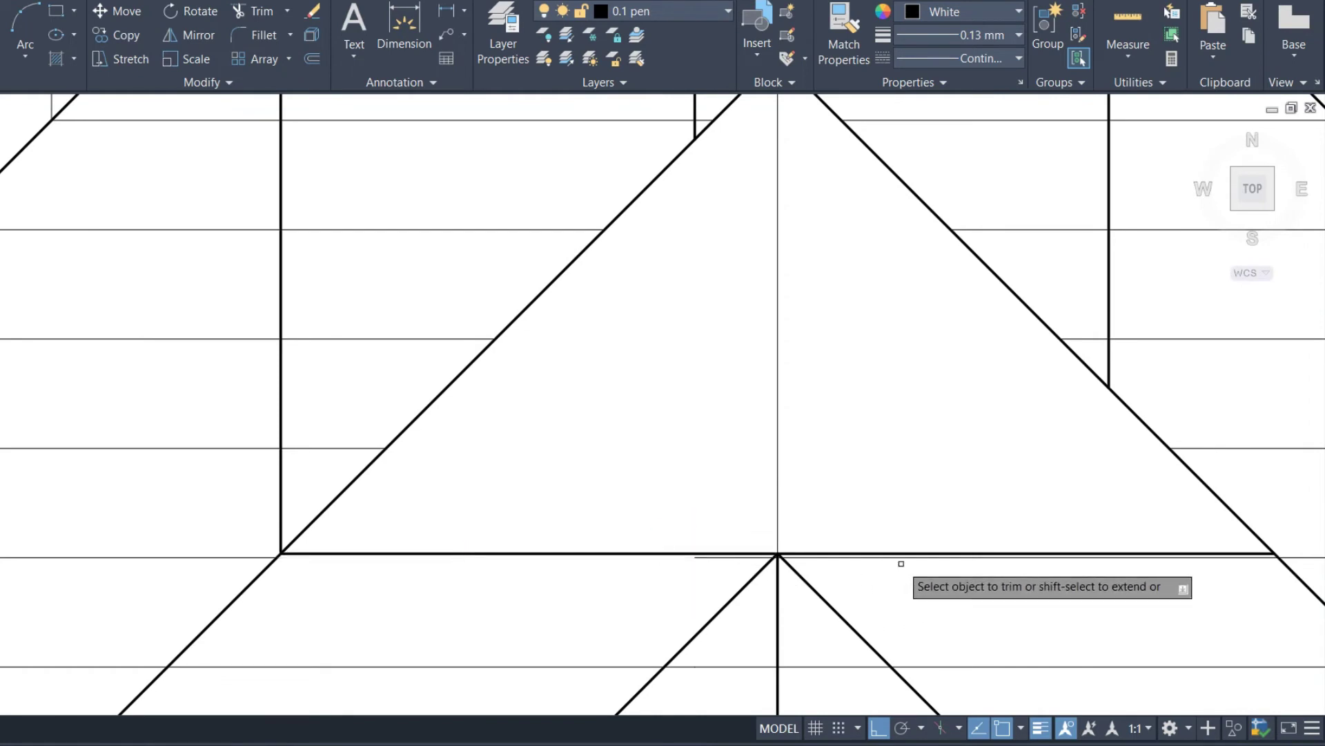
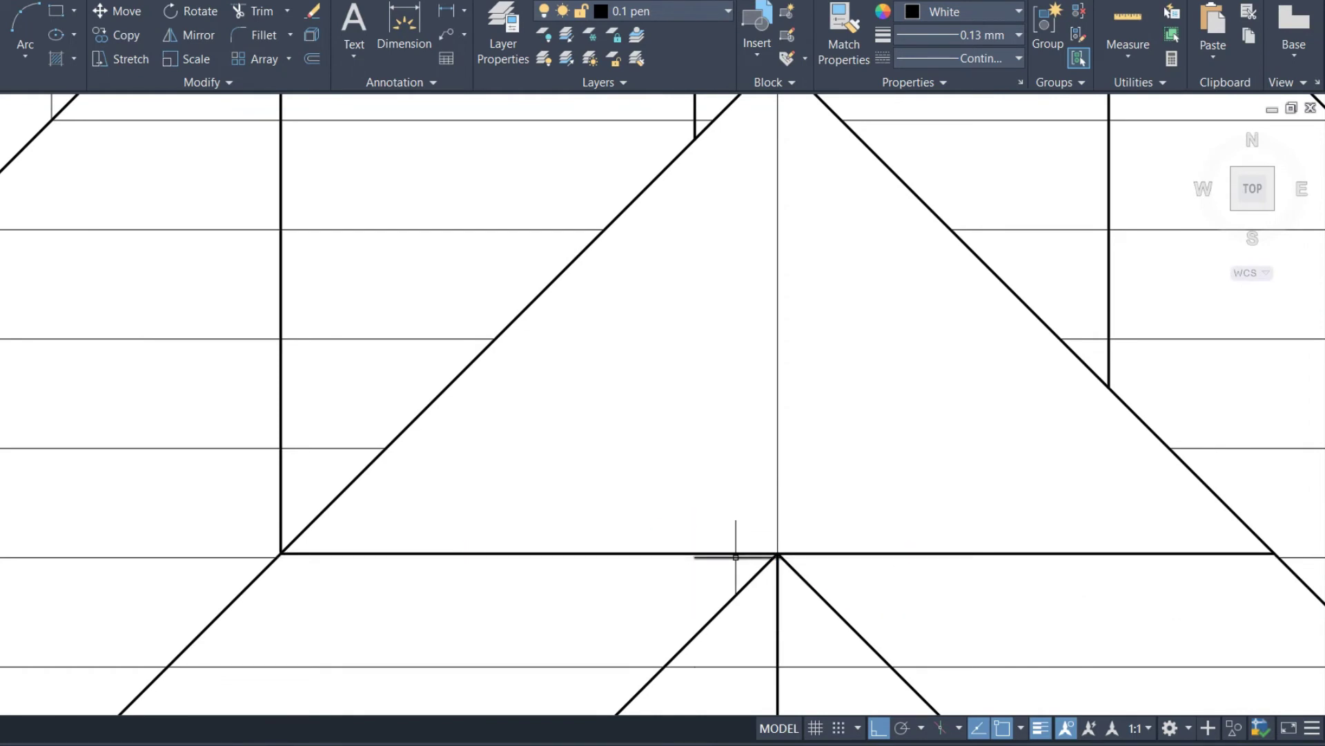
Step: Trim the horizontal rafter segments beside the gable centre line and inside the lower gable triangle
{"action": "scroll", "coordinate": [817, 413], "scroll_direction": "down", "scroll_amount": 6}
{"action": "scroll", "coordinate": [760, 541], "scroll_direction": "up", "scroll_amount": 2}
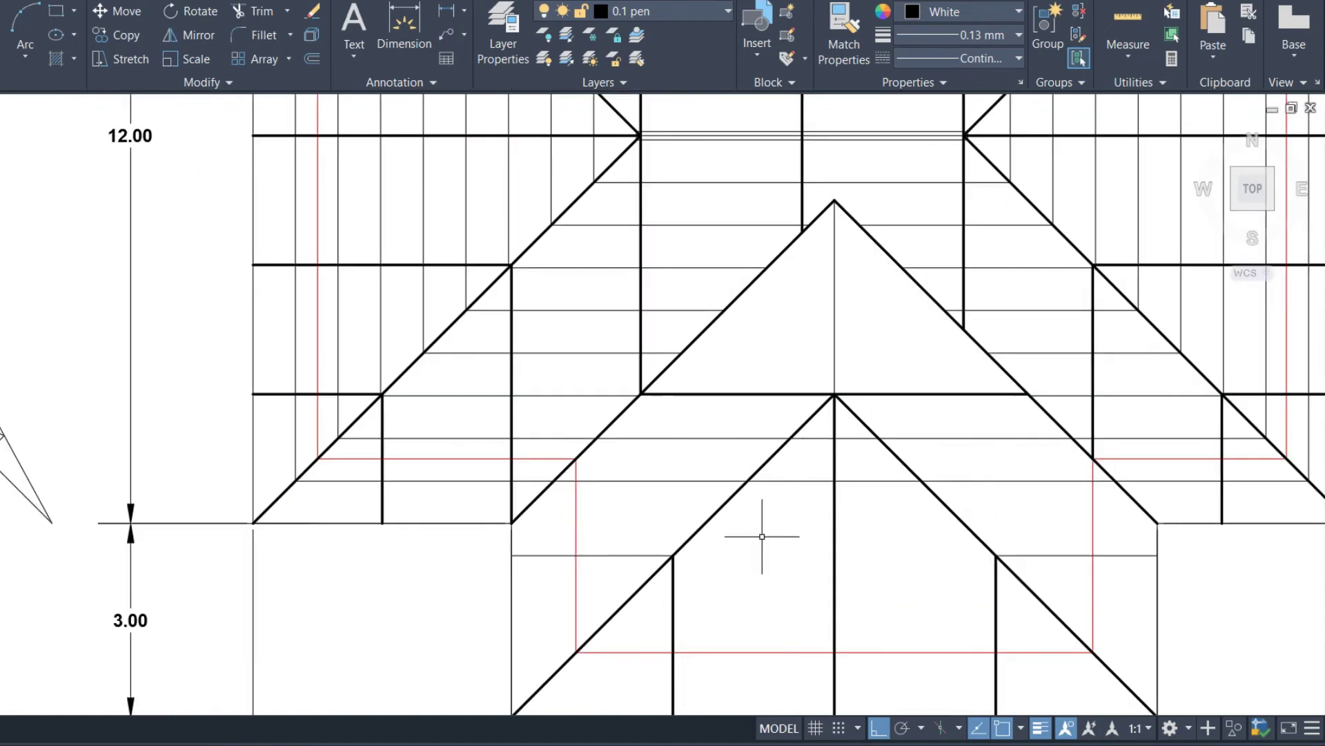
{"action": "left_click", "coordinate": [814, 496]}
{"action": "left_click", "coordinate": [822, 432]}
{"action": "left_click_drag", "start_coordinate": [852, 491], "coordinate": [849, 432]}
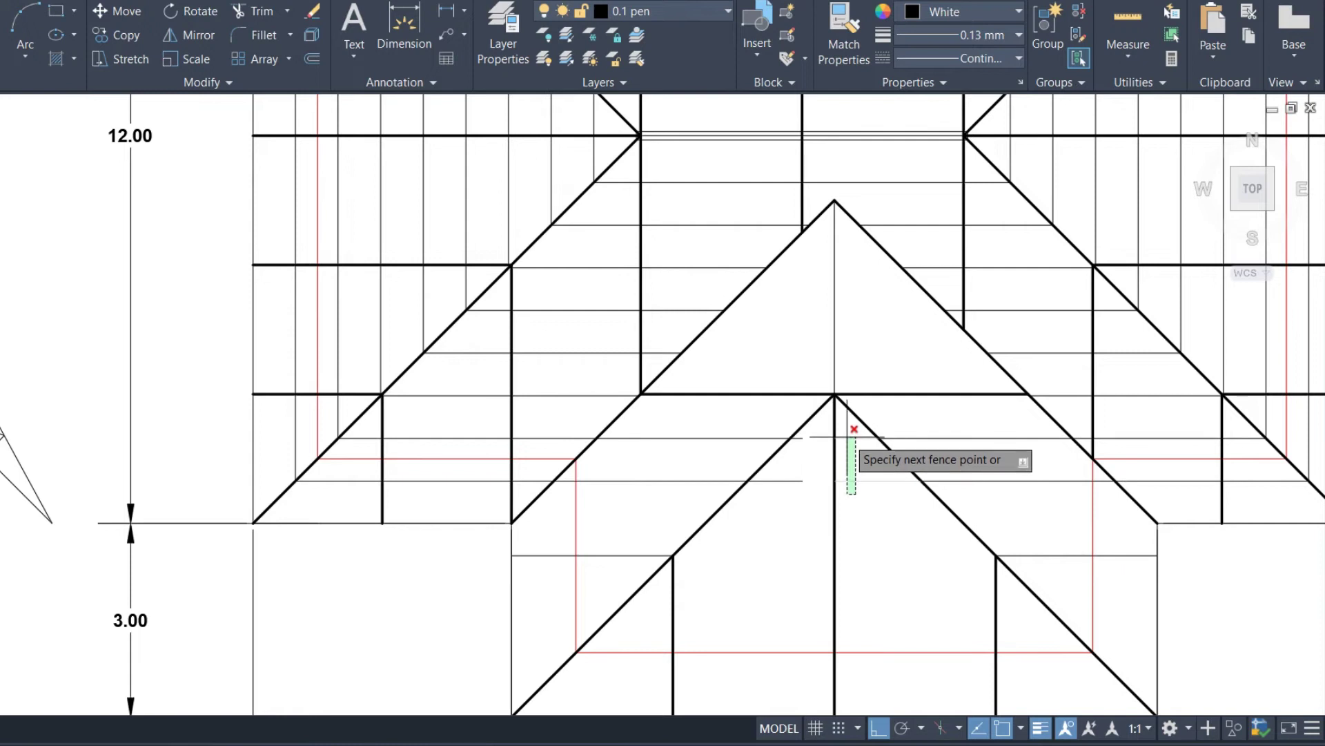
{"action": "left_click_drag", "start_coordinate": [986, 489], "coordinate": [980, 425]}
{"action": "left_click", "coordinate": [796, 495]}
{"action": "left_click", "coordinate": [800, 449]}
{"action": "scroll", "coordinate": [800, 449], "scroll_direction": "up", "scroll_amount": 2}
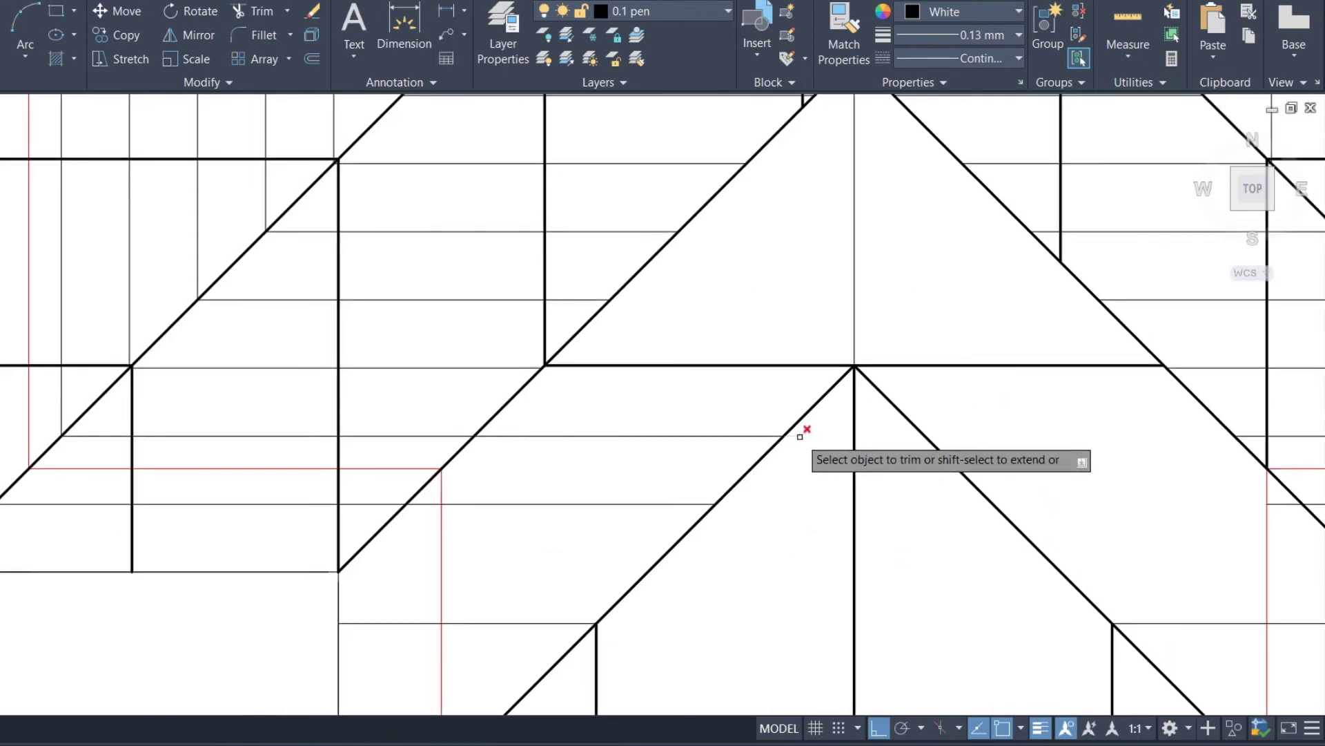
{"action": "left_click_drag", "start_coordinate": [625, 518], "coordinate": [582, 406]}
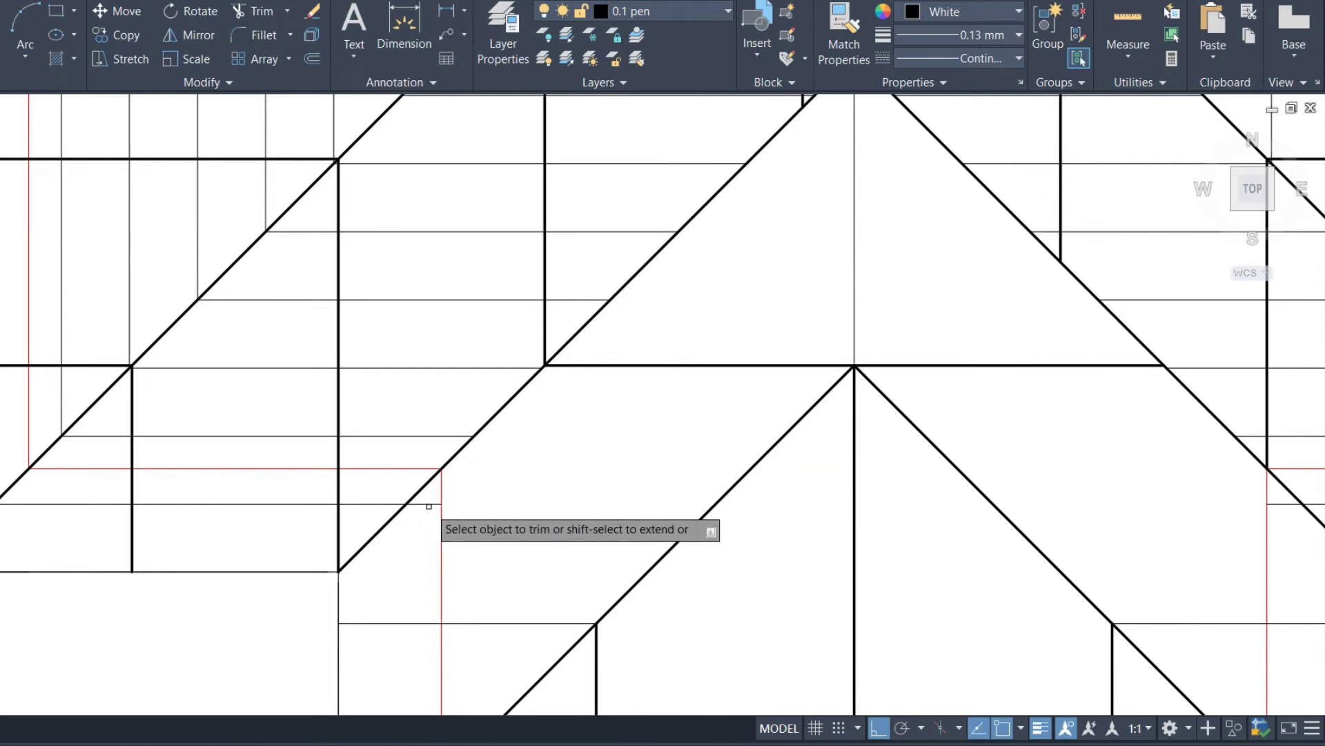
{"action": "scroll", "coordinate": [533, 464], "scroll_direction": "down", "scroll_amount": 3}
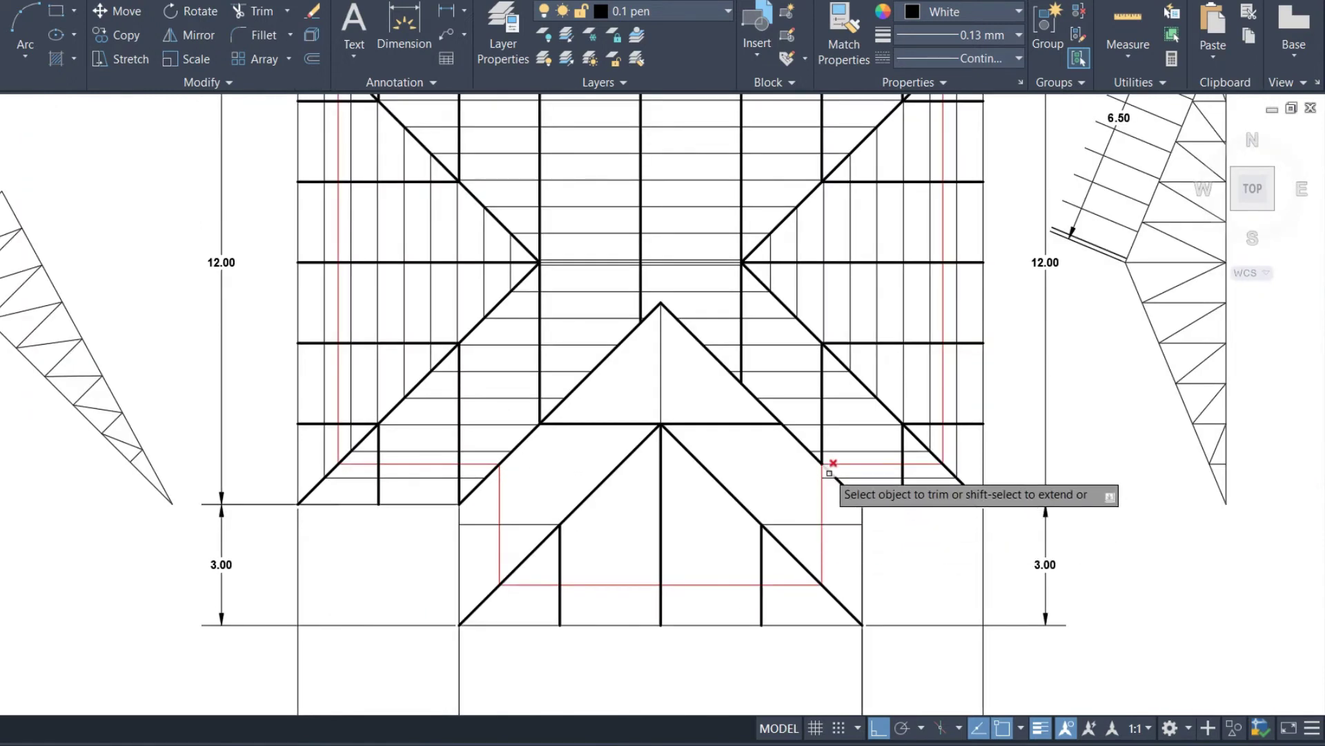
{"action": "scroll", "coordinate": [832, 491], "scroll_direction": "up", "scroll_amount": 4}
{"action": "scroll", "coordinate": [711, 534], "scroll_direction": "down", "scroll_amount": 2}
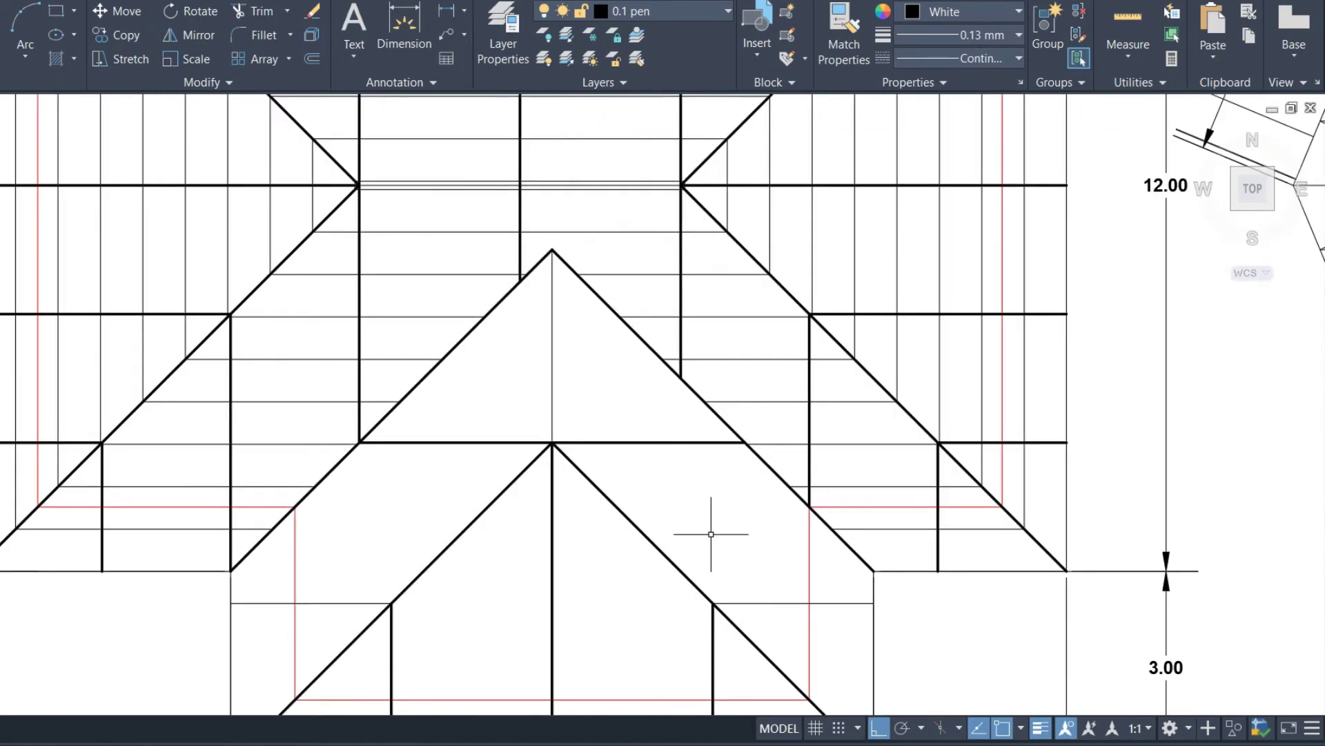
{"action": "type", "text": "L"}
Step: Draw the first three vertical rafter lines down from the upper gable's left slope
{"action": "key", "text": "Return"}
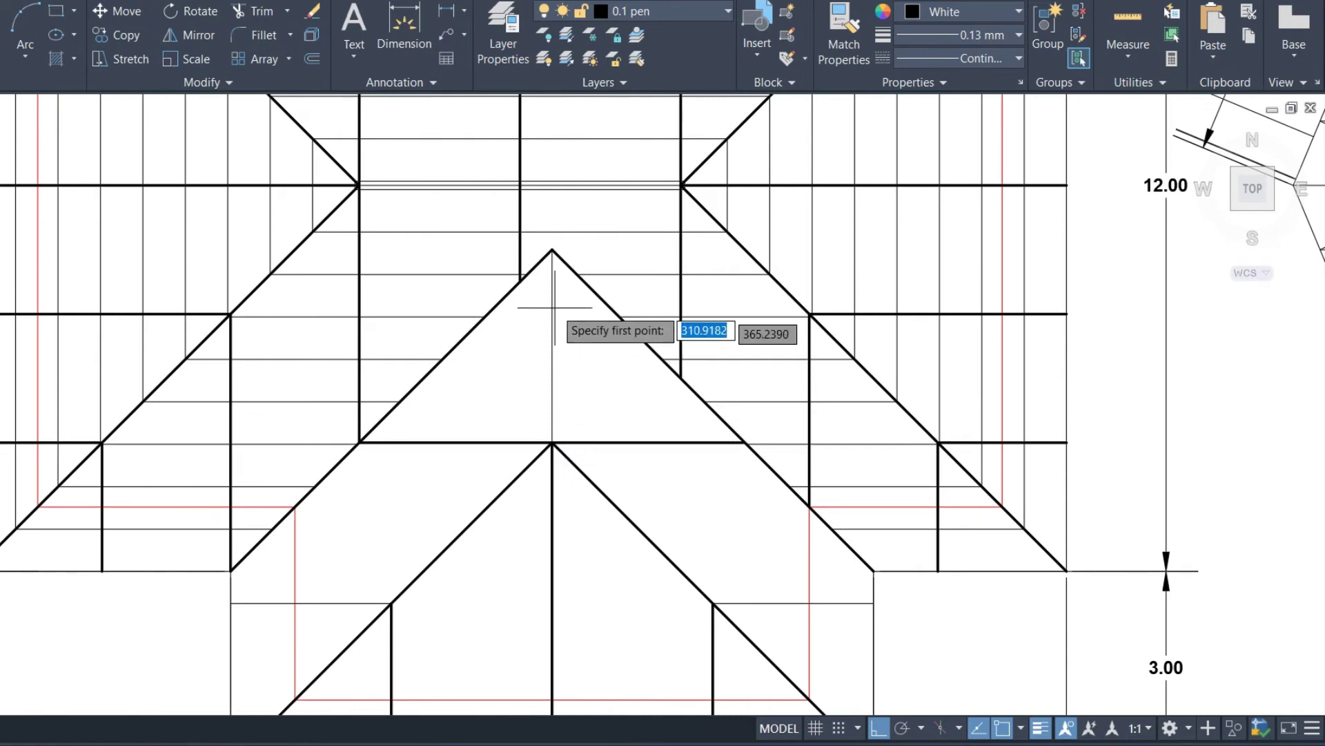
{"action": "left_click", "coordinate": [527, 274]}
{"action": "scroll", "coordinate": [539, 272], "scroll_direction": "down", "scroll_amount": 3}
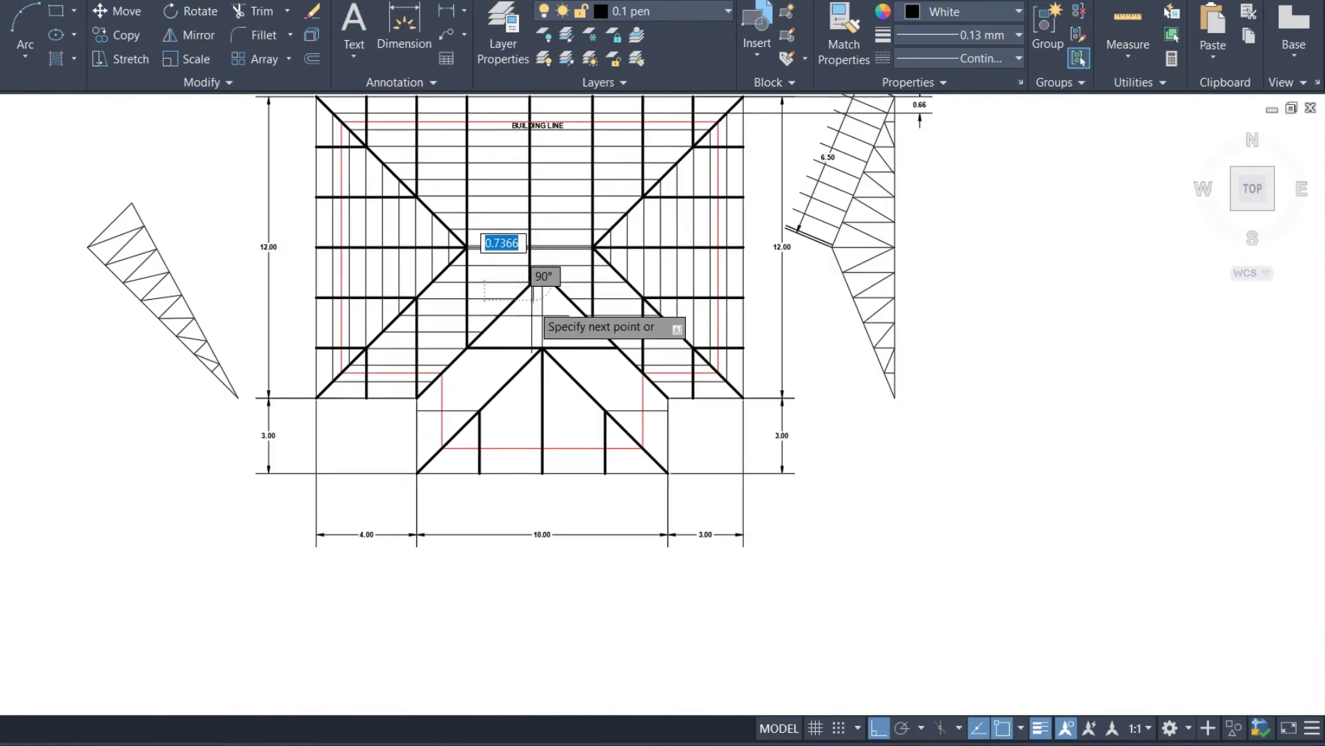
{"action": "scroll", "coordinate": [533, 294], "scroll_direction": "up", "scroll_amount": 3}
{"action": "left_click", "coordinate": [510, 477]}
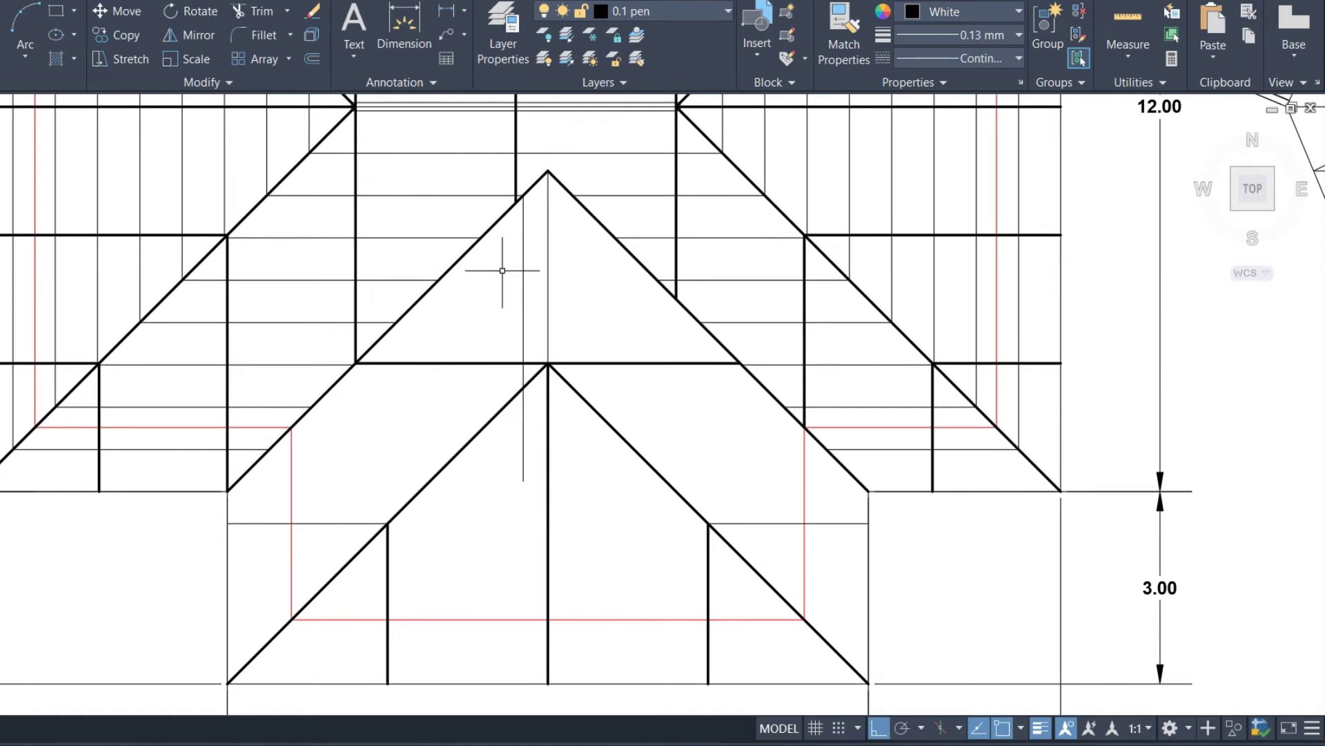
{"action": "scroll", "coordinate": [503, 255], "scroll_direction": "up", "scroll_amount": 2}
{"action": "left_click", "coordinate": [467, 228]}
{"action": "left_click", "coordinate": [467, 606]}
{"action": "left_click", "coordinate": [401, 296]}
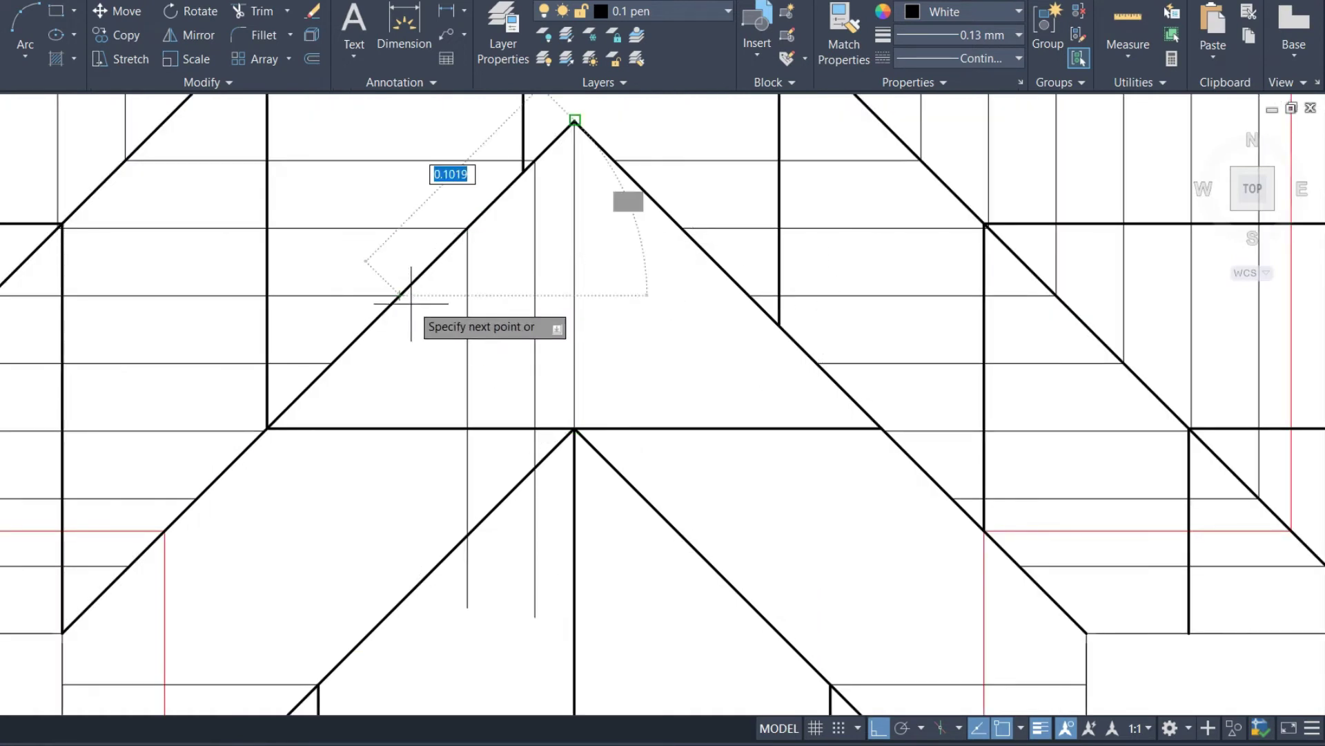
{"action": "scroll", "coordinate": [412, 307], "scroll_direction": "down", "scroll_amount": 2}
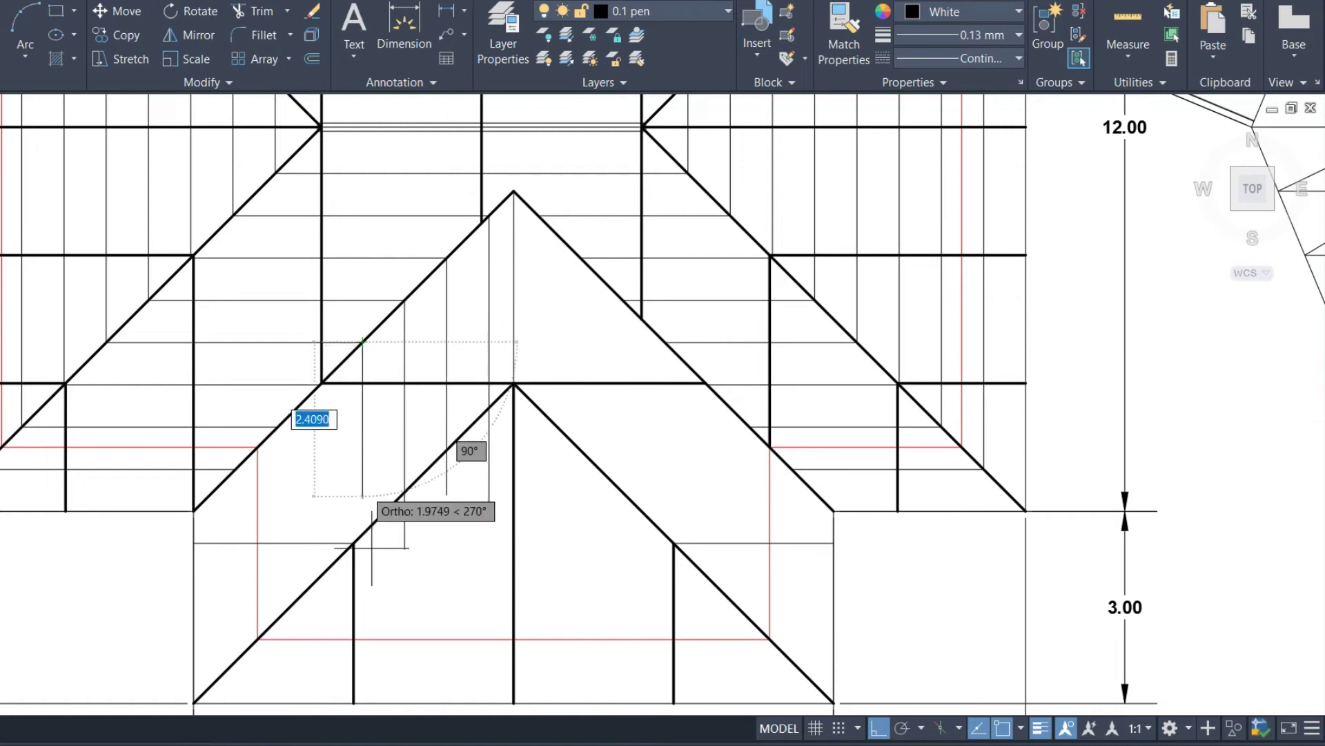
{"action": "left_click", "coordinate": [376, 588]}
{"action": "key", "text": "Return"}
Step: Draw the remaining vertical rafter lines from the slope down across the lower front gable
{"action": "key", "text": "Return"}
{"action": "left_click", "coordinate": [319, 384]}
{"action": "scroll", "coordinate": [316, 587], "scroll_direction": "up", "scroll_amount": 4}
{"action": "left_click", "coordinate": [327, 620]}
{"action": "key", "text": "Return"}
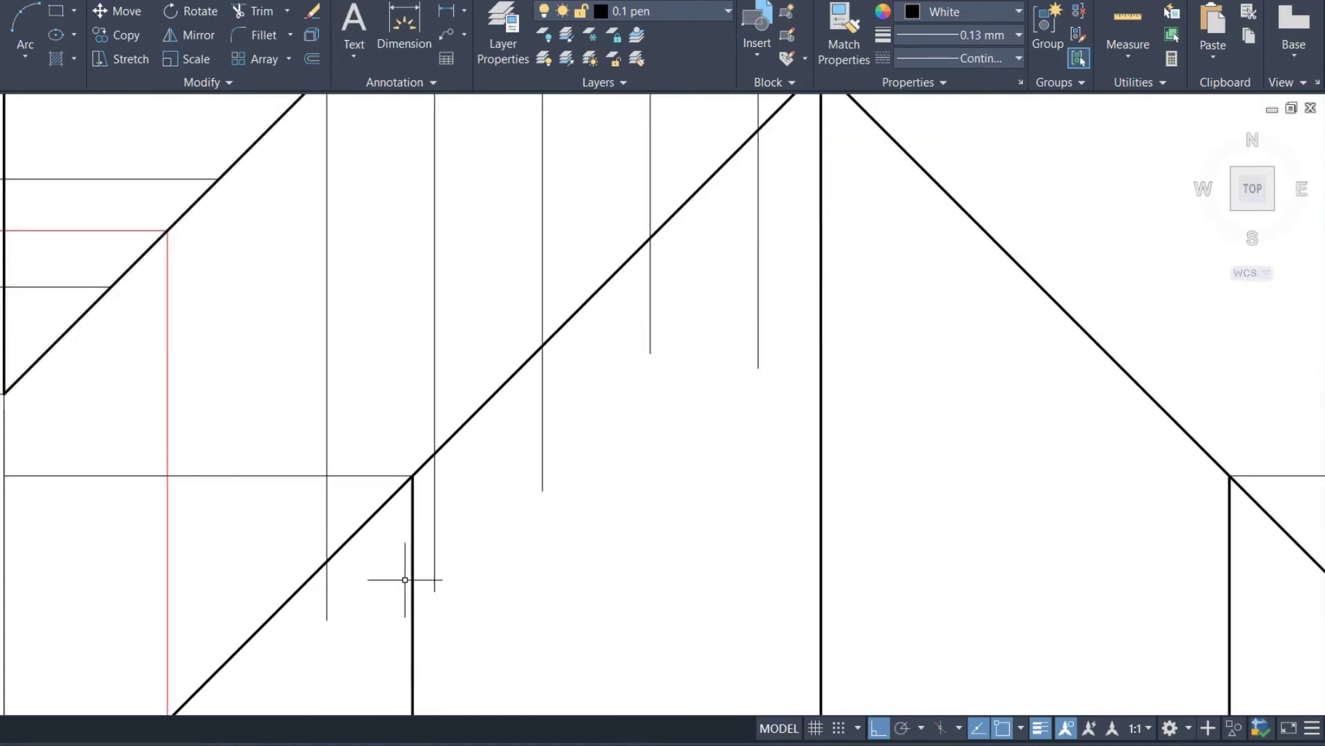
{"action": "scroll", "coordinate": [405, 579], "scroll_direction": "down", "scroll_amount": 2}
{"action": "key", "text": "Return"}
{"action": "scroll", "coordinate": [404, 368], "scroll_direction": "up", "scroll_amount": 2}
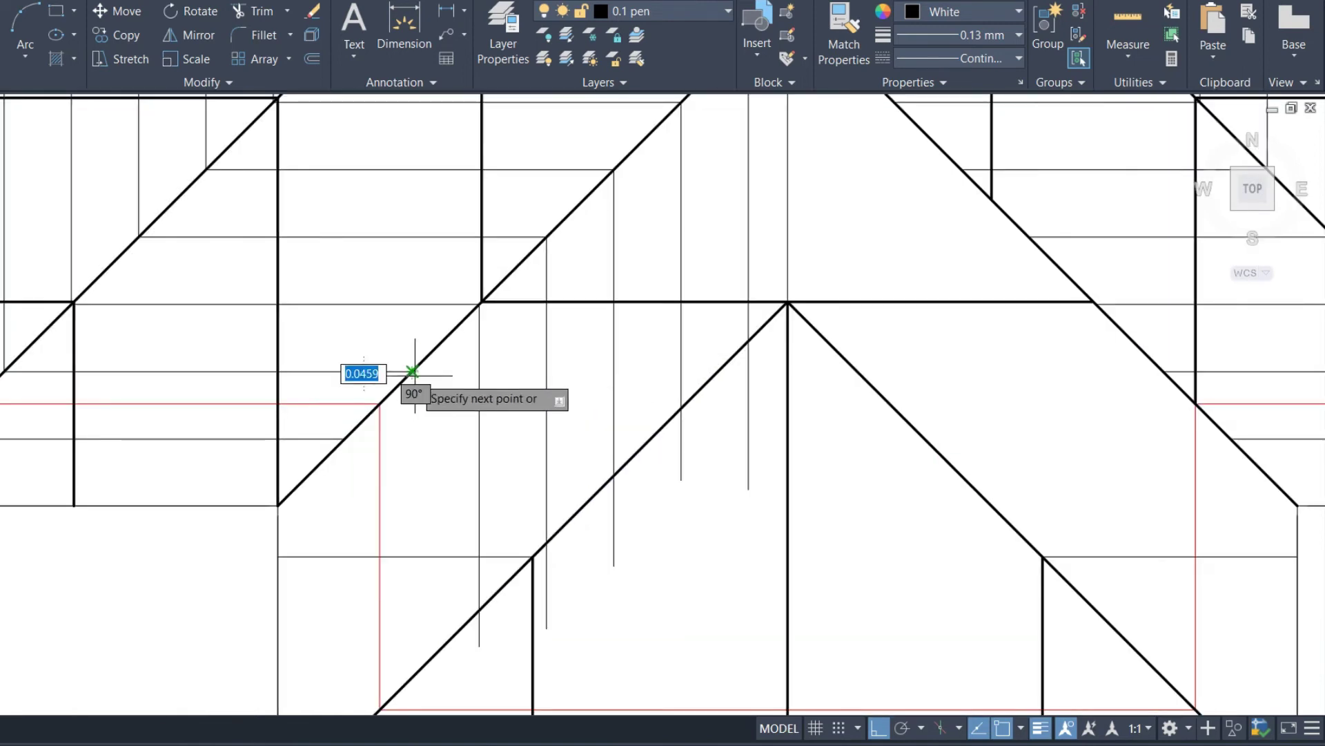
{"action": "scroll", "coordinate": [414, 375], "scroll_direction": "down", "scroll_amount": 2}
{"action": "scroll", "coordinate": [414, 449], "scroll_direction": "up", "scroll_amount": 2}
{"action": "left_click", "coordinate": [404, 598]}
{"action": "key", "text": "Return"}
{"action": "key", "text": "Return"}
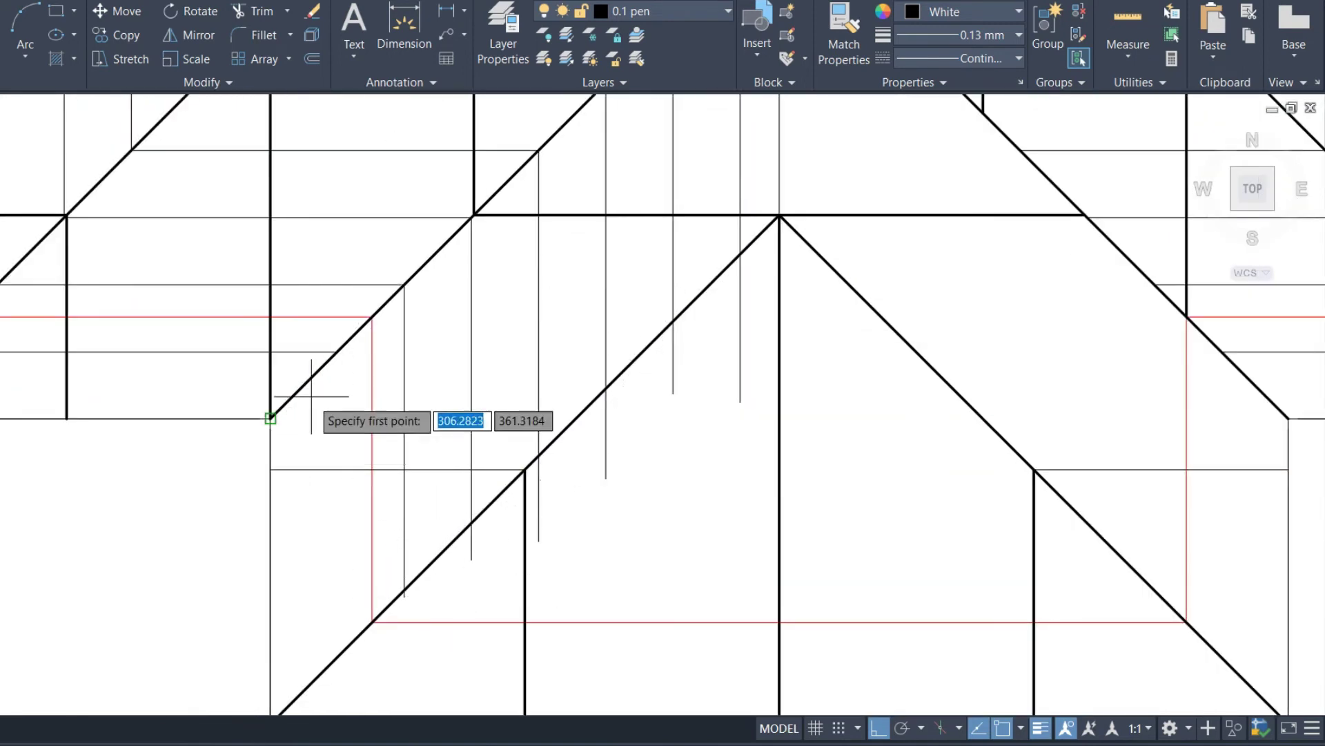
{"action": "scroll", "coordinate": [334, 349], "scroll_direction": "down", "scroll_amount": 2}
{"action": "left_click", "coordinate": [290, 400]}
{"action": "scroll", "coordinate": [366, 601], "scroll_direction": "up", "scroll_amount": 2}
{"action": "left_click", "coordinate": [354, 568]}
{"action": "key", "text": "Return"}
{"action": "key", "text": "Return"}
{"action": "scroll", "coordinate": [314, 569], "scroll_direction": "up", "scroll_amount": 3}
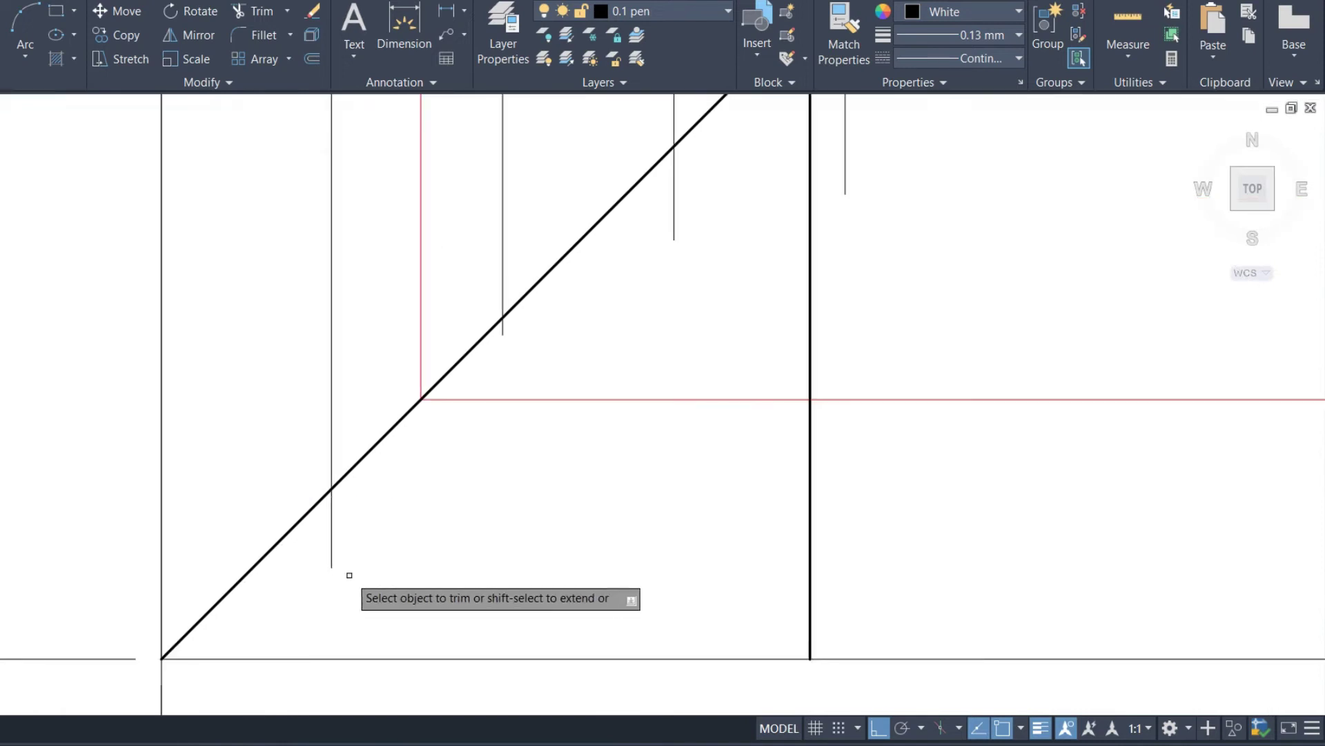
Step: Trim the overshooting ends of the new vertical rafters back to the front gable's left slope
{"action": "scroll", "coordinate": [508, 331], "scroll_direction": "down", "scroll_amount": 2}
{"action": "left_click", "coordinate": [502, 329]}
{"action": "scroll", "coordinate": [494, 345], "scroll_direction": "up", "scroll_amount": 3}
{"action": "key", "text": "Return"}
{"action": "scroll", "coordinate": [494, 352], "scroll_direction": "down", "scroll_amount": 2}
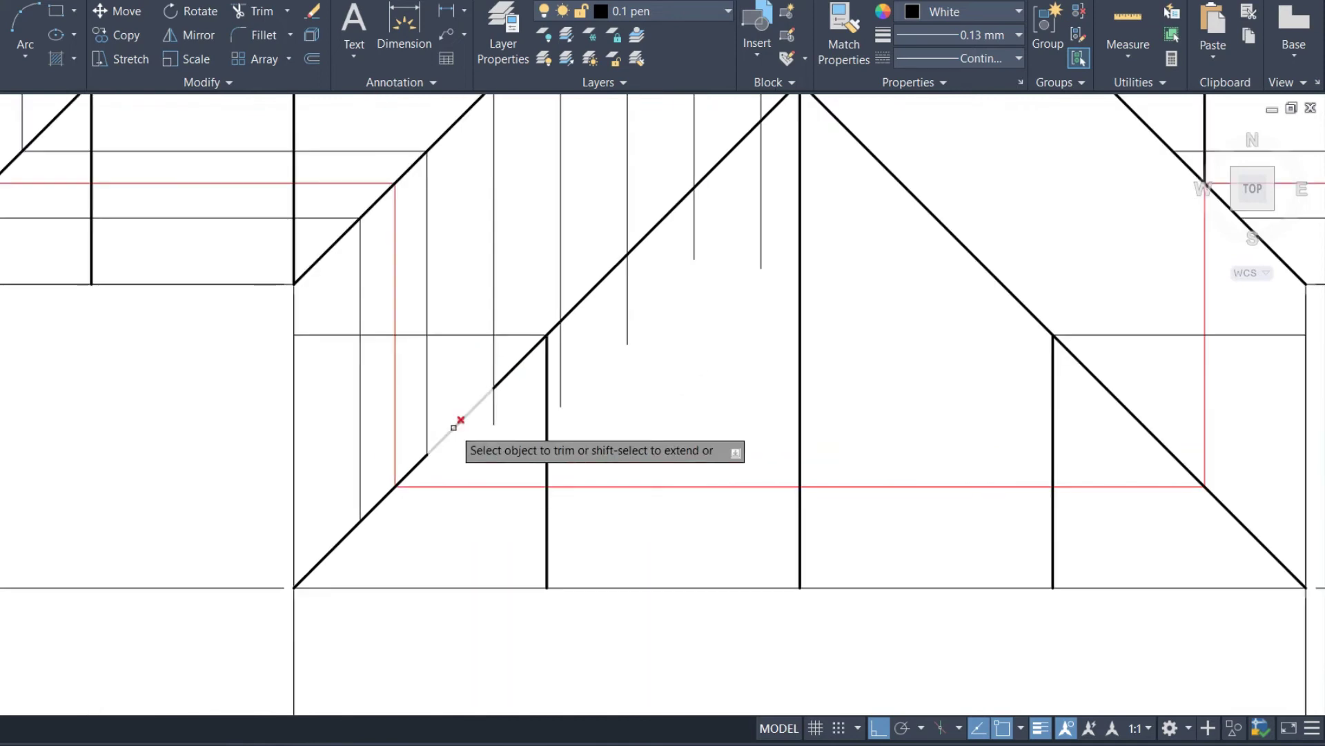
{"action": "scroll", "coordinate": [517, 364], "scroll_direction": "up", "scroll_amount": 2}
{"action": "left_click", "coordinate": [491, 456]}
{"action": "left_click", "coordinate": [455, 466]}
{"action": "left_click", "coordinate": [669, 458]}
{"action": "left_click", "coordinate": [588, 249]}
{"action": "left_click", "coordinate": [837, 328]}
{"action": "left_click", "coordinate": [753, 100]}
{"action": "scroll", "coordinate": [621, 453], "scroll_direction": "down", "scroll_amount": 5}
{"action": "scroll", "coordinate": [784, 304], "scroll_direction": "up", "scroll_amount": 4}
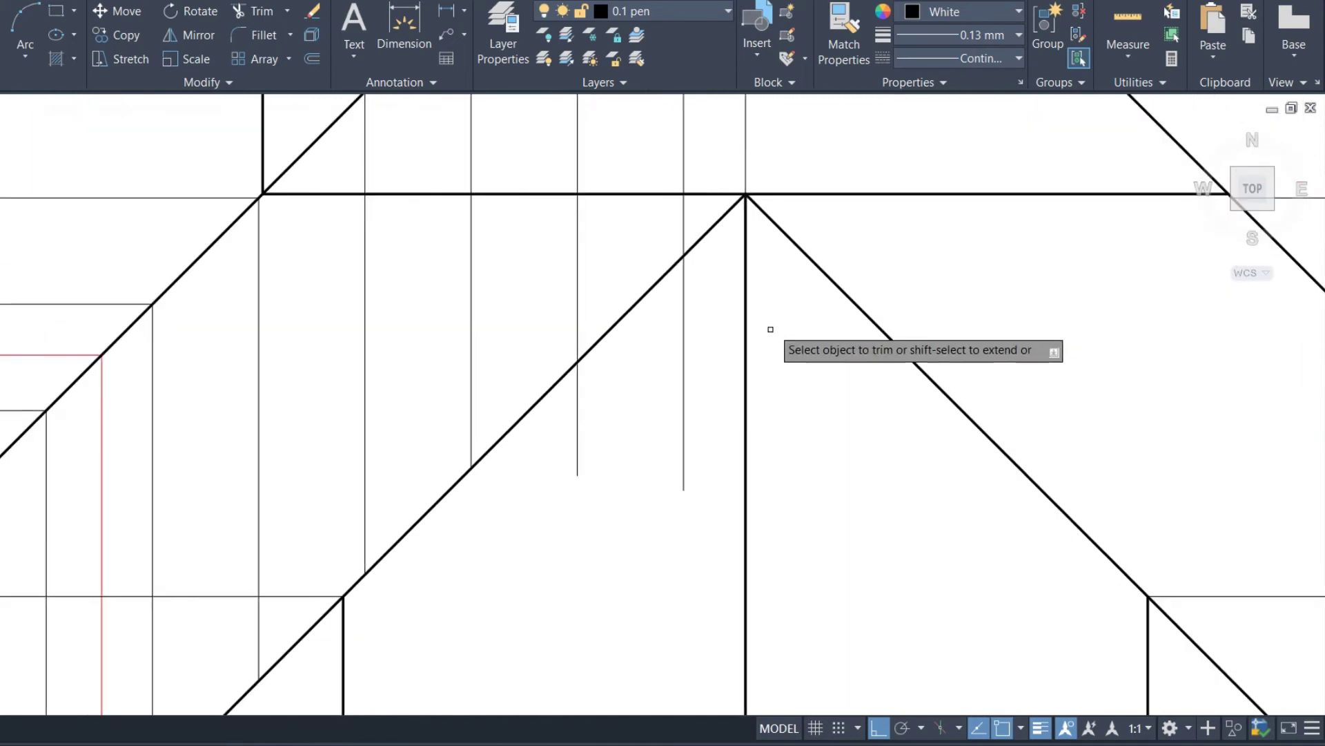
{"action": "left_click", "coordinate": [707, 487]}
{"action": "left_click", "coordinate": [545, 476]}
{"action": "scroll", "coordinate": [484, 555], "scroll_direction": "down", "scroll_amount": 2}
{"action": "scroll", "coordinate": [484, 556], "scroll_direction": "down", "scroll_amount": 3}
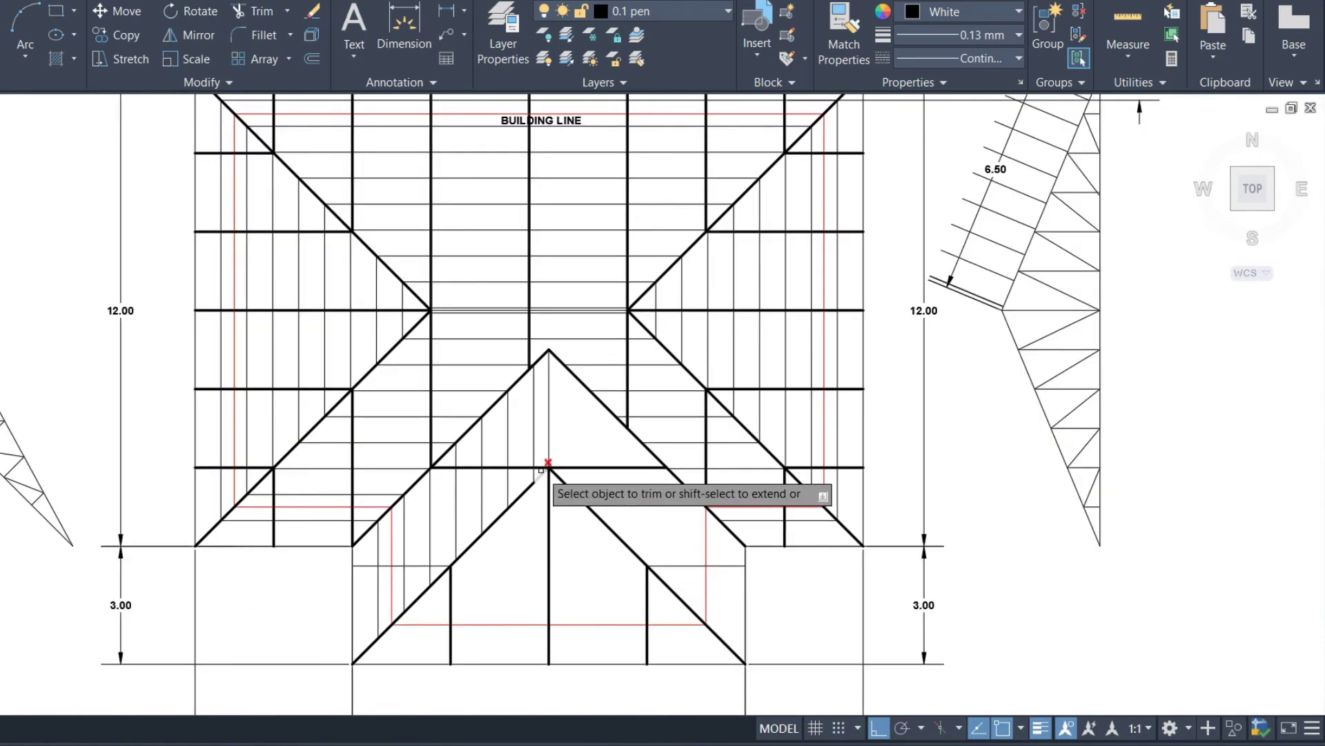
{"action": "scroll", "coordinate": [552, 449], "scroll_direction": "up", "scroll_amount": 3}
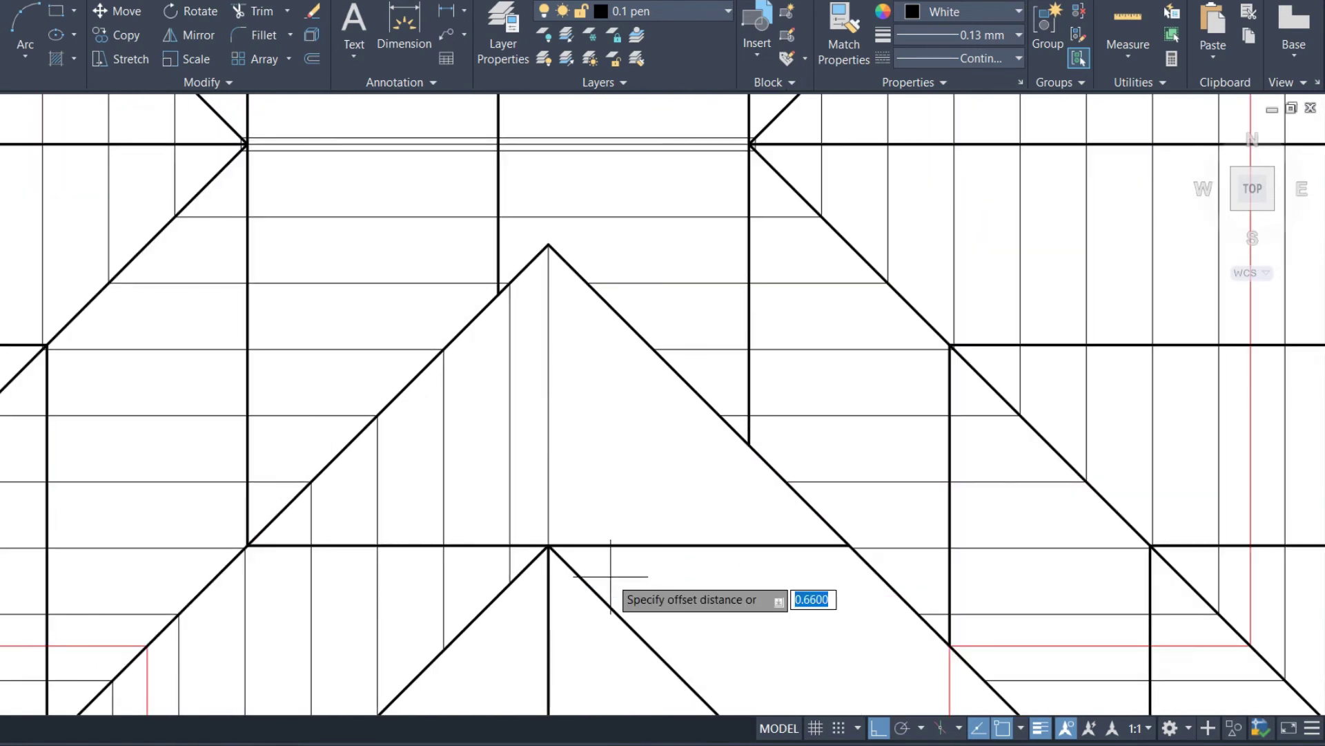
{"action": "type", "text": ".08"}
Step: Offset the front gable's centre line 0.08 to the left and fit it to the slopes
{"action": "key", "text": "Return"}
{"action": "left_click", "coordinate": [548, 435]}
{"action": "left_click", "coordinate": [489, 435]}
{"action": "key", "text": "Return"}
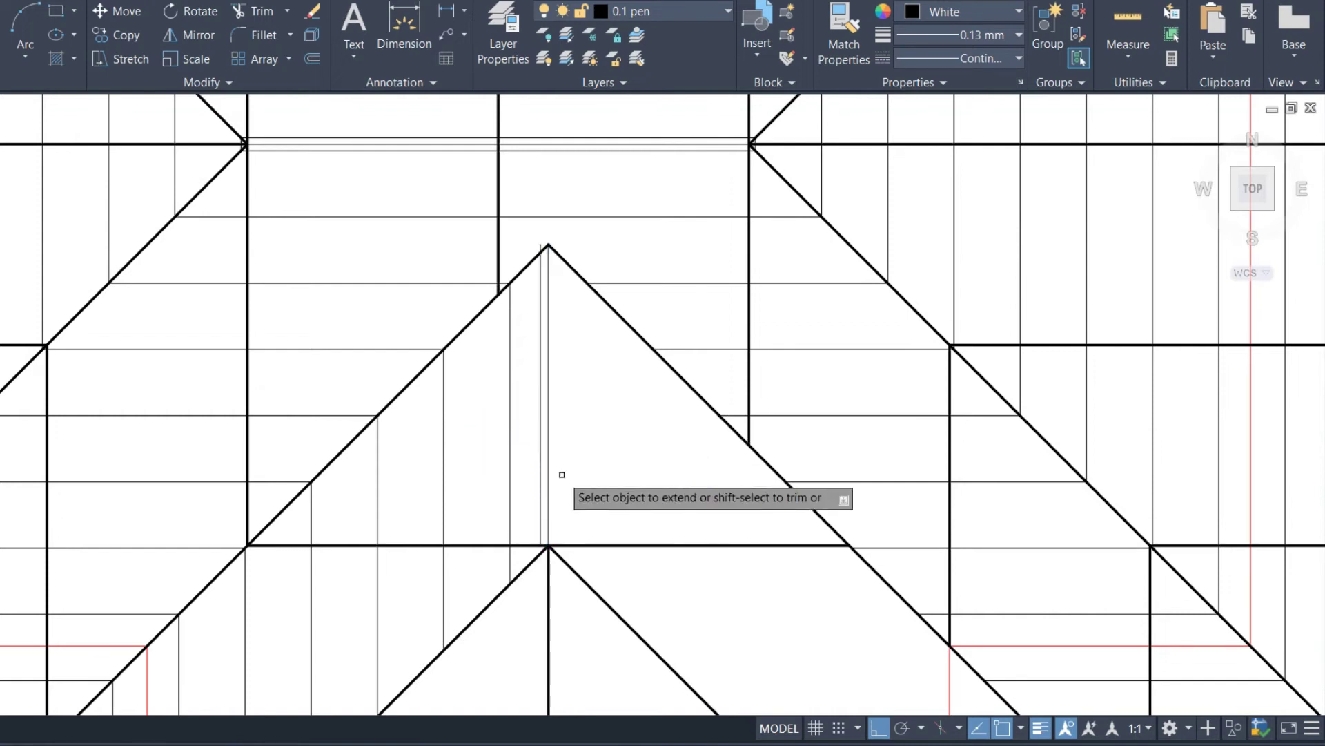
{"action": "scroll", "coordinate": [562, 475], "scroll_direction": "up", "scroll_amount": 2}
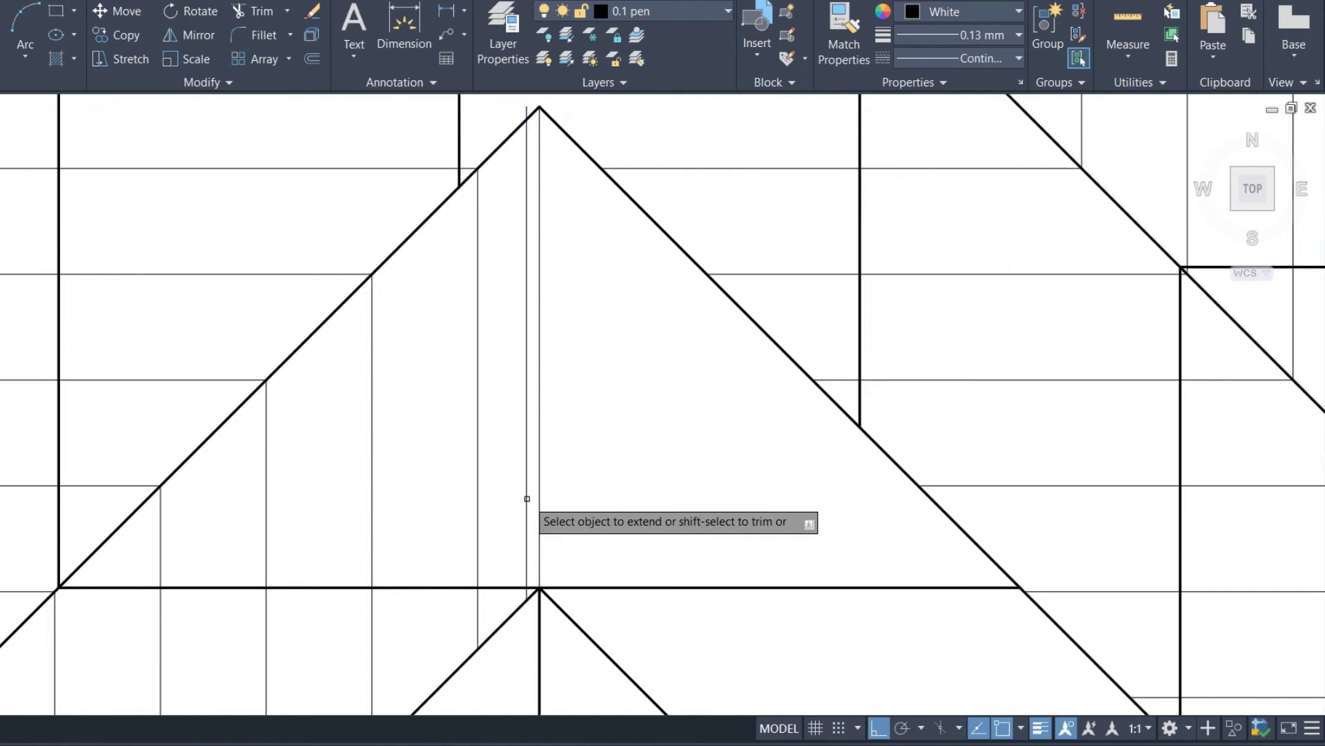
{"action": "type", "text": "r"}
{"action": "key", "text": "Return"}
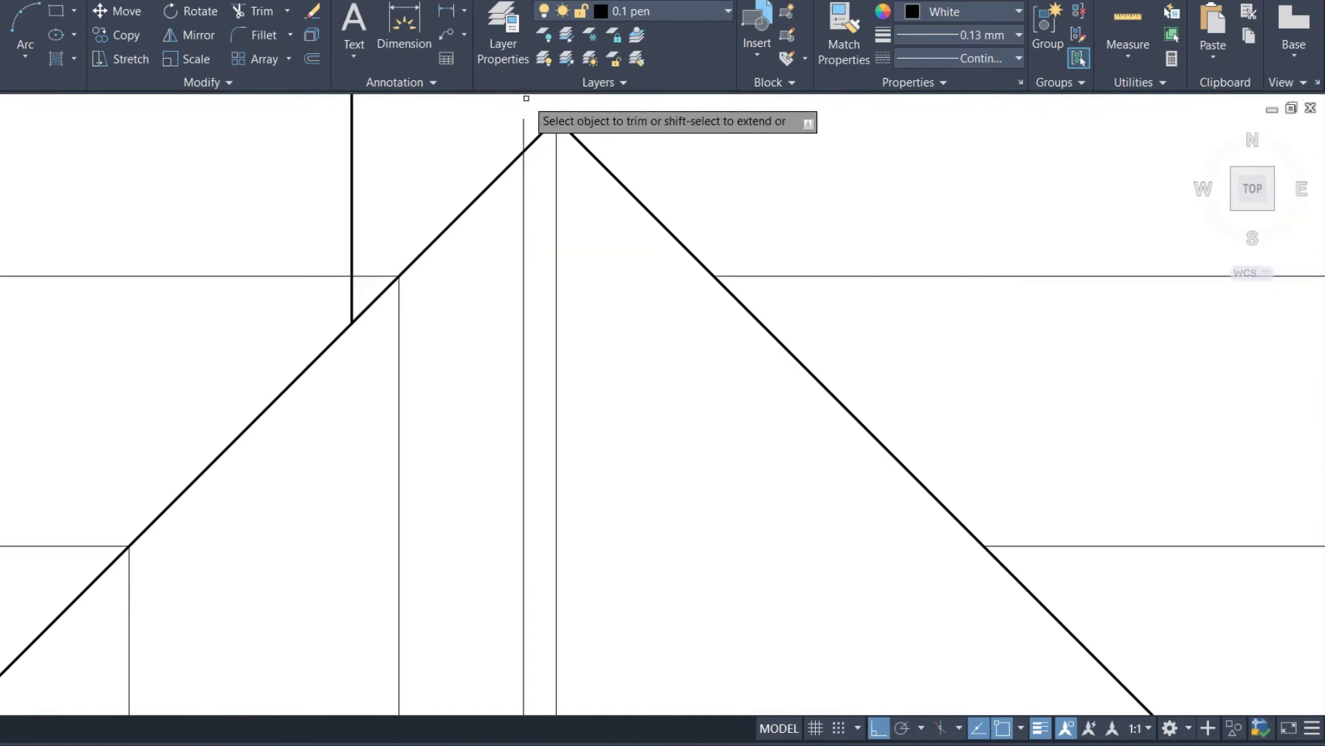
{"action": "scroll", "coordinate": [530, 102], "scroll_direction": "up", "scroll_amount": 3}
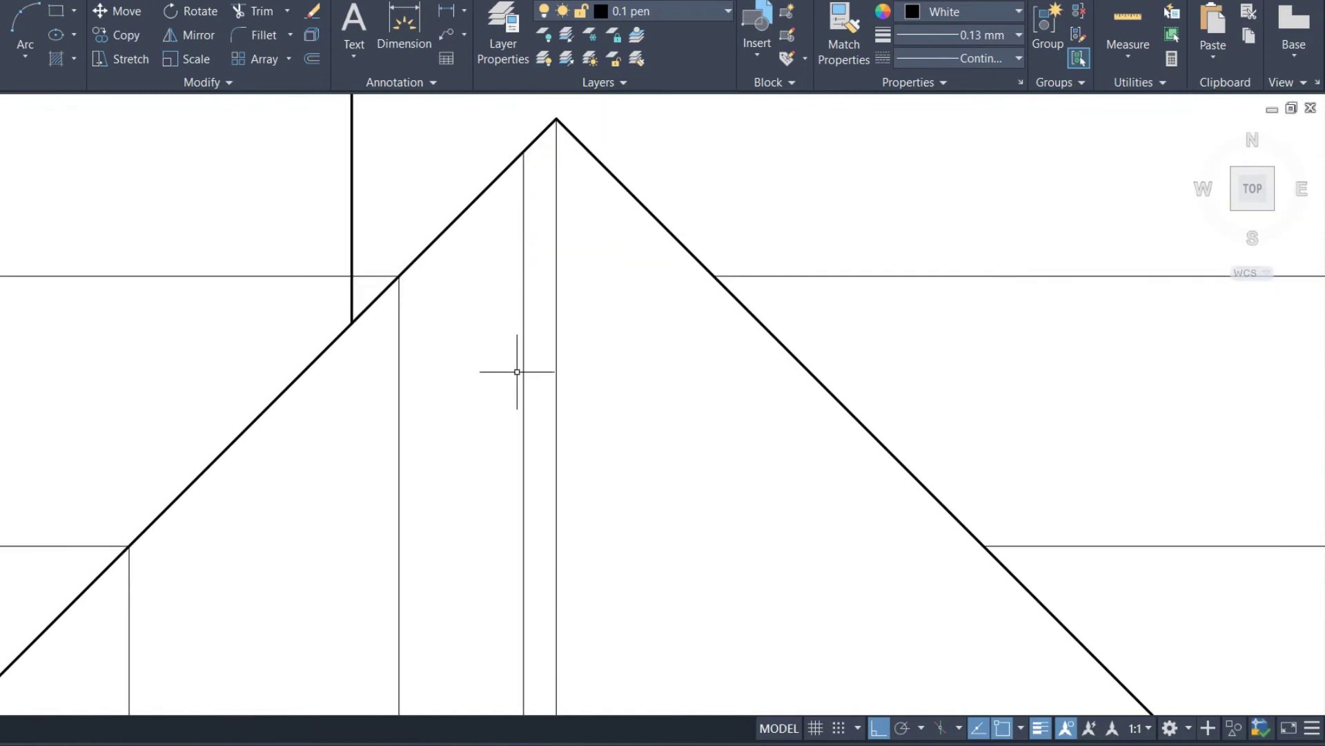
{"action": "scroll", "coordinate": [517, 369], "scroll_direction": "down", "scroll_amount": 3}
{"action": "scroll", "coordinate": [585, 446], "scroll_direction": "up", "scroll_amount": 3}
{"action": "left_click", "coordinate": [575, 449]}
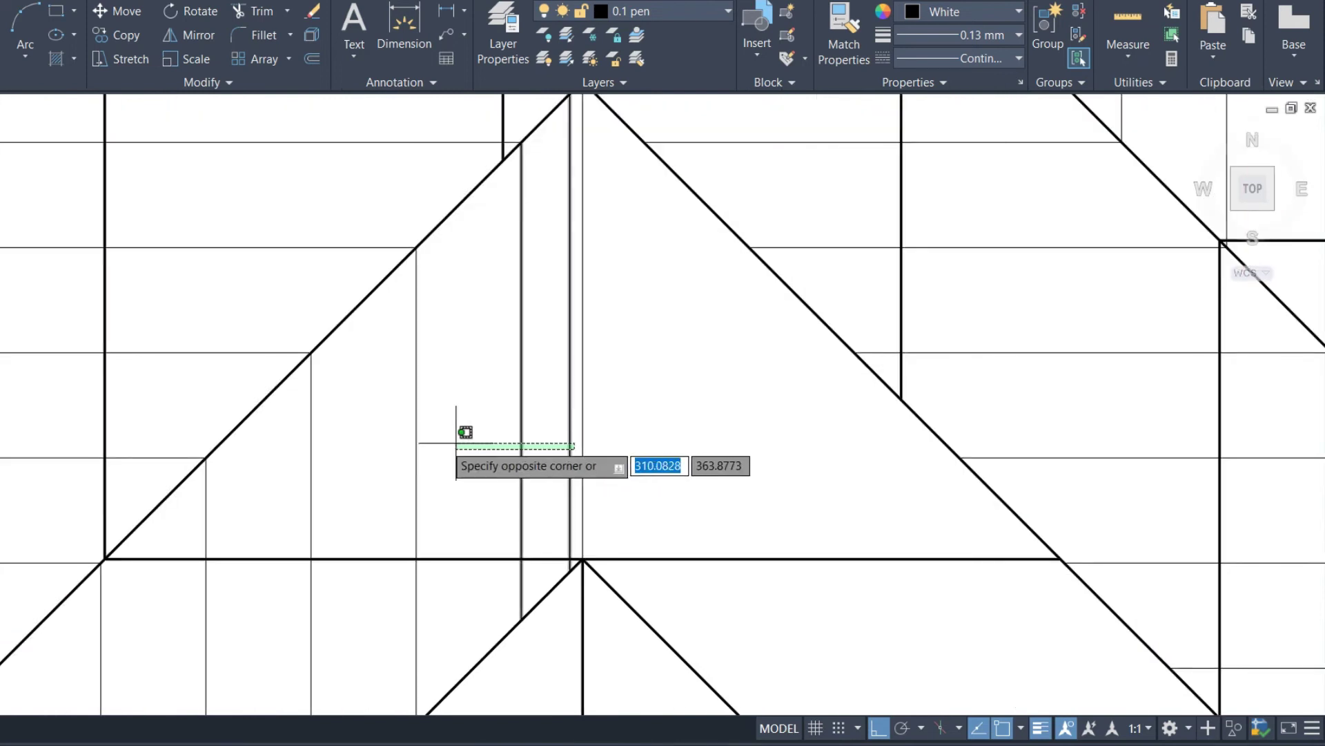
Step: Mirror the selected vertical rafters about the centre line onto the right half, keeping the originals
{"action": "left_click", "coordinate": [295, 458]}
{"action": "left_click", "coordinate": [206, 511]}
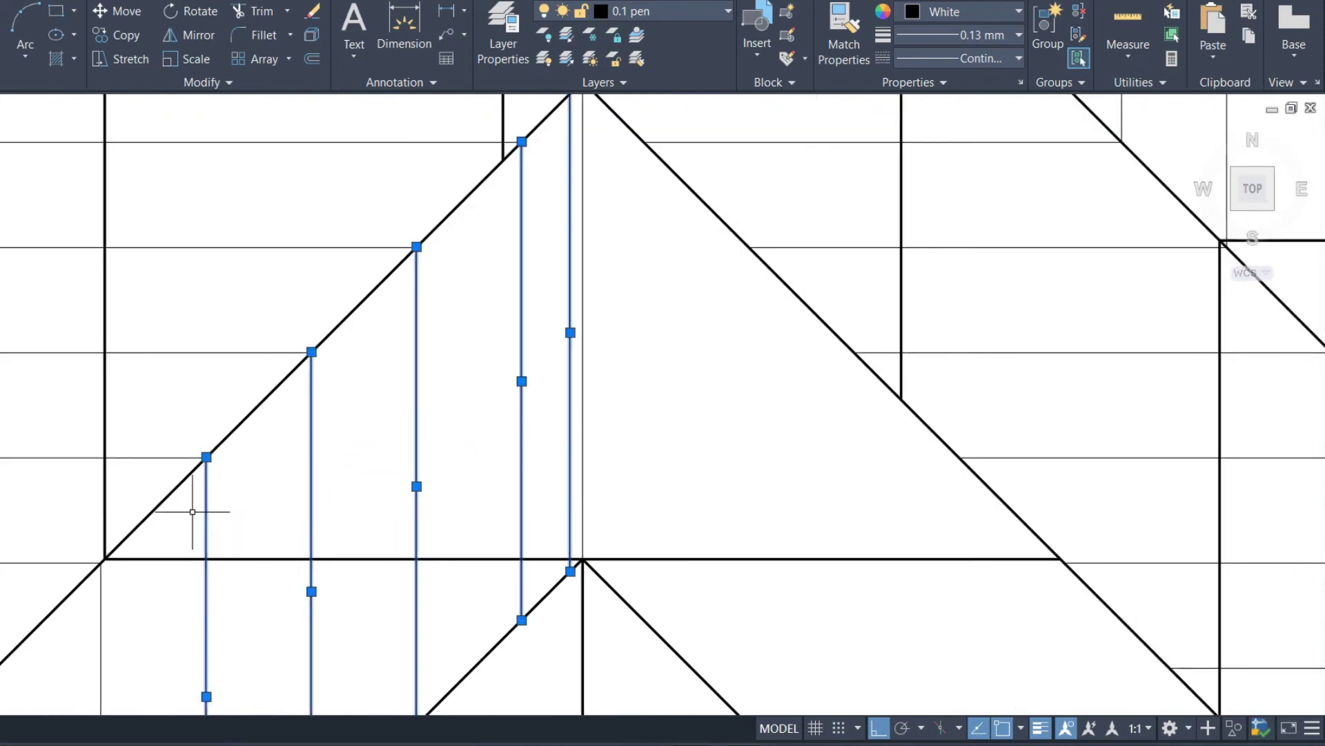
{"action": "scroll", "coordinate": [468, 385], "scroll_direction": "down", "scroll_amount": 2}
{"action": "scroll", "coordinate": [307, 612], "scroll_direction": "up", "scroll_amount": 2}
{"action": "left_click", "coordinate": [384, 527]}
{"action": "left_click", "coordinate": [213, 557]}
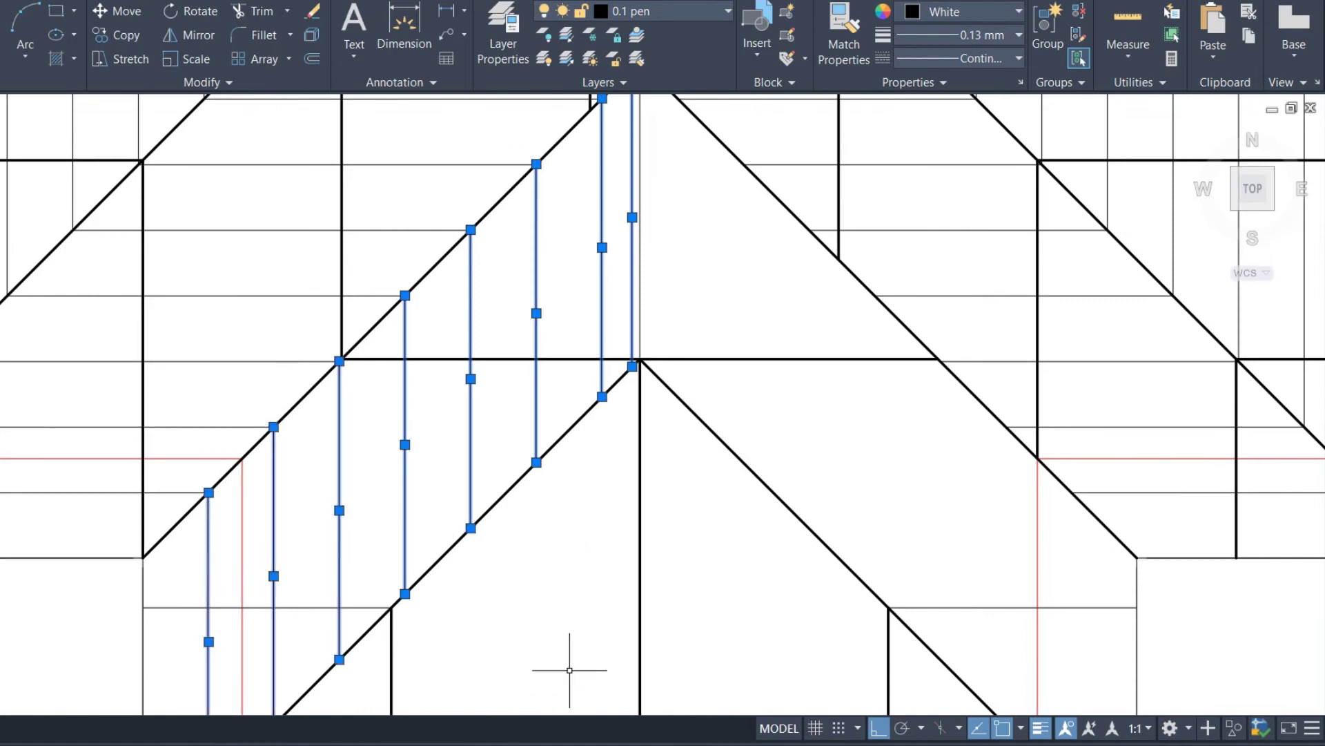
{"action": "type", "text": "i"}
{"action": "key", "text": "Return"}
{"action": "scroll", "coordinate": [570, 668], "scroll_direction": "down", "scroll_amount": 3}
{"action": "left_click", "coordinate": [858, 304]}
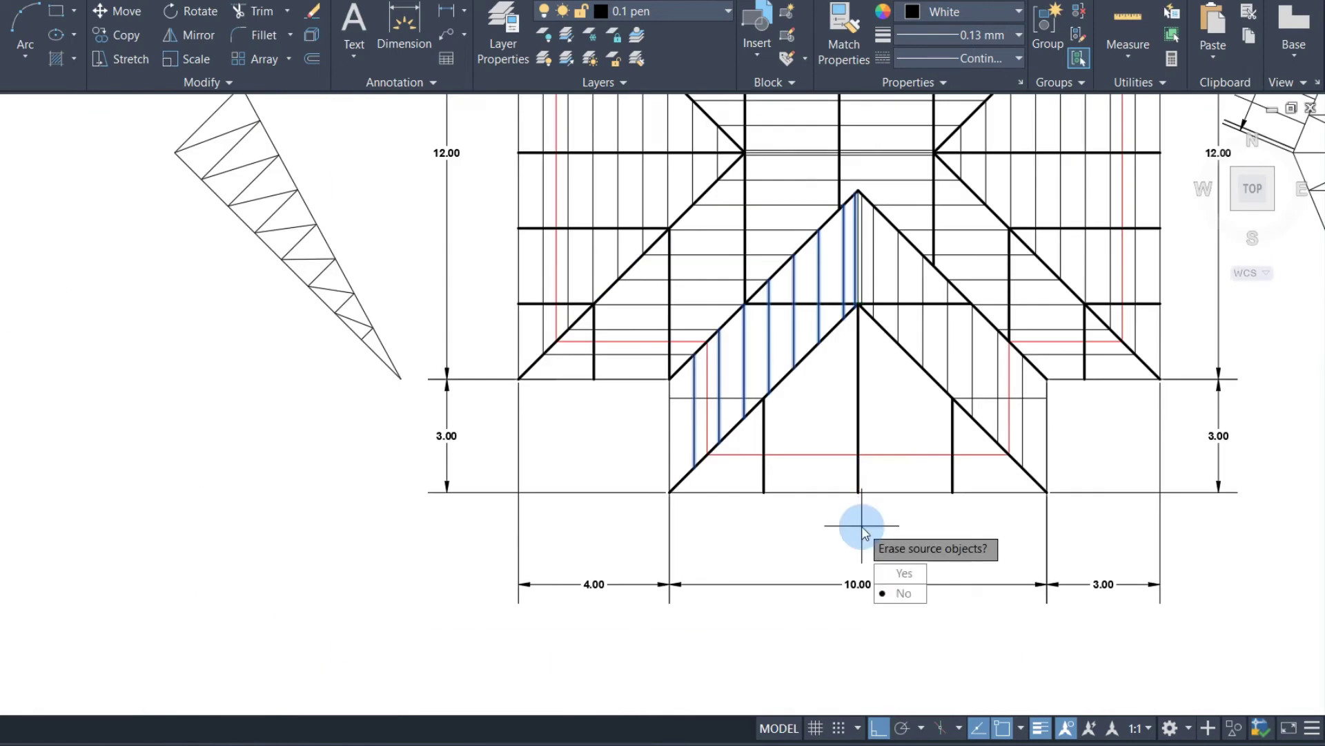
{"action": "key", "text": "Return"}
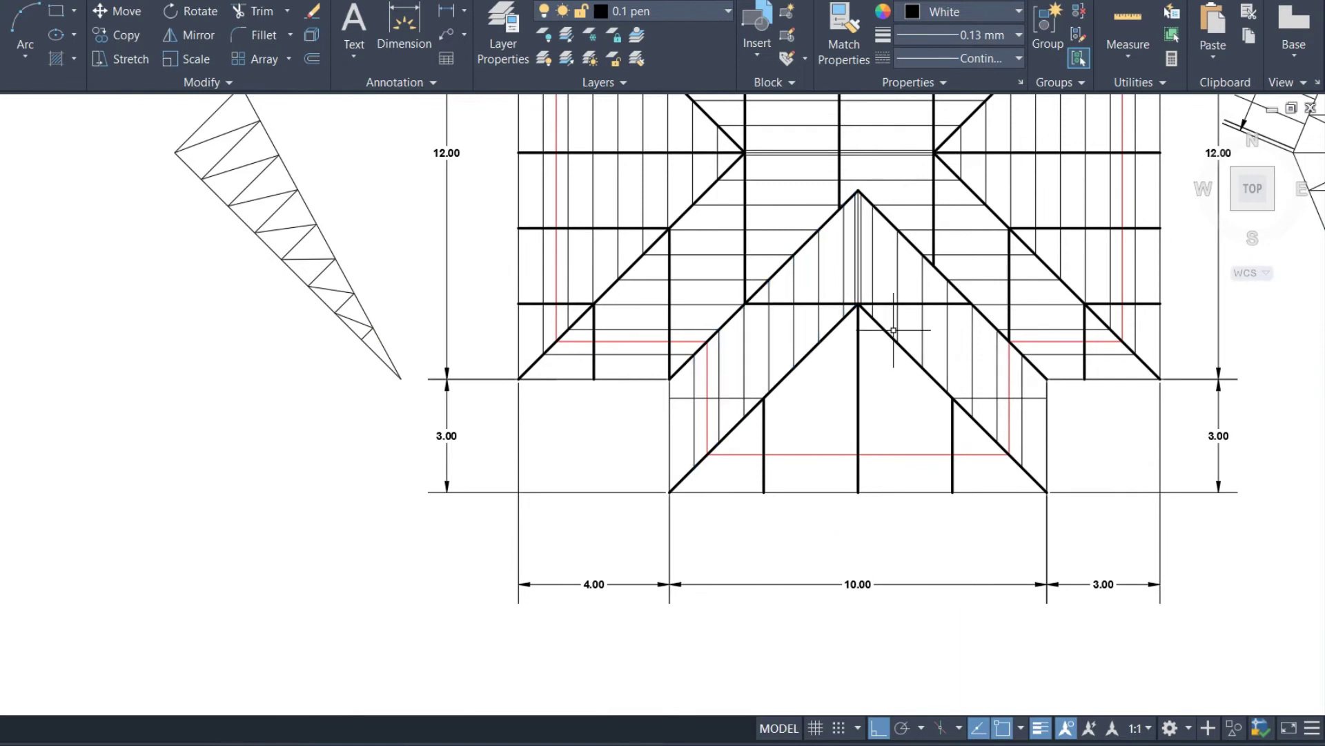
{"action": "scroll", "coordinate": [863, 296], "scroll_direction": "up", "scroll_amount": 6}
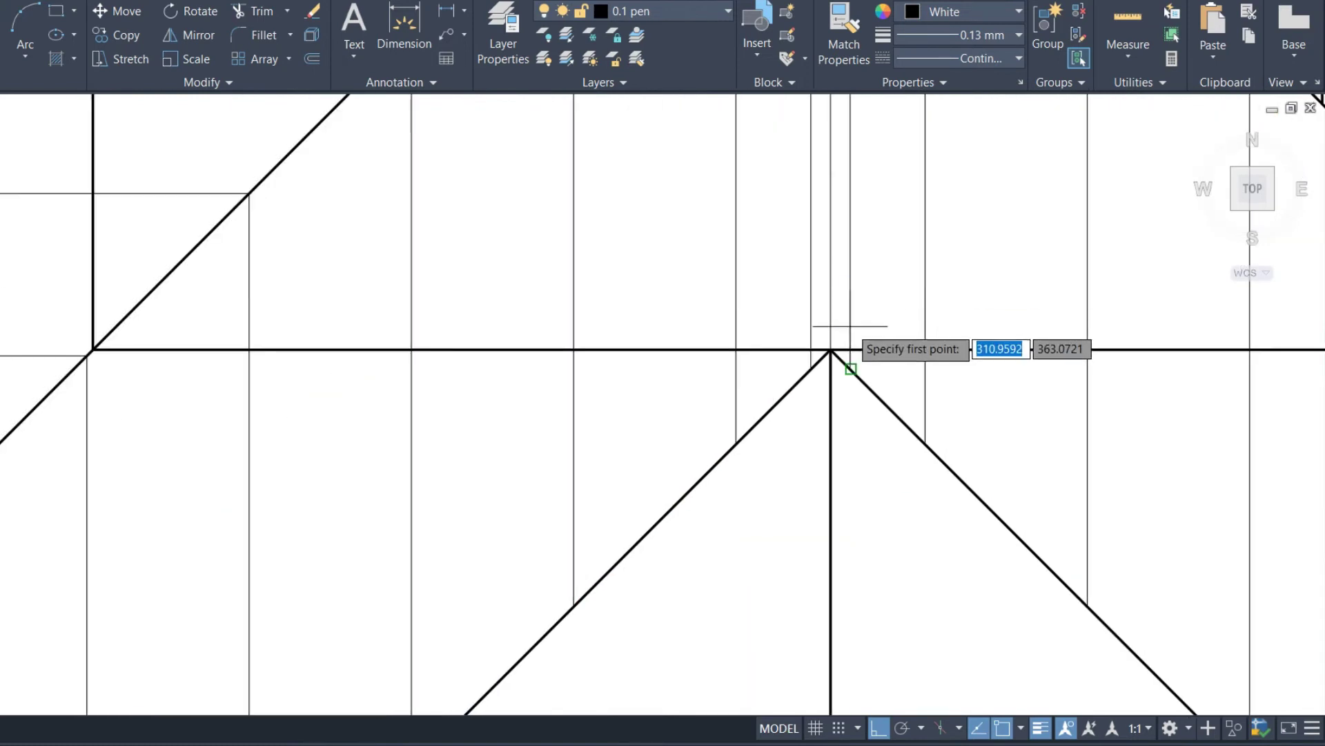
Step: Draw the first three horizontal lines between the gable's diagonal hip lines
{"action": "scroll", "coordinate": [860, 349], "scroll_direction": "up", "scroll_amount": 2}
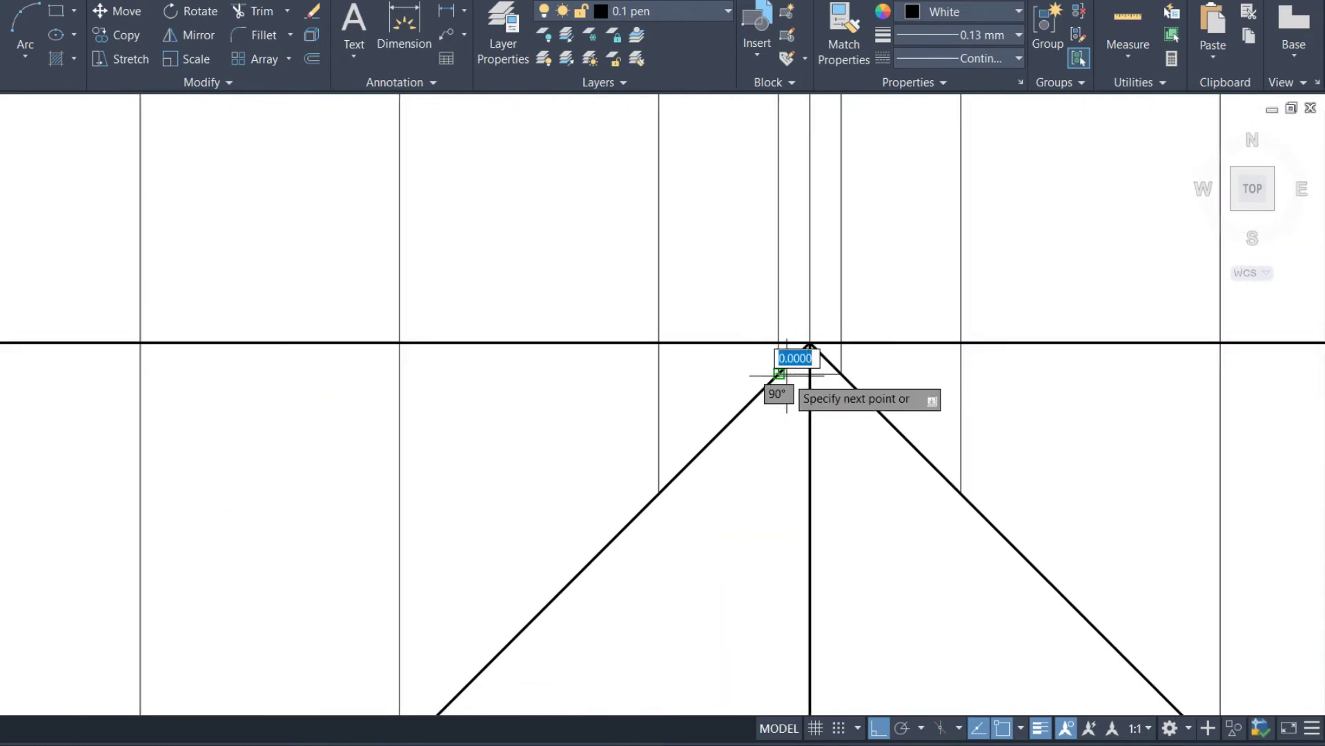
{"action": "left_click", "coordinate": [961, 493]}
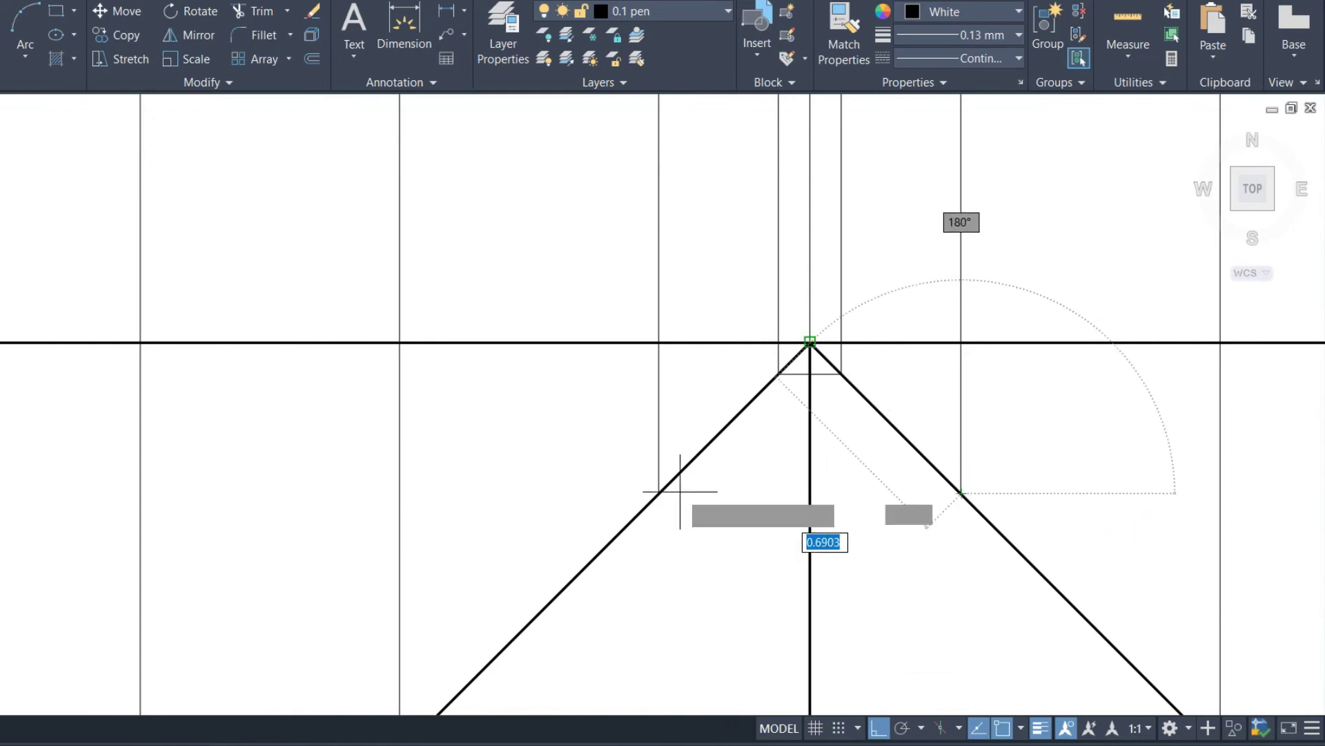
{"action": "left_click", "coordinate": [659, 493]}
{"action": "scroll", "coordinate": [724, 384], "scroll_direction": "down", "scroll_amount": 2}
{"action": "scroll", "coordinate": [764, 444], "scroll_direction": "down", "scroll_amount": 2}
{"action": "scroll", "coordinate": [852, 474], "scroll_direction": "up", "scroll_amount": 2}
{"action": "key", "text": "Return"}
{"action": "key", "text": "Return"}
{"action": "left_click", "coordinate": [937, 481]}
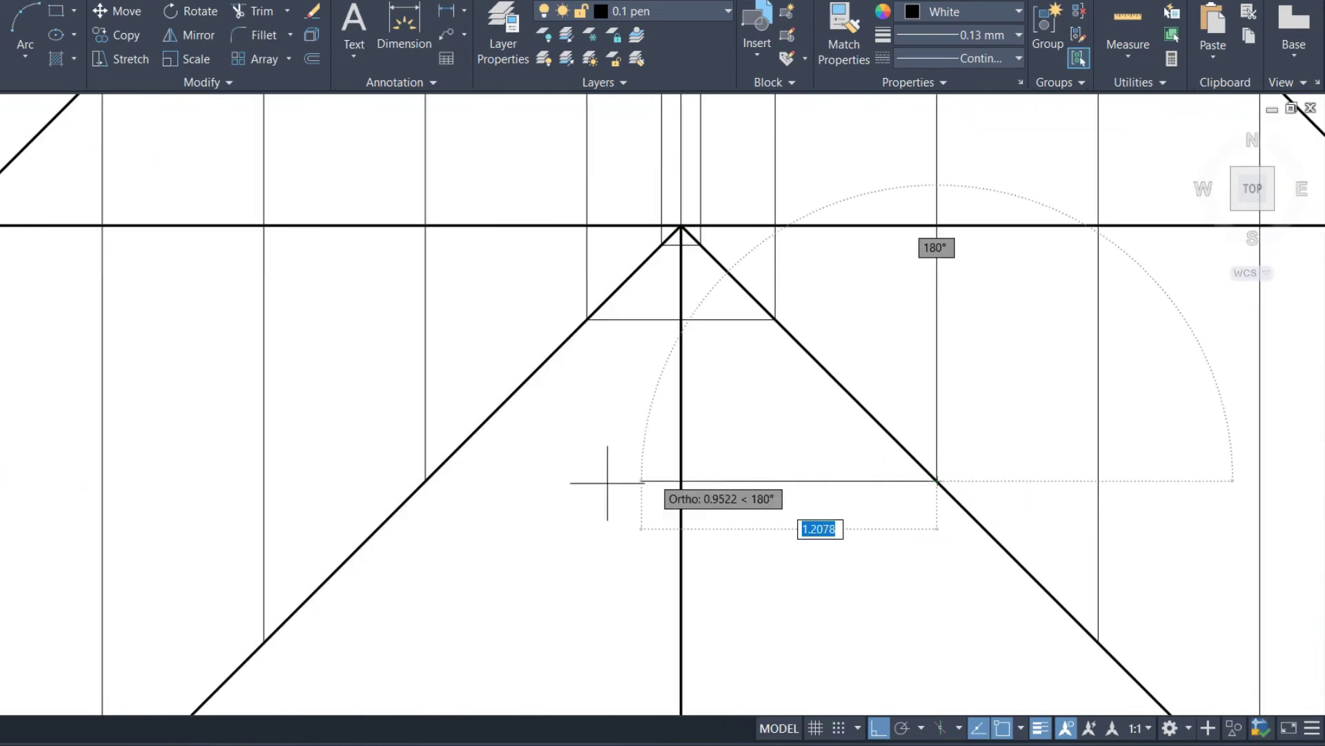
{"action": "left_click", "coordinate": [426, 478]}
{"action": "key", "text": "Return"}
{"action": "key", "text": "Return"}
{"action": "left_click", "coordinate": [264, 642]}
{"action": "left_click", "coordinate": [1098, 642]}
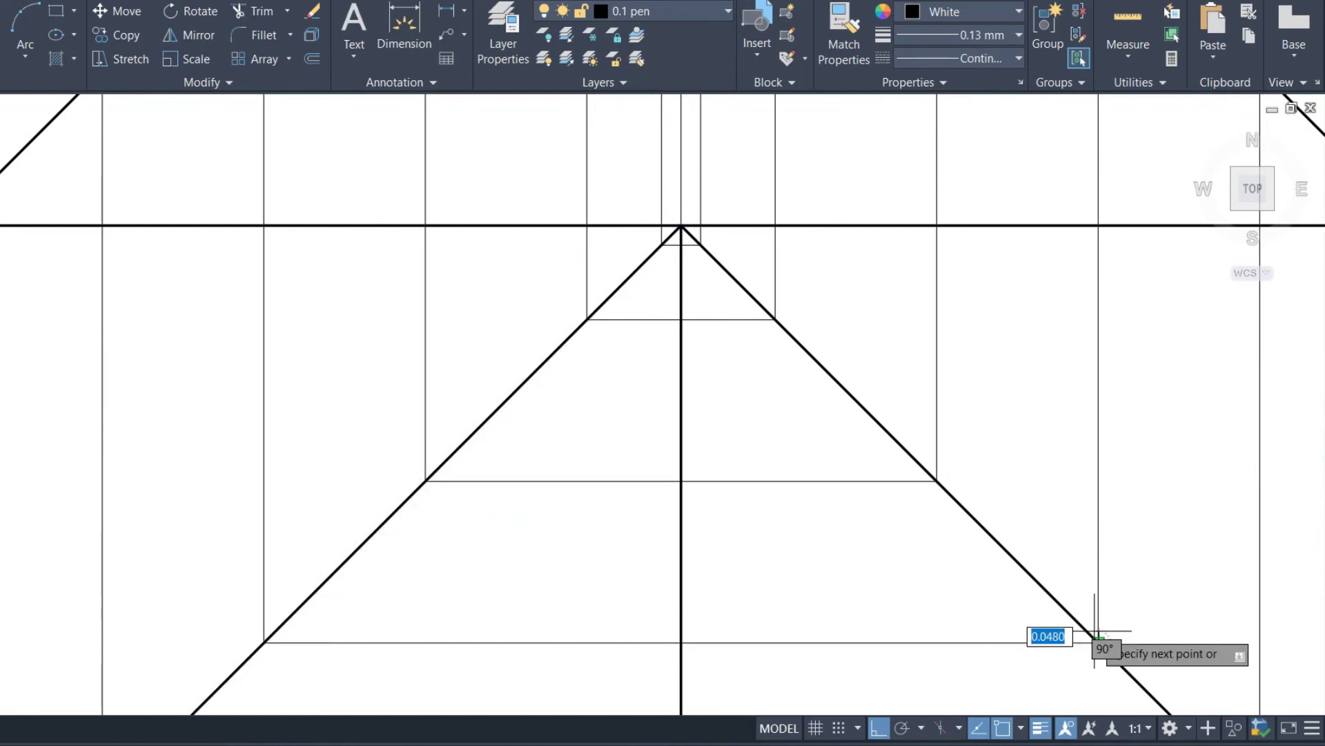
{"action": "scroll", "coordinate": [1098, 622], "scroll_direction": "down", "scroll_amount": 5}
{"action": "key", "text": "Escape"}
{"action": "scroll", "coordinate": [1092, 571], "scroll_direction": "up", "scroll_amount": 3}
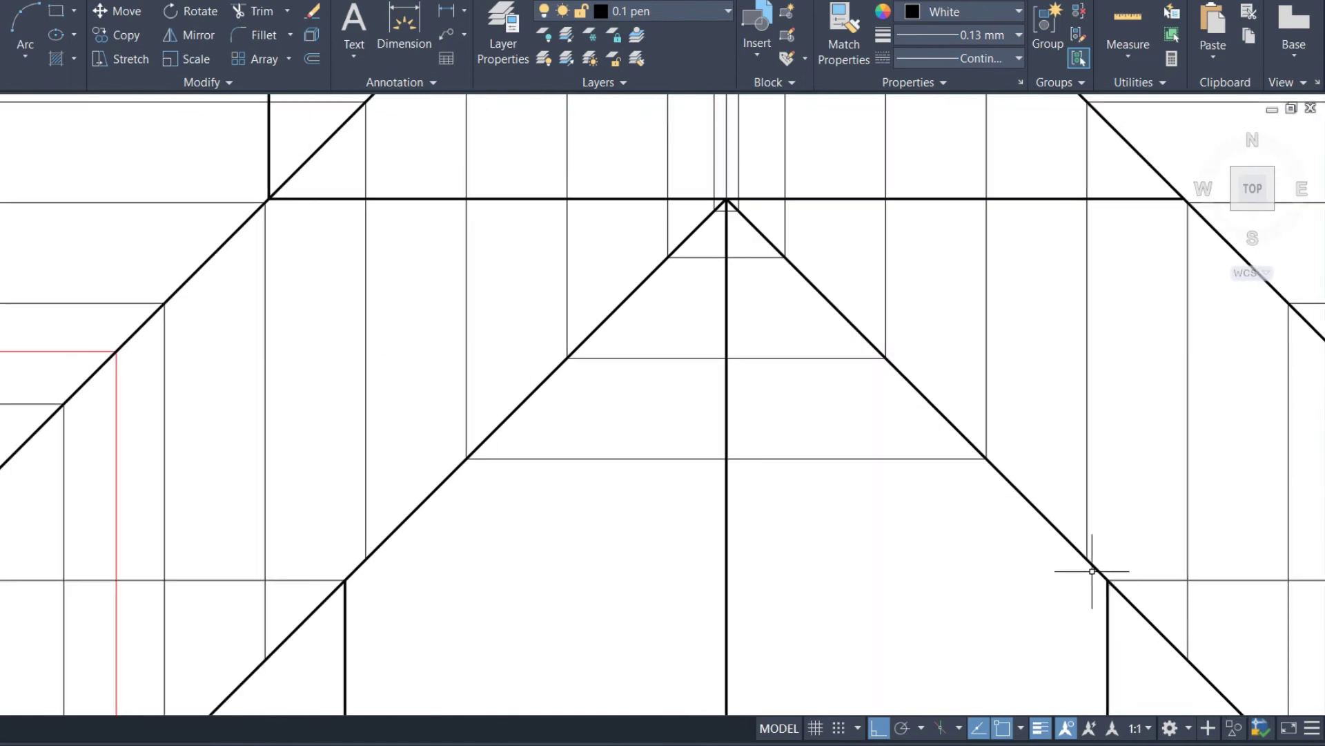
Step: Draw further horizontal lines spanning the gable between its slopes at lower heights
{"action": "left_click", "coordinate": [1087, 558]}
{"action": "left_click", "coordinate": [367, 558]}
{"action": "key", "text": "Return"}
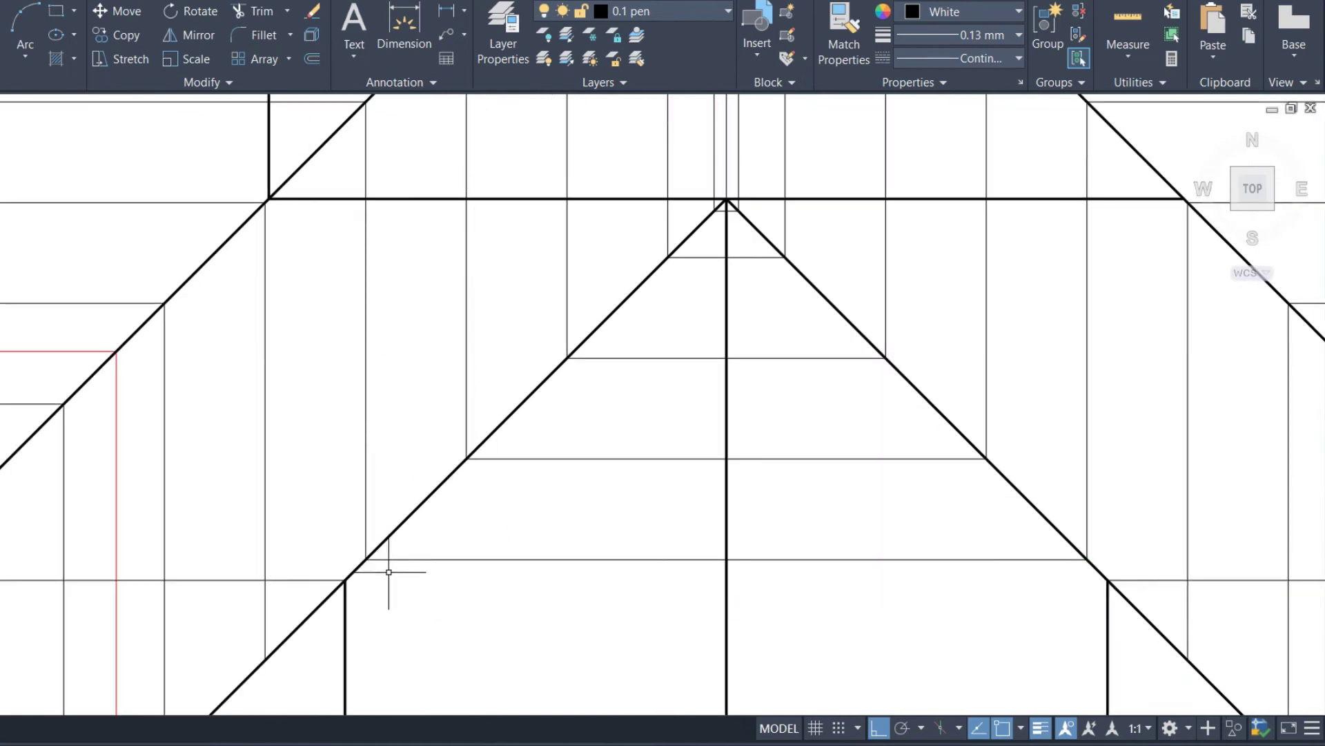
{"action": "scroll", "coordinate": [386, 566], "scroll_direction": "down", "scroll_amount": 2}
{"action": "key", "text": "Return"}
{"action": "scroll", "coordinate": [411, 535], "scroll_direction": "up", "scroll_amount": 4}
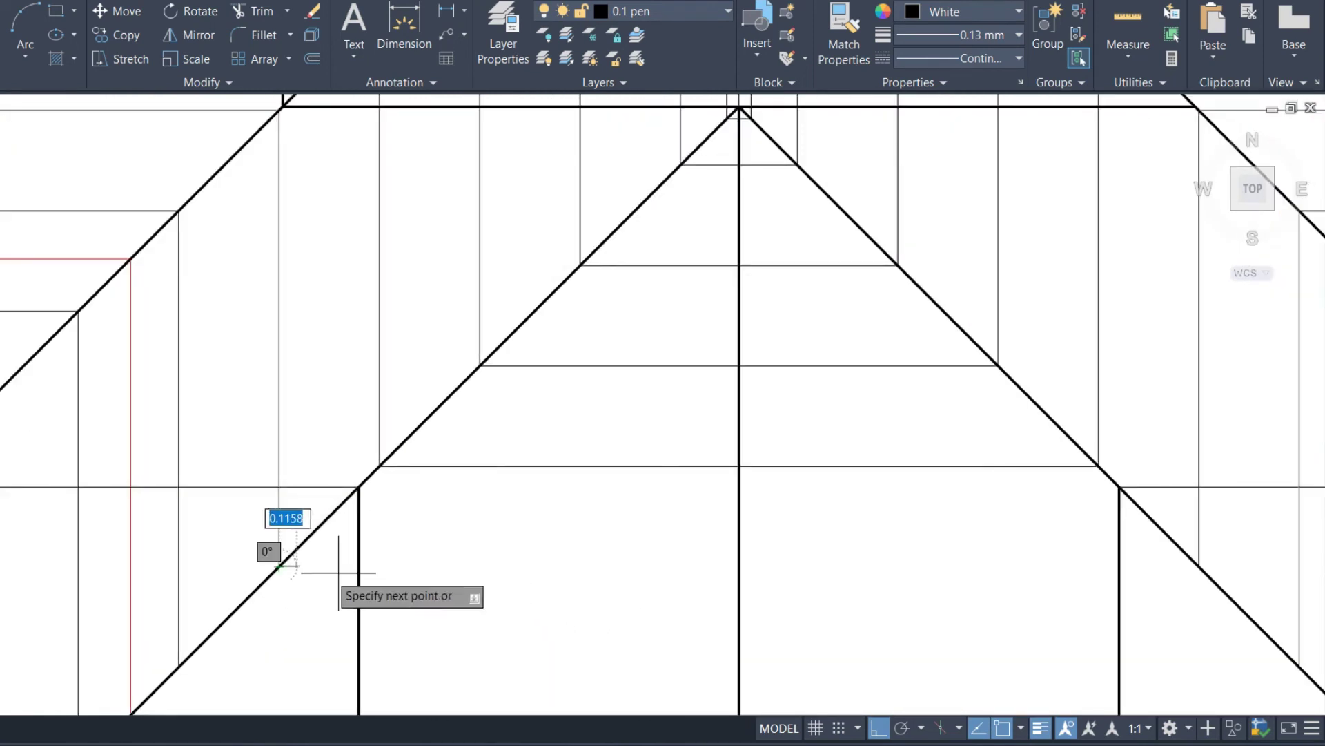
{"action": "left_click", "coordinate": [1199, 566]}
{"action": "key", "text": "Return"}
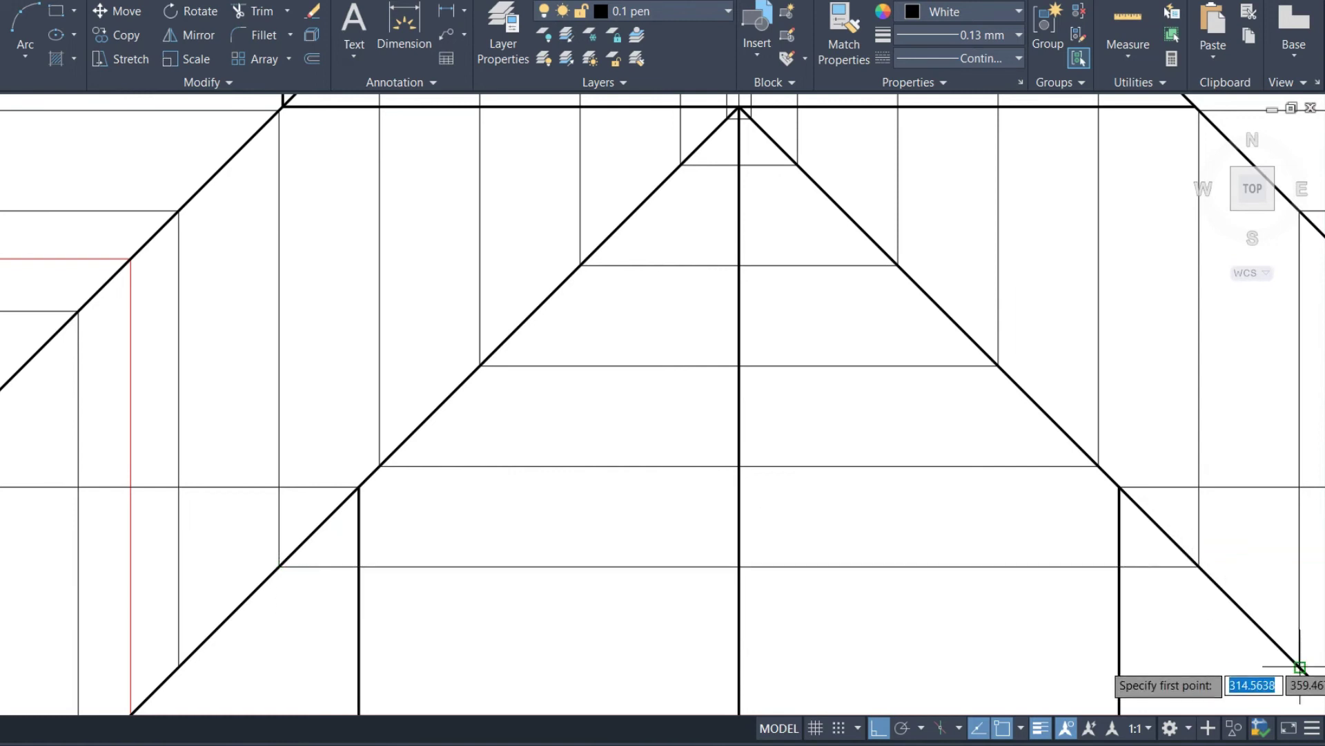
{"action": "key", "text": "Return"}
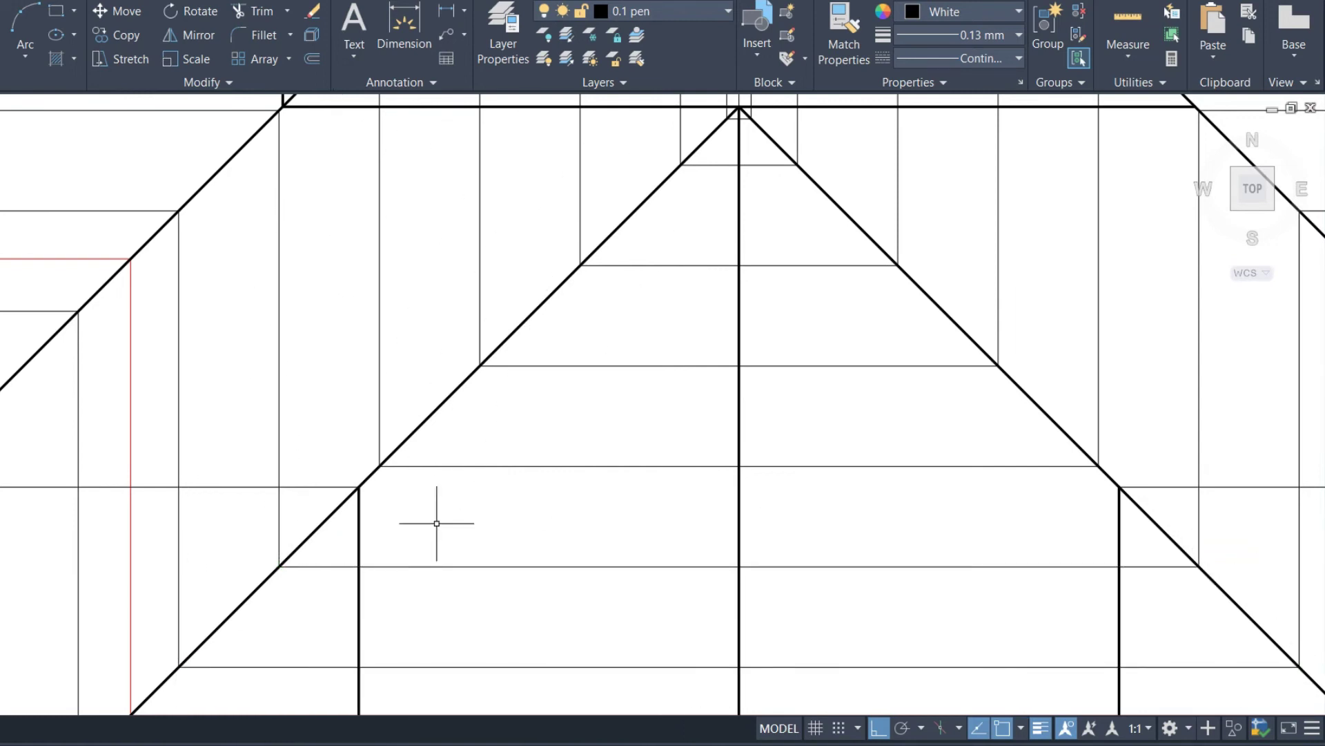
{"action": "scroll", "coordinate": [440, 579], "scroll_direction": "down", "scroll_amount": 4}
{"action": "key", "text": "Return"}
{"action": "scroll", "coordinate": [440, 578], "scroll_direction": "up", "scroll_amount": 6}
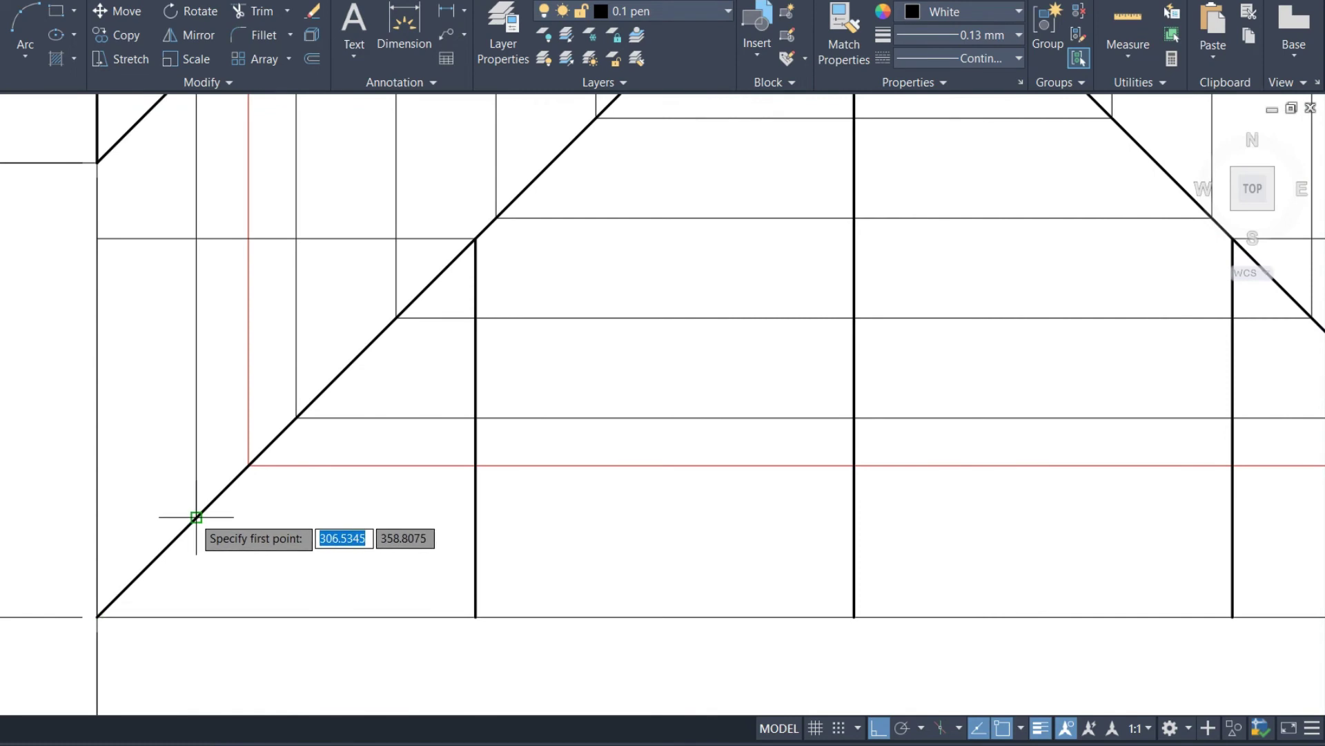
{"action": "scroll", "coordinate": [196, 516], "scroll_direction": "down", "scroll_amount": 3}
{"action": "left_click", "coordinate": [191, 520]}
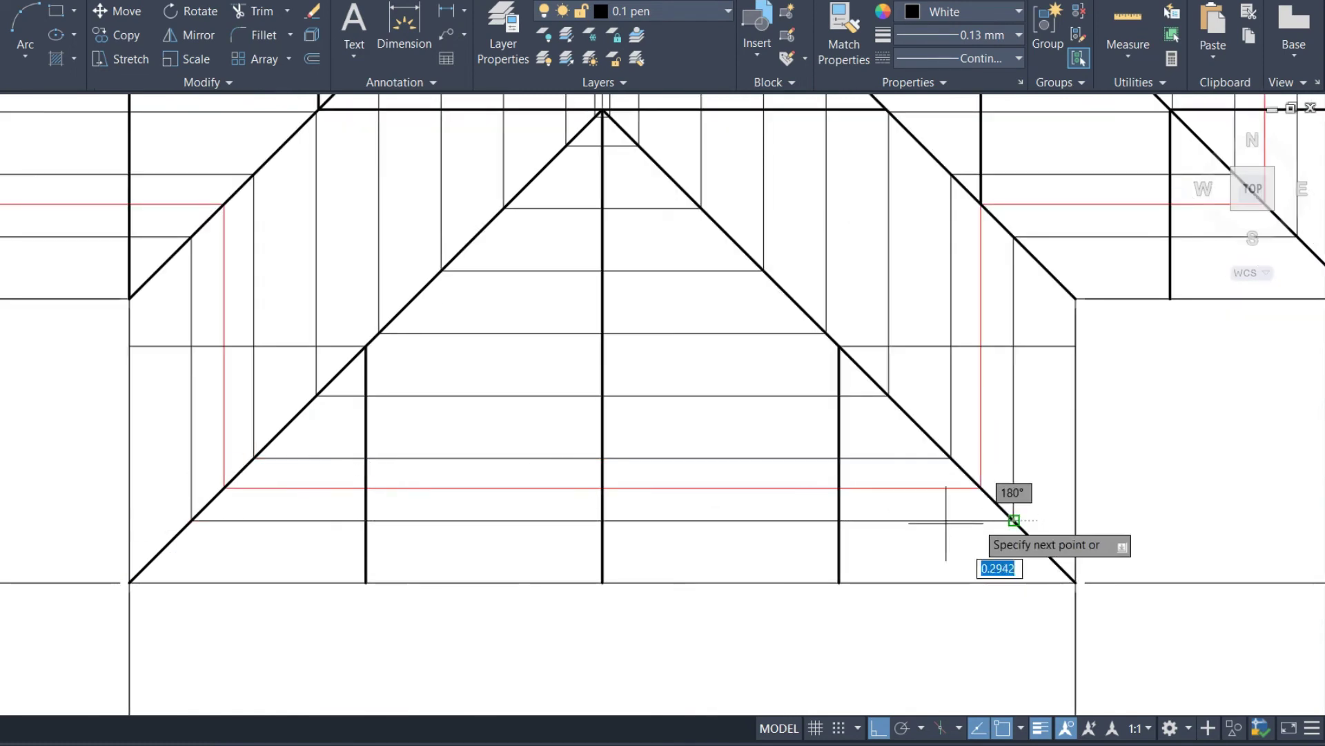
{"action": "left_click", "coordinate": [946, 523]}
{"action": "key", "text": "Return"}
{"action": "scroll", "coordinate": [718, 617], "scroll_direction": "down", "scroll_amount": 6}
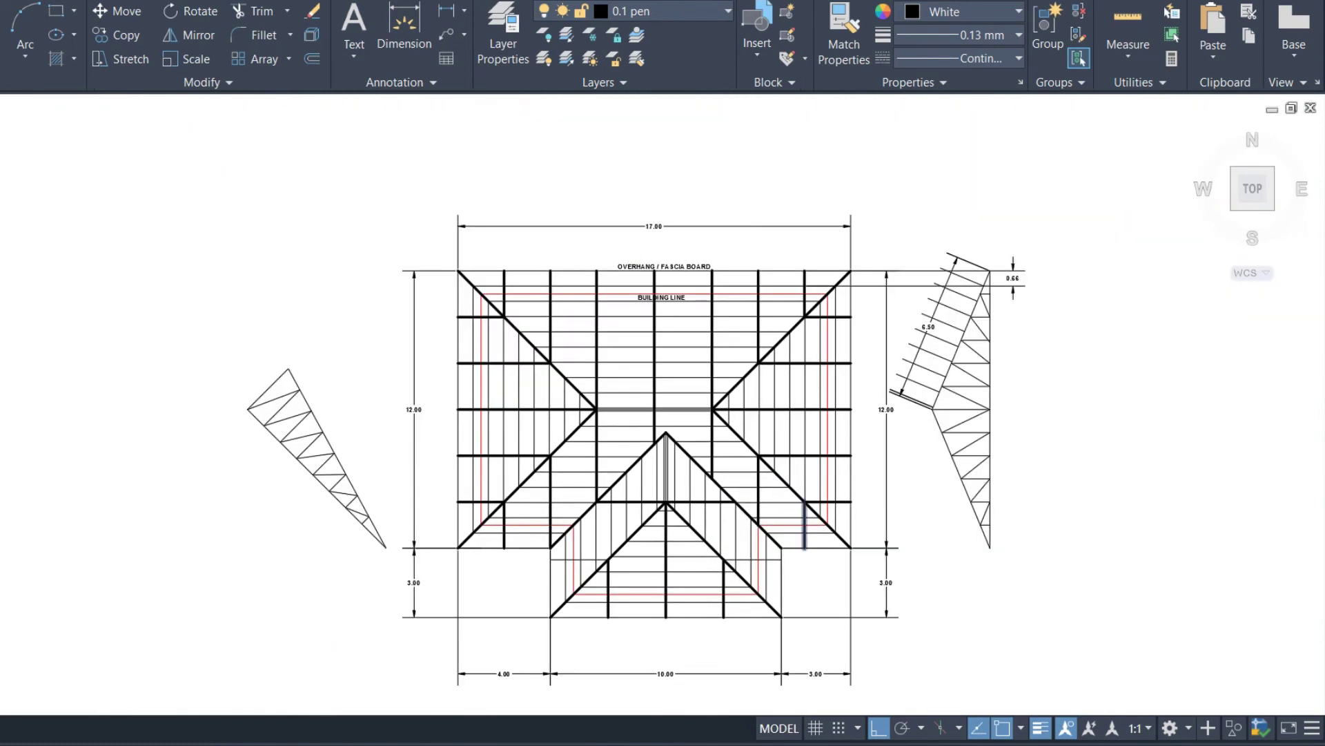
Step: Delete the right rafter section's slope rafter lines and its 0.66 dimension
{"action": "scroll", "coordinate": [804, 526], "scroll_direction": "up", "scroll_amount": 5}
{"action": "scroll", "coordinate": [662, 553], "scroll_direction": "down", "scroll_amount": 4}
{"action": "scroll", "coordinate": [702, 621], "scroll_direction": "up", "scroll_amount": 2}
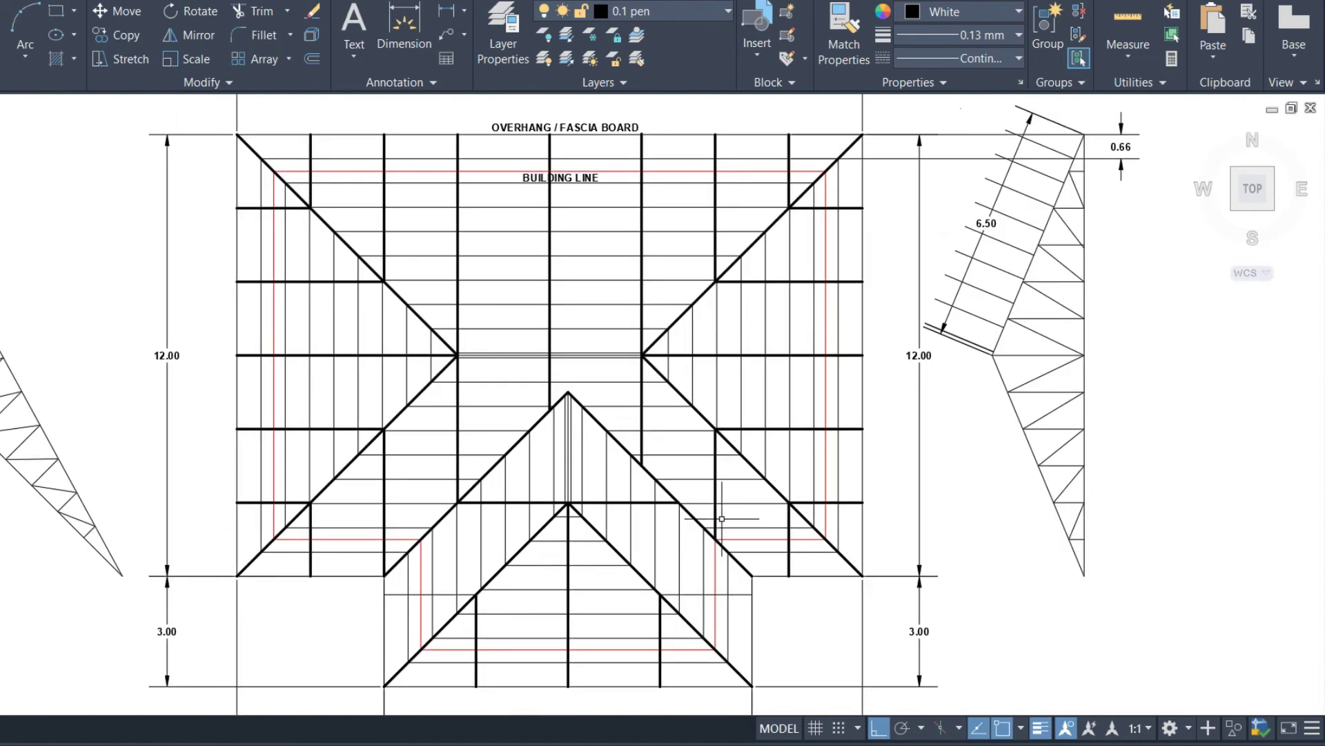
{"action": "scroll", "coordinate": [792, 530], "scroll_direction": "down", "scroll_amount": 2}
{"action": "scroll", "coordinate": [963, 312], "scroll_direction": "up", "scroll_amount": 4}
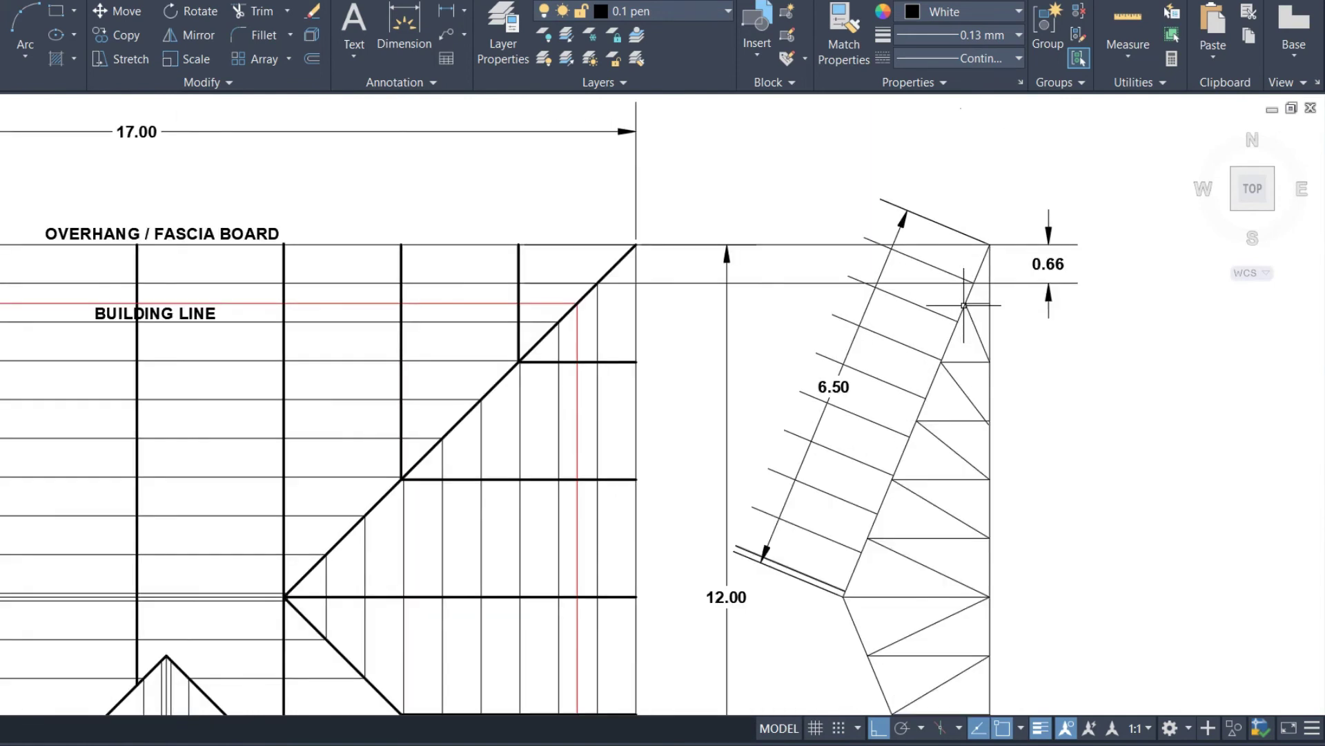
{"action": "left_click", "coordinate": [814, 604]}
{"action": "left_click", "coordinate": [782, 407]}
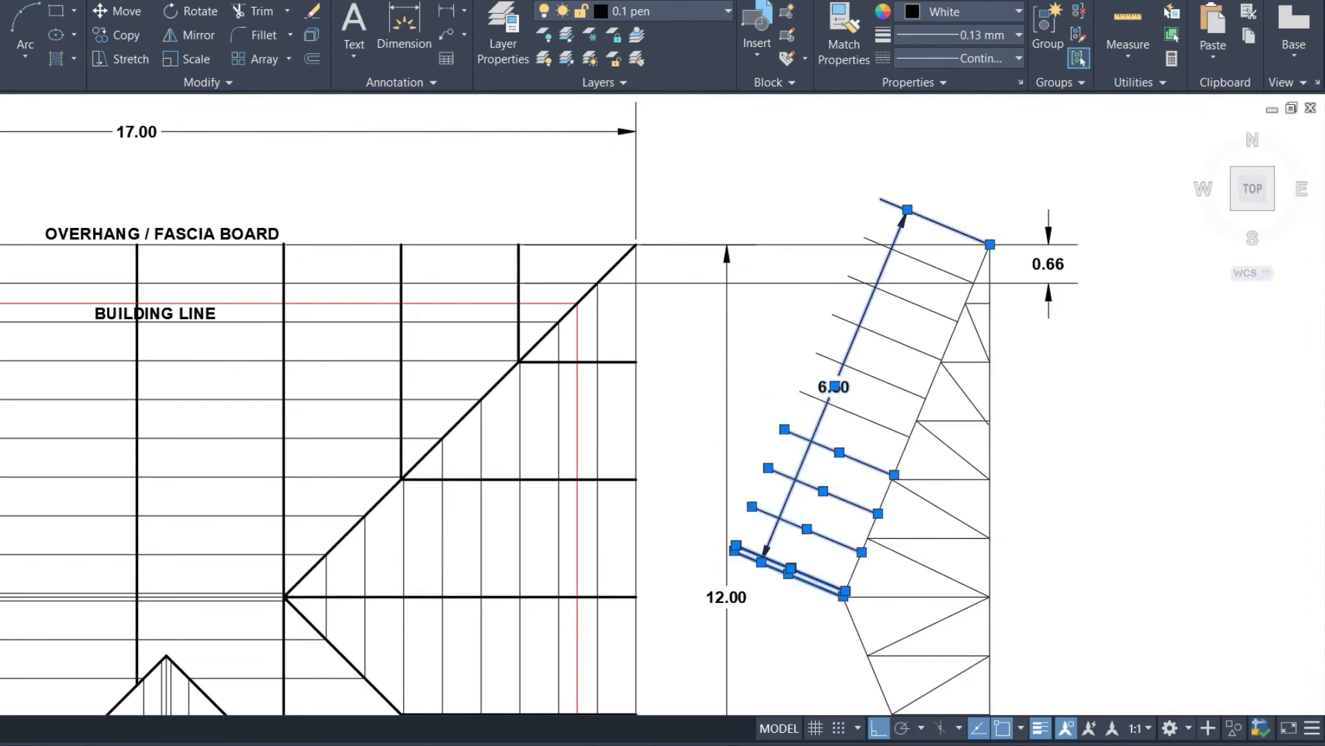
{"action": "key", "text": "Delete"}
{"action": "left_click", "coordinate": [863, 437]}
{"action": "left_click", "coordinate": [850, 295]}
{"action": "key", "text": "Delete"}
{"action": "scroll", "coordinate": [942, 219], "scroll_direction": "up", "scroll_amount": 2}
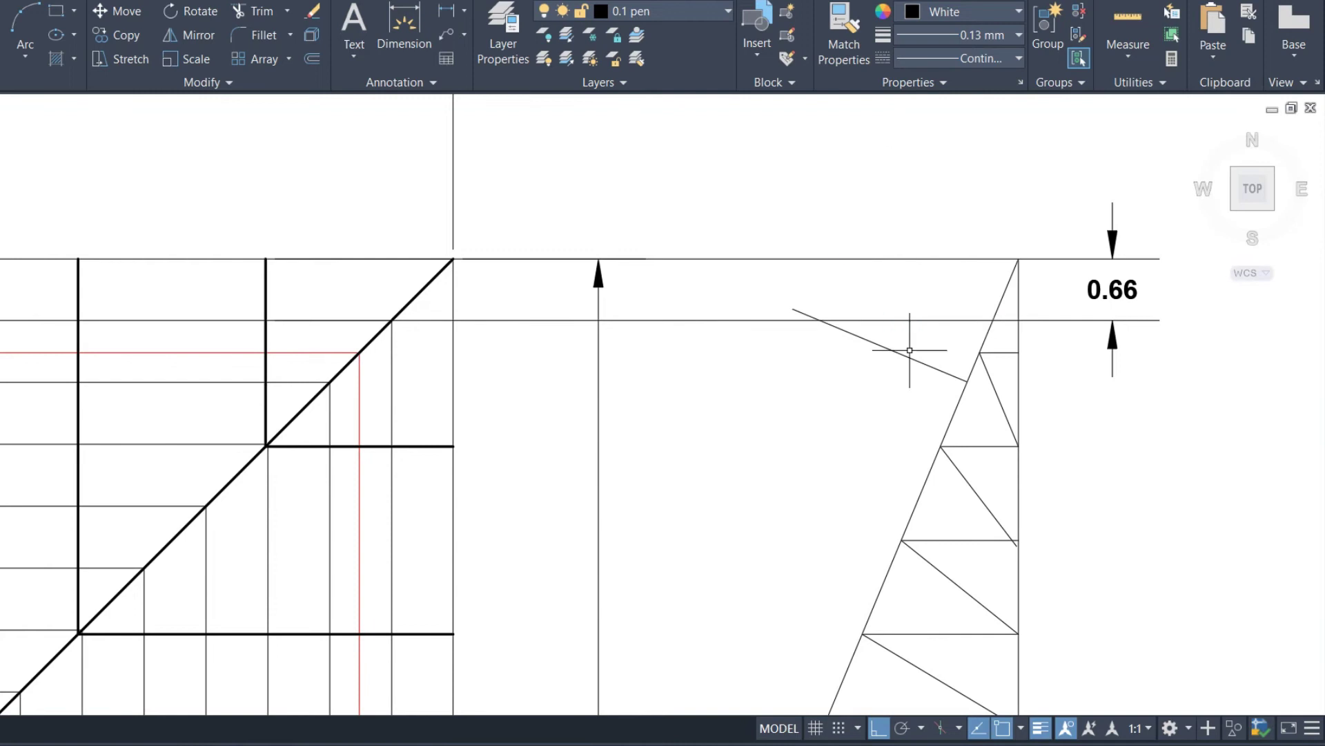
{"action": "key", "text": "Delete"}
{"action": "scroll", "coordinate": [906, 358], "scroll_direction": "down", "scroll_amount": 2}
{"action": "left_click", "coordinate": [967, 380]}
{"action": "left_click", "coordinate": [947, 261]}
{"action": "key", "text": "Delete"}
Step: Add a 6.50 aligned dimension along the section's sloping top chord
{"action": "key", "text": "Return"}
{"action": "left_click", "coordinate": [919, 281]}
{"action": "left_click", "coordinate": [773, 632]}
{"action": "left_click", "coordinate": [742, 527]}
{"action": "key", "text": "Return"}
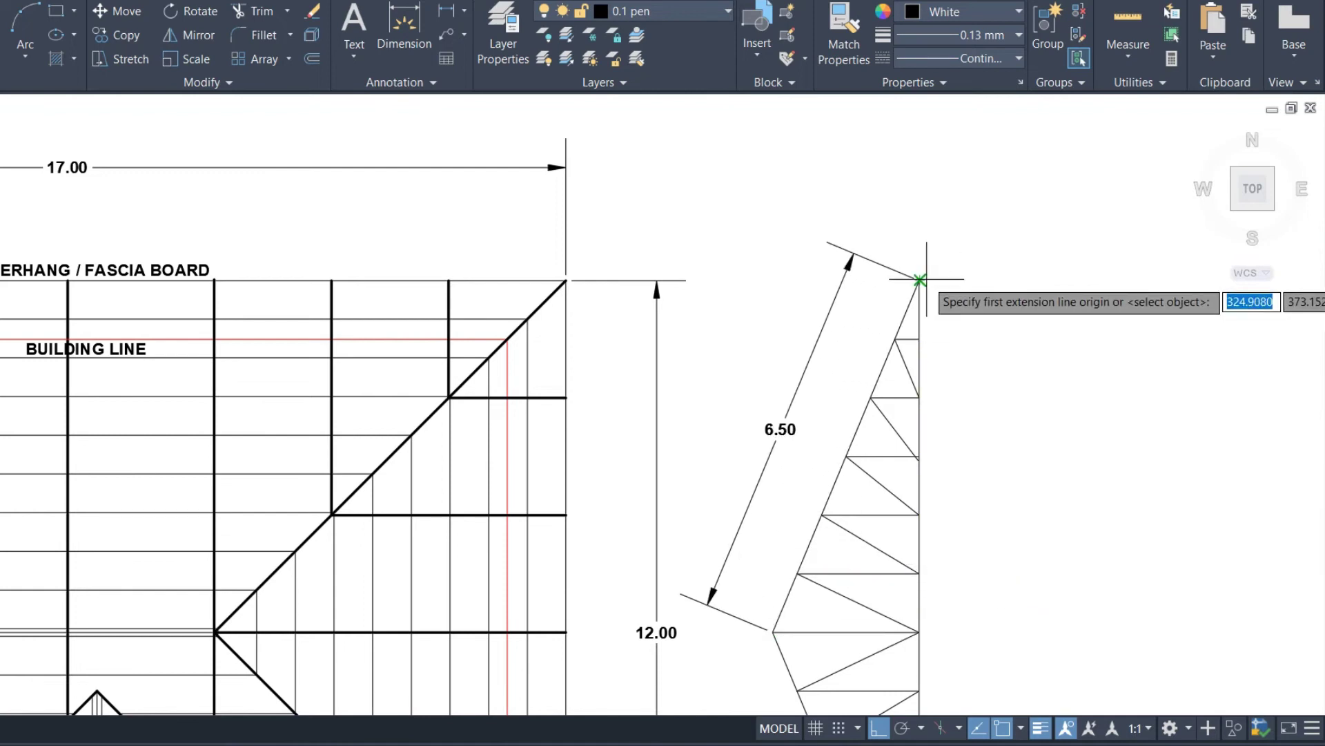
Step: Add linear dimensions of 12.00 height and 2.50 width to the right section
{"action": "scroll", "coordinate": [919, 280], "scroll_direction": "down", "scroll_amount": 2}
{"action": "left_click", "coordinate": [921, 280]}
{"action": "left_click", "coordinate": [928, 605]}
{"action": "left_click", "coordinate": [963, 583]}
{"action": "scroll", "coordinate": [912, 481], "scroll_direction": "up", "scroll_amount": 4}
{"action": "key", "text": "space"}
{"action": "left_click", "coordinate": [951, 447]}
{"action": "left_click", "coordinate": [806, 447]}
{"action": "scroll", "coordinate": [816, 431], "scroll_direction": "down", "scroll_amount": 2}
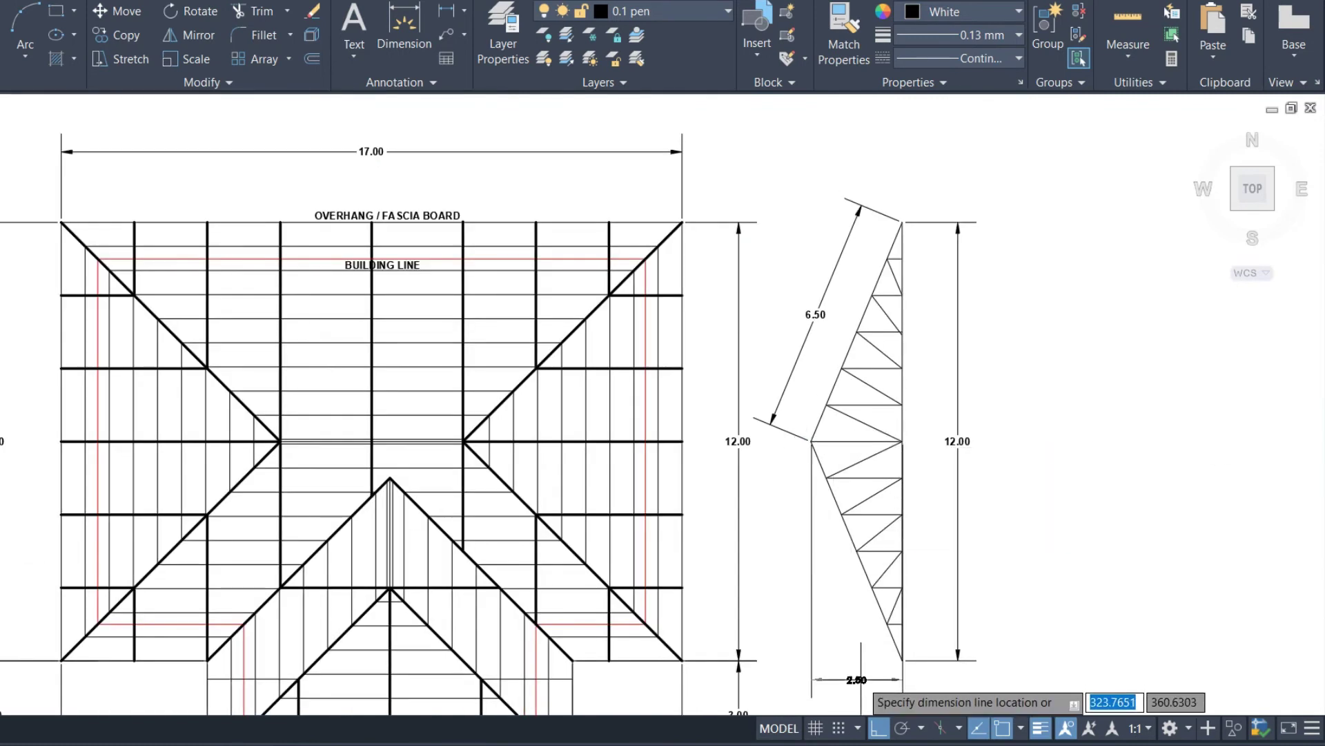
{"action": "left_click", "coordinate": [852, 691]}
Step: Add aligned dimensions of 8.85, 8.49 and 2.50 to the left section's edges
{"action": "key", "text": "space"}
{"action": "scroll", "coordinate": [1018, 428], "scroll_direction": "down", "scroll_amount": 2}
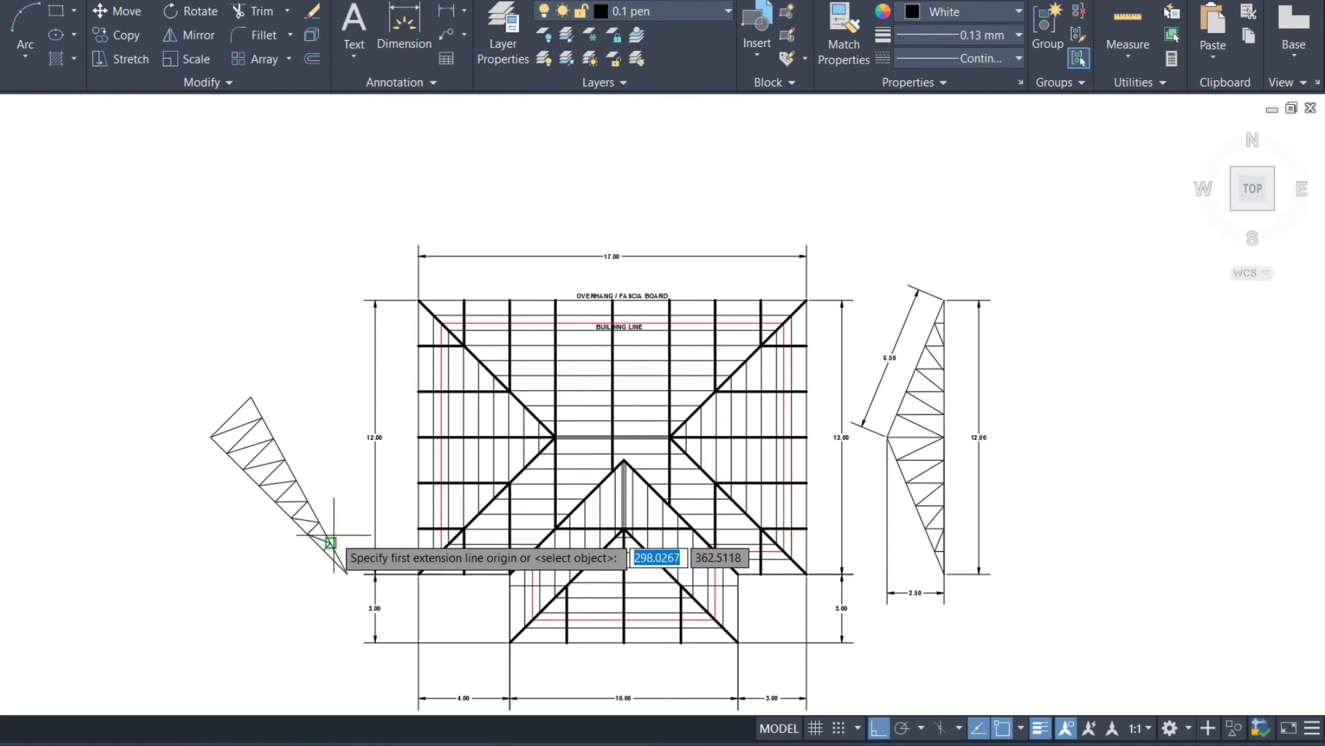
{"action": "scroll", "coordinate": [332, 539], "scroll_direction": "up", "scroll_amount": 2}
{"action": "left_click", "coordinate": [355, 595]}
{"action": "left_click", "coordinate": [201, 314]}
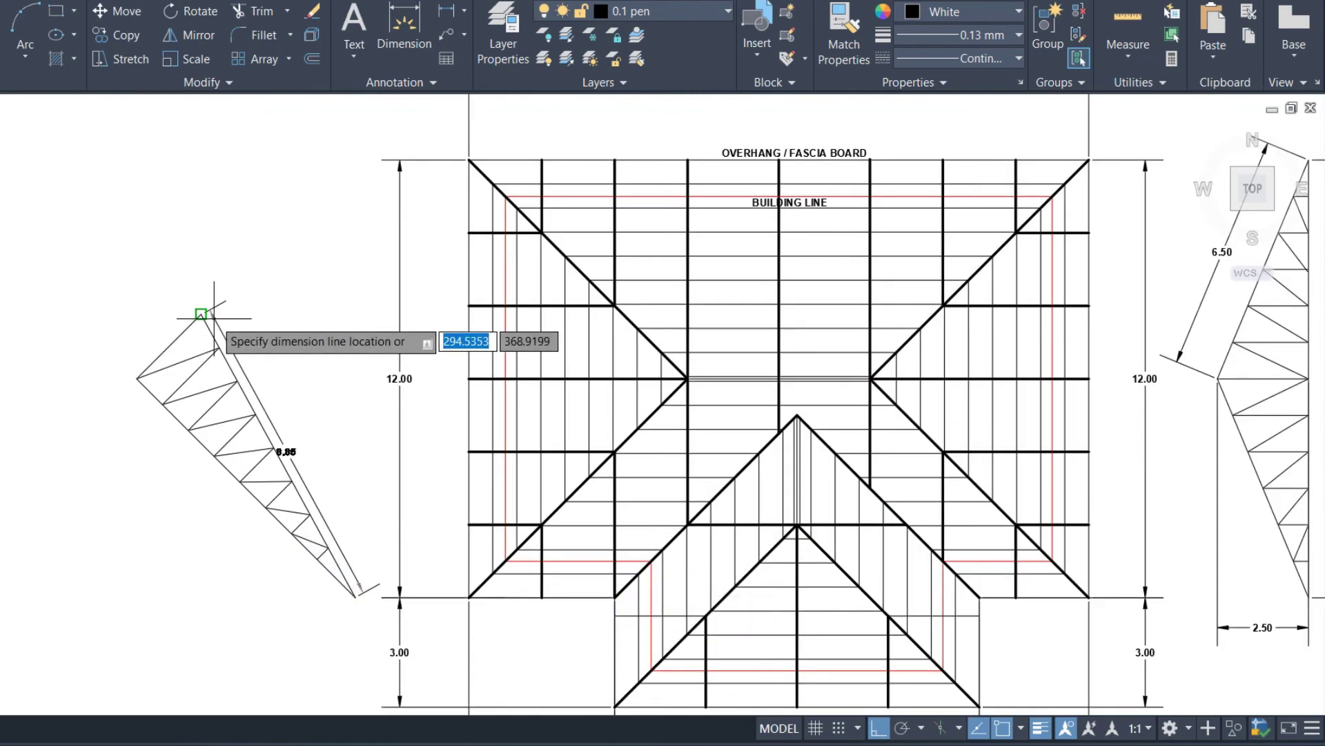
{"action": "left_click", "coordinate": [263, 388]}
{"action": "key", "text": "space"}
{"action": "left_click", "coordinate": [137, 378]}
{"action": "left_click", "coordinate": [355, 595]}
{"action": "left_click", "coordinate": [276, 584]}
{"action": "key", "text": "space"}
{"action": "left_click", "coordinate": [200, 315]}
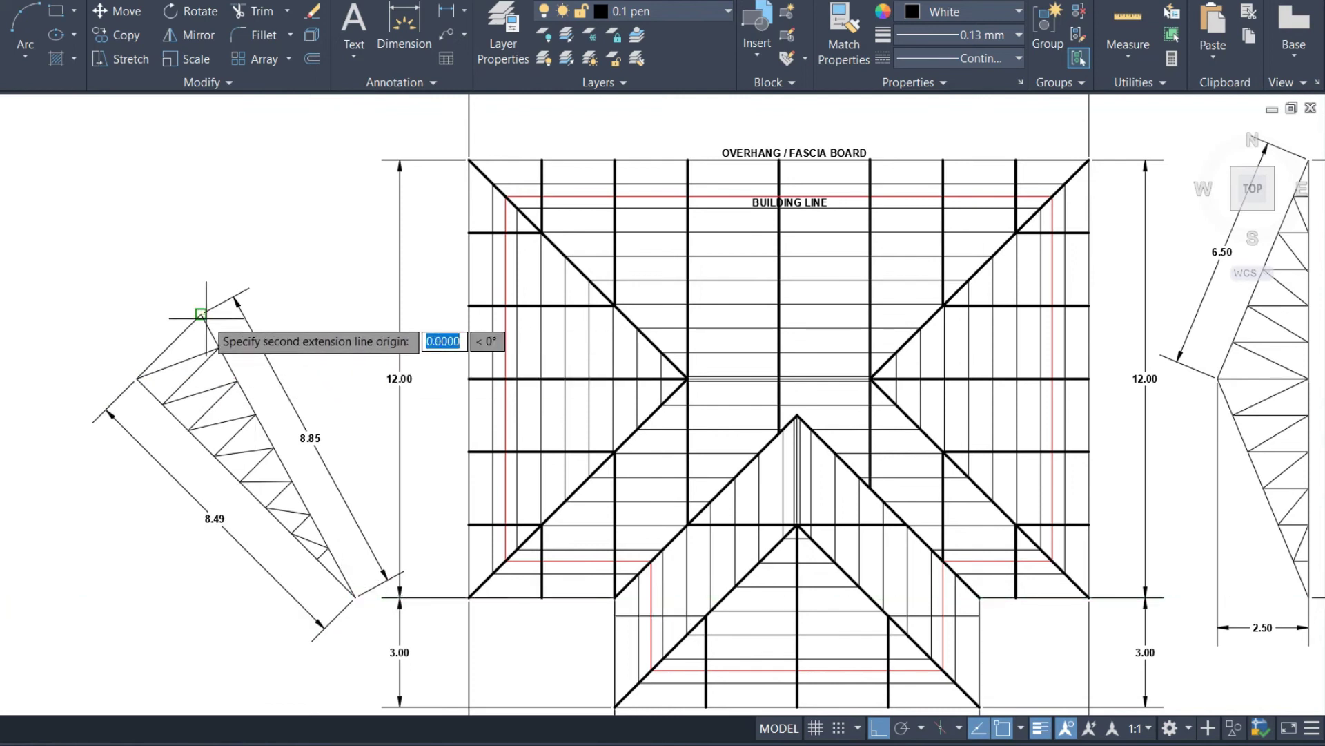
{"action": "left_click", "coordinate": [127, 331]}
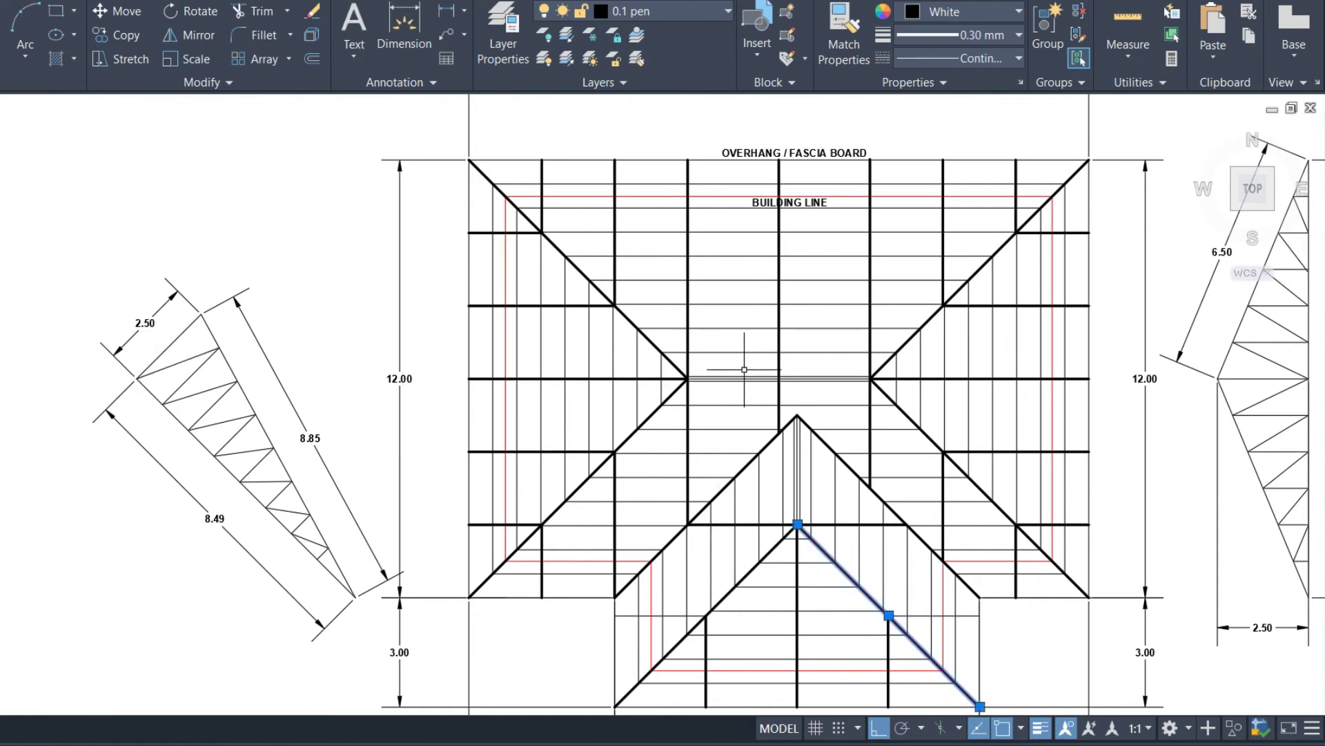
Step: Copy the gable's sloping hip line from its lower end to the left section's tip
{"action": "scroll", "coordinate": [745, 370], "scroll_direction": "down", "scroll_amount": 2}
{"action": "left_click", "coordinate": [800, 474]}
{"action": "type", "text": "CO"}
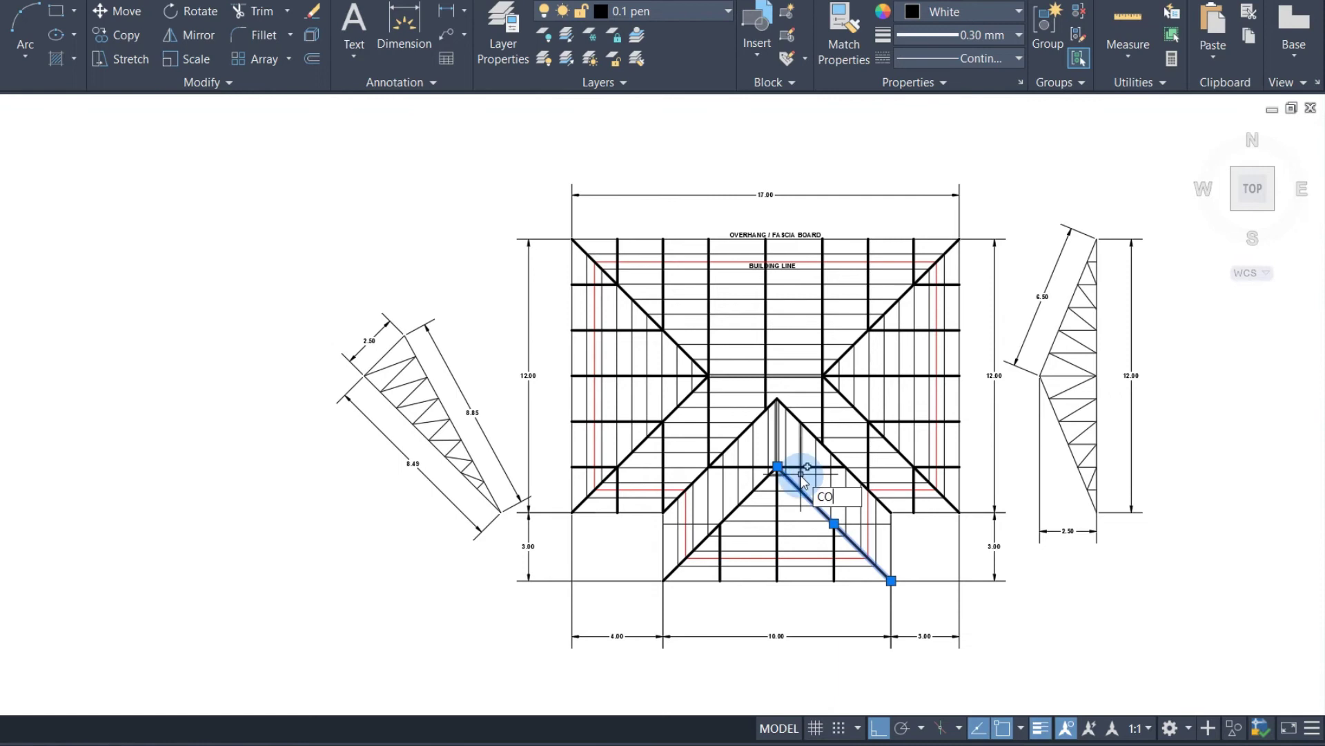
{"action": "key", "text": "Return"}
{"action": "left_click", "coordinate": [891, 581]}
{"action": "scroll", "coordinate": [536, 510], "scroll_direction": "up", "scroll_amount": 2}
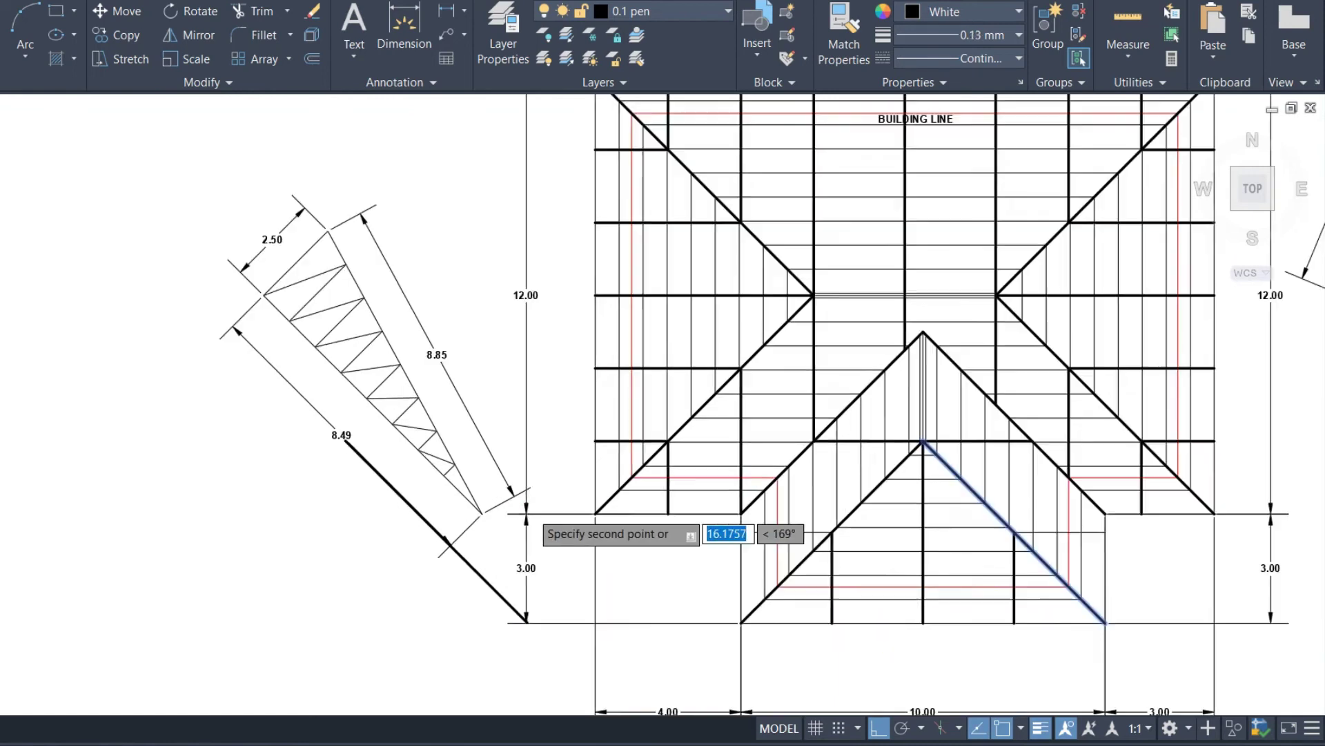
{"action": "scroll", "coordinate": [532, 511], "scroll_direction": "up", "scroll_amount": 4}
{"action": "left_click", "coordinate": [405, 519]}
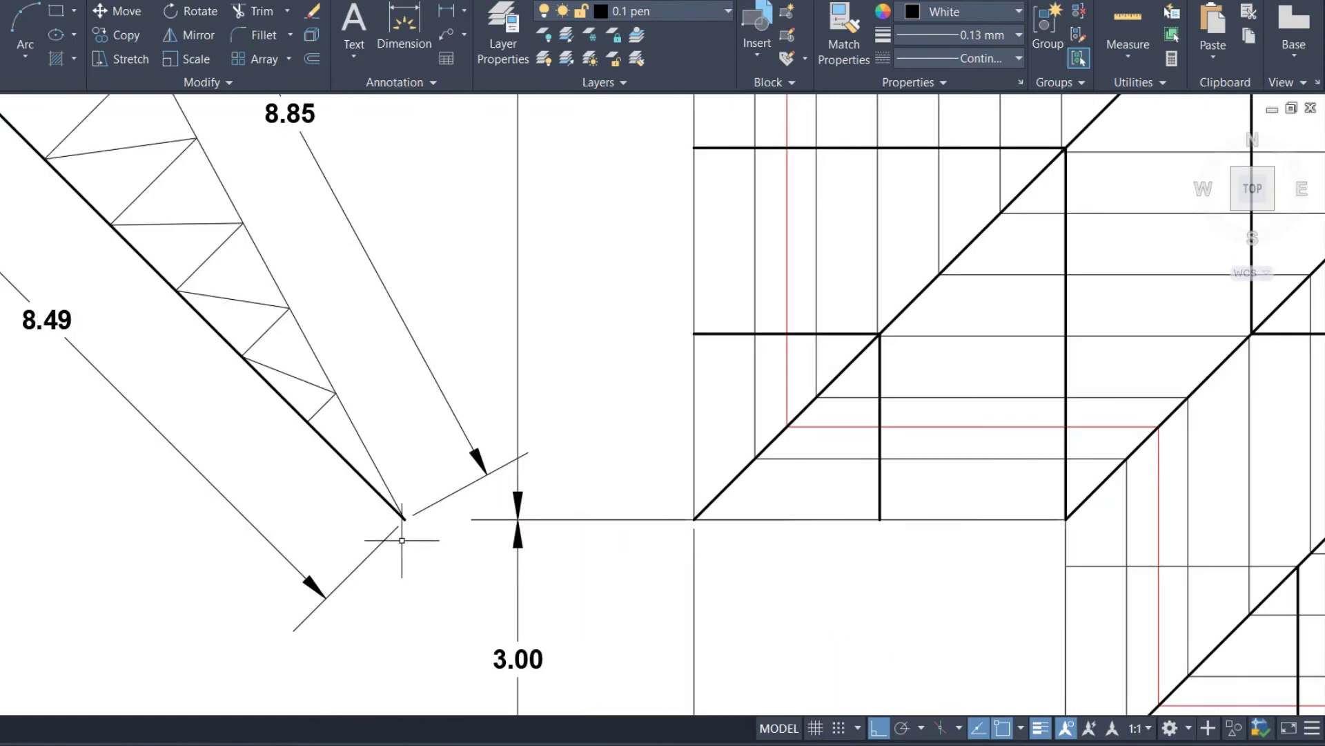
Step: Select the lines along the left section's lower edge and begin copying them from a base point
{"action": "scroll", "coordinate": [386, 528], "scroll_direction": "down", "scroll_amount": 2}
{"action": "left_click", "coordinate": [277, 425]}
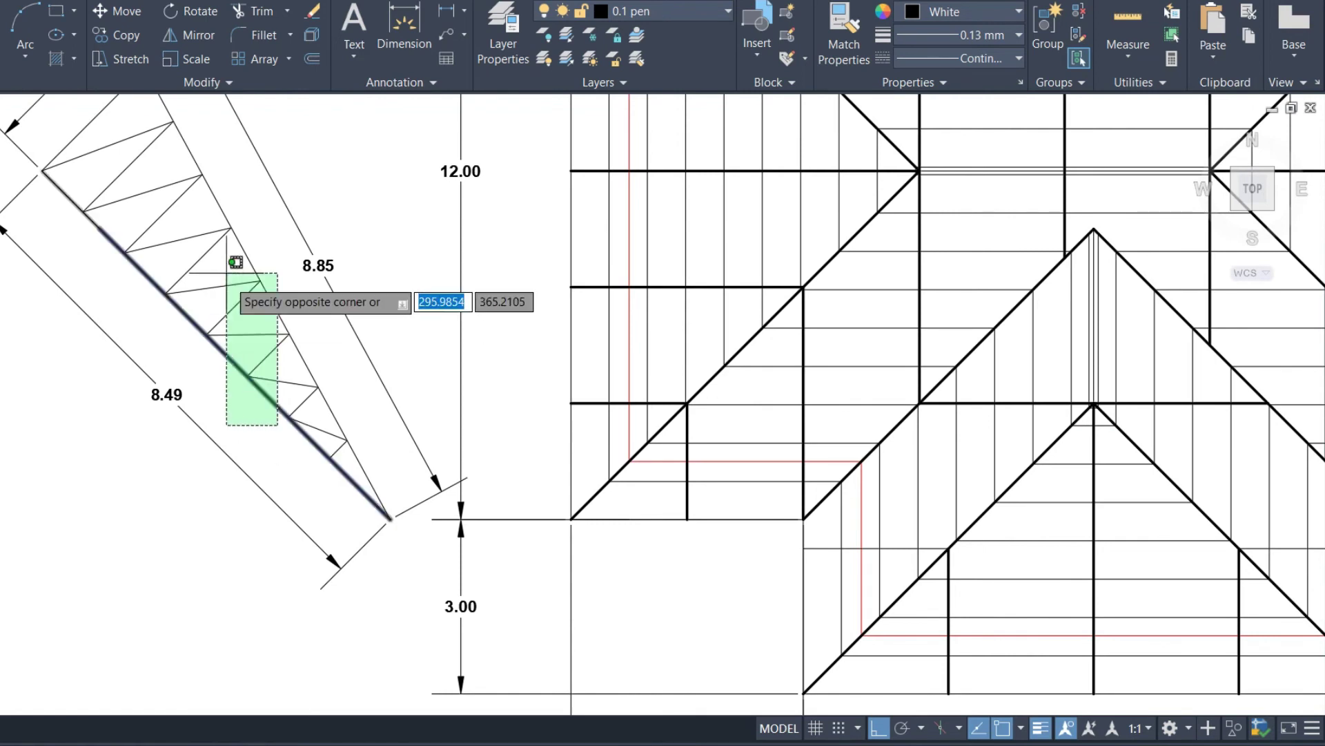
{"action": "left_click", "coordinate": [228, 416]}
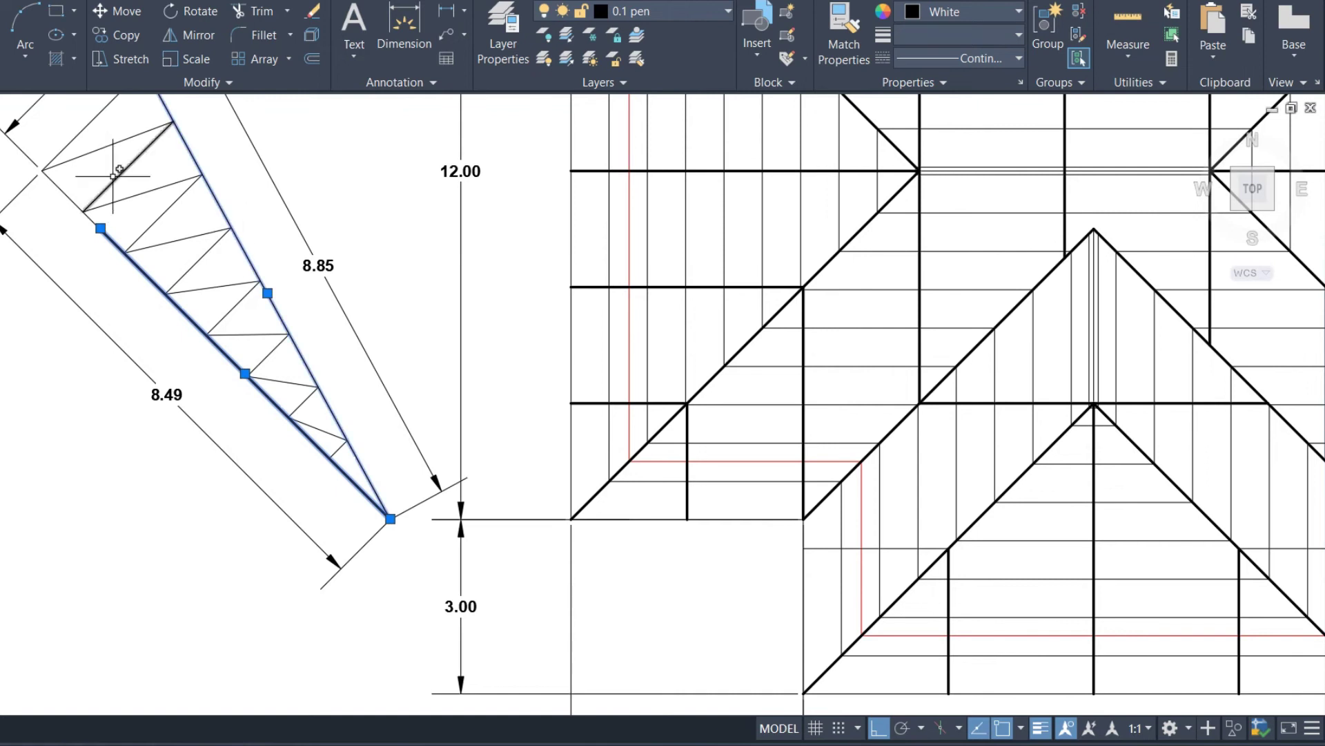
{"action": "scroll", "coordinate": [331, 488], "scroll_direction": "down", "scroll_amount": 2}
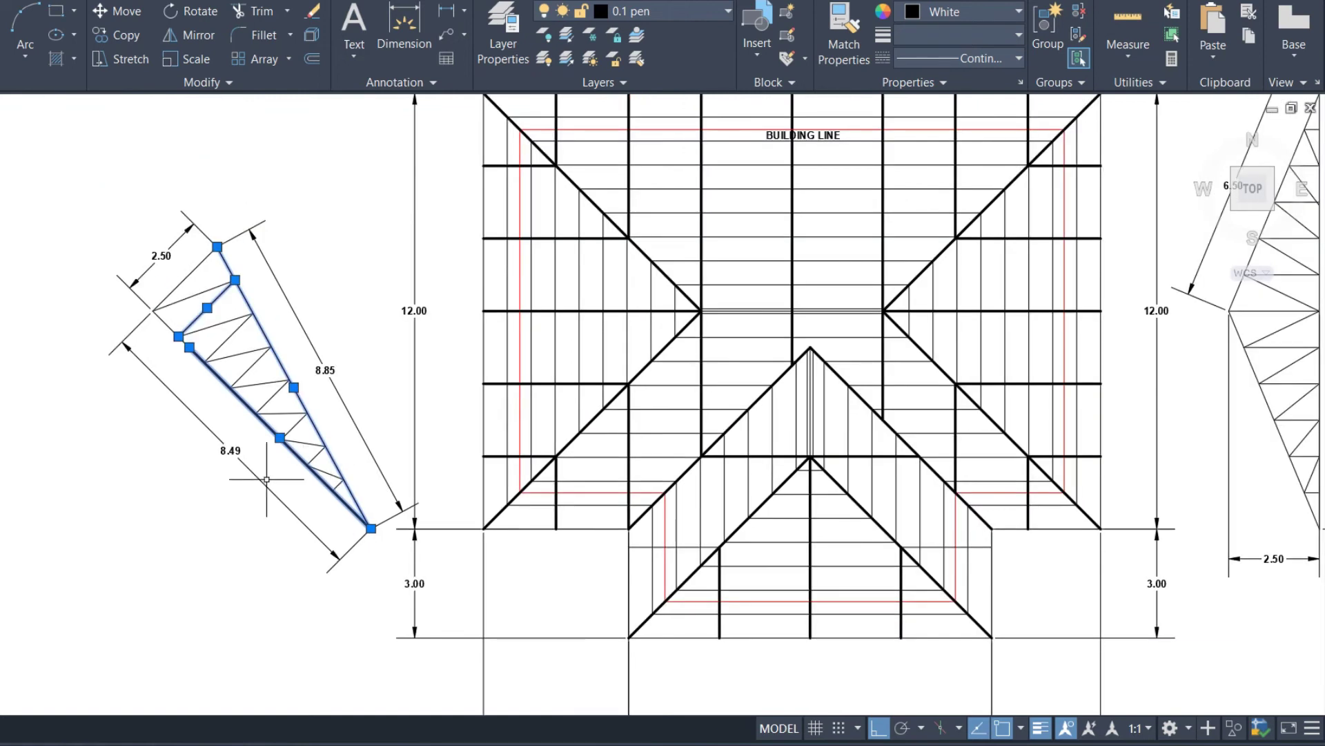
{"action": "type", "text": "CO"}
{"action": "key", "text": "Return"}
{"action": "scroll", "coordinate": [288, 587], "scroll_direction": "down", "scroll_amount": 2}
{"action": "left_click", "coordinate": [150, 538]}
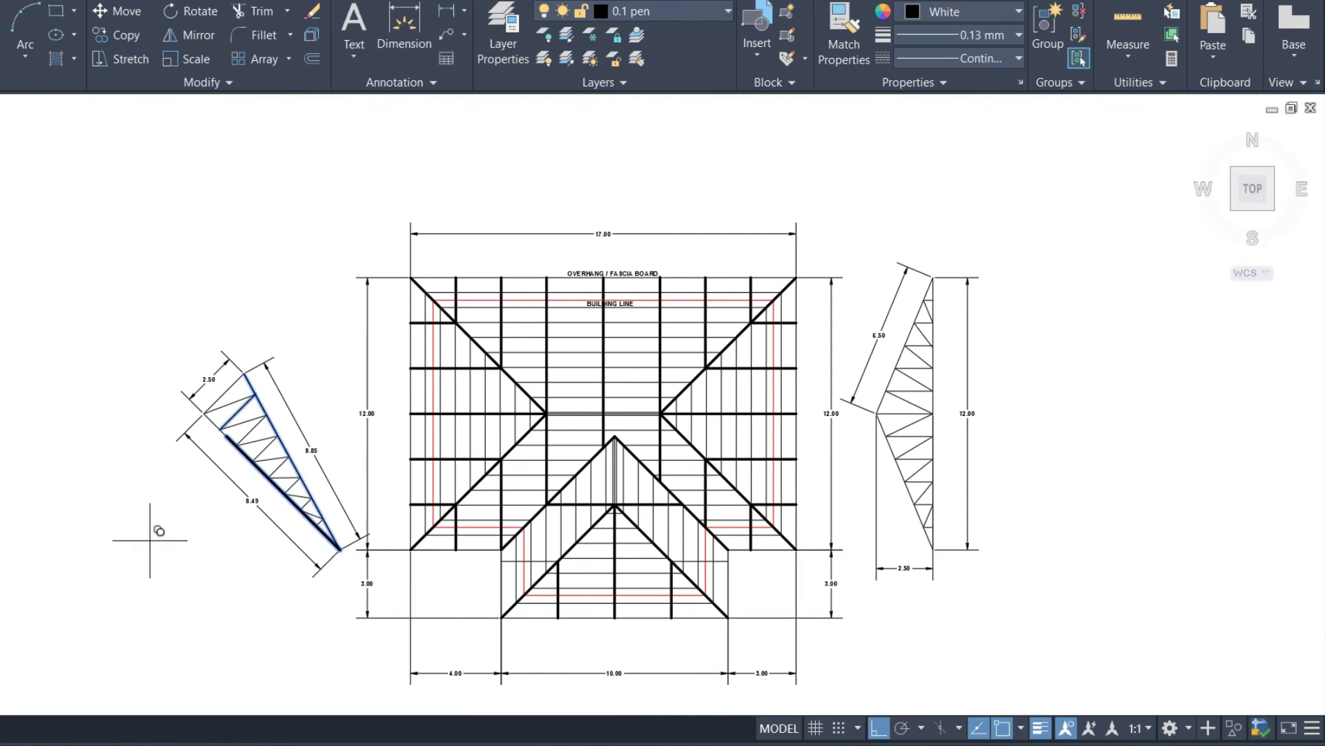
Step: Cancel the copy and move the selected line onto the snapped endpoint
{"action": "key", "text": "Escape"}
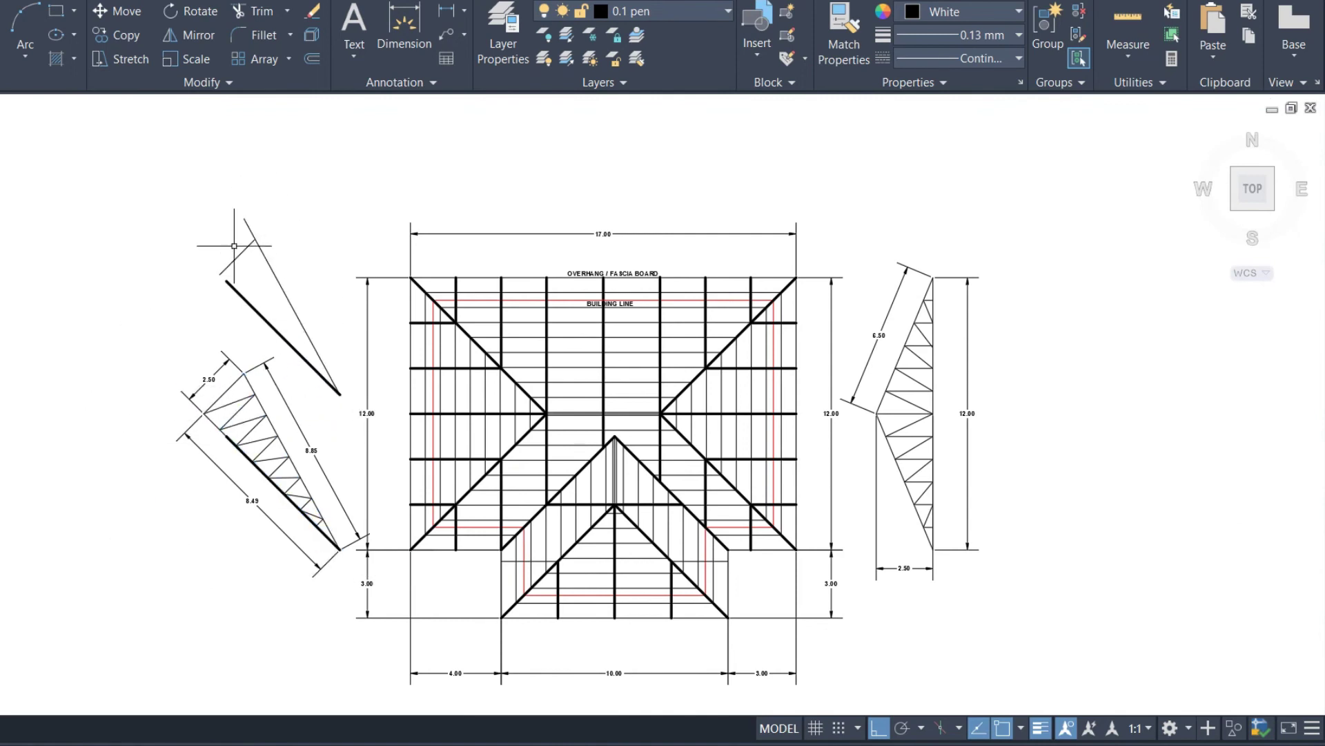
{"action": "scroll", "coordinate": [235, 241], "scroll_direction": "up", "scroll_amount": 2}
{"action": "key", "text": "Return"}
{"action": "scroll", "coordinate": [196, 287], "scroll_direction": "up", "scroll_amount": 2}
{"action": "left_click", "coordinate": [221, 298]}
{"action": "left_click", "coordinate": [245, 322]}
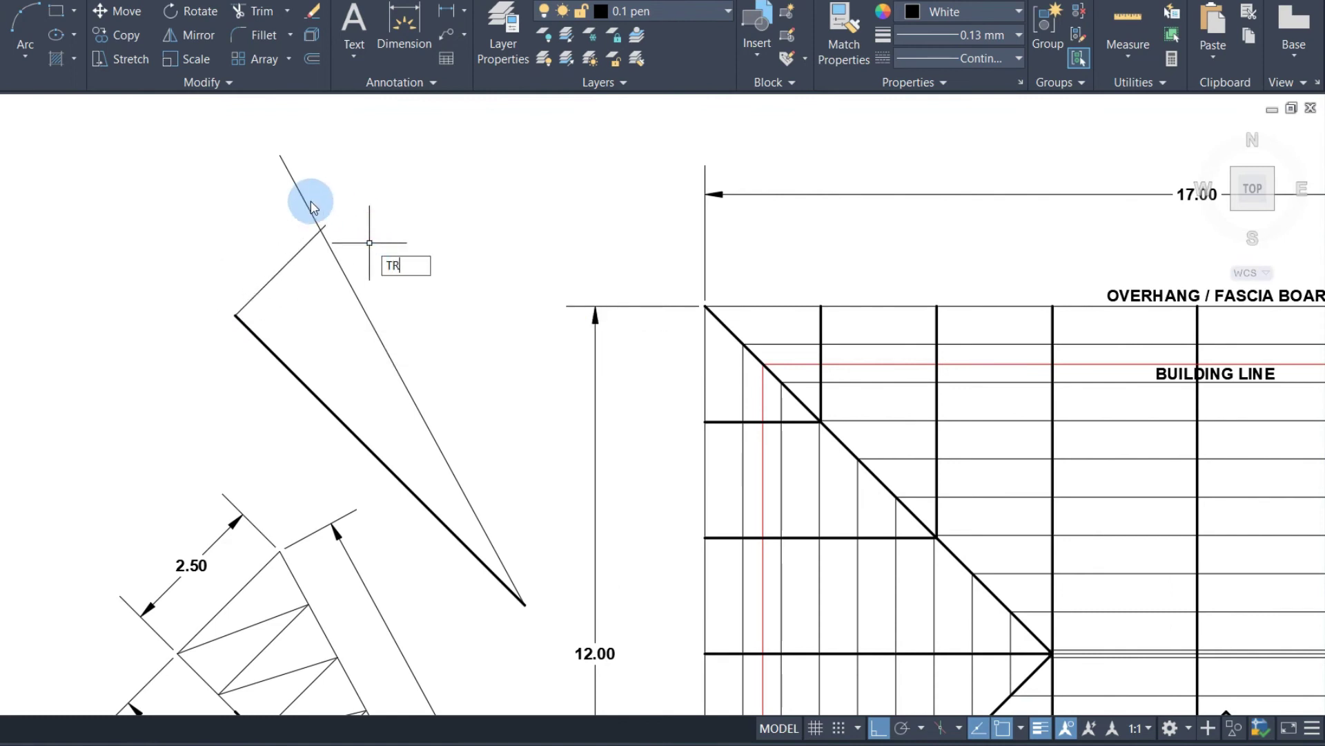
Step: Trim, then move the triangle's three lines above the left rafter section
{"action": "key", "text": "Return"}
{"action": "scroll", "coordinate": [329, 207], "scroll_direction": "up", "scroll_amount": 2}
{"action": "left_click", "coordinate": [349, 228]}
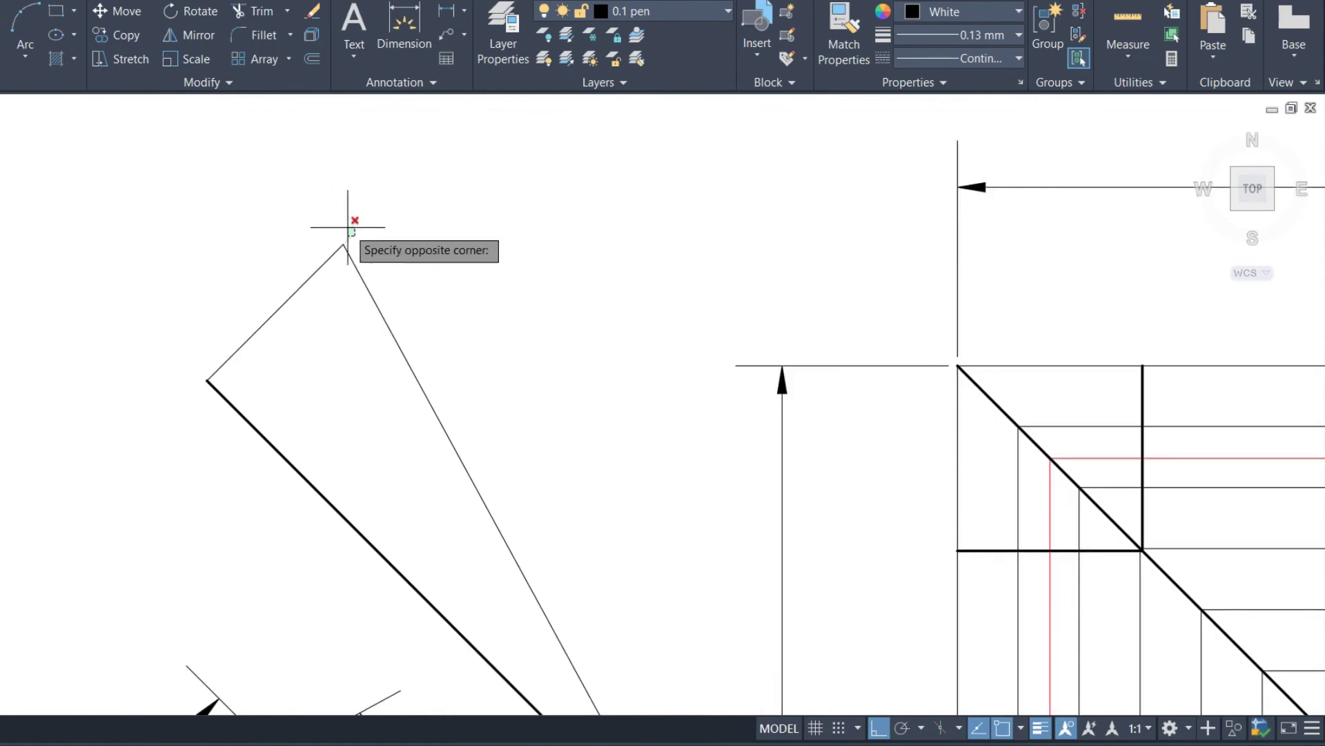
{"action": "scroll", "coordinate": [486, 195], "scroll_direction": "down", "scroll_amount": 4}
{"action": "left_click_drag", "start_coordinate": [519, 458], "coordinate": [498, 323]}
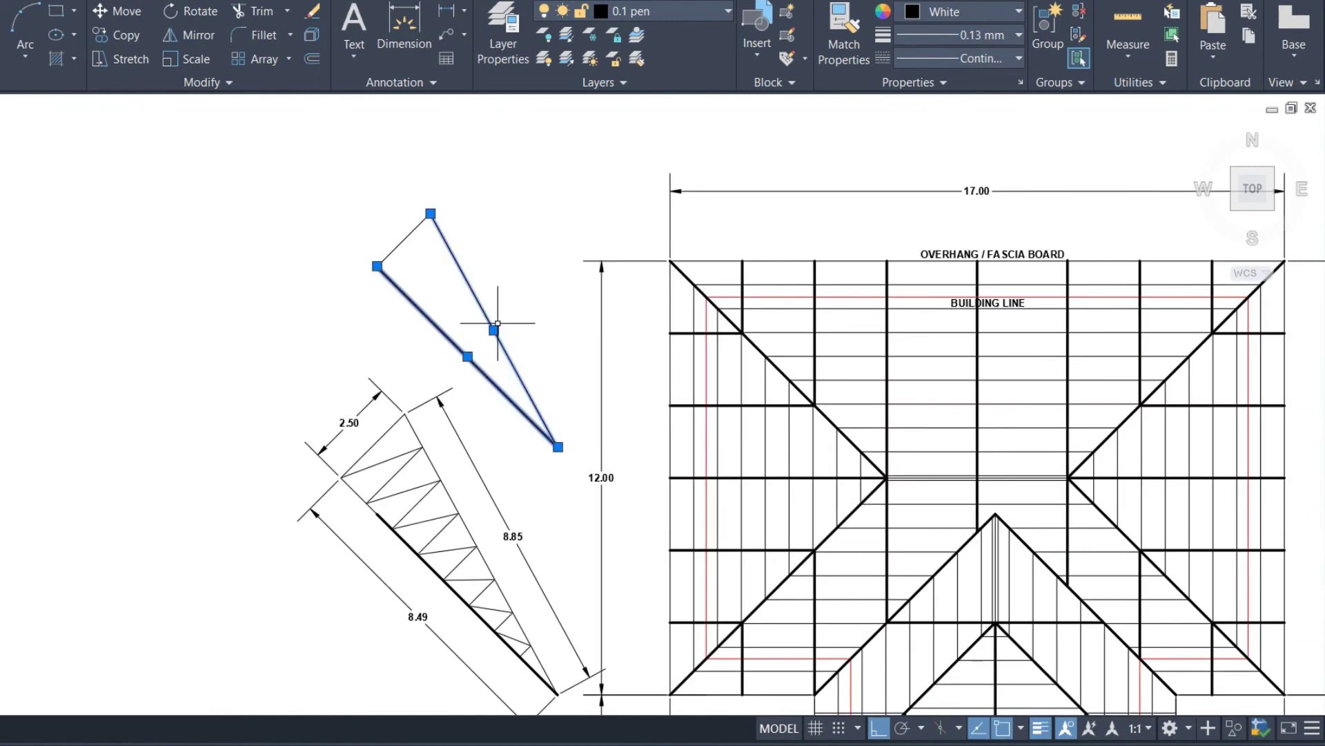
{"action": "left_click", "coordinate": [415, 228]}
{"action": "key", "text": "m"}
{"action": "key", "text": "Return"}
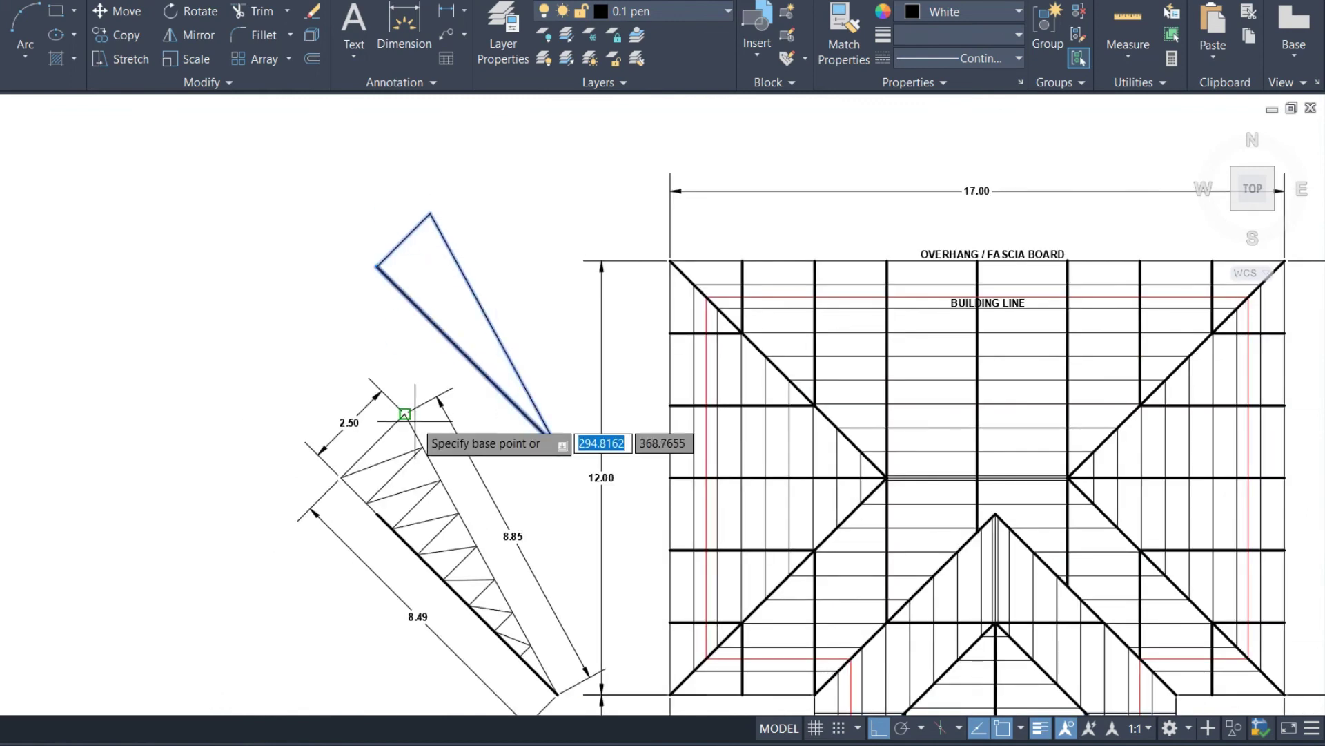
{"action": "scroll", "coordinate": [416, 420], "scroll_direction": "down", "scroll_amount": 3}
{"action": "left_click", "coordinate": [286, 294]}
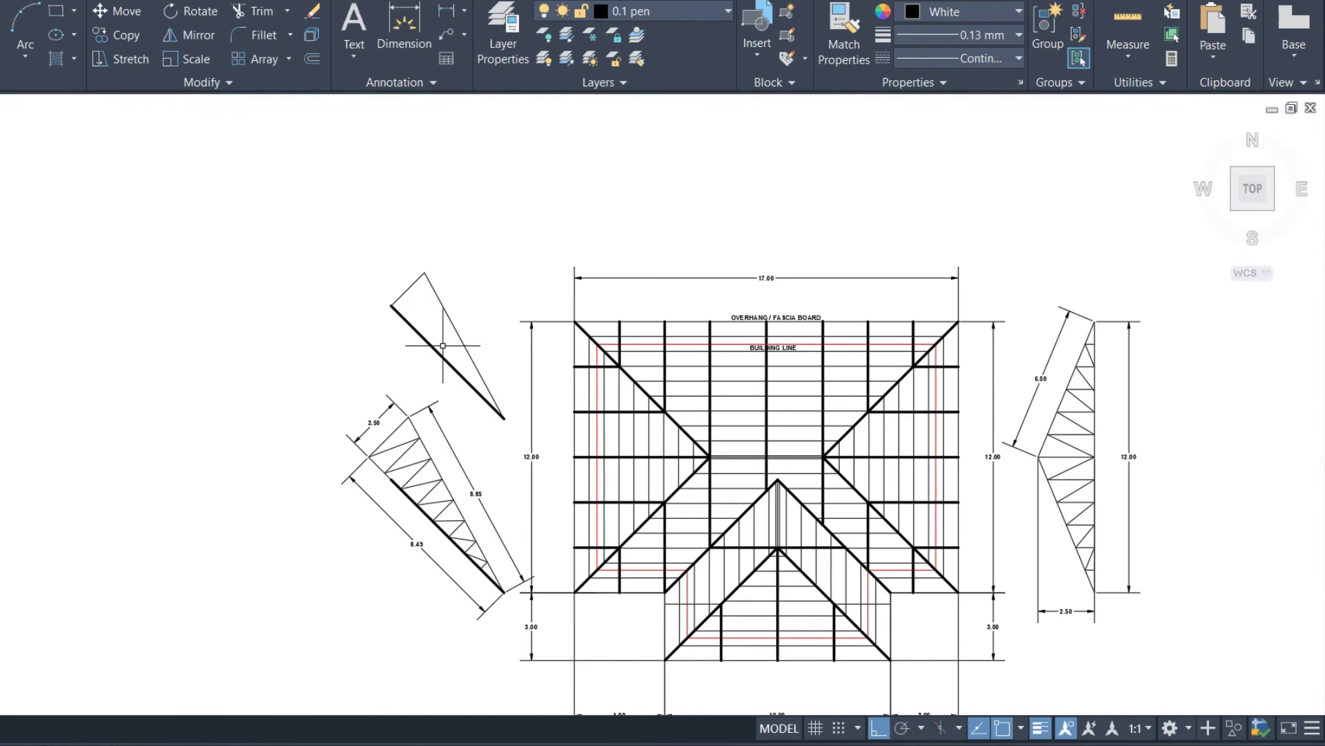
Step: Give the triangle's lines a 0.13 mm lineweight
{"action": "left_click", "coordinate": [990, 46]}
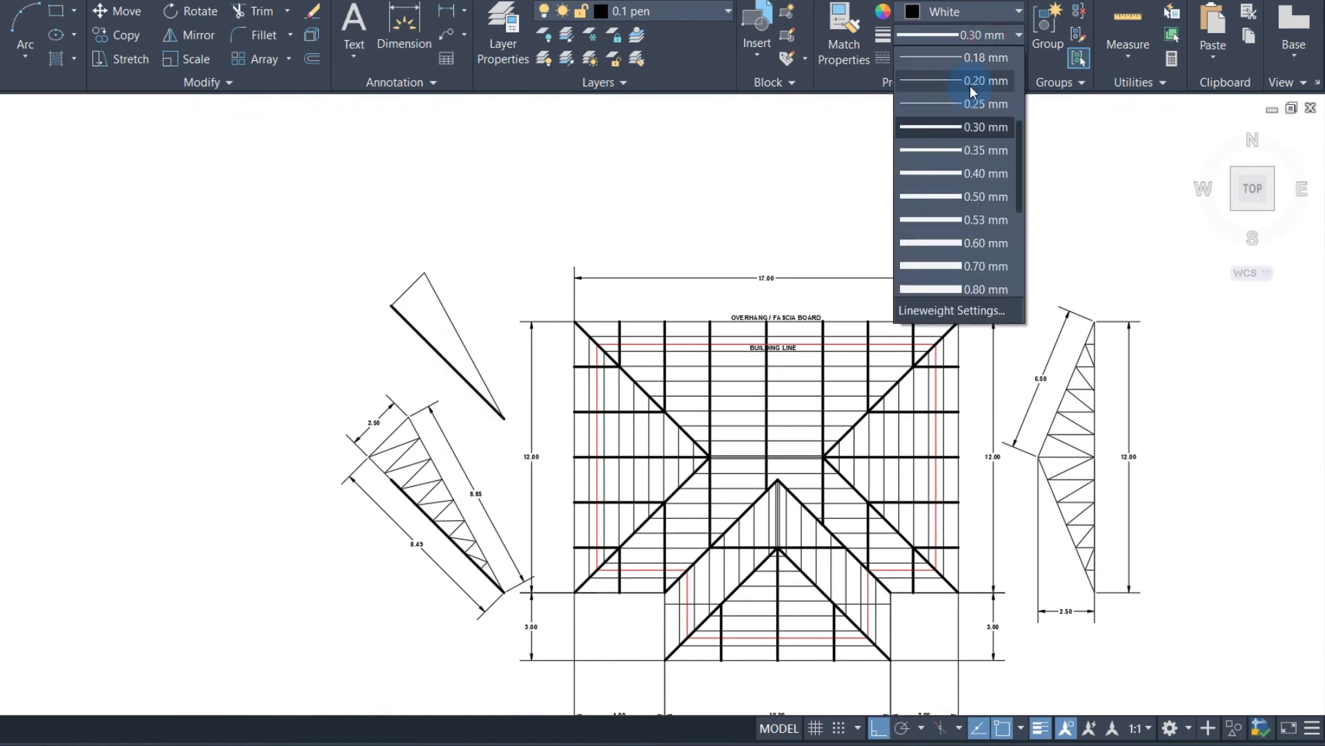
{"action": "left_click", "coordinate": [981, 85]}
{"action": "type", "text": "DAL"}
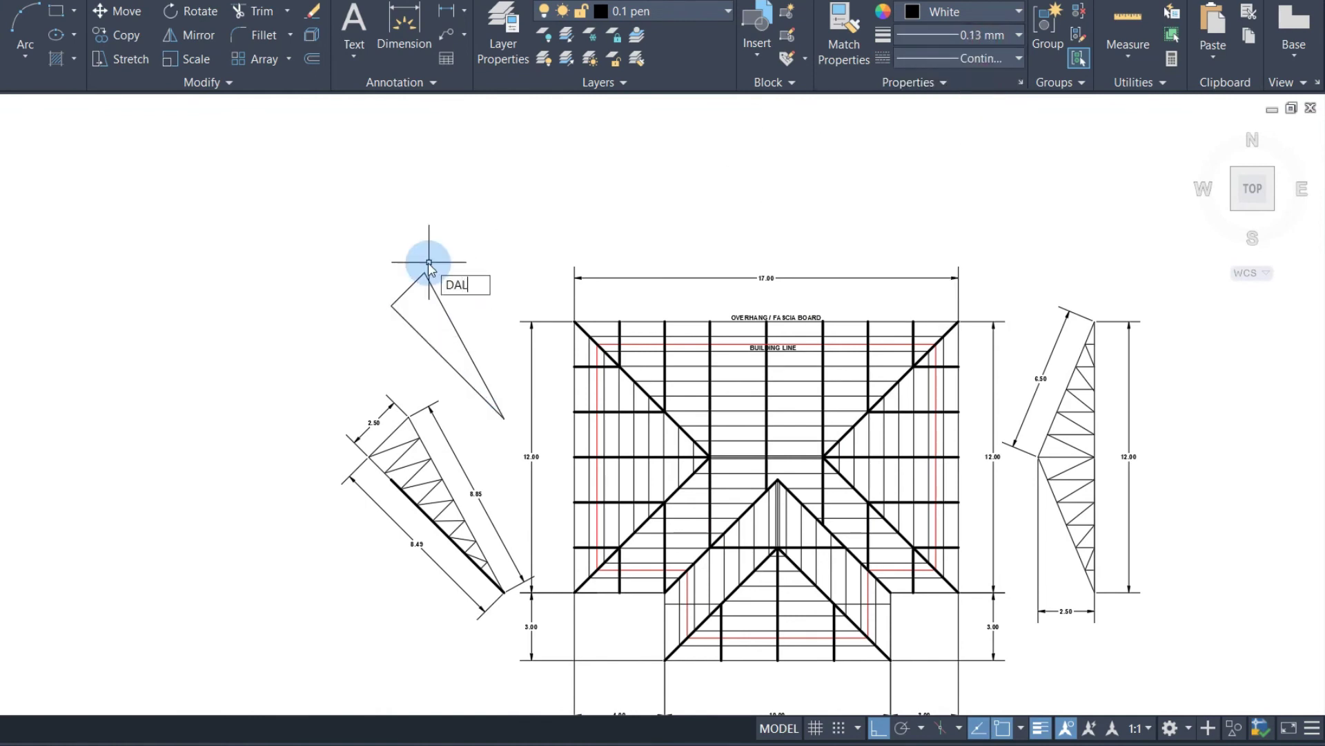
{"action": "key", "text": "Return"}
{"action": "scroll", "coordinate": [429, 264], "scroll_direction": "up", "scroll_amount": 2}
Step: Add a 2.08 aligned dimension to the triangle's short edge
{"action": "scroll", "coordinate": [442, 241], "scroll_direction": "up", "scroll_amount": 2}
{"action": "left_click", "coordinate": [452, 237]}
{"action": "left_click", "coordinate": [368, 319]}
{"action": "left_click", "coordinate": [331, 243]}
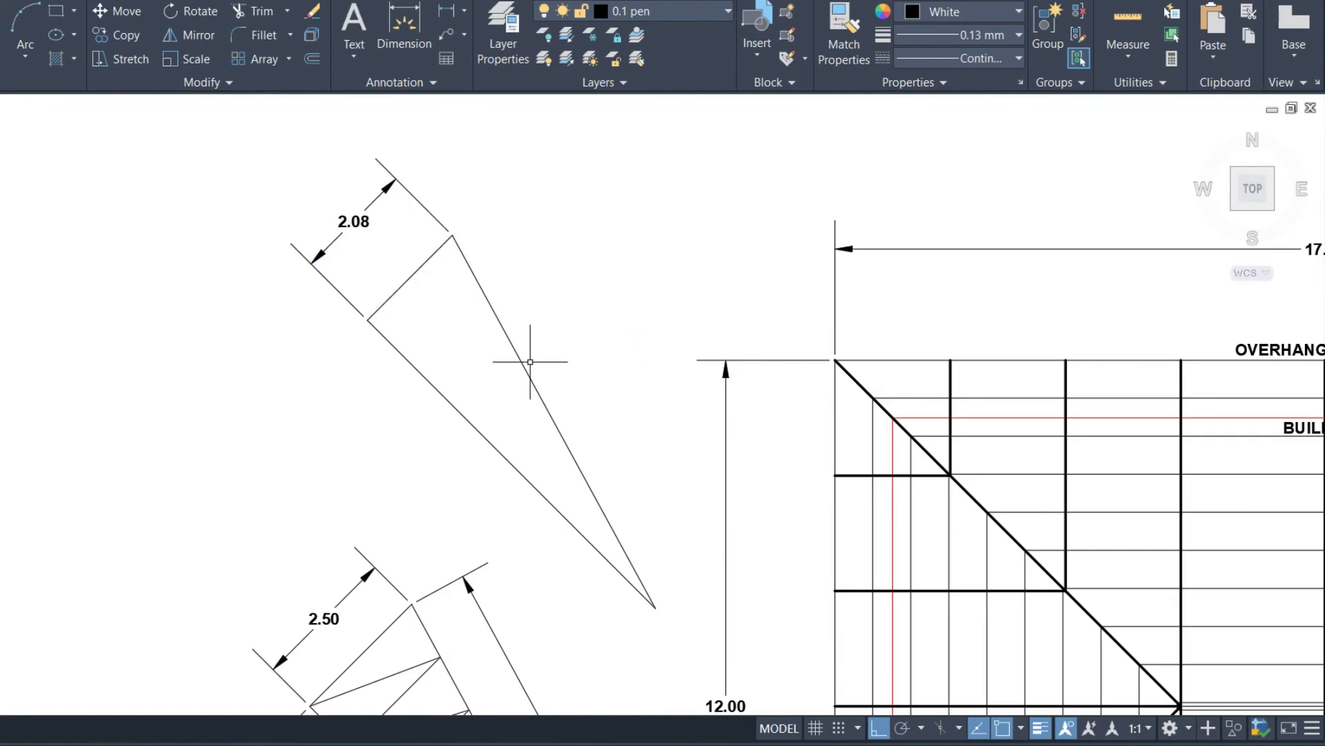
Step: Offset the short edge at distance 1 repeatedly to create parallel rafter lines down the triangle
{"action": "type", "text": "o"}
{"action": "key", "text": "Return"}
{"action": "type", "text": "1"}
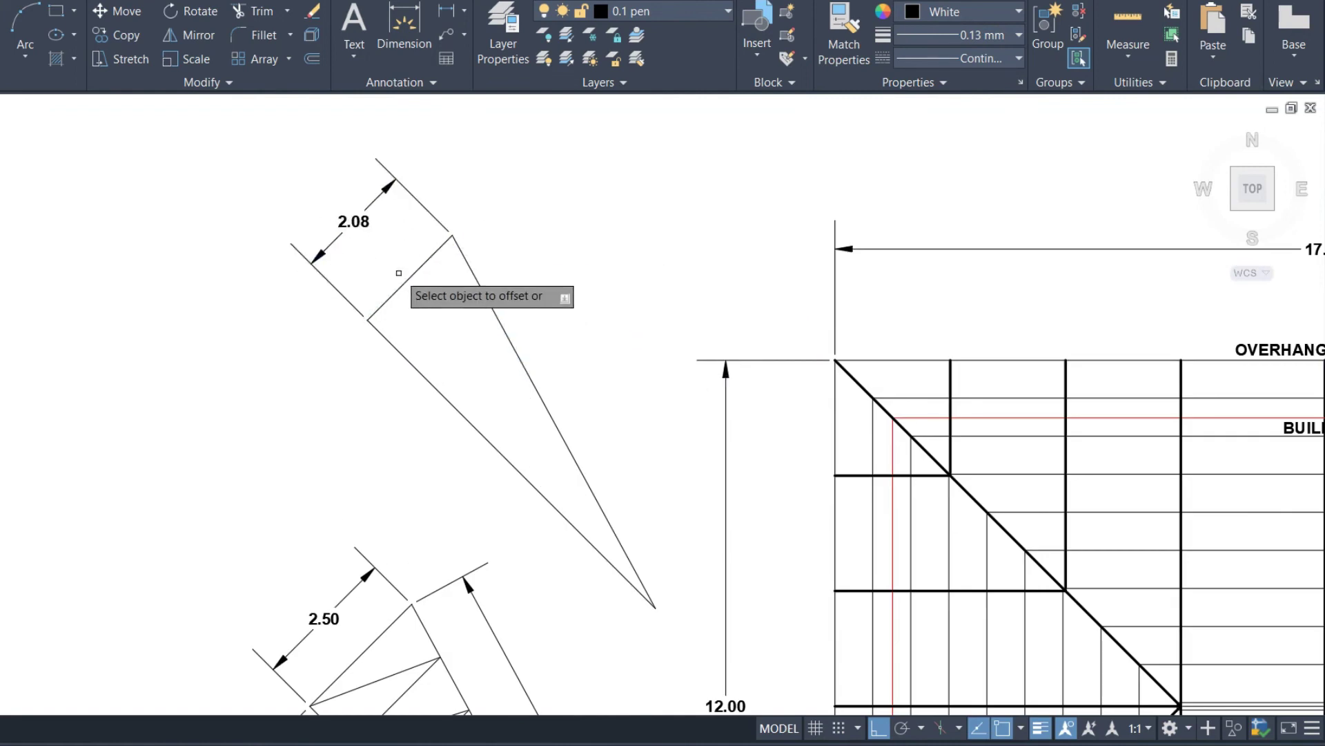
{"action": "left_click", "coordinate": [414, 273]}
{"action": "key", "text": "Return"}
{"action": "left_click", "coordinate": [538, 497]}
{"action": "left_click", "coordinate": [579, 566]}
{"action": "left_click", "coordinate": [608, 525]}
{"action": "left_click", "coordinate": [645, 508]}
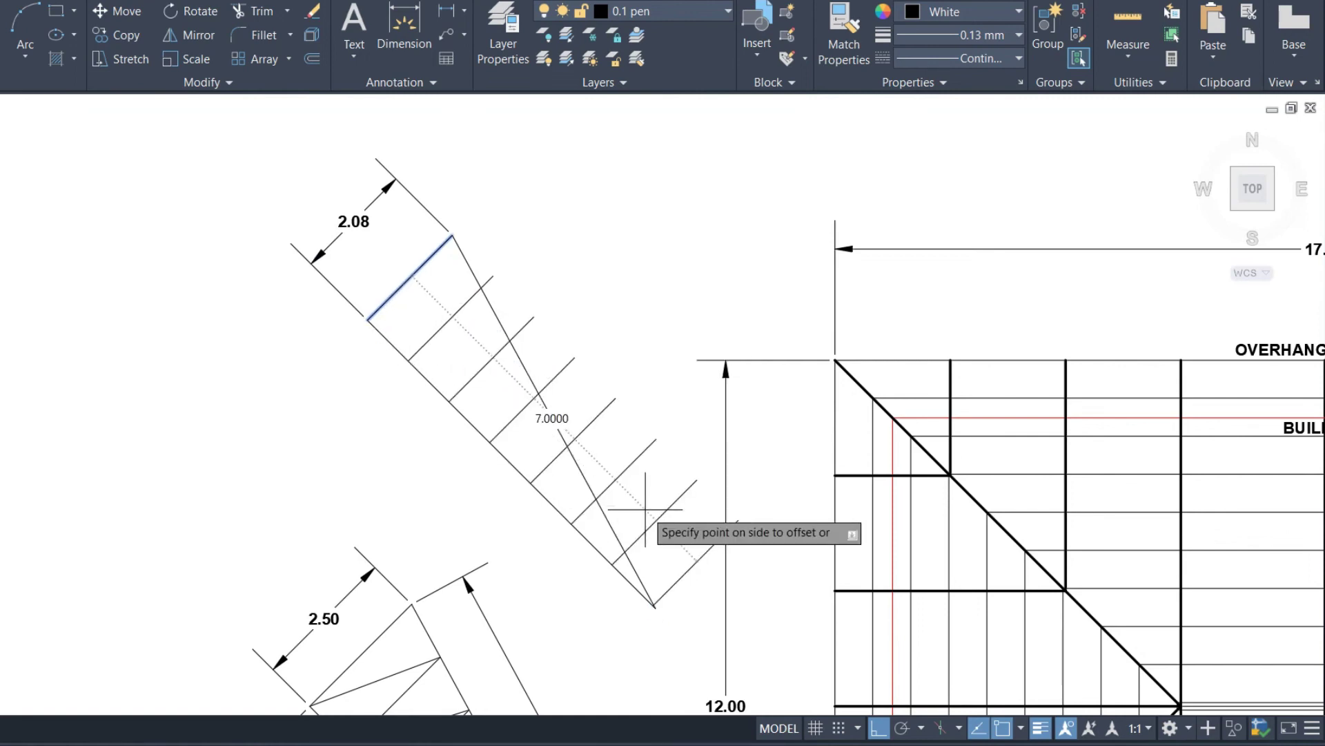
{"action": "key", "text": "Escape"}
Step: Trim the rafter lines' overhanging ends past the triangle's long edge
{"action": "key", "text": "Return"}
{"action": "left_click", "coordinate": [704, 545]}
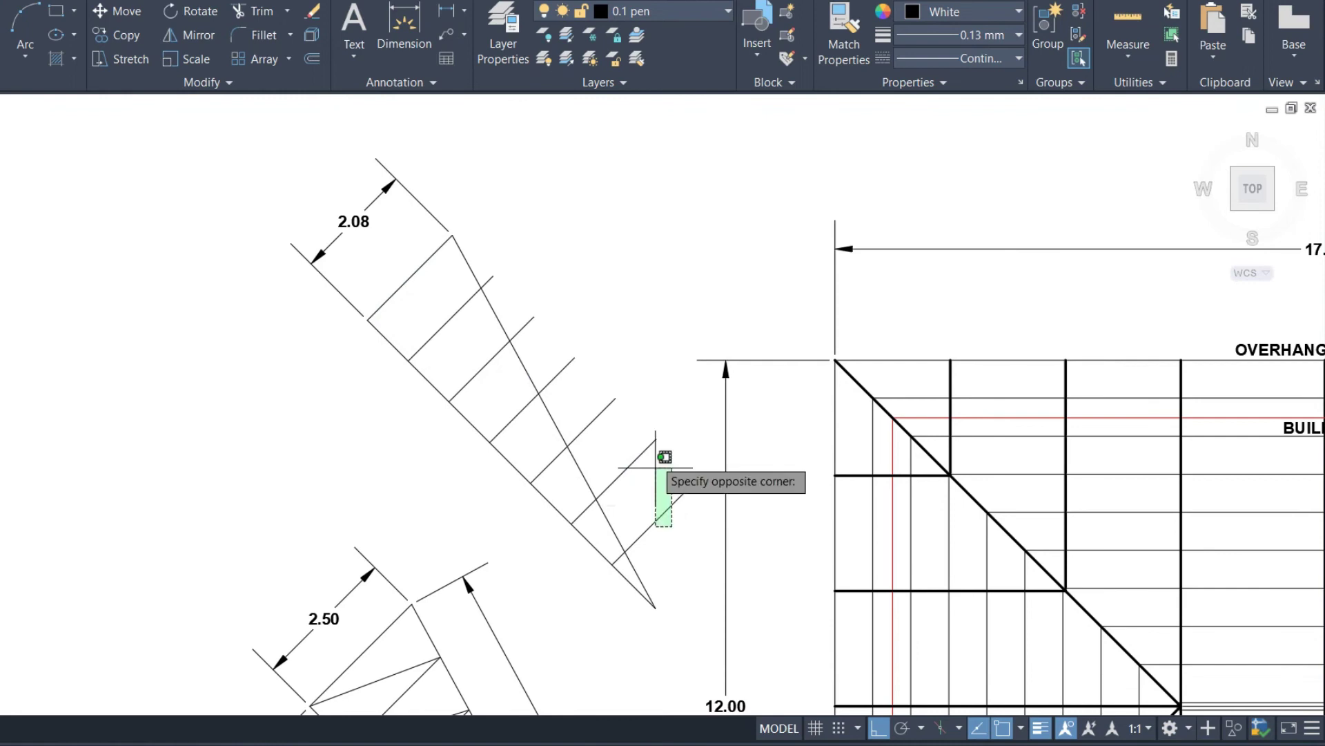
{"action": "left_click", "coordinate": [648, 449]}
{"action": "left_click_drag", "start_coordinate": [559, 338], "coordinate": [607, 409]}
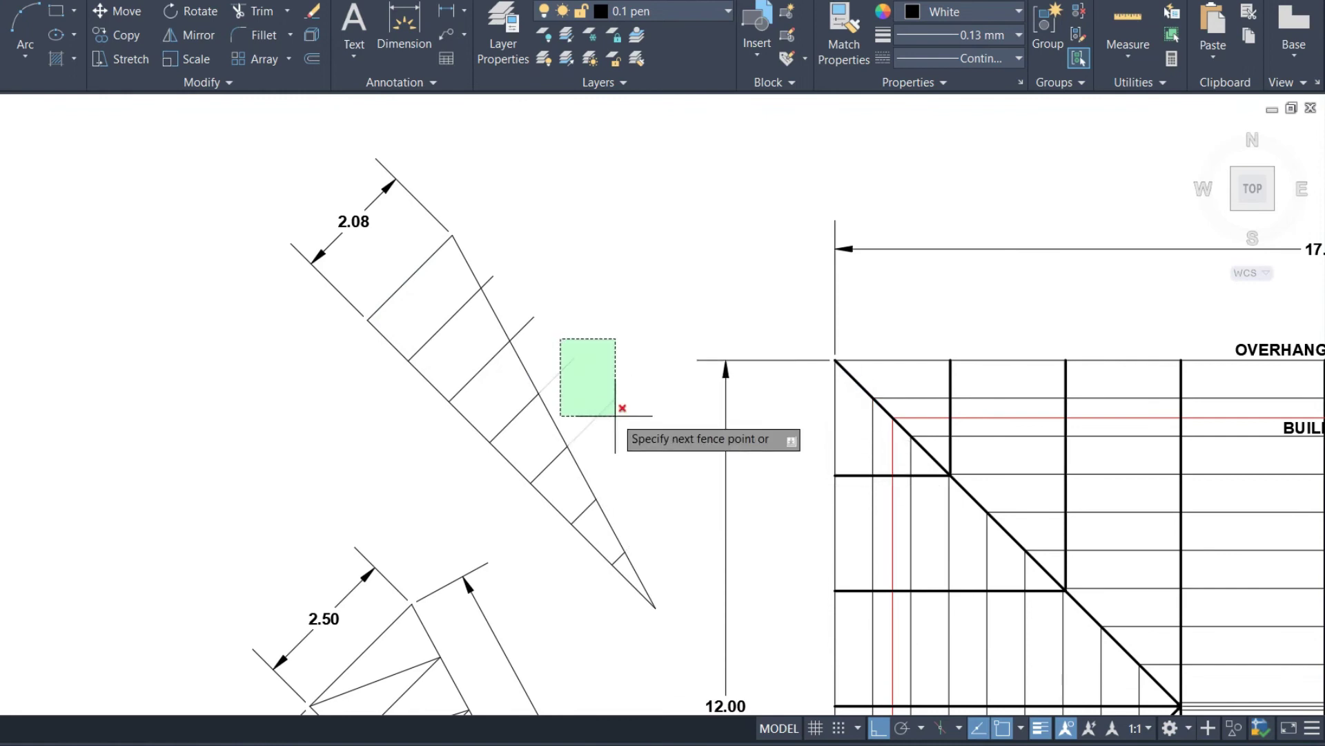
{"action": "left_click_drag", "start_coordinate": [548, 305], "coordinate": [508, 272]}
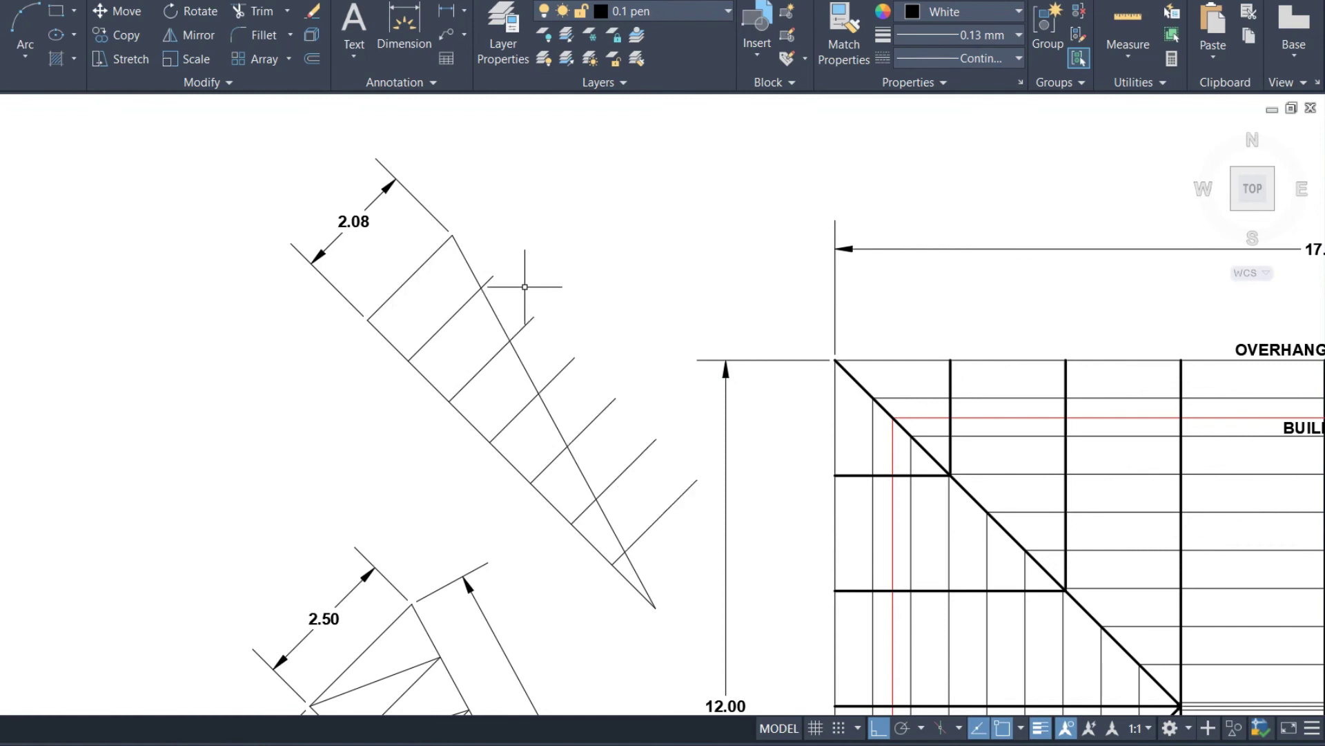
{"action": "type", "text": "TR"}
{"action": "key", "text": "Return"}
{"action": "left_click", "coordinate": [670, 445]}
{"action": "left_click", "coordinate": [601, 546]}
{"action": "left_click_drag", "start_coordinate": [568, 365], "coordinate": [494, 278]}
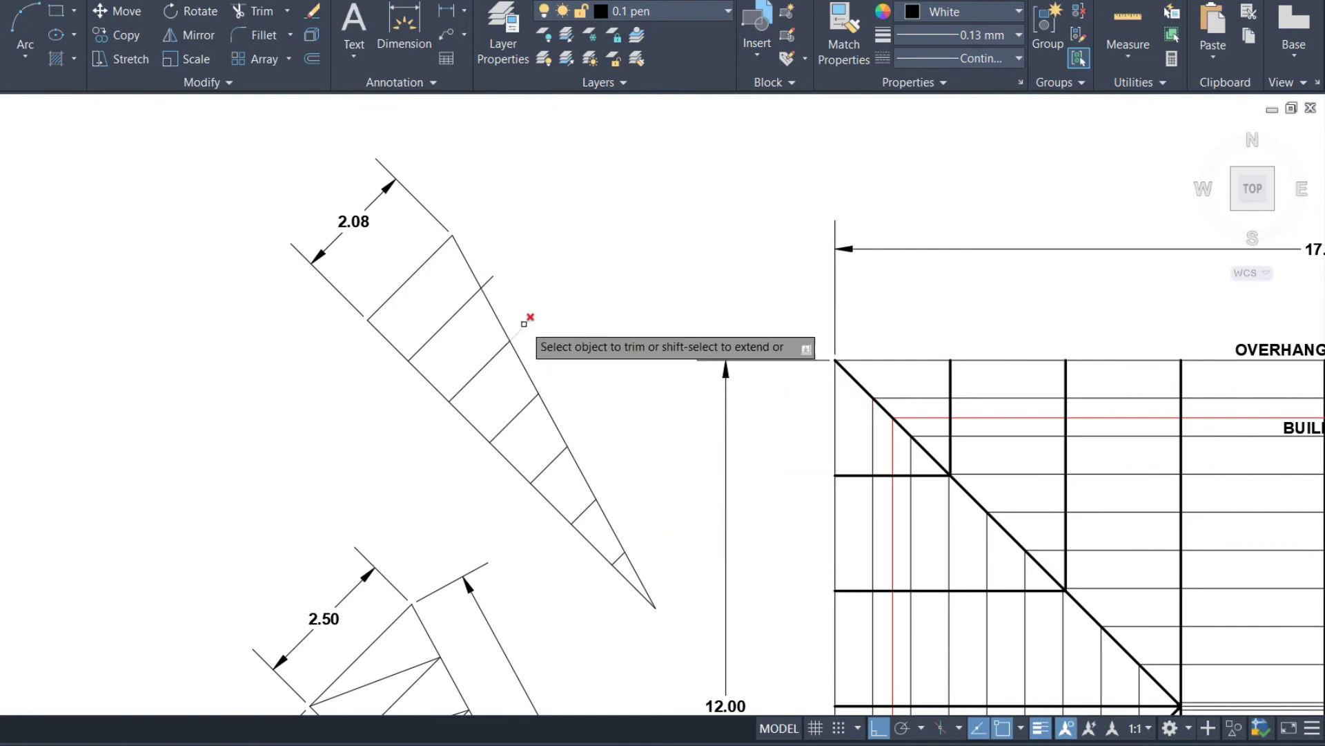
{"action": "key", "text": "Escape"}
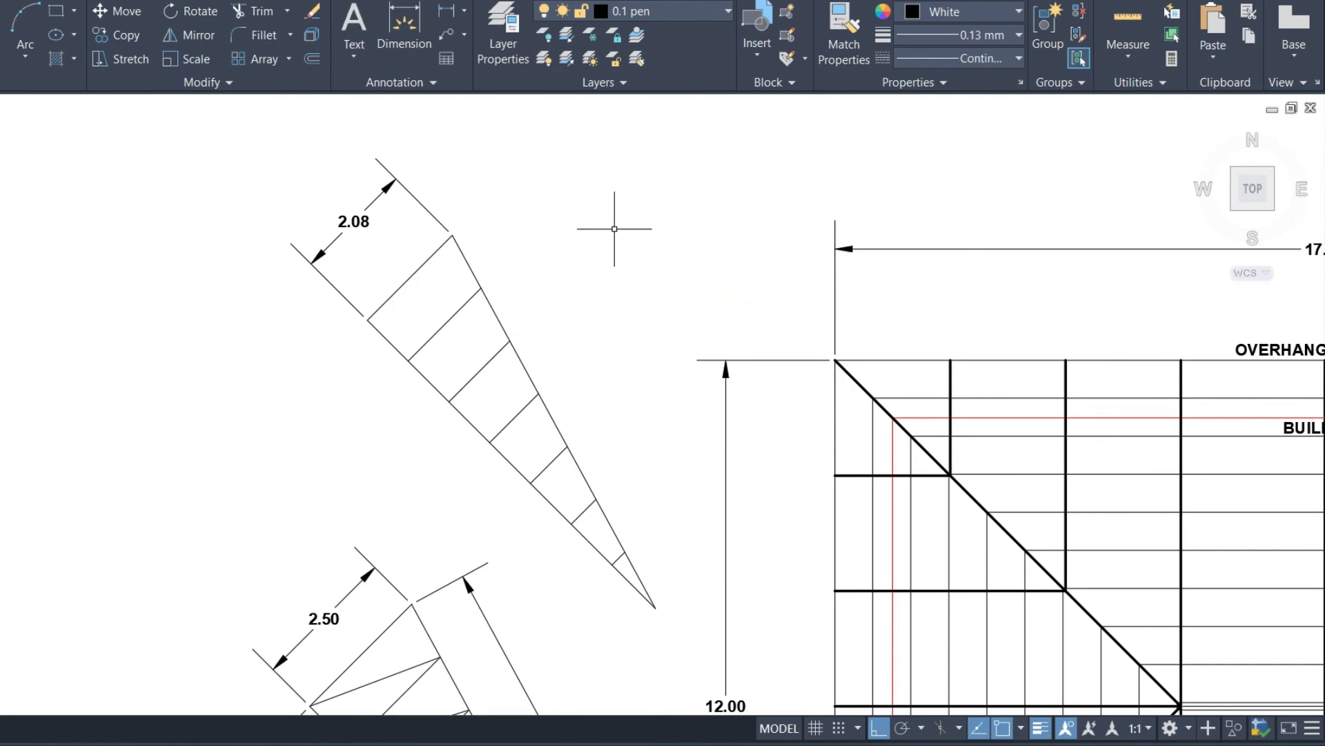
{"action": "type", "text": "L"}
Step: Draw the first diagonal web across the triangle
{"action": "key", "text": "Return"}
{"action": "left_click", "coordinate": [368, 319]}
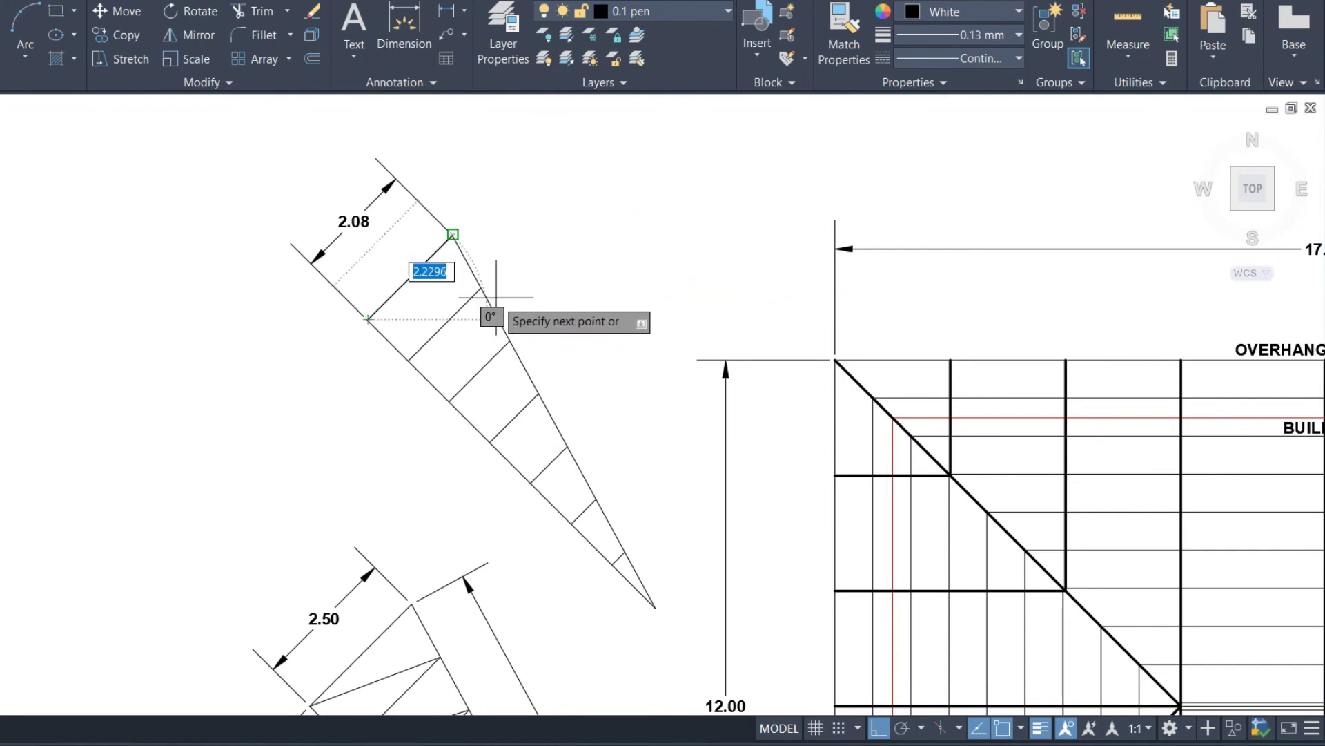
{"action": "left_click", "coordinate": [482, 288]}
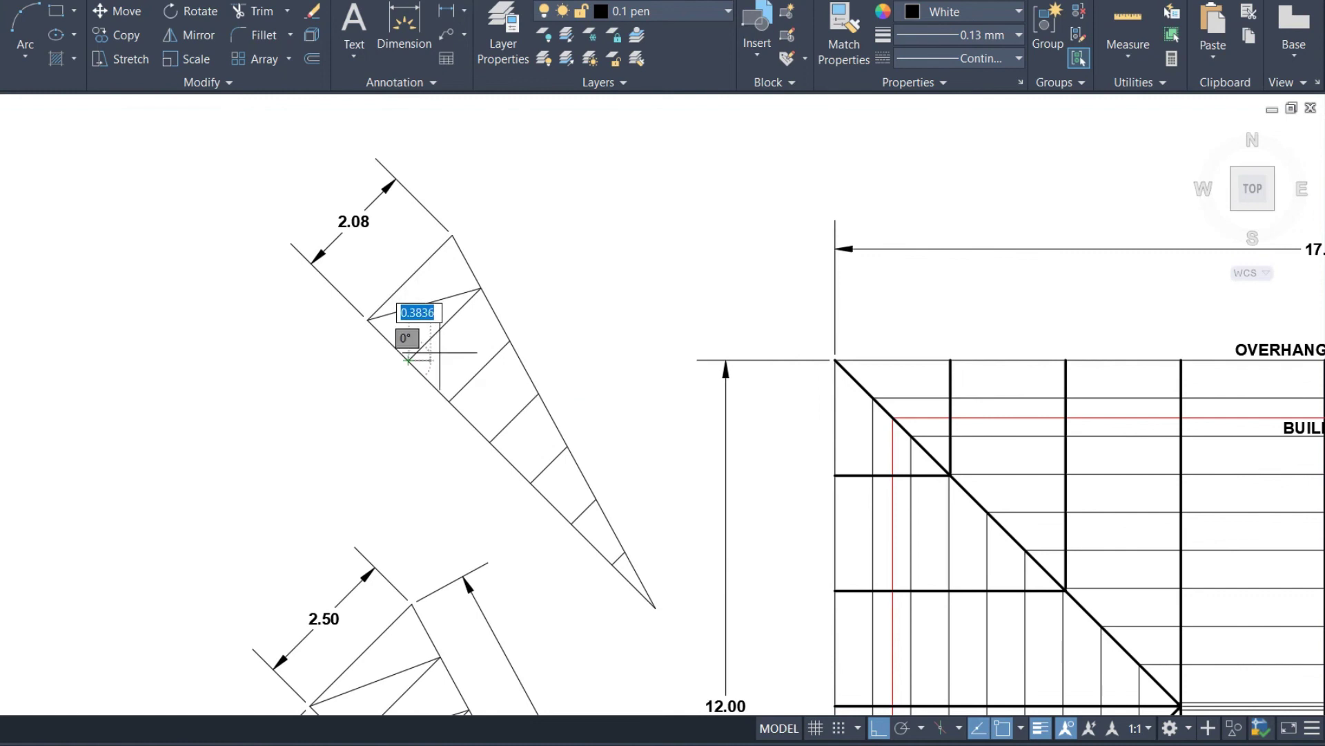
Step: Draw zigzag diagonal web lines through all the triangle's bays
{"action": "left_click", "coordinate": [510, 341]}
{"action": "left_click", "coordinate": [450, 399]}
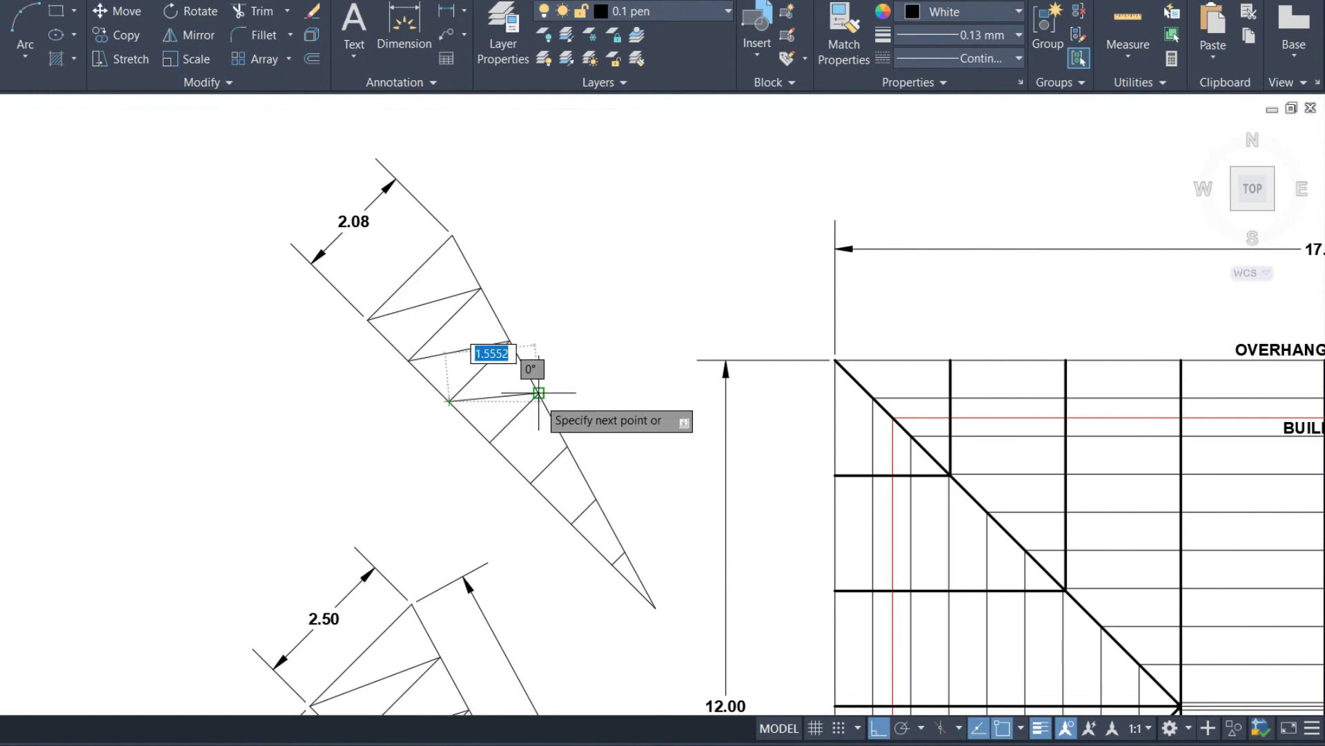
{"action": "left_click", "coordinate": [538, 393]}
{"action": "left_click", "coordinate": [491, 442]}
{"action": "left_click", "coordinate": [568, 448]}
{"action": "key", "text": "Escape"}
{"action": "key", "text": "Return"}
{"action": "left_click", "coordinate": [531, 483]}
{"action": "left_click", "coordinate": [595, 498]}
{"action": "key", "text": "Escape"}
{"action": "key", "text": "Return"}
{"action": "left_click", "coordinate": [572, 523]}
{"action": "left_click", "coordinate": [625, 552]}
{"action": "key", "text": "Escape"}
Step: Add aligned dimensions of 7.07 and 7.37 along the triangle's two long sides
{"action": "key", "text": "Return"}
{"action": "left_click", "coordinate": [367, 320]}
{"action": "left_click", "coordinate": [655, 608]}
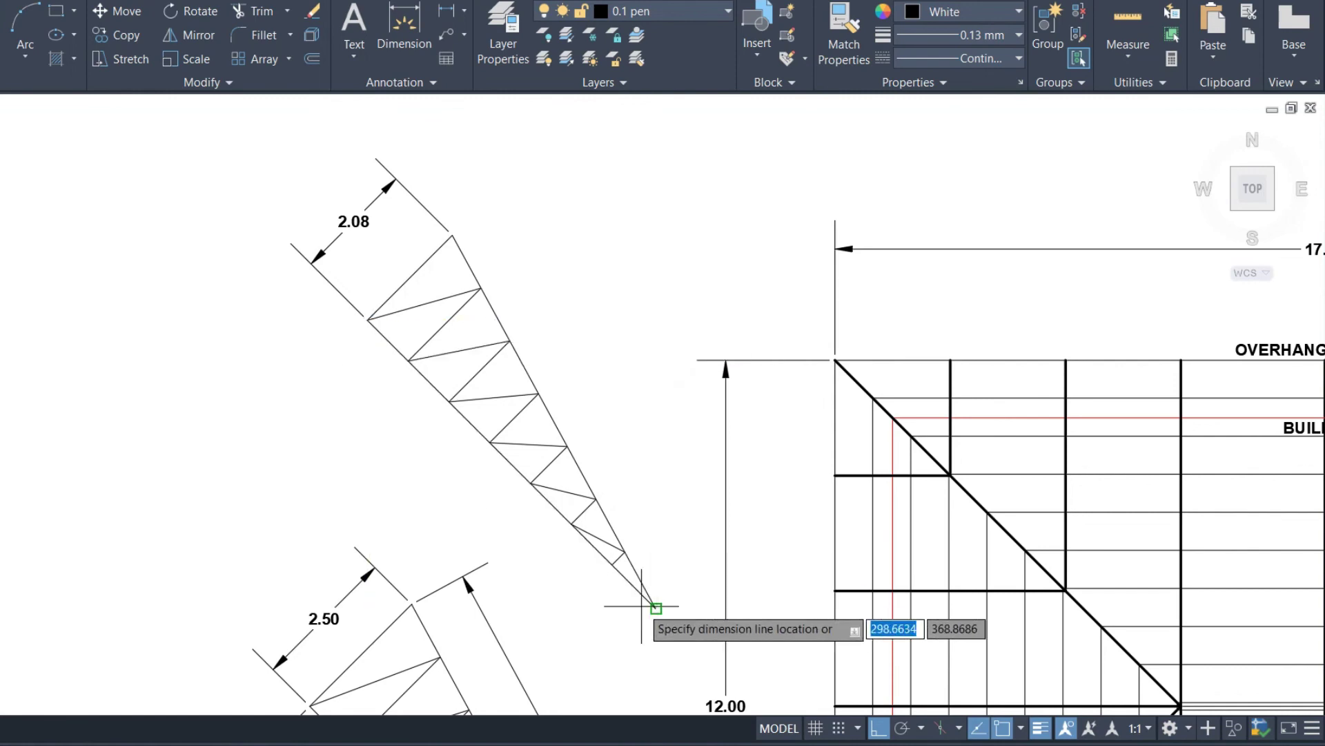
{"action": "left_click", "coordinate": [593, 620]}
{"action": "key", "text": "Return"}
{"action": "left_click", "coordinate": [452, 236]}
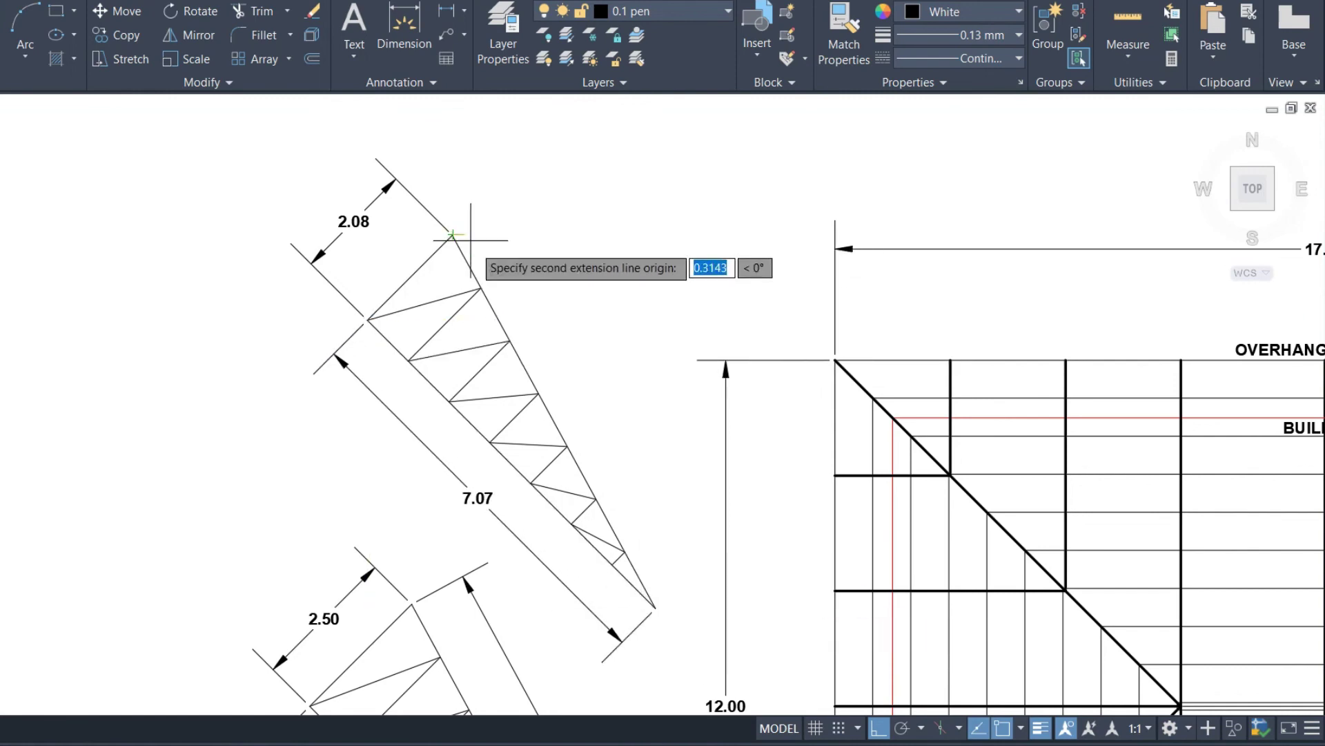
{"action": "left_click", "coordinate": [654, 608]}
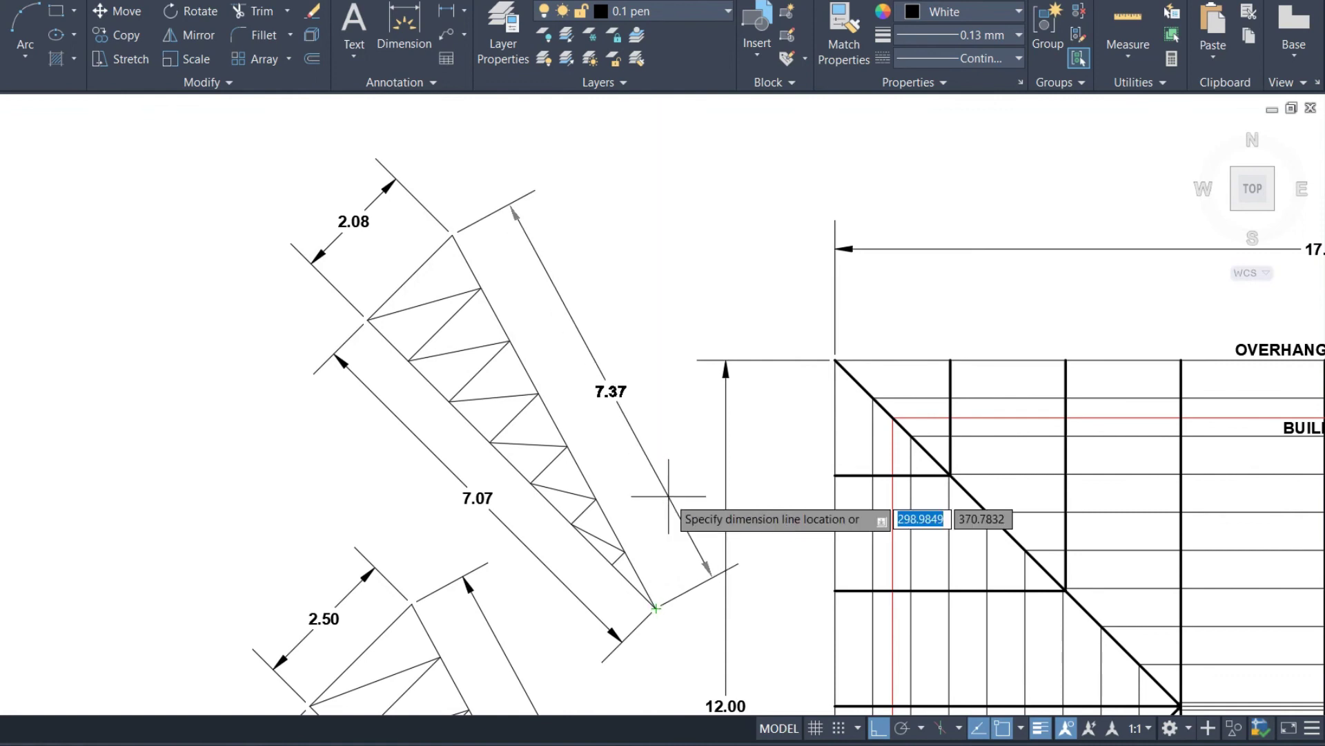
{"action": "left_click", "coordinate": [668, 496]}
{"action": "scroll", "coordinate": [297, 430], "scroll_direction": "down", "scroll_amount": 2}
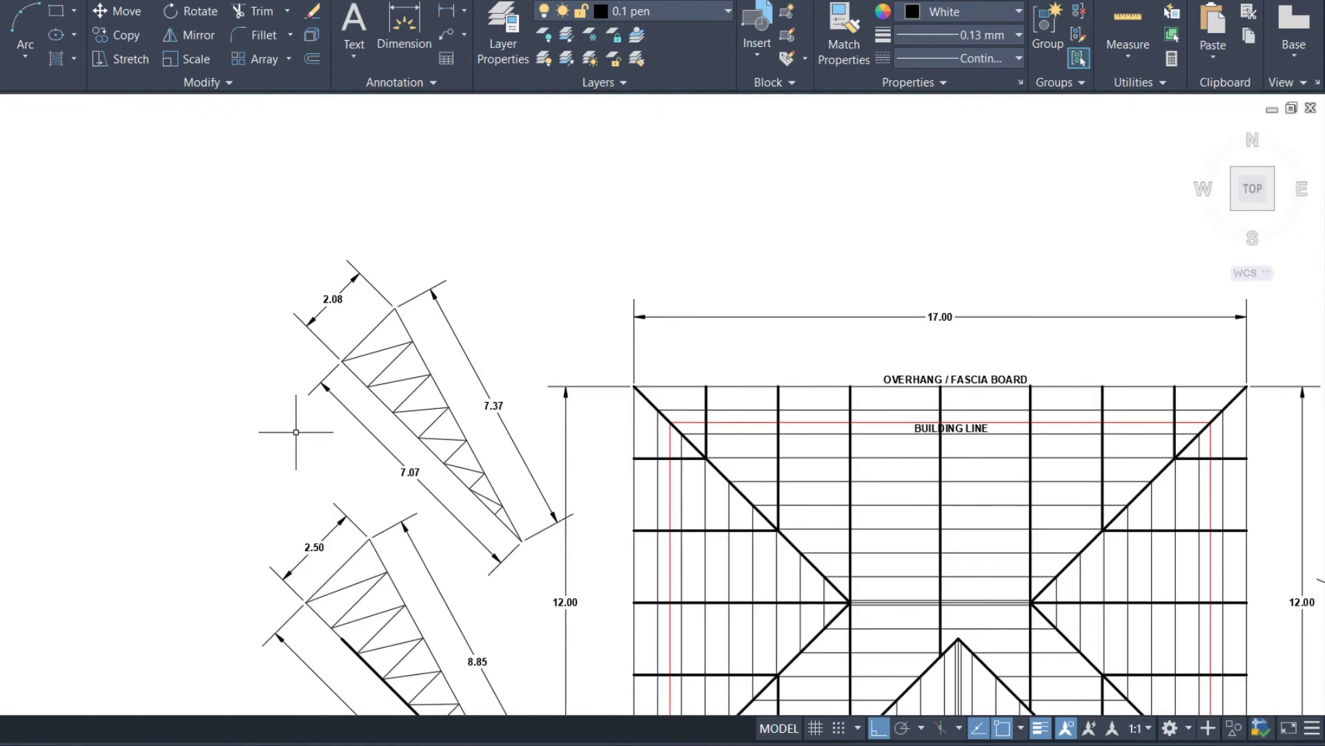
Step: Copy the gable ridge line from its end to the side rafter section's lower end
{"action": "scroll", "coordinate": [191, 424], "scroll_direction": "down", "scroll_amount": 3}
{"action": "scroll", "coordinate": [192, 424], "scroll_direction": "down", "scroll_amount": 2}
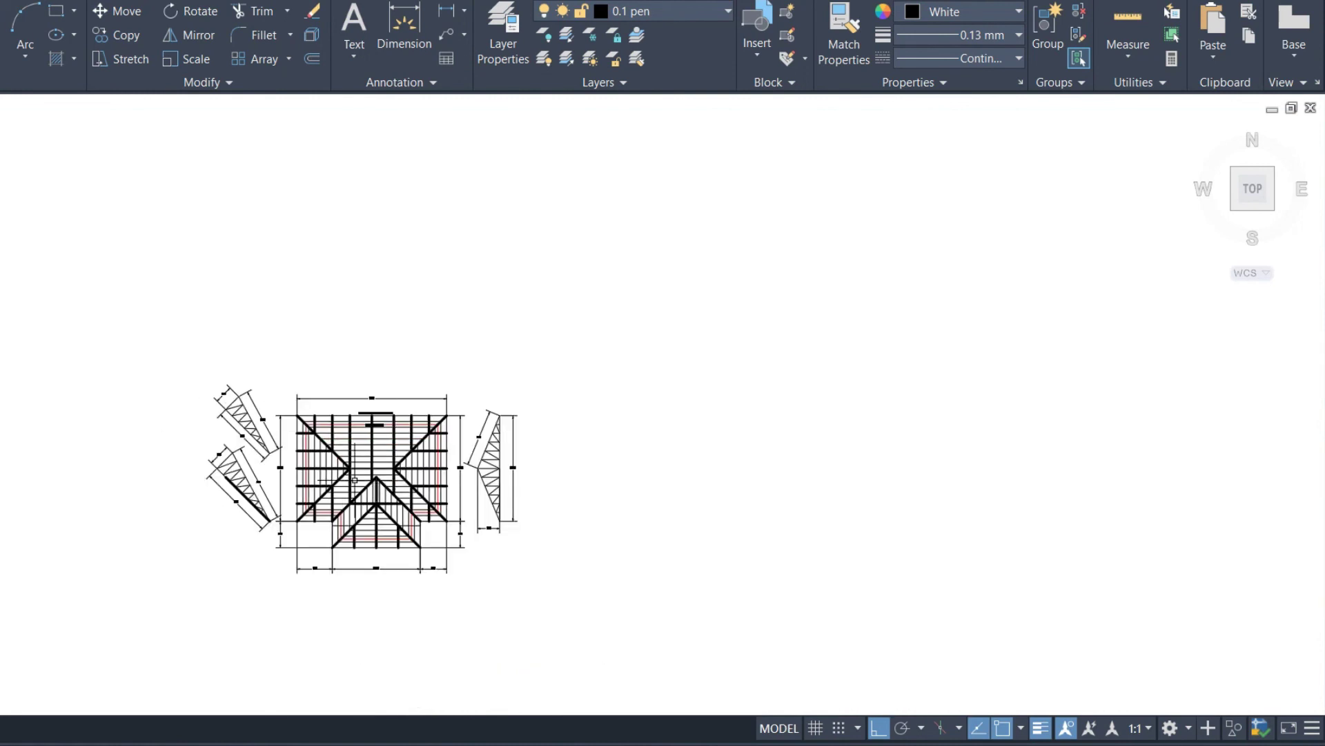
{"action": "scroll", "coordinate": [355, 479], "scroll_direction": "up", "scroll_amount": 4}
{"action": "scroll", "coordinate": [396, 402], "scroll_direction": "up", "scroll_amount": 2}
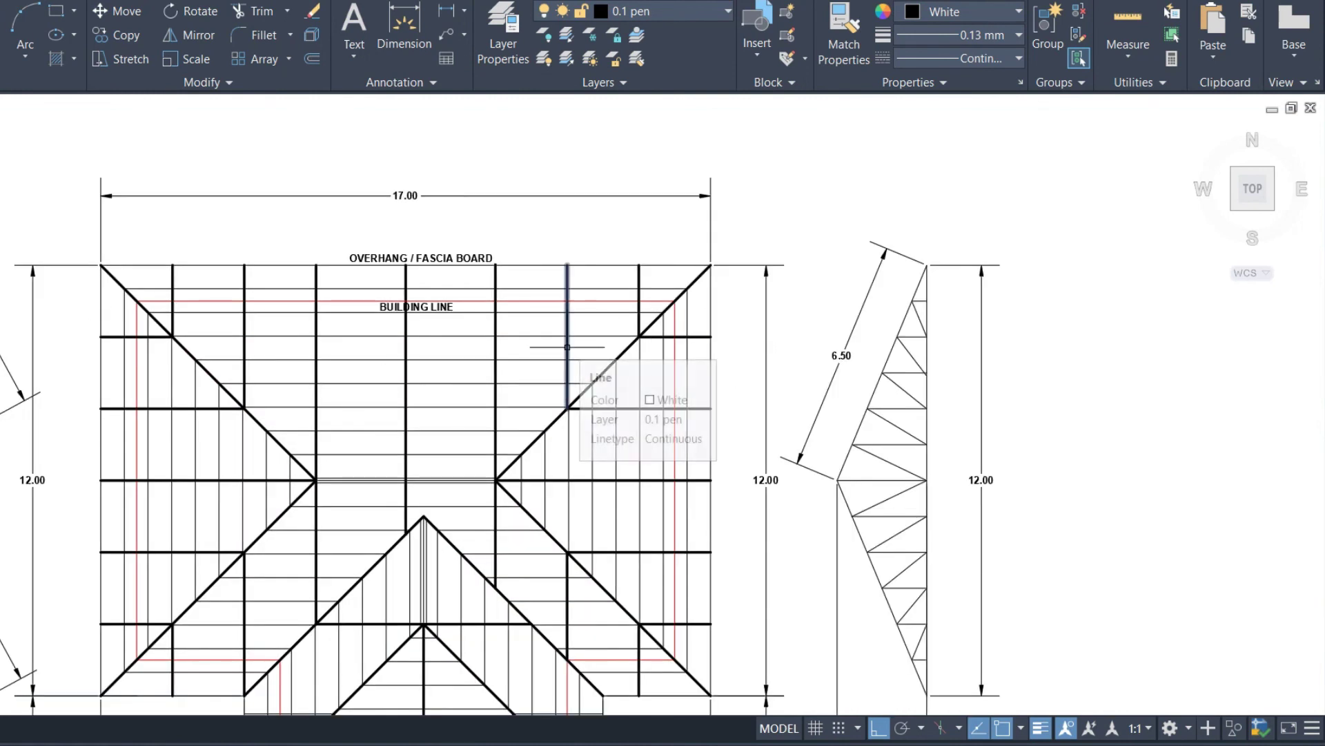
{"action": "scroll", "coordinate": [585, 437], "scroll_direction": "down", "scroll_amount": 4}
{"action": "scroll", "coordinate": [510, 553], "scroll_direction": "up", "scroll_amount": 3}
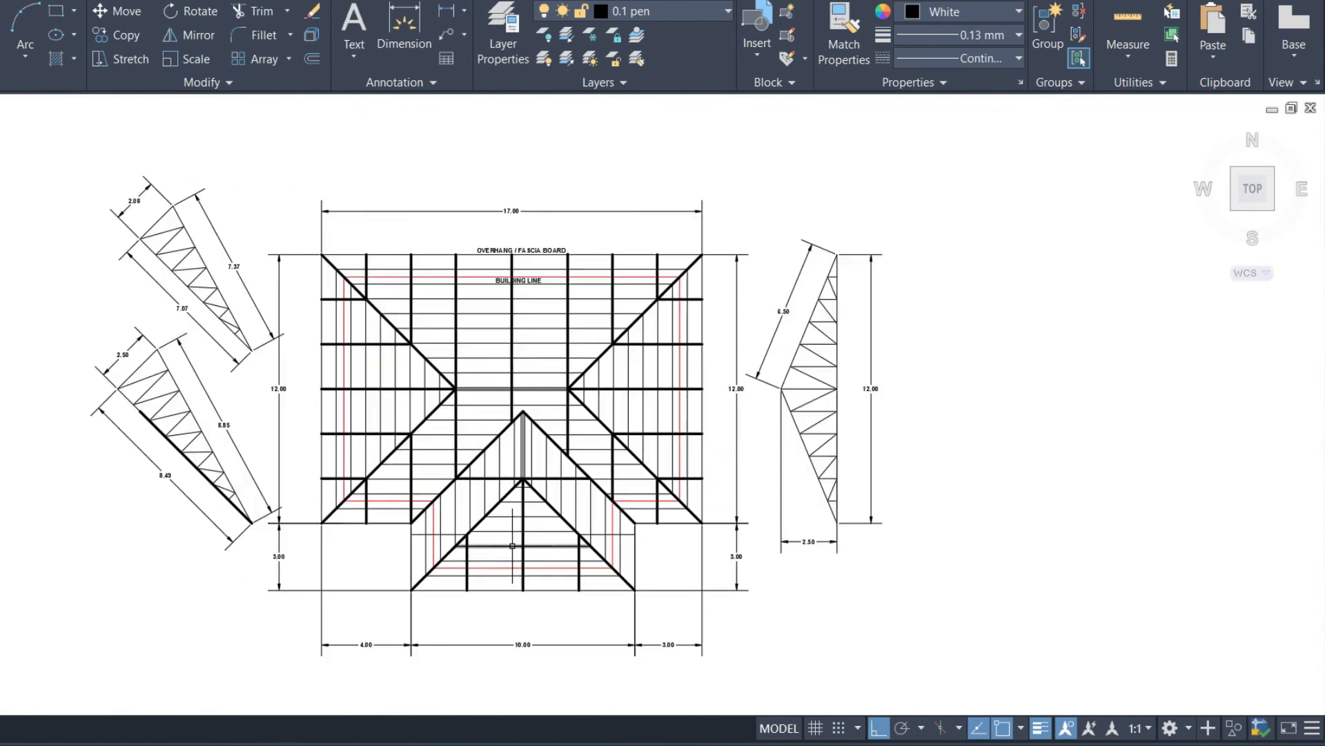
{"action": "scroll", "coordinate": [524, 539], "scroll_direction": "up", "scroll_amount": 2}
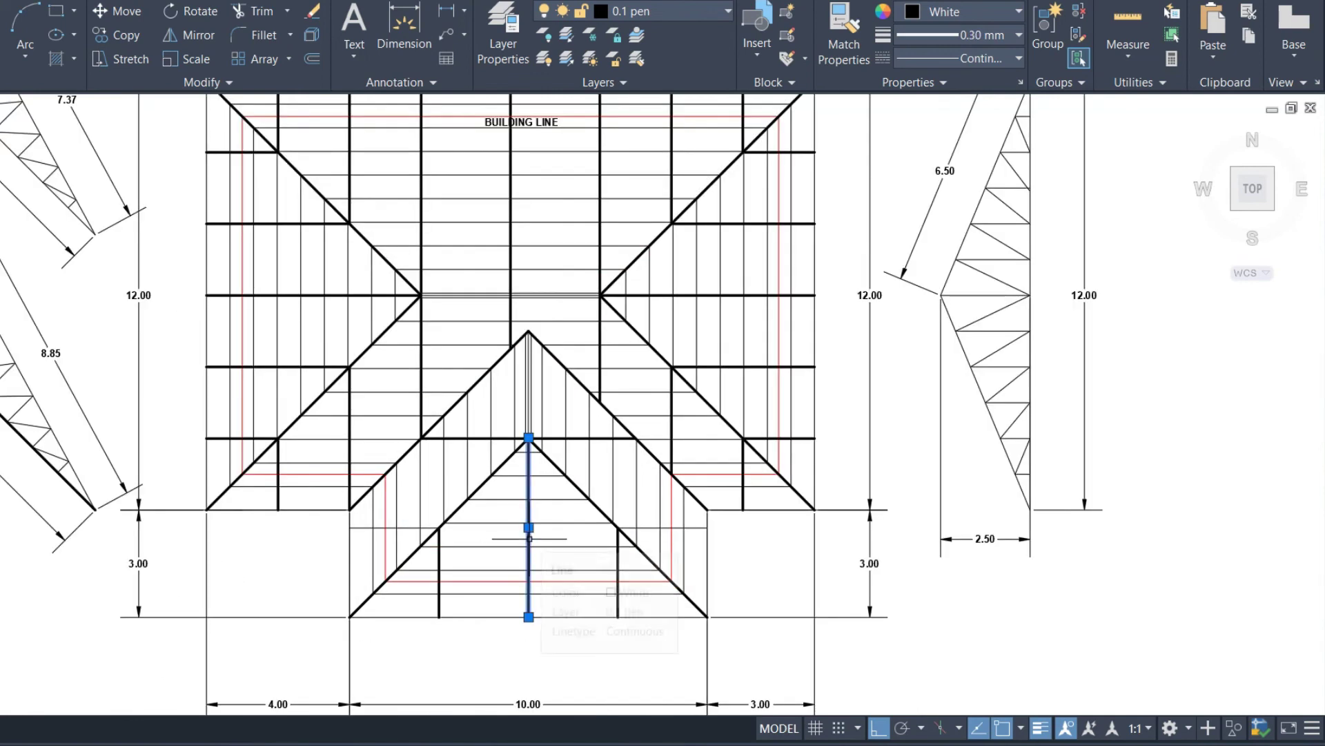
{"action": "left_click", "coordinate": [529, 538]}
{"action": "type", "text": "c"}
{"action": "key", "text": "Return"}
{"action": "left_click", "coordinate": [529, 617]}
{"action": "scroll", "coordinate": [1047, 489], "scroll_direction": "up", "scroll_amount": 3}
{"action": "scroll", "coordinate": [1047, 489], "scroll_direction": "up", "scroll_amount": 2}
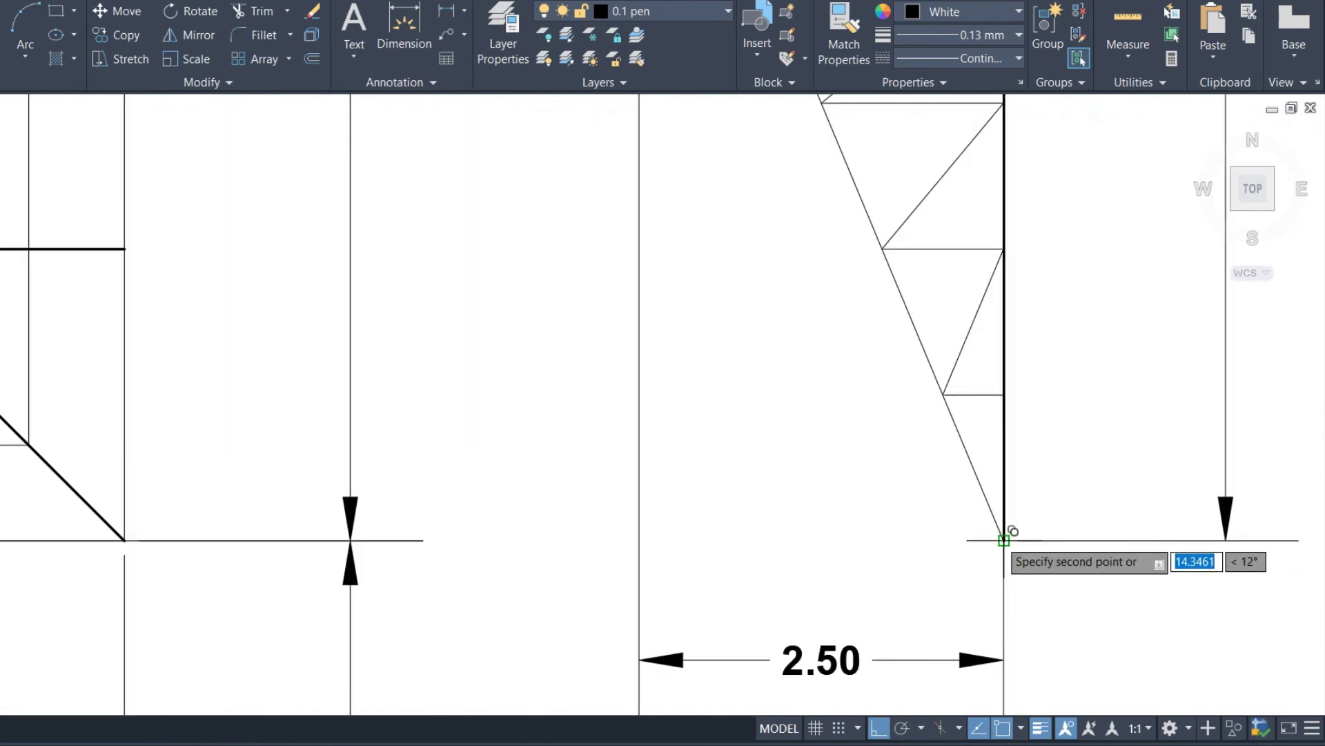
{"action": "scroll", "coordinate": [775, 562], "scroll_direction": "down", "scroll_amount": 3}
{"action": "left_click", "coordinate": [850, 457]}
Step: Window-select the lower section's lines and its dimension
{"action": "scroll", "coordinate": [858, 260], "scroll_direction": "up", "scroll_amount": 2}
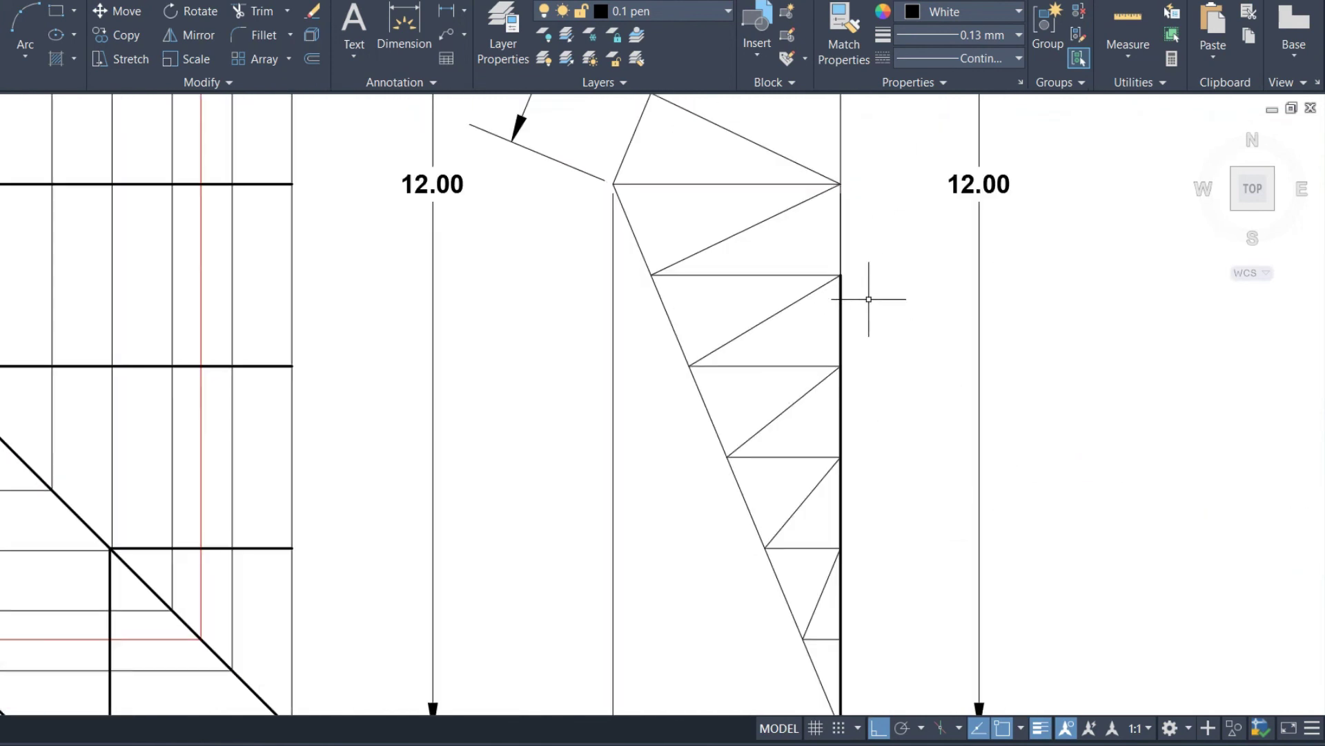
{"action": "scroll", "coordinate": [861, 403], "scroll_direction": "down", "scroll_amount": 2}
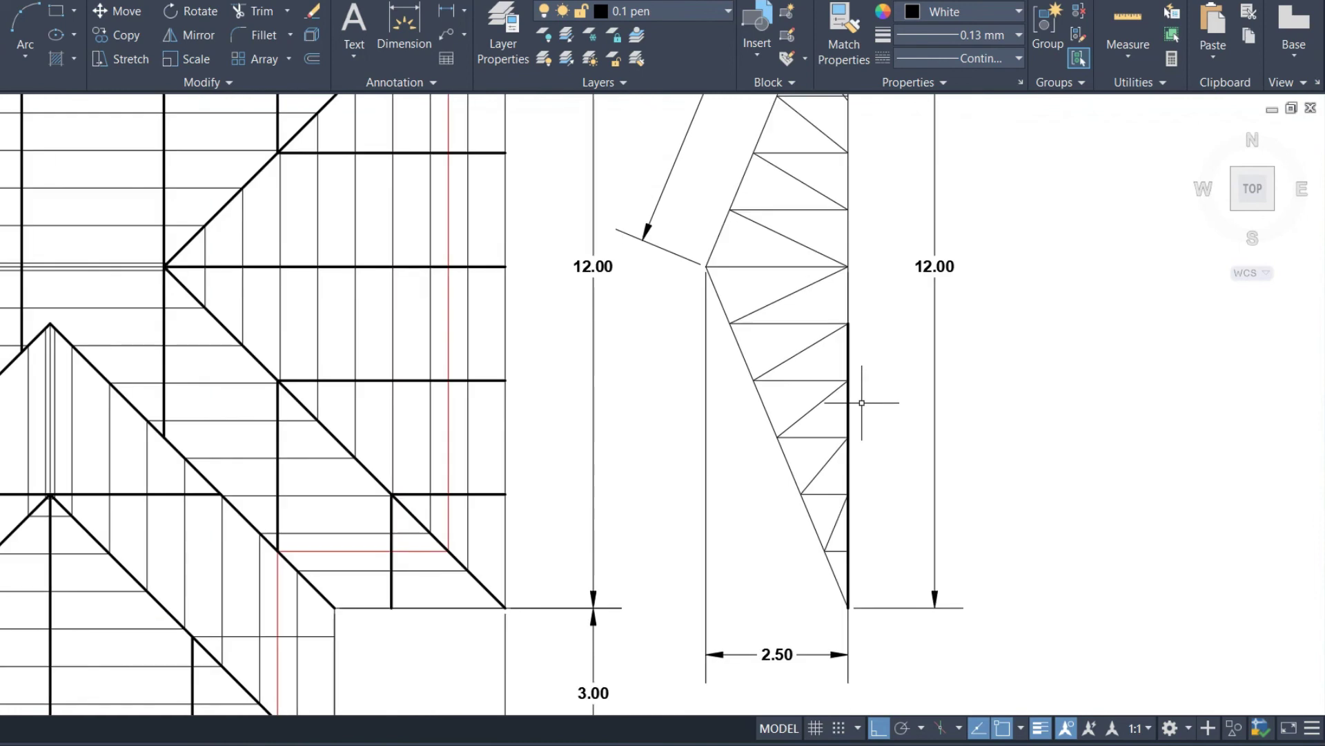
{"action": "left_click", "coordinate": [880, 558]}
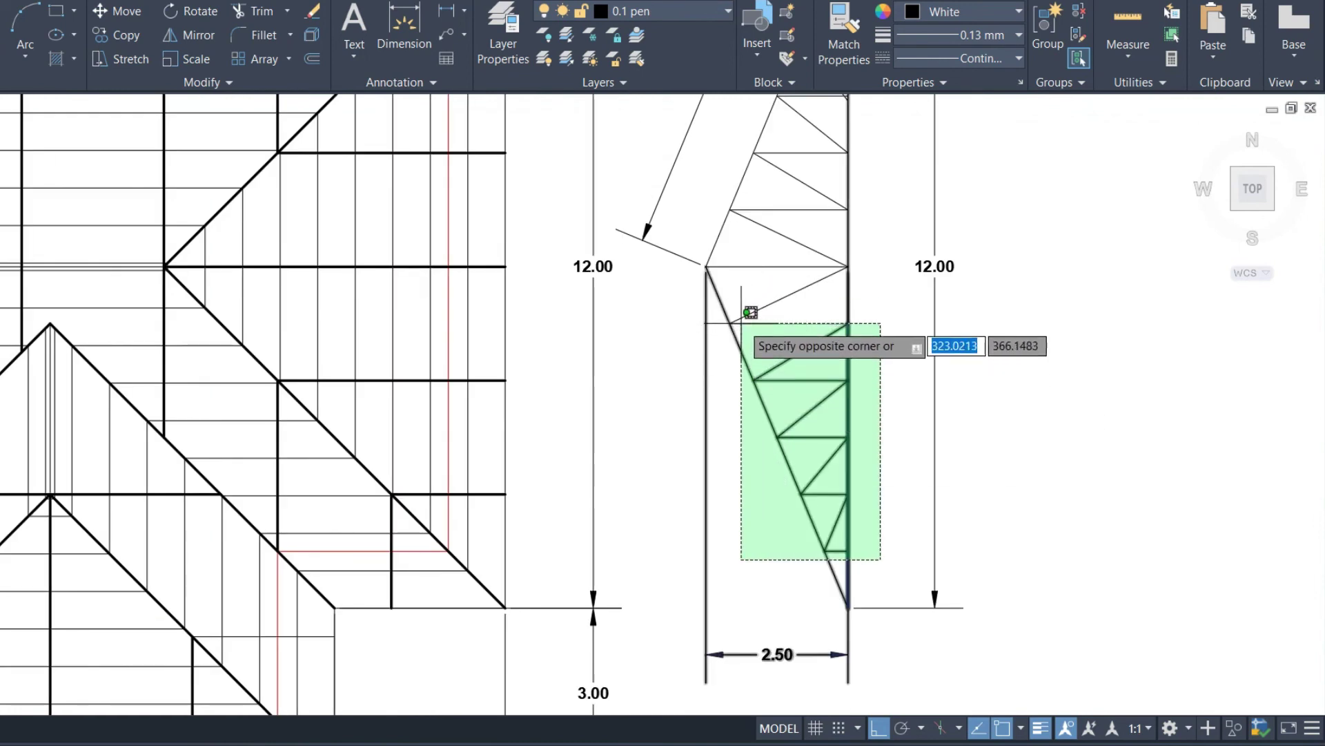
{"action": "left_click", "coordinate": [751, 323]}
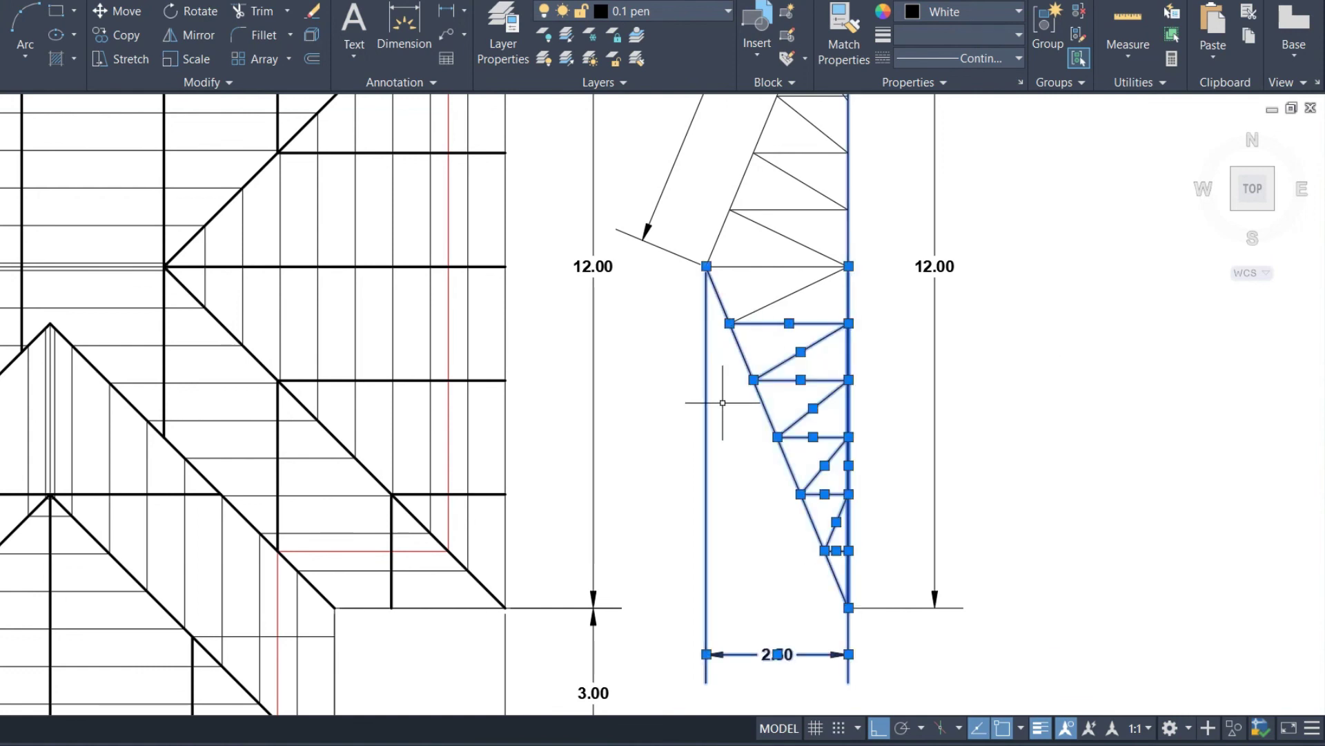
{"action": "type", "text": "C"}
Step: Copy the lower truss triangle to the right and delete its left line and dimension
{"action": "key", "text": "Return"}
{"action": "scroll", "coordinate": [720, 509], "scroll_direction": "down", "scroll_amount": 2}
{"action": "left_click", "coordinate": [909, 484]}
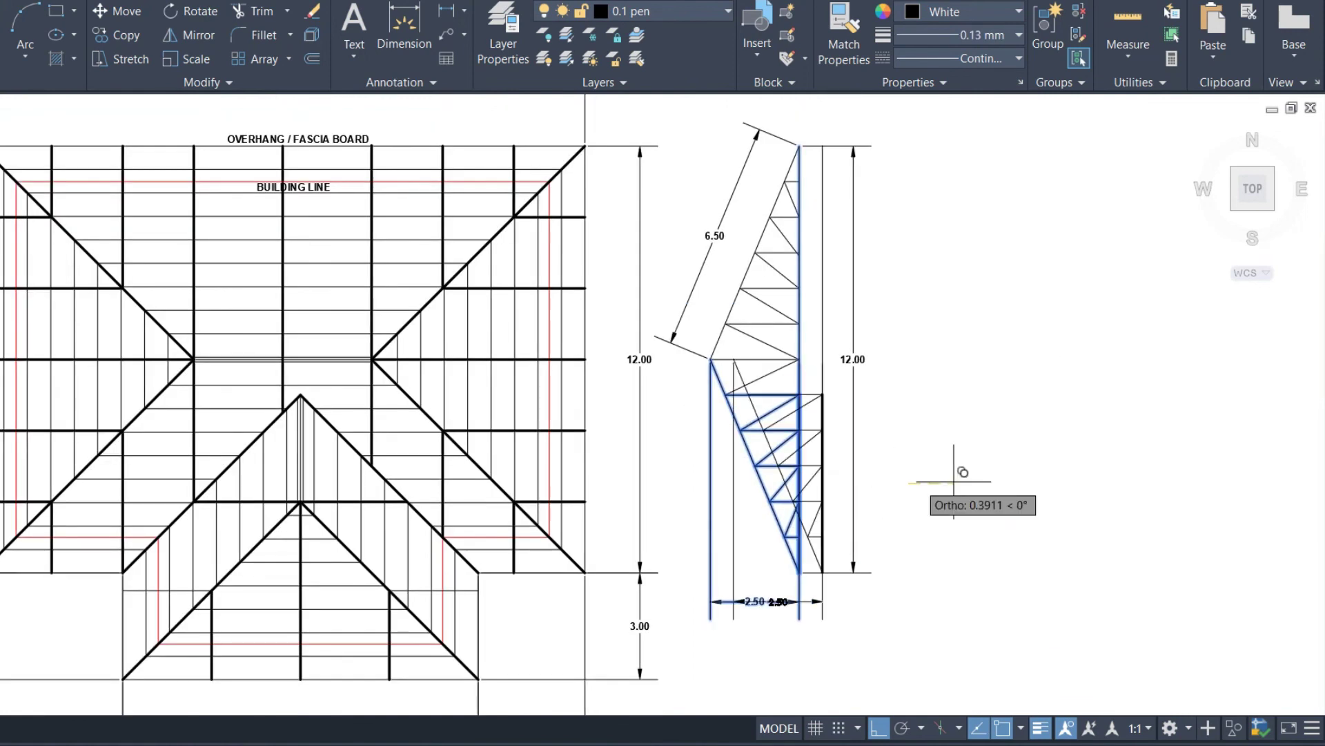
{"action": "left_click", "coordinate": [1125, 483]}
{"action": "key", "text": "Return"}
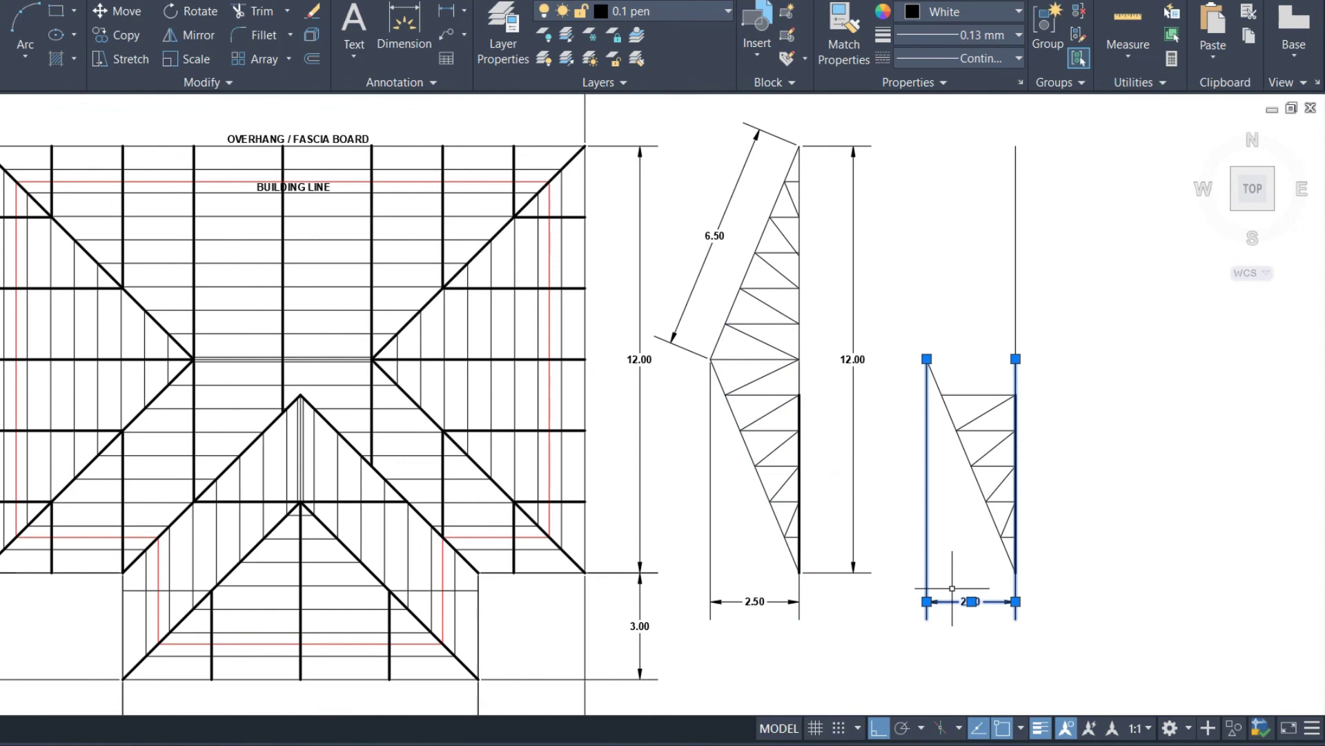
{"action": "key", "text": "Delete"}
Step: Trim the vertical line above the copy and make its right edge 0.13 mm thick
{"action": "type", "text": "tr"}
{"action": "key", "text": "Return"}
{"action": "left_click_drag", "start_coordinate": [1036, 385], "coordinate": [901, 334]}
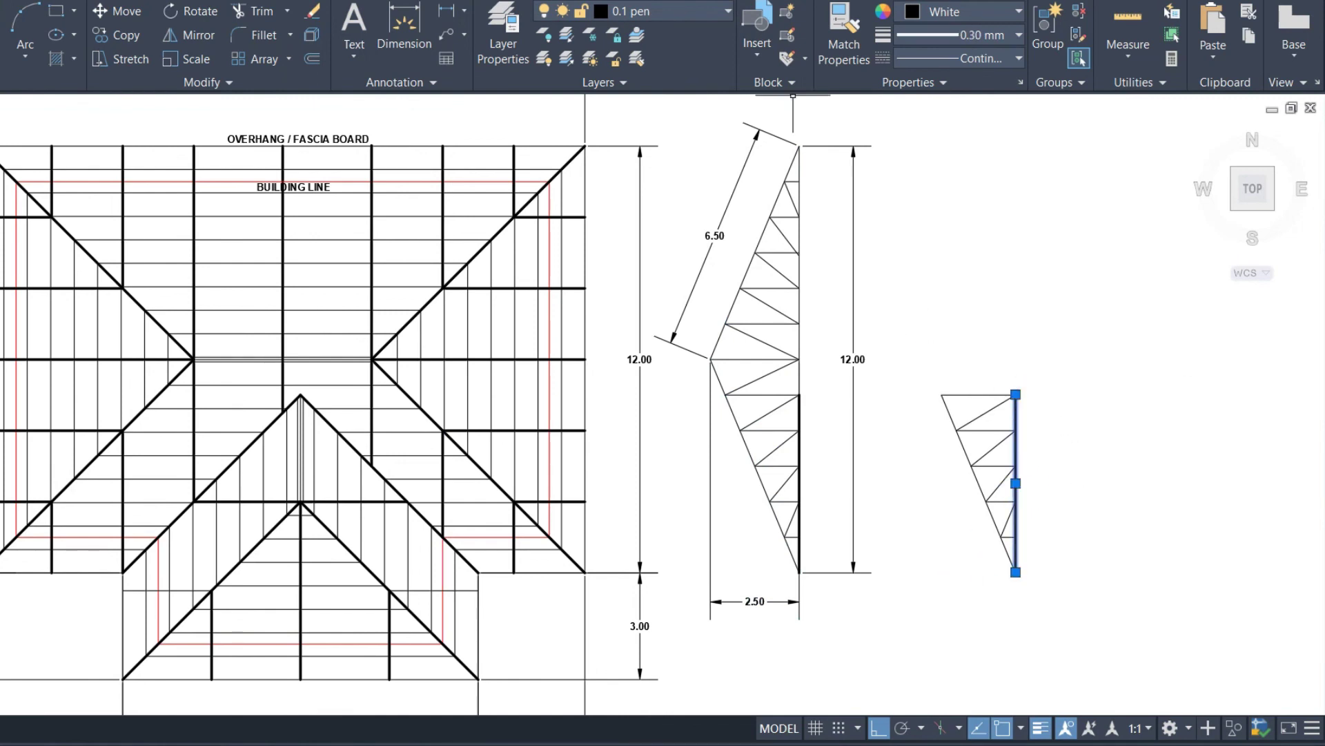
{"action": "left_click", "coordinate": [942, 36]}
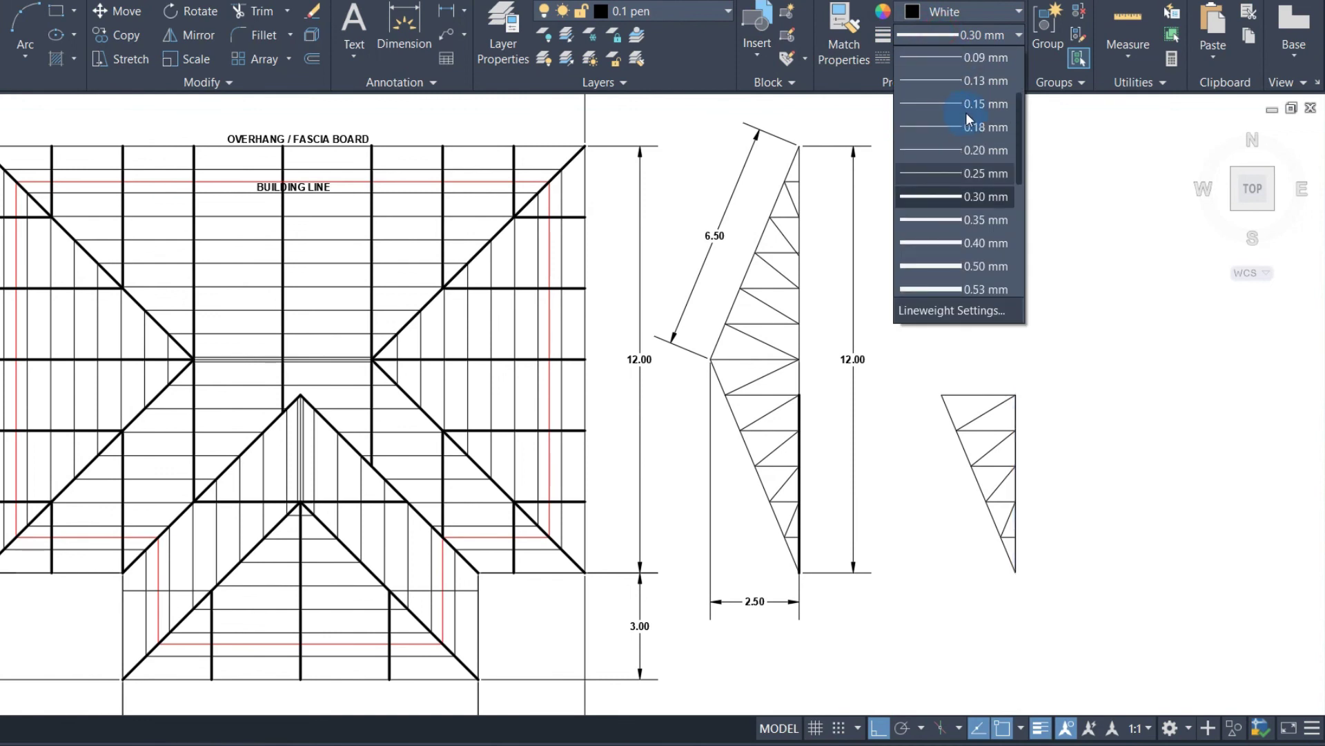
{"action": "left_click", "coordinate": [976, 86]}
{"action": "key", "text": "Escape"}
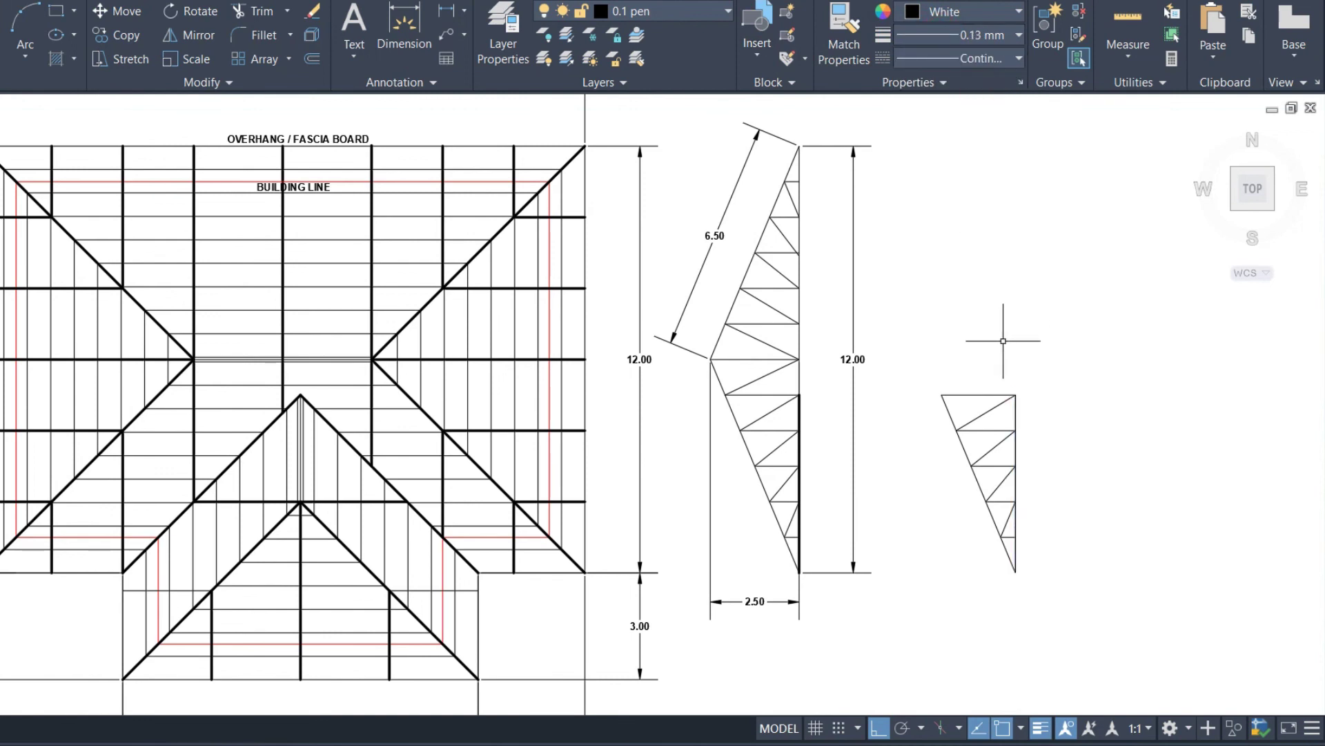
{"action": "type", "text": "DA"}
{"action": "key", "text": "Return"}
{"action": "left_click", "coordinate": [942, 395]}
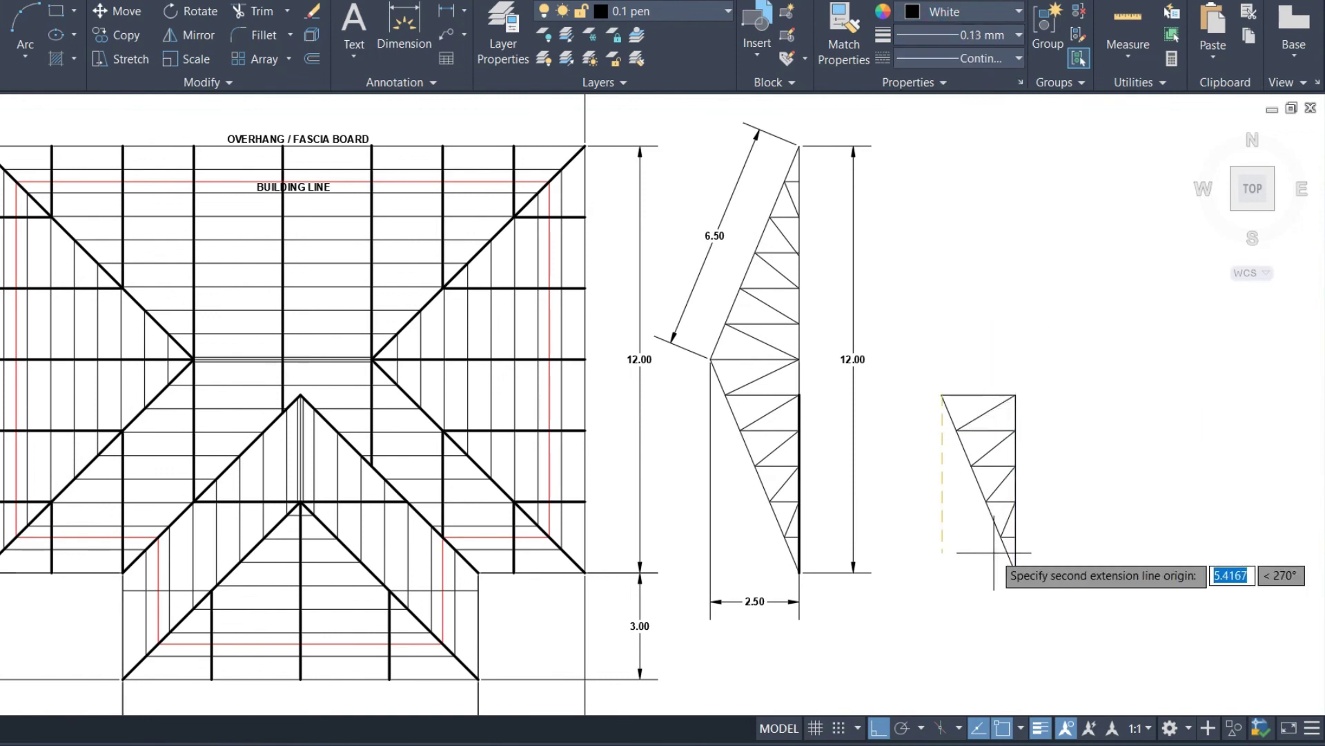
Step: Place the 5.42 slope dimension and a 5.00 aligned height dimension on the small triangle
{"action": "left_click", "coordinate": [1016, 571]}
{"action": "left_click", "coordinate": [929, 491]}
{"action": "key", "text": "Return"}
{"action": "left_click", "coordinate": [1016, 395]}
{"action": "left_click", "coordinate": [1016, 572]}
{"action": "left_click", "coordinate": [1043, 483]}
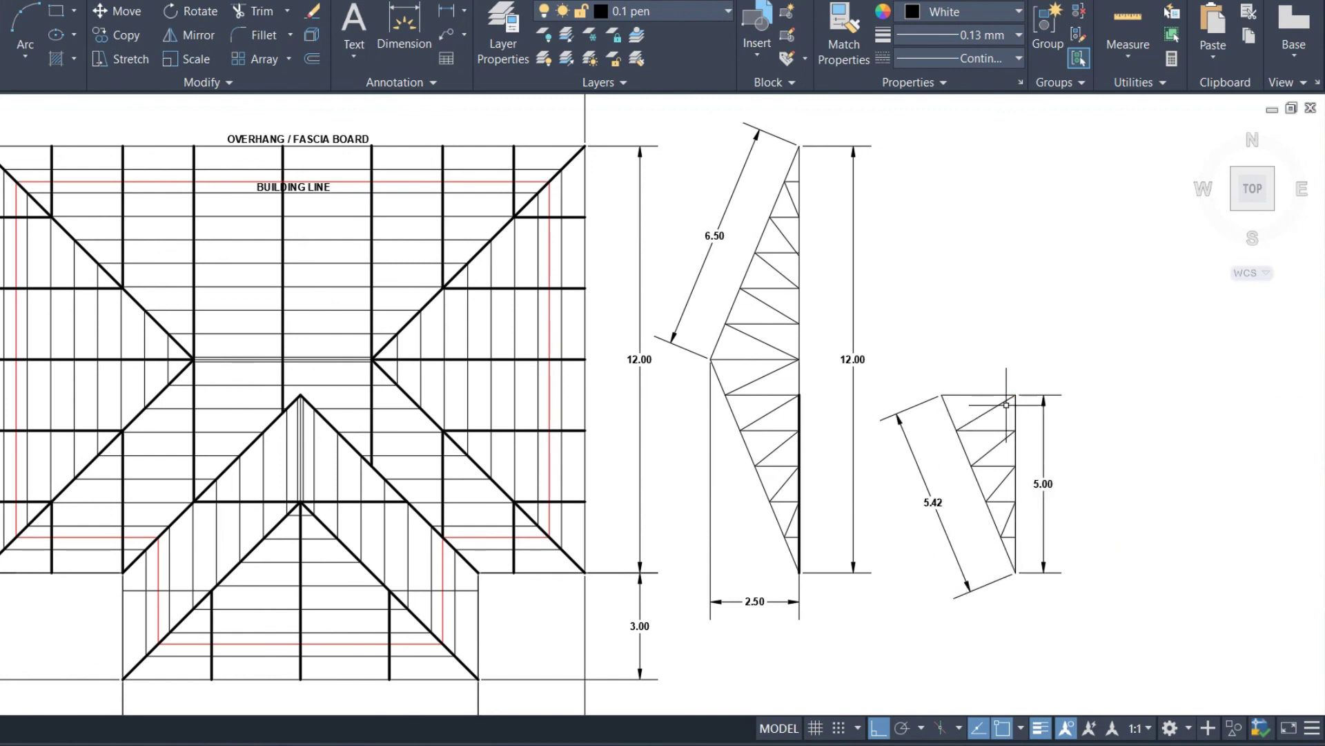
Step: Add the 2.08 width dimension across the small triangle's top
{"action": "key", "text": "Return"}
{"action": "scroll", "coordinate": [1002, 384], "scroll_direction": "up", "scroll_amount": 4}
{"action": "left_click", "coordinate": [1037, 412]}
{"action": "left_click", "coordinate": [848, 411]}
{"action": "left_click", "coordinate": [893, 345]}
{"action": "scroll", "coordinate": [1006, 315], "scroll_direction": "down", "scroll_amount": 4}
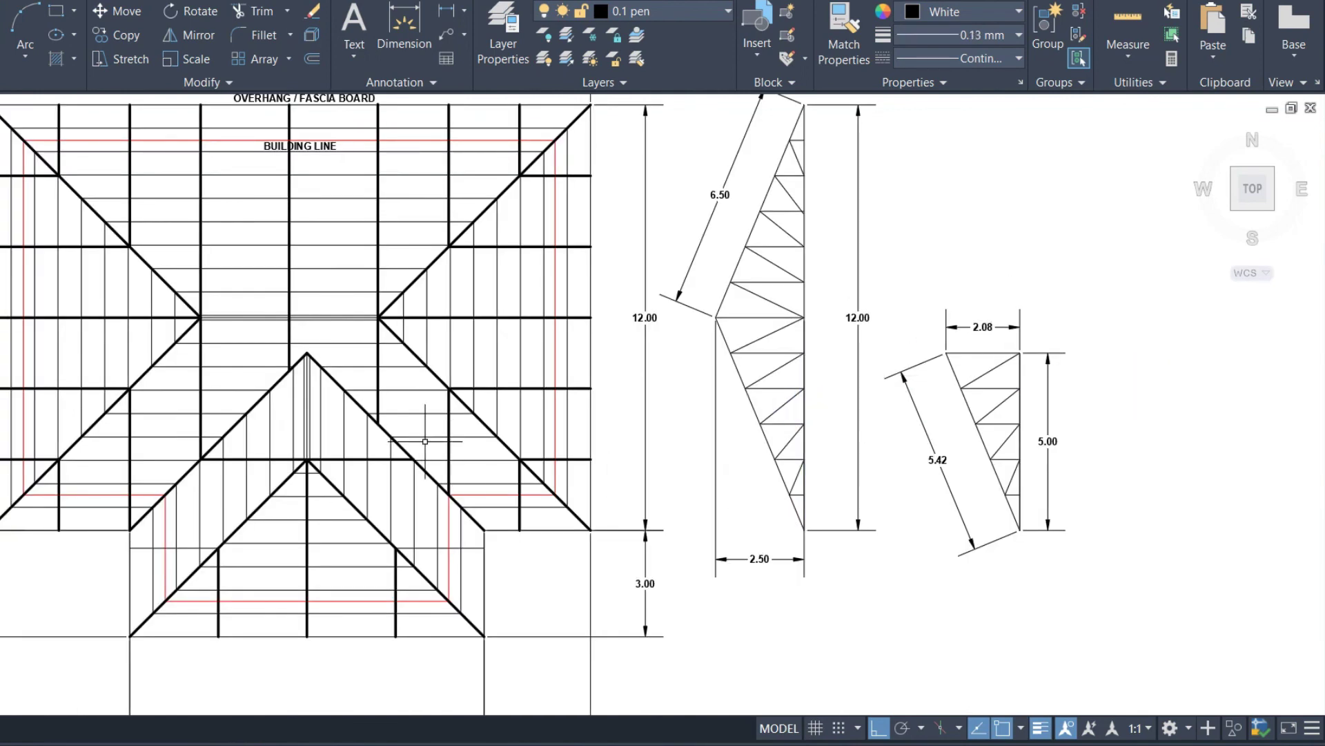
{"action": "scroll", "coordinate": [465, 243], "scroll_direction": "down", "scroll_amount": 3}
{"action": "scroll", "coordinate": [476, 238], "scroll_direction": "up", "scroll_amount": 3}
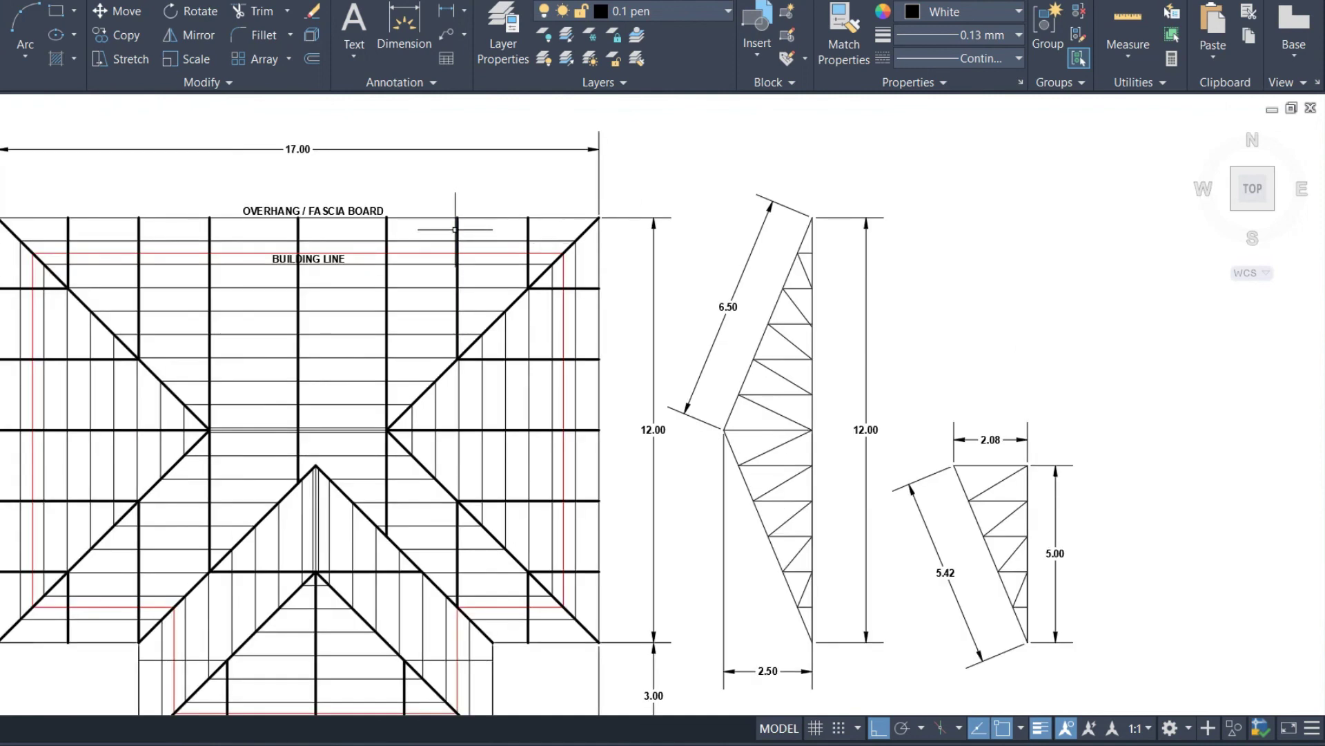
{"action": "type", "text": "L"}
Step: Redo the triangle's 5.00 height as a vertical linear dimension on its right
{"action": "key", "text": "Return"}
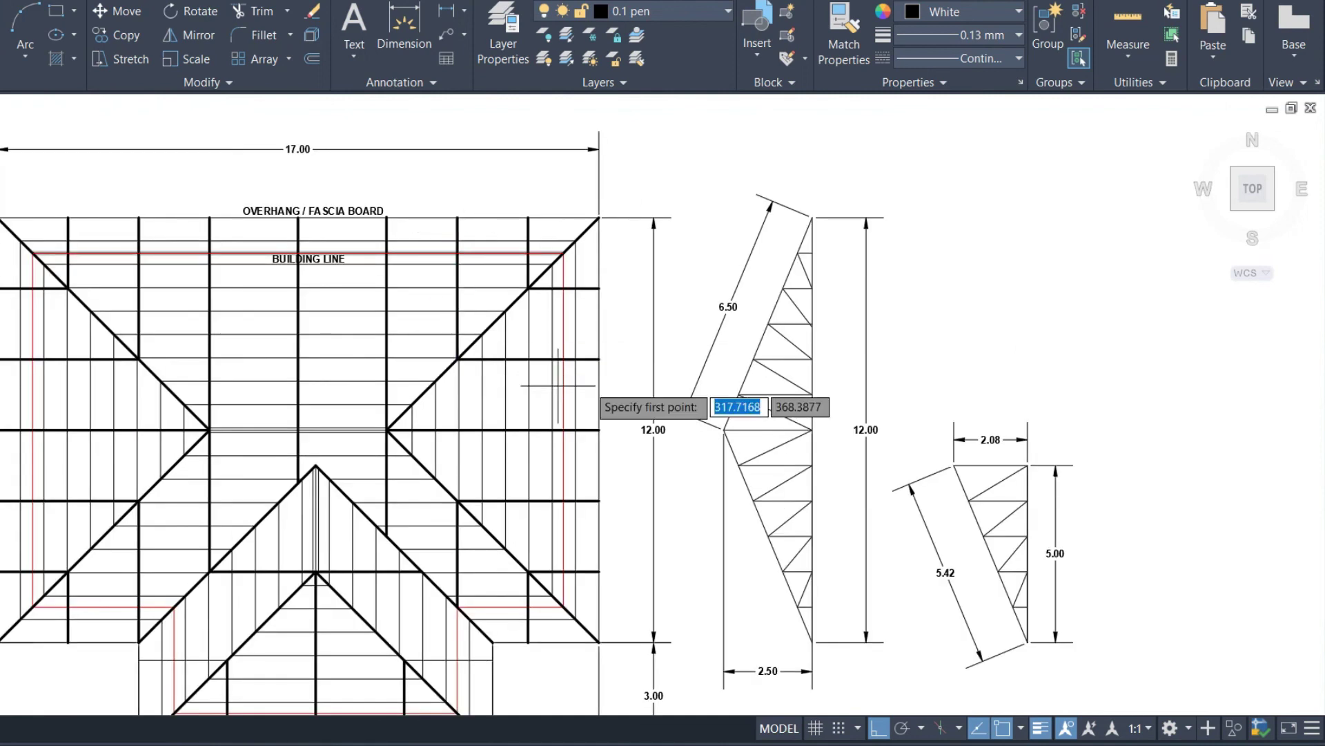
{"action": "scroll", "coordinate": [642, 370], "scroll_direction": "up", "scroll_amount": 3}
{"action": "left_click", "coordinate": [642, 364]}
{"action": "left_click", "coordinate": [642, 638]}
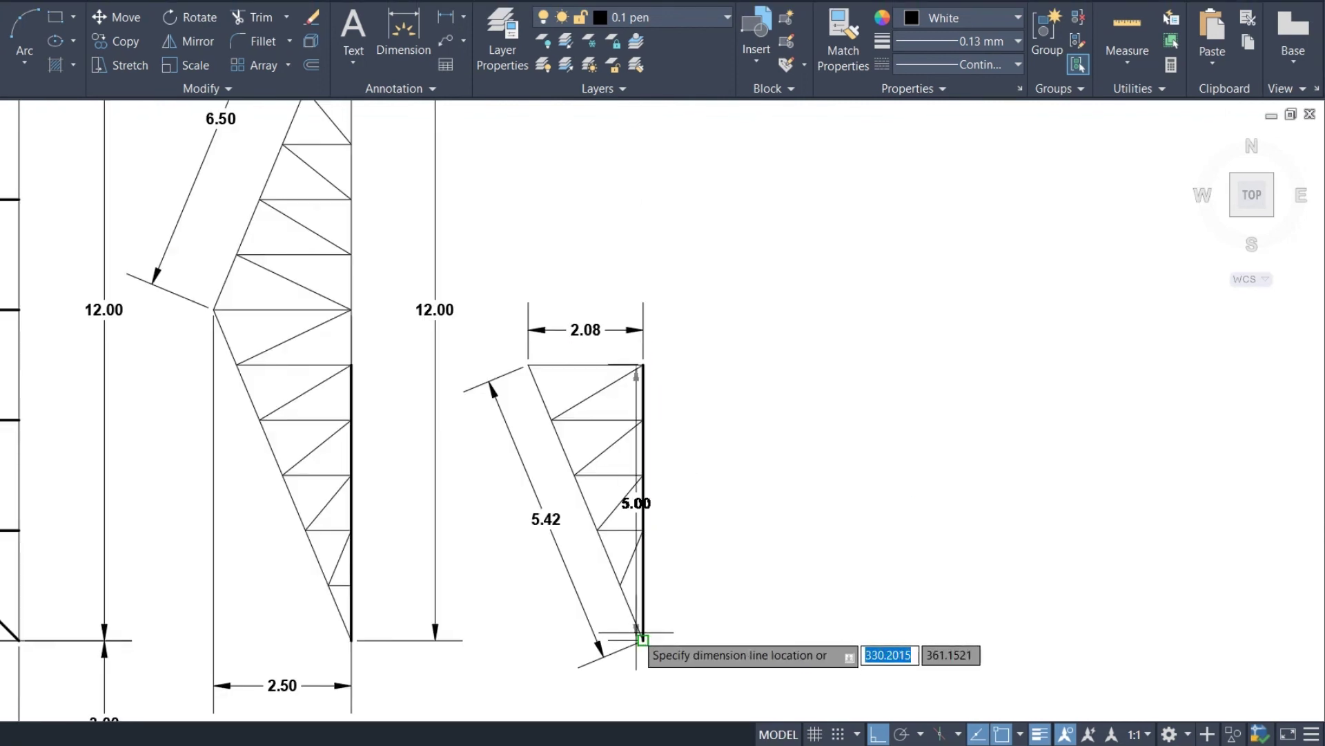
{"action": "left_click", "coordinate": [694, 601]}
{"action": "key", "text": "Return"}
{"action": "key", "text": "Escape"}
{"action": "left_click", "coordinate": [352, 504]}
{"action": "scroll", "coordinate": [563, 492], "scroll_direction": "down", "scroll_amount": 1}
Step: Draw a horizontal line from the roof plan's edge to the gable section's right edge
{"action": "scroll", "coordinate": [564, 492], "scroll_direction": "down", "scroll_amount": 2}
{"action": "scroll", "coordinate": [396, 337], "scroll_direction": "up", "scroll_amount": 1}
{"action": "type", "text": "l"}
{"action": "key", "text": "Return"}
{"action": "left_click", "coordinate": [427, 420]}
{"action": "scroll", "coordinate": [525, 407], "scroll_direction": "up", "scroll_amount": 2}
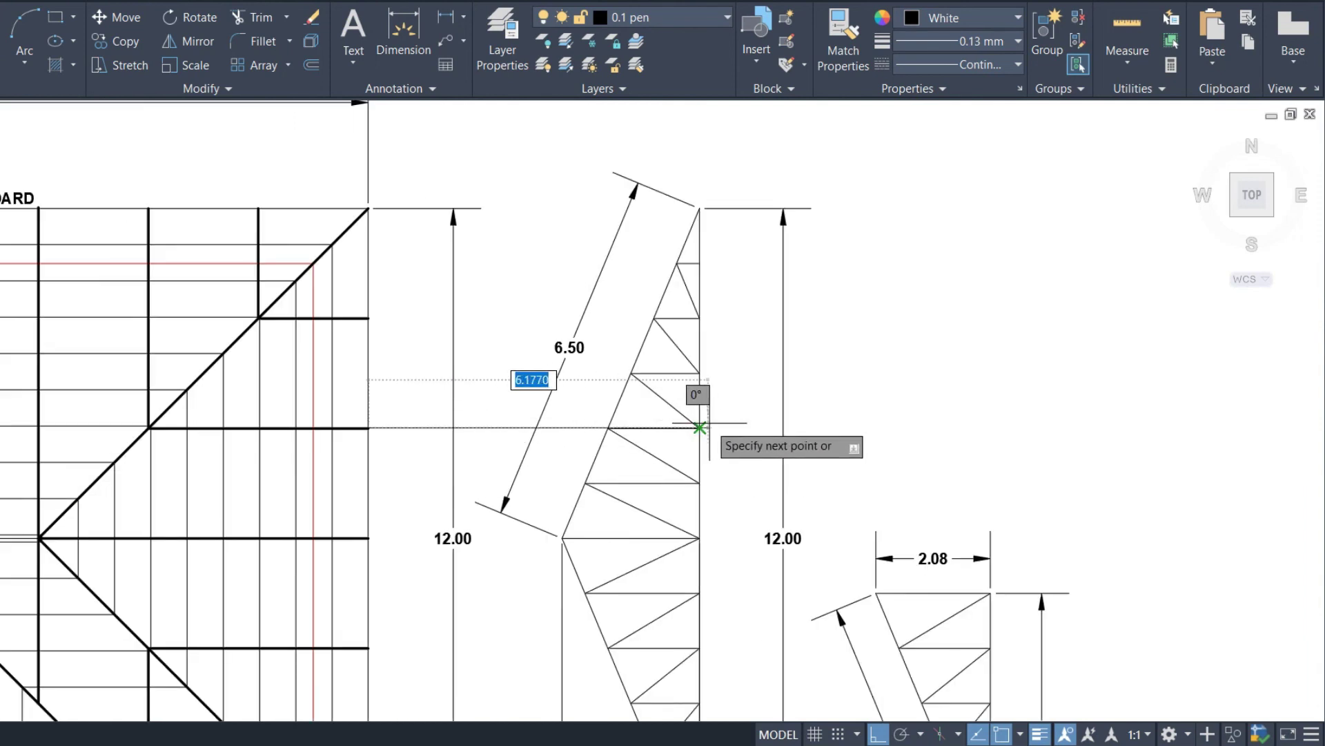
{"action": "scroll", "coordinate": [699, 428], "scroll_direction": "up", "scroll_amount": 2}
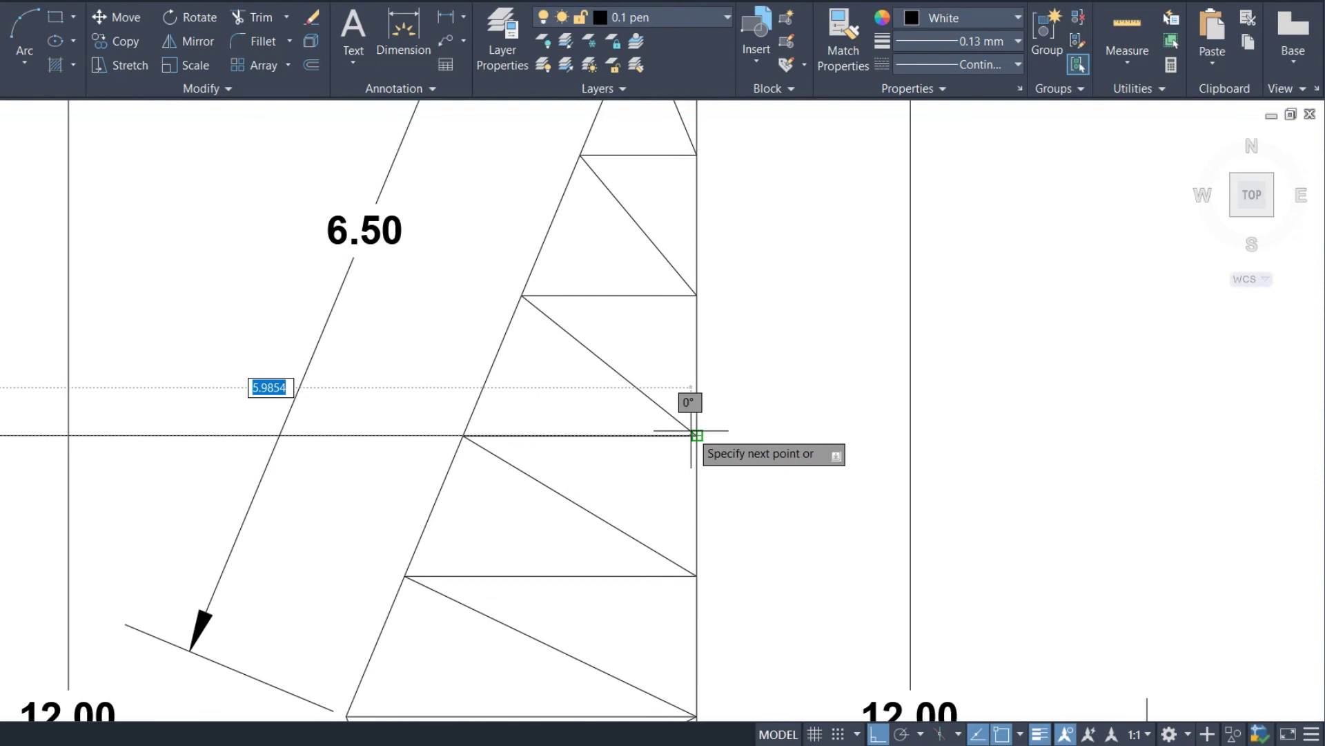
{"action": "left_click", "coordinate": [697, 435]}
{"action": "key", "text": "Return"}
{"action": "scroll", "coordinate": [705, 414], "scroll_direction": "down", "scroll_amount": 2}
Step: Copy the gable section's members above the new line to the right
{"action": "left_click", "coordinate": [689, 436]}
{"action": "left_click", "coordinate": [663, 371]}
{"action": "left_click", "coordinate": [722, 353]}
{"action": "left_click", "coordinate": [601, 237]}
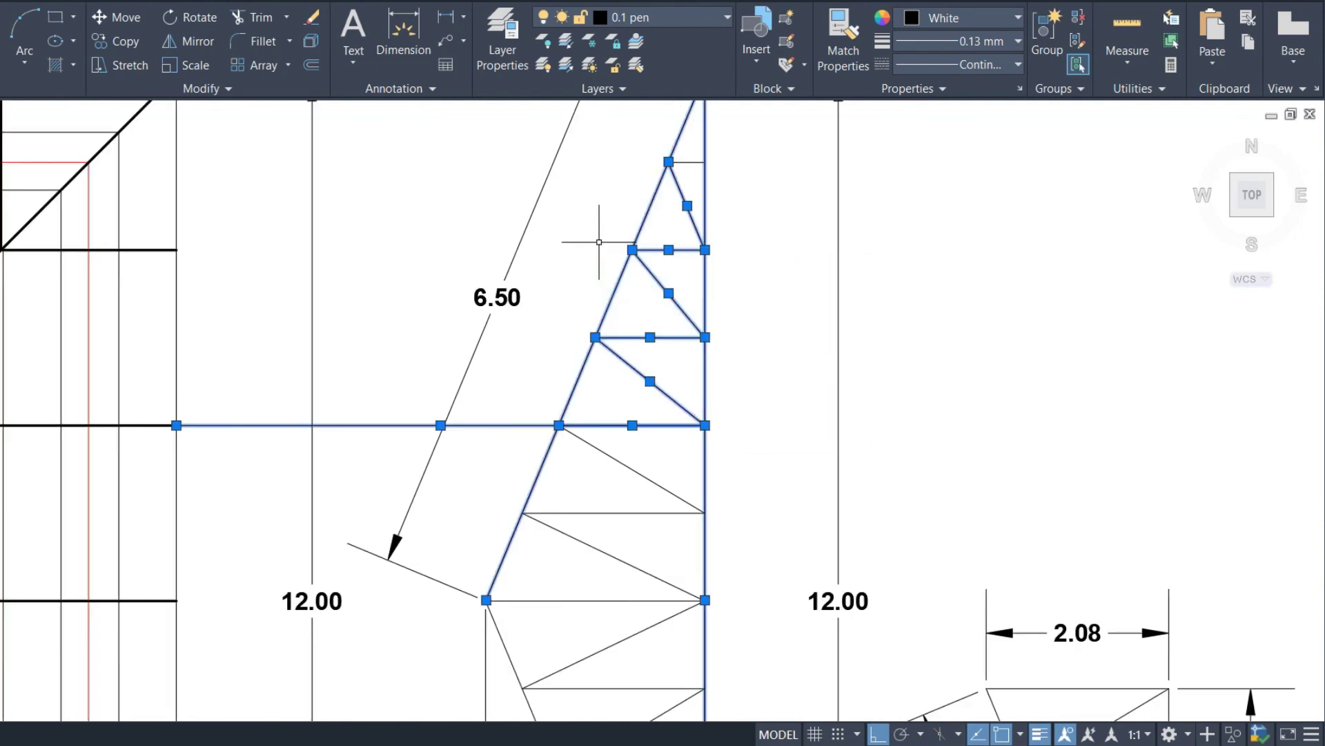
{"action": "scroll", "coordinate": [648, 280], "scroll_direction": "down", "scroll_amount": 2}
{"action": "left_click", "coordinate": [667, 203]}
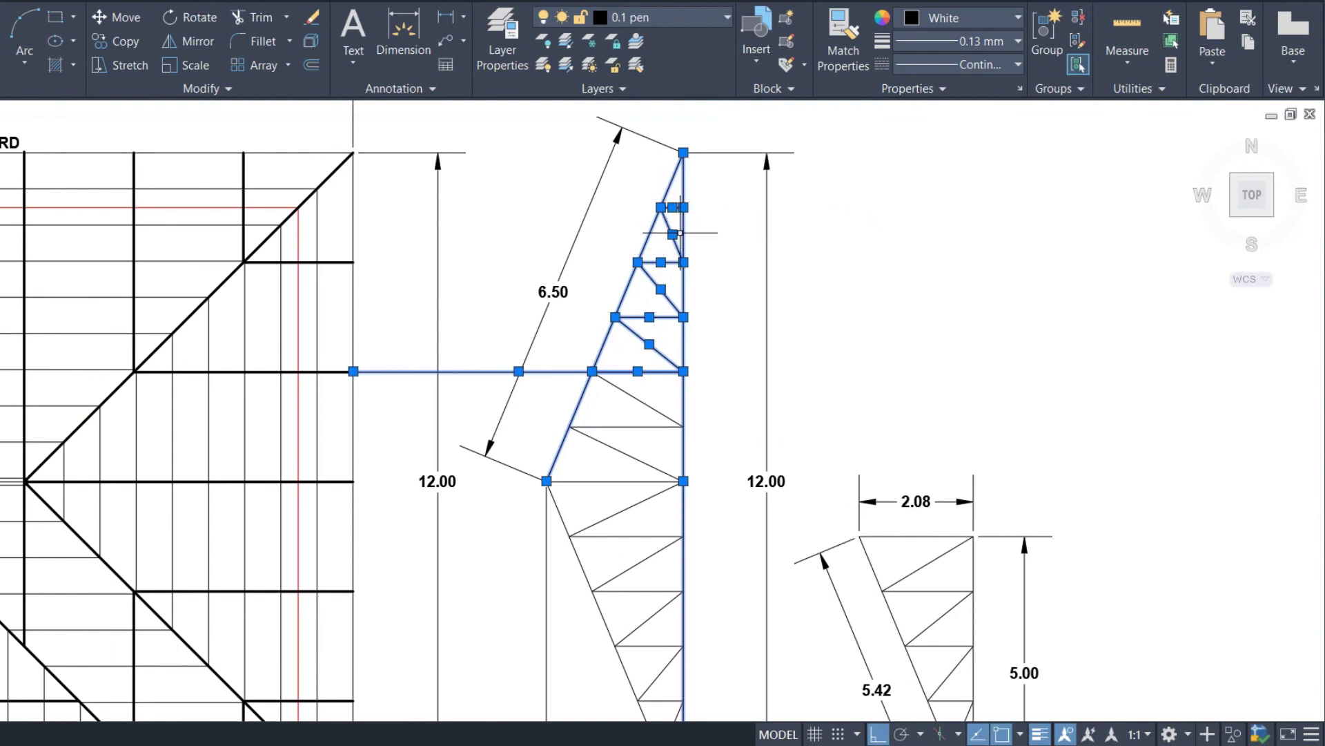
{"action": "type", "text": "CO"}
{"action": "key", "text": "Return"}
{"action": "scroll", "coordinate": [680, 233], "scroll_direction": "down", "scroll_amount": 2}
{"action": "left_click", "coordinate": [662, 185]}
{"action": "left_click", "coordinate": [959, 233]}
{"action": "key", "text": "Return"}
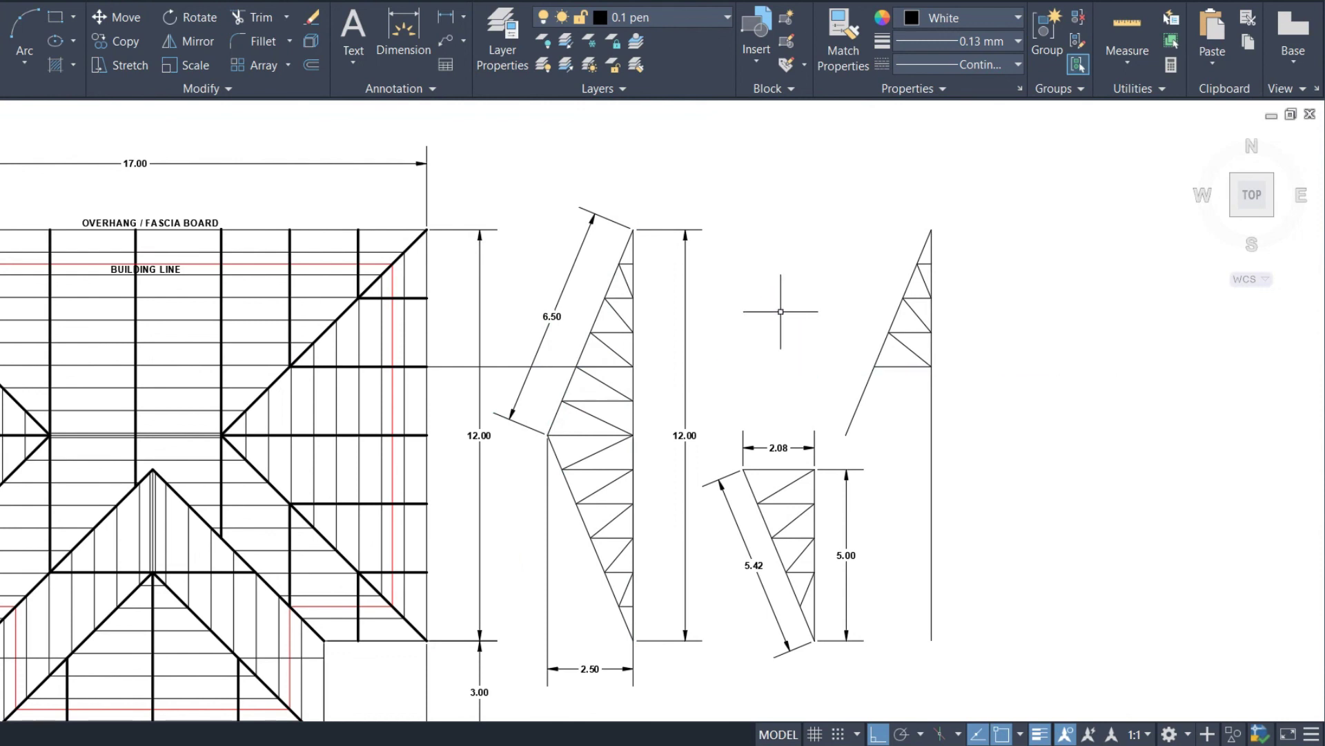
{"action": "type", "text": "TR"}
{"action": "key", "text": "Return"}
{"action": "left_click", "coordinate": [808, 388]}
Step: Trim the copied portion to a small triangle and move it closer to the gable section
{"action": "left_click", "coordinate": [932, 385]}
{"action": "left_click", "coordinate": [888, 252]}
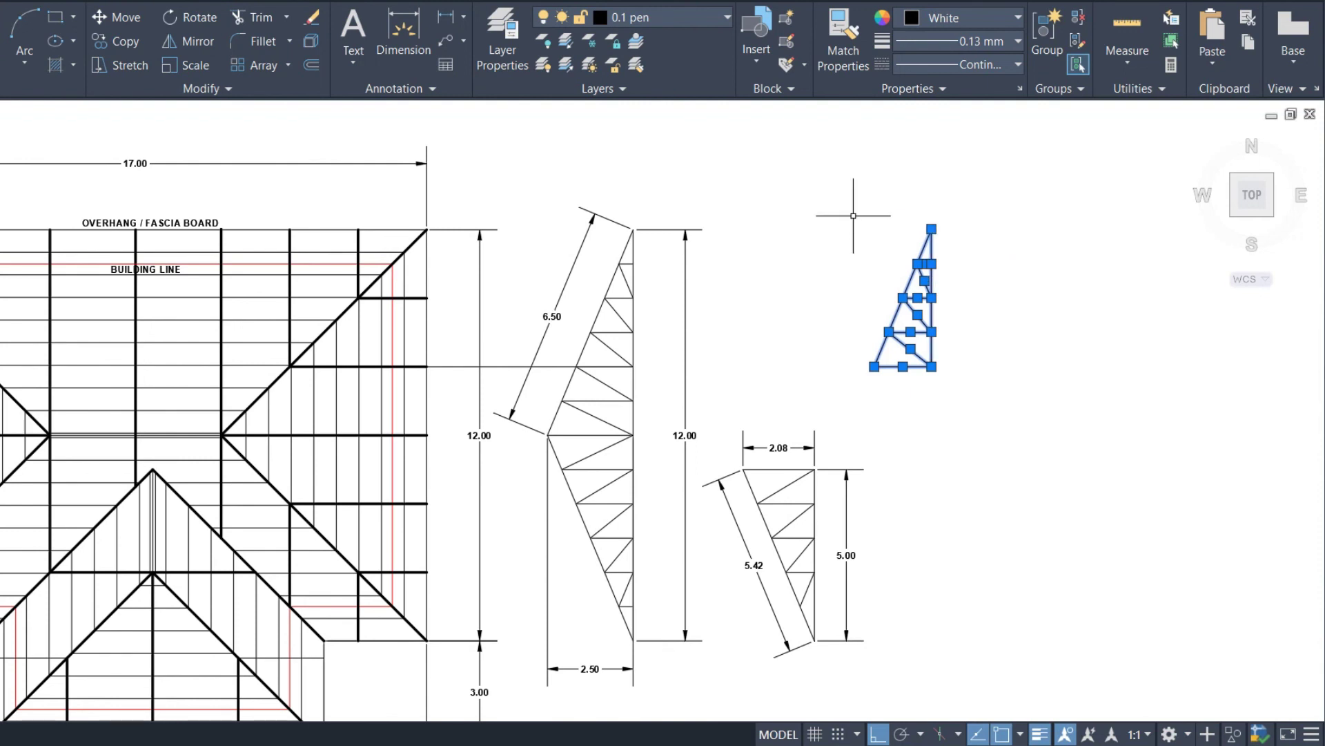
{"action": "type", "text": "M"}
{"action": "key", "text": "Return"}
{"action": "left_click", "coordinate": [1098, 361]}
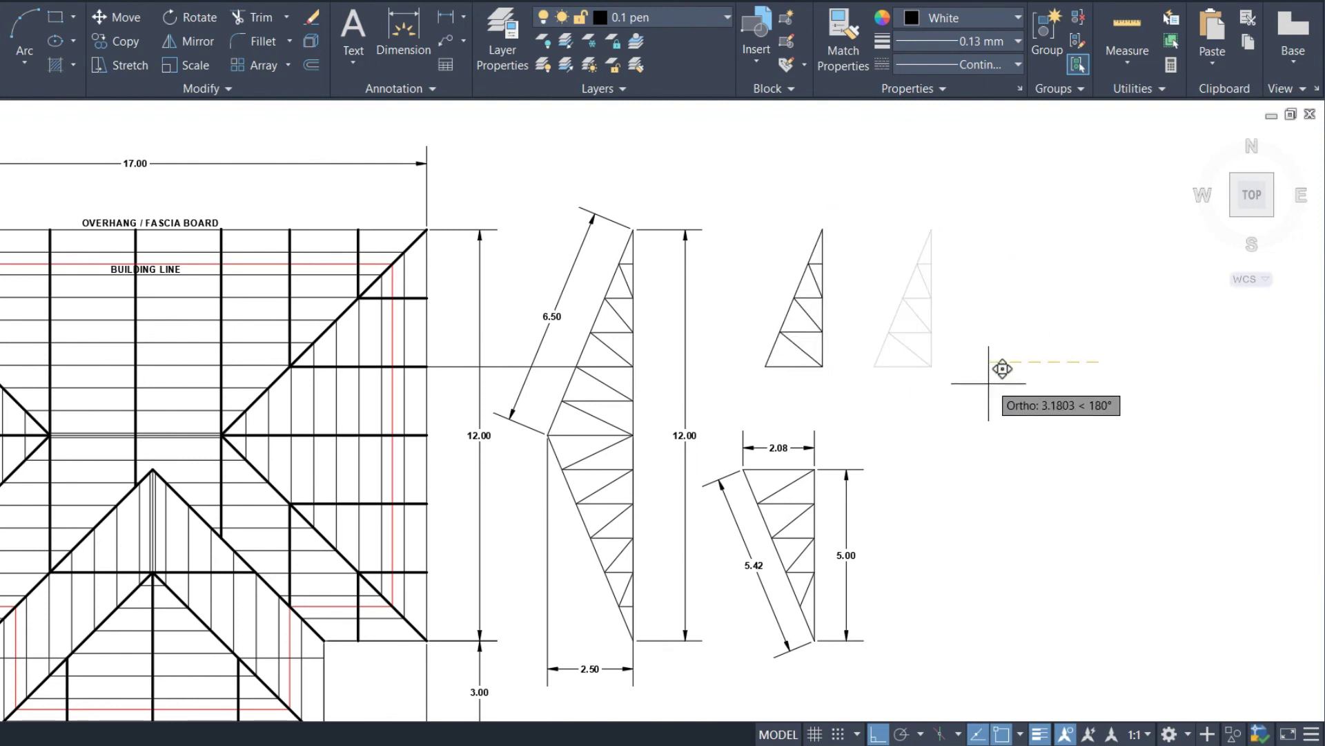
{"action": "left_click", "coordinate": [978, 385]}
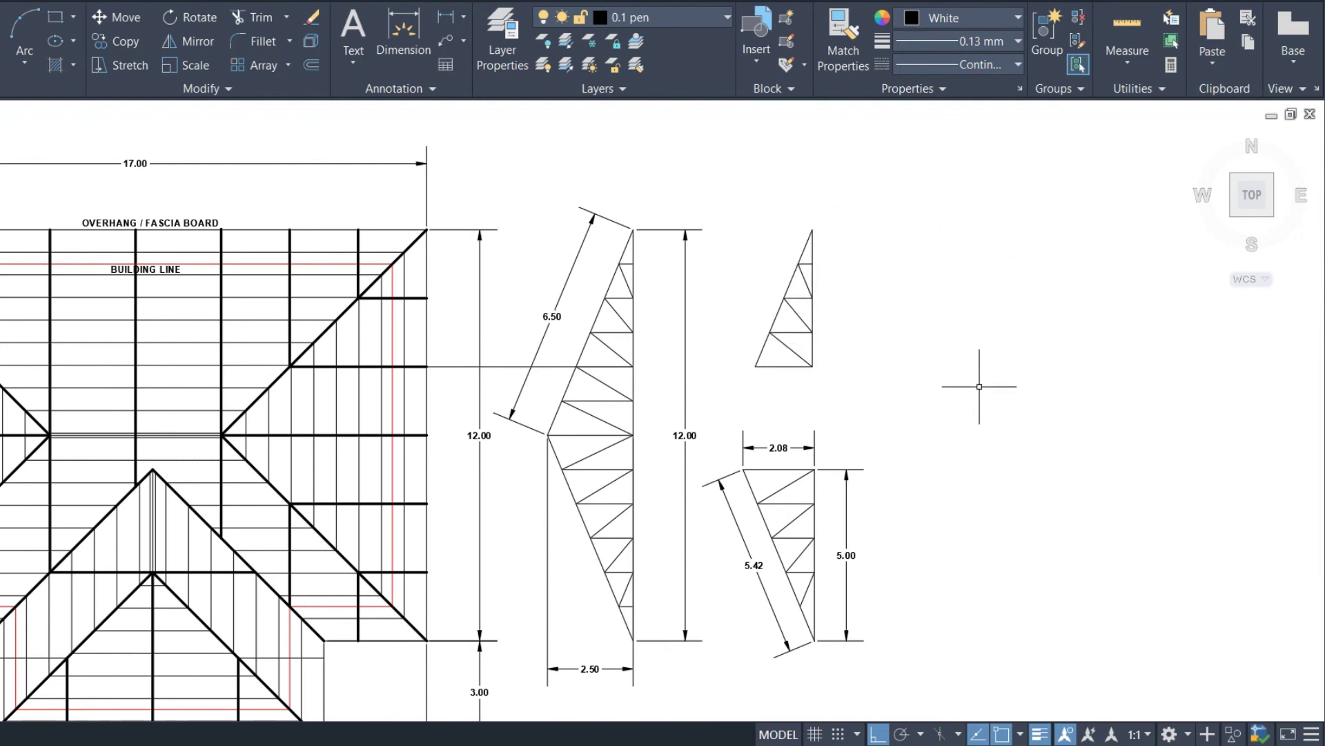
{"action": "type", "text": "DAL"}
Step: Dimension the small triangle's base at 1.67 and its slope at 4.33
{"action": "key", "text": "Return"}
{"action": "left_click", "coordinate": [811, 366]}
{"action": "left_click", "coordinate": [755, 366]}
{"action": "left_click", "coordinate": [774, 392]}
{"action": "scroll", "coordinate": [797, 269], "scroll_direction": "up", "scroll_amount": 4}
{"action": "key", "text": "Return"}
{"action": "left_click", "coordinate": [815, 184]}
{"action": "left_click", "coordinate": [688, 518]}
{"action": "left_click", "coordinate": [641, 454]}
Step: Add the 4.00 height dimension and zoom to the drawing's extents
{"action": "key", "text": "Return"}
{"action": "left_click", "coordinate": [835, 169]}
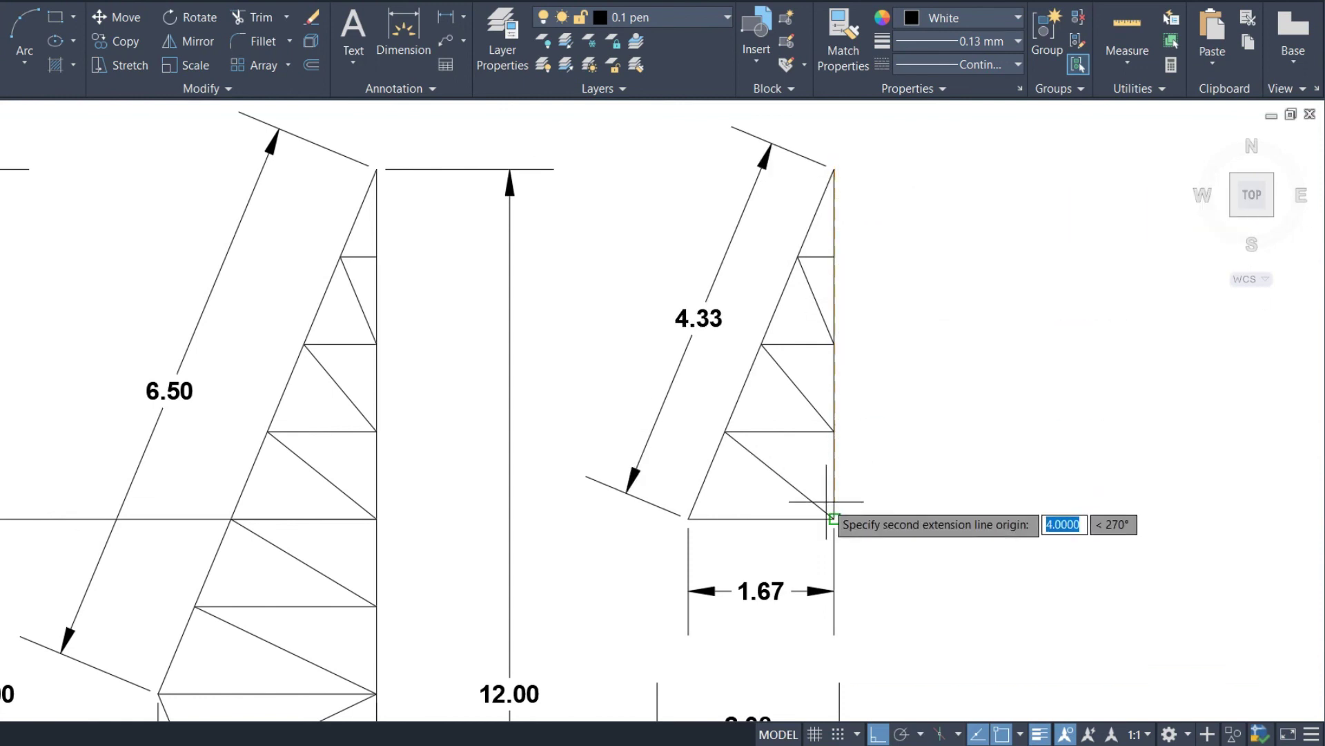
{"action": "left_click", "coordinate": [834, 519]}
{"action": "left_click", "coordinate": [887, 452]}
{"action": "key", "text": "space"}
{"action": "scroll", "coordinate": [887, 452], "scroll_direction": "down", "scroll_amount": 6}
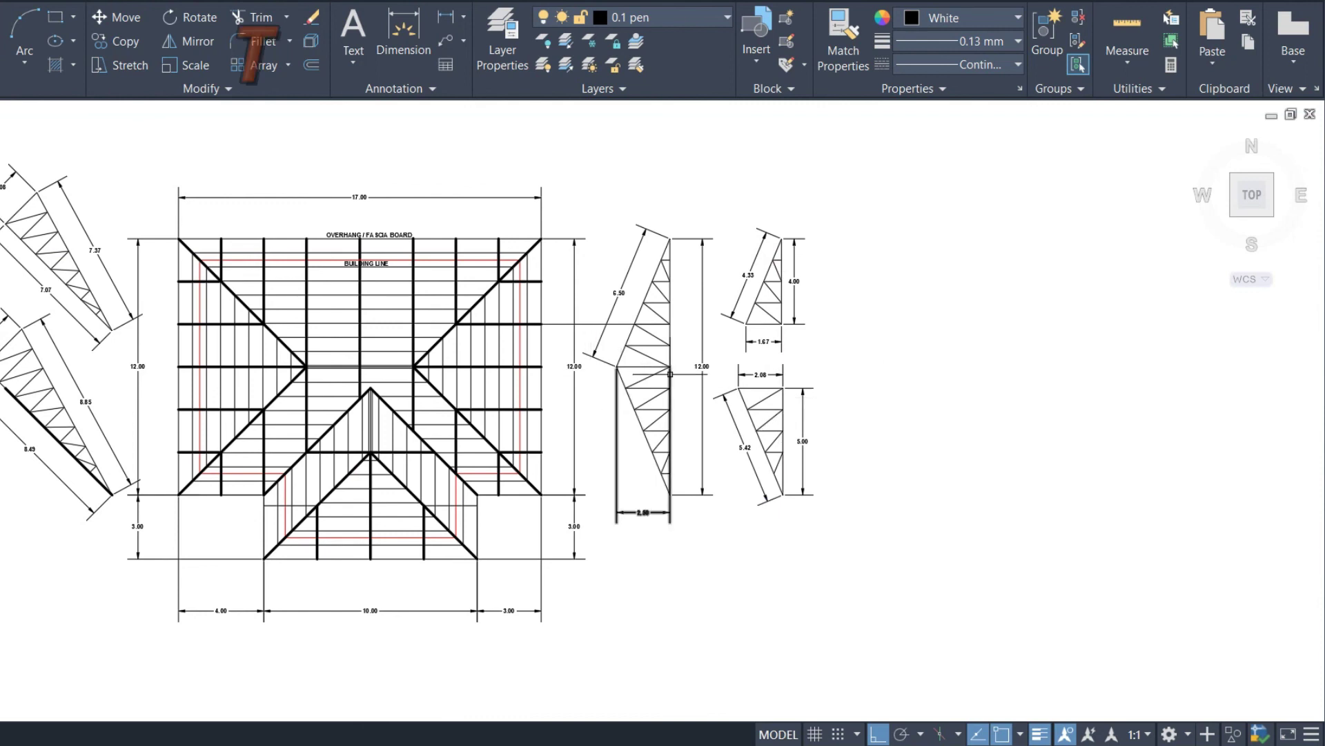
{"action": "type", "text": "z"}
{"action": "key", "text": "Return"}
{"action": "type", "text": "e"}
{"action": "key", "text": "Return"}
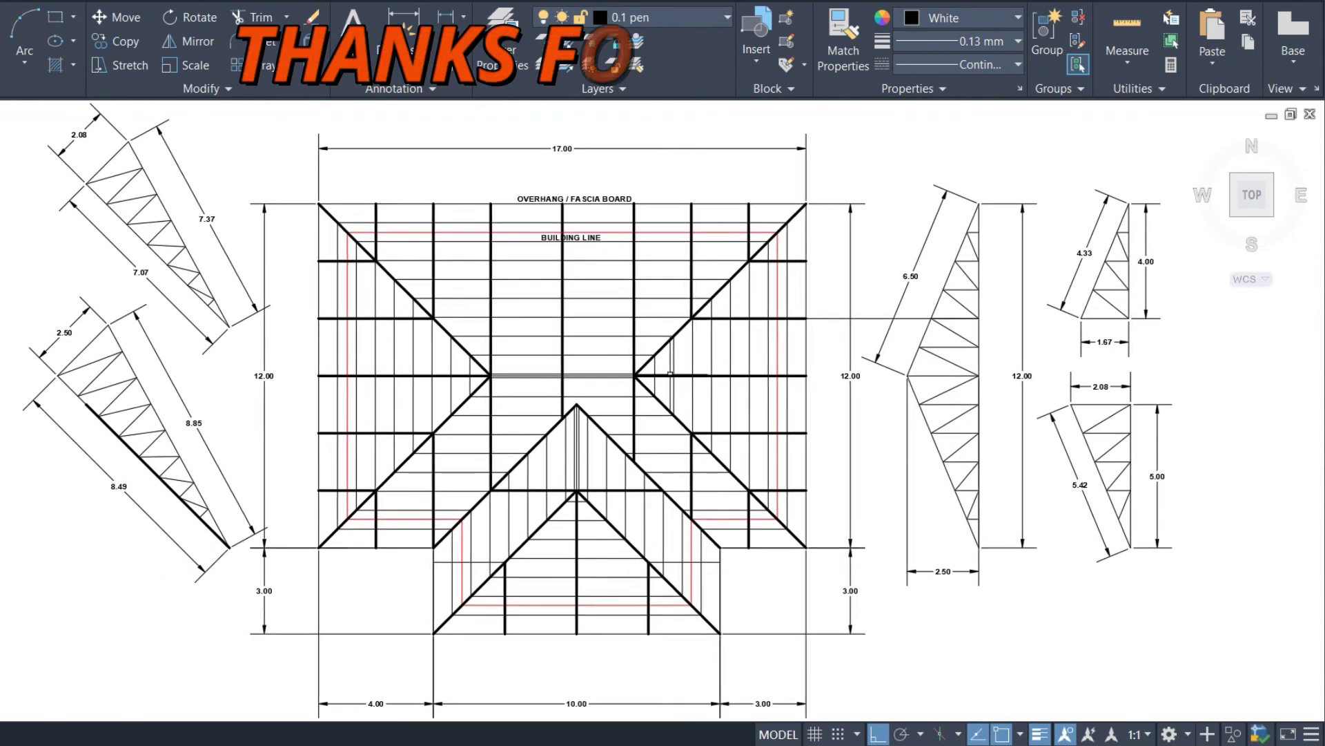